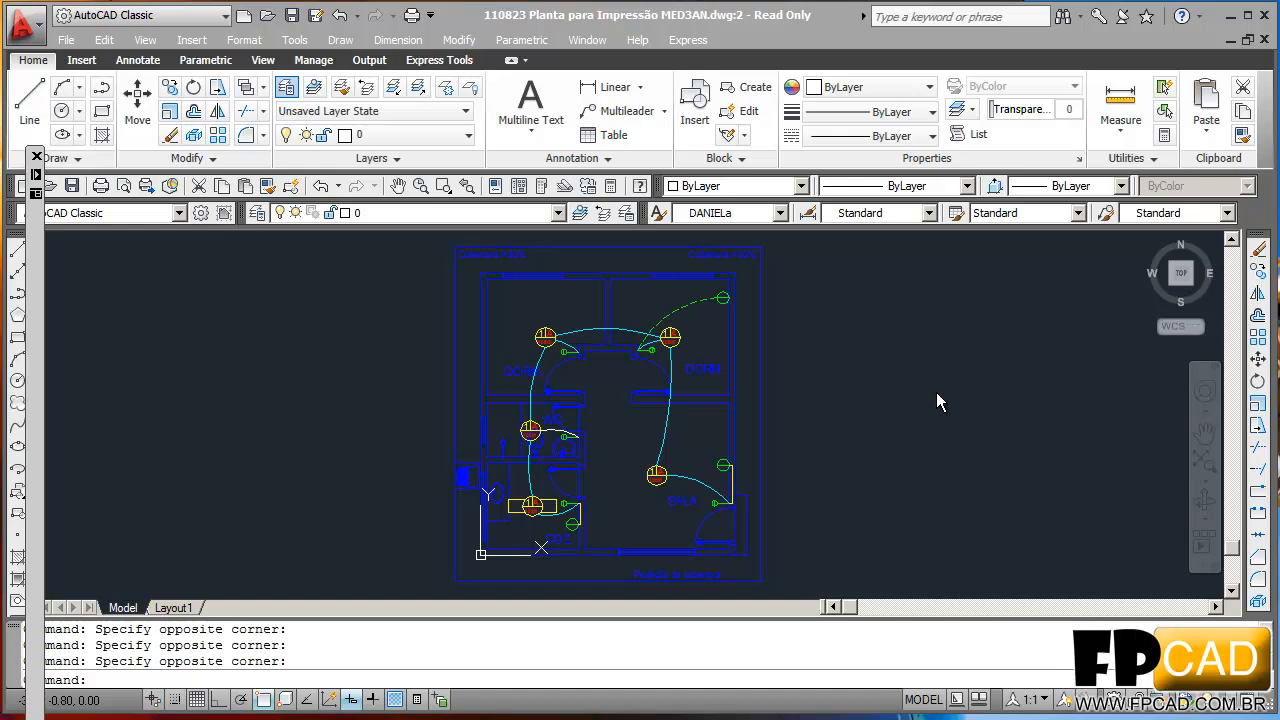
{"action": "key", "text": "Escape"}
{"action": "key", "text": "Escape"}
{"action": "key", "text": "Escape"}
{"action": "scroll", "coordinate": [786, 517], "scroll_direction": "up", "scroll_amount": 5}
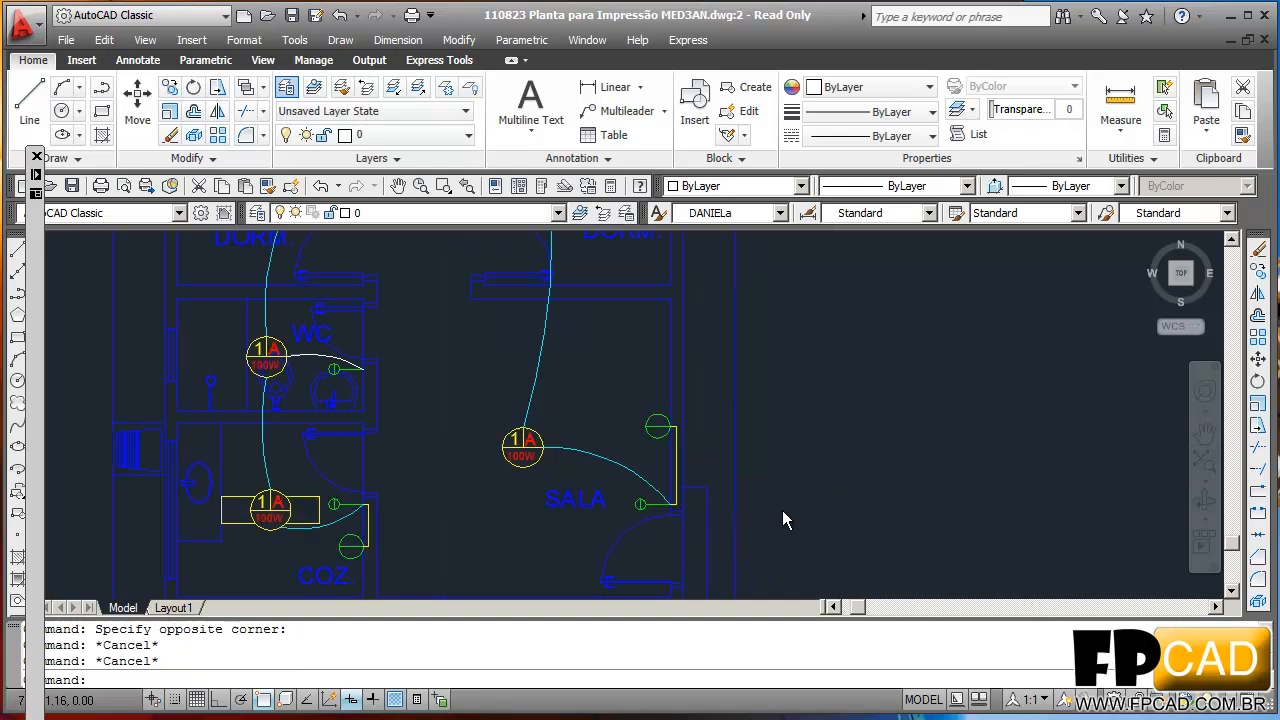
{"action": "middle_click_drag", "start_coordinate": [691, 531], "coordinate": [740, 543]}
{"action": "key", "text": "Return"}
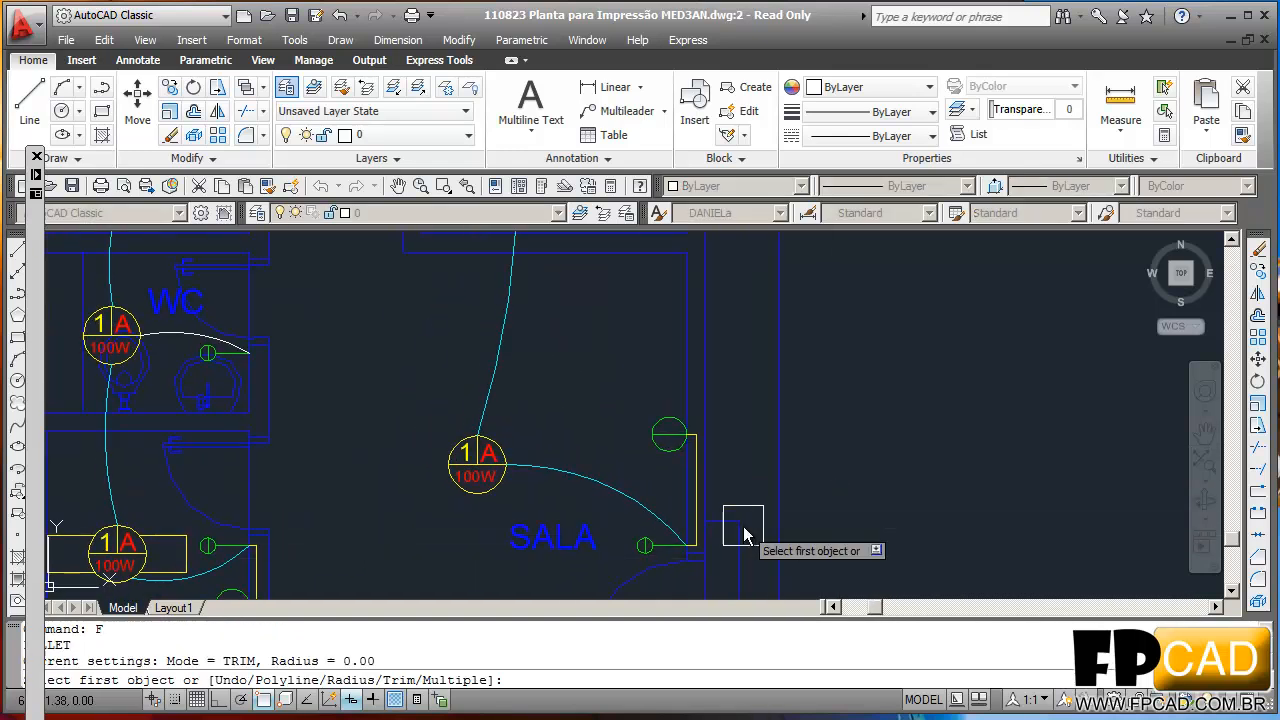
{"action": "scroll", "coordinate": [663, 500], "scroll_direction": "up", "scroll_amount": 3}
{"action": "middle_click_drag", "start_coordinate": [668, 467], "coordinate": [720, 438]}
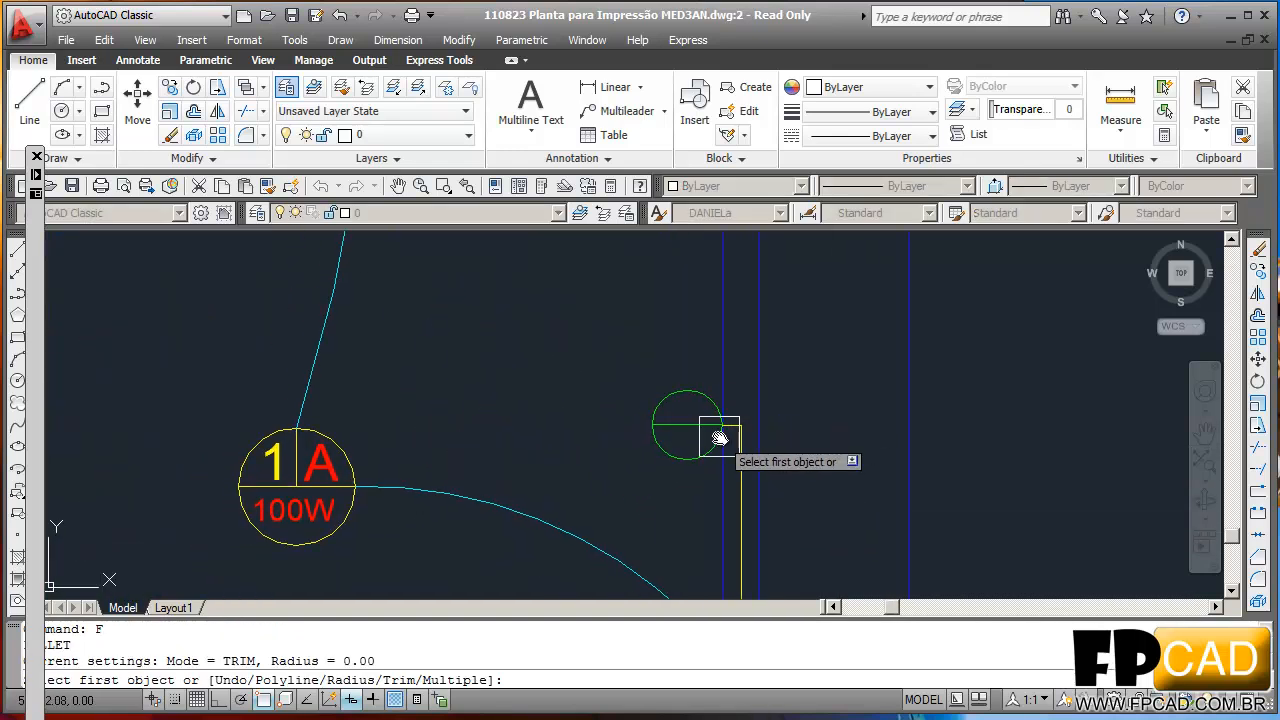
{"action": "scroll", "coordinate": [698, 460], "scroll_direction": "up", "scroll_amount": 3}
{"action": "scroll", "coordinate": [783, 410], "scroll_direction": "up", "scroll_amount": 3}
{"action": "scroll", "coordinate": [788, 385], "scroll_direction": "down", "scroll_amount": 2}
{"action": "key", "text": "Escape"}
{"action": "key", "text": "Escape"}
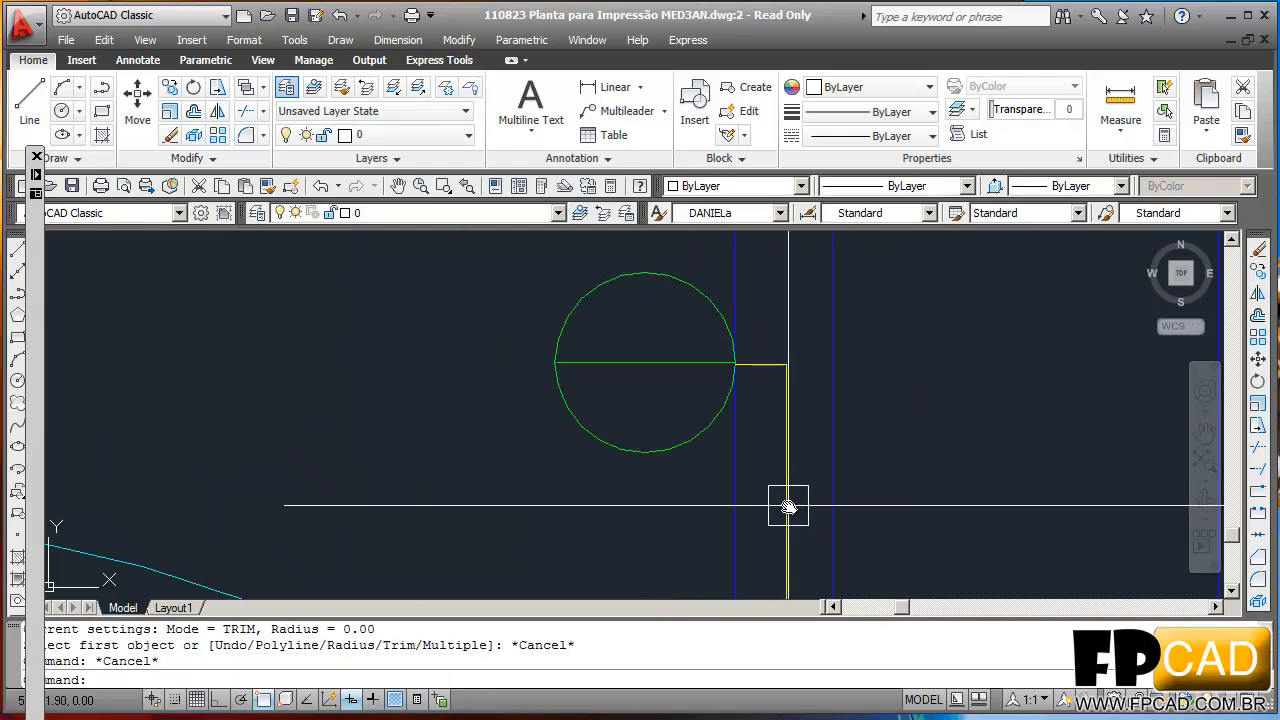
{"action": "type", "text": "F"}
{"action": "key", "text": "Return"}
{"action": "left_click", "coordinate": [797, 411]}
{"action": "scroll", "coordinate": [762, 352], "scroll_direction": "up", "scroll_amount": 2}
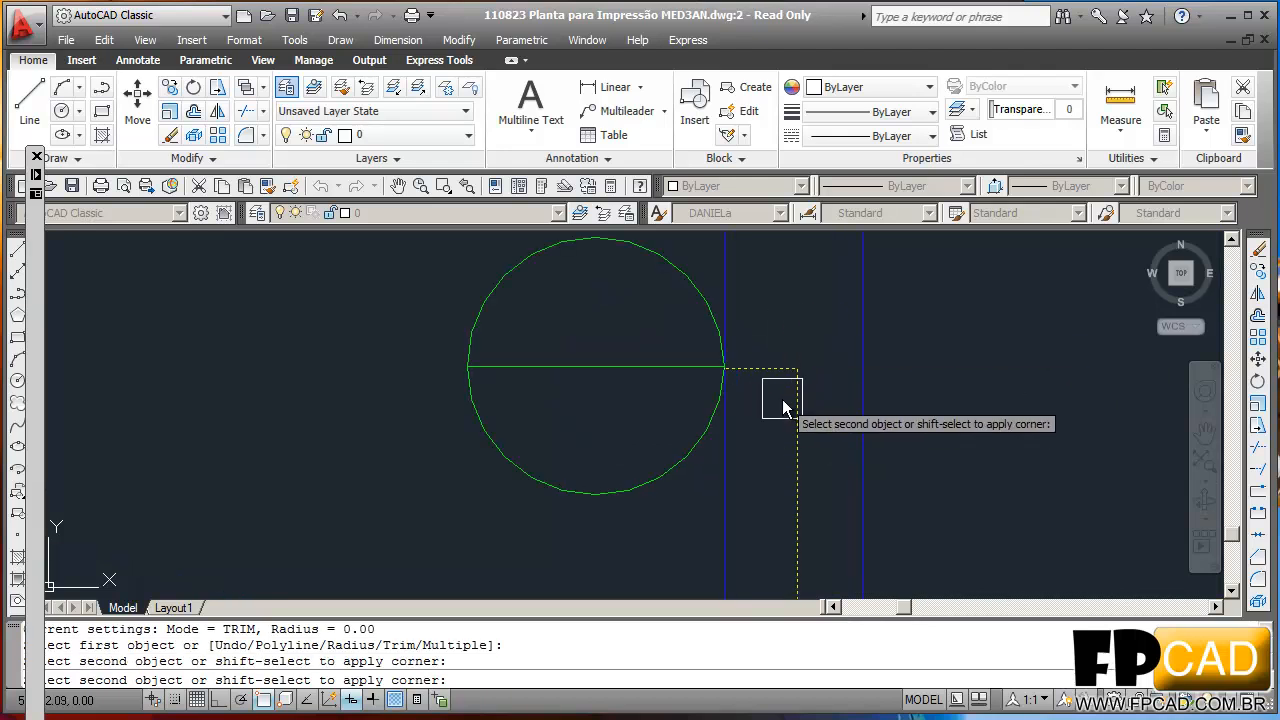
{"action": "key", "text": "Escape"}
- Fillet the upper corner of the yellow wire line beside the SALA outlet, picking a radius of about 0.04 on screen
{"action": "type", "text": "F"}
{"action": "key", "text": "Return"}
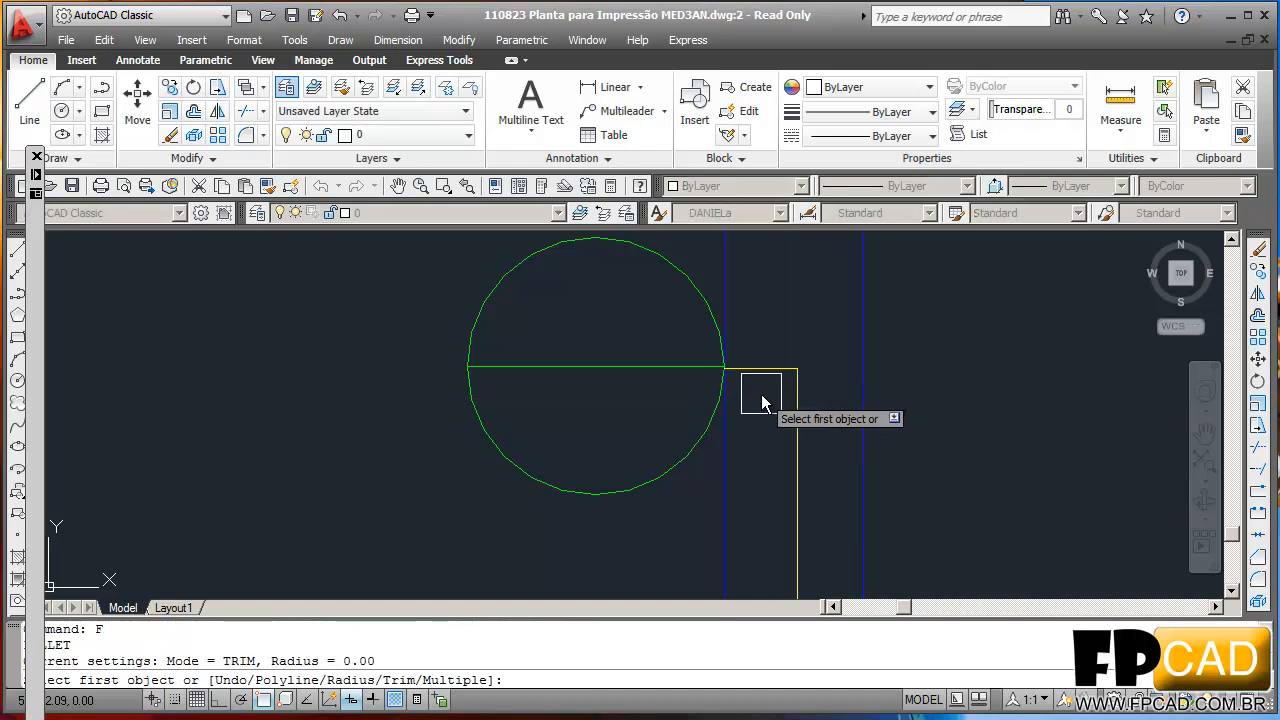
{"action": "type", "text": "R"}
{"action": "key", "text": "Return"}
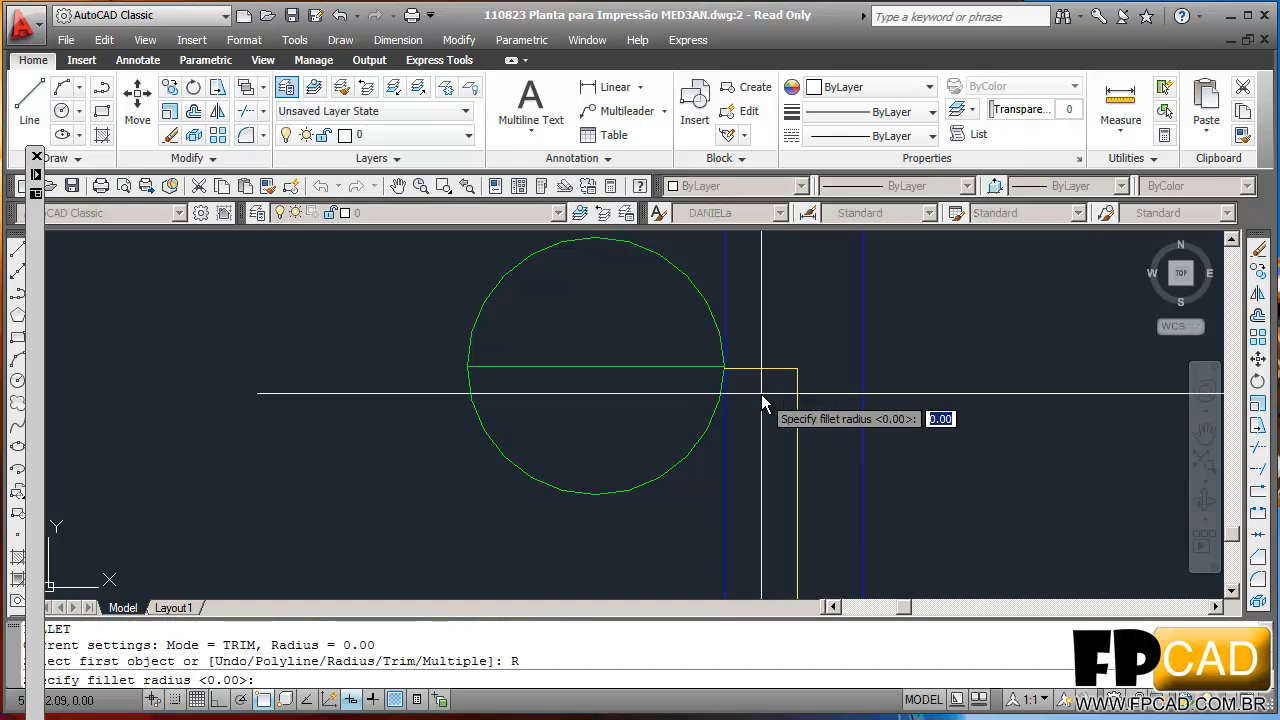
{"action": "scroll", "coordinate": [810, 390], "scroll_direction": "up", "scroll_amount": 3}
{"action": "left_click", "coordinate": [813, 380]}
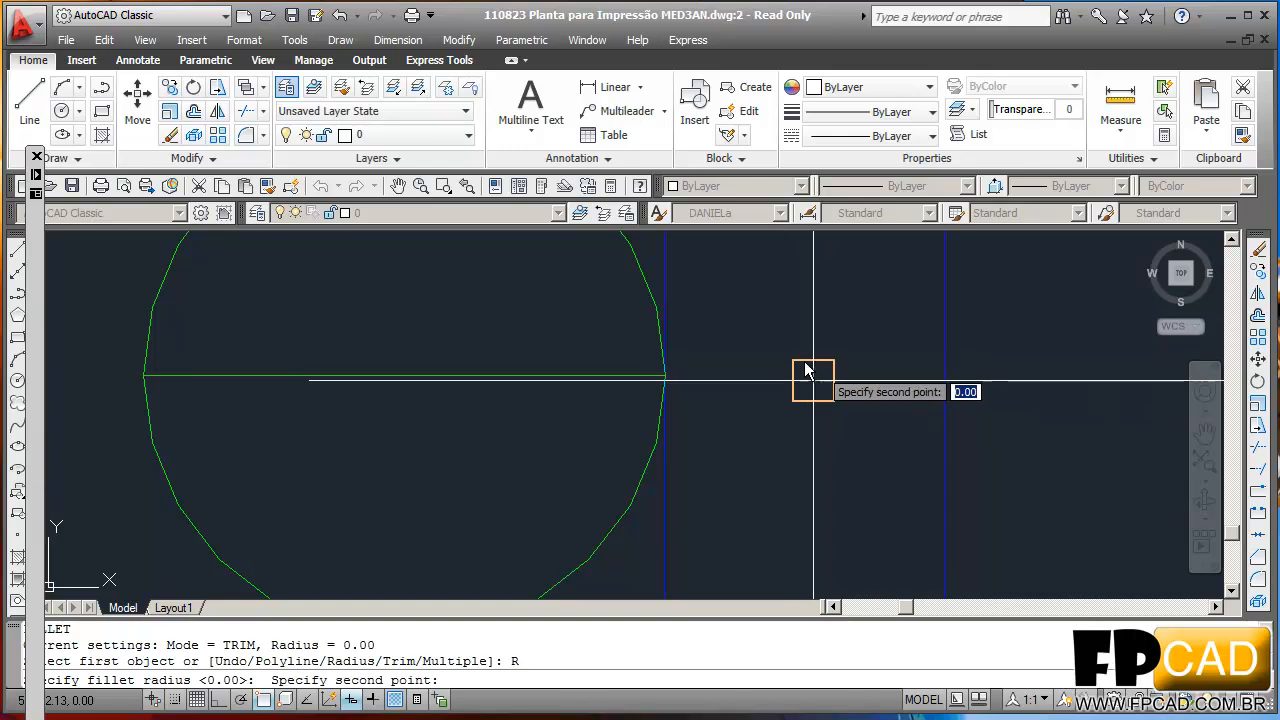
{"action": "left_click", "coordinate": [738, 380]}
{"action": "left_click", "coordinate": [757, 378]}
{"action": "left_click", "coordinate": [818, 420]}
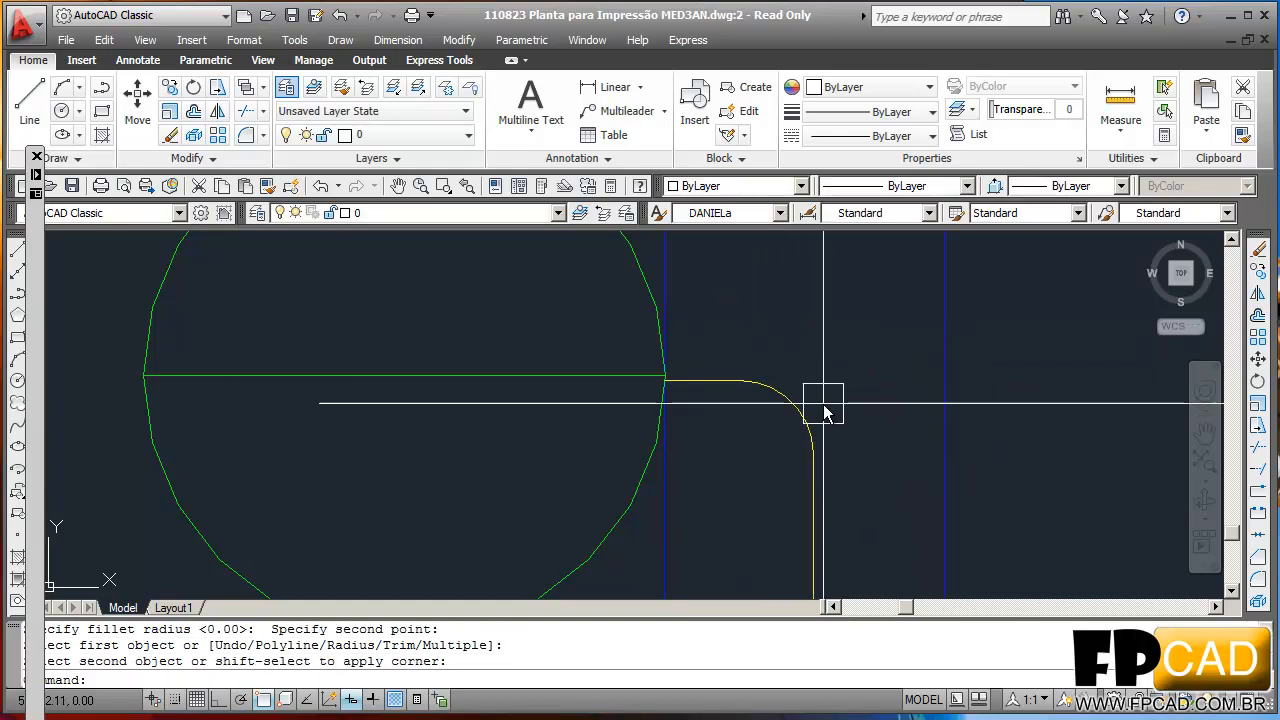
- Fillet the lower corner of the same SALA wire line, next to the switch, with the same radius
{"action": "scroll", "coordinate": [815, 400], "scroll_direction": "down", "scroll_amount": 5}
{"action": "middle_click_drag", "start_coordinate": [845, 395], "coordinate": [847, 375]}
{"action": "middle_click_drag", "start_coordinate": [811, 459], "coordinate": [823, 360]}
{"action": "scroll", "coordinate": [819, 372], "scroll_direction": "up", "scroll_amount": 2}
{"action": "key", "text": "Return"}
{"action": "scroll", "coordinate": [815, 418], "scroll_direction": "up", "scroll_amount": 1}
{"action": "left_click", "coordinate": [821, 415]}
{"action": "left_click", "coordinate": [795, 475]}
{"action": "scroll", "coordinate": [795, 475], "scroll_direction": "down", "scroll_amount": 5}
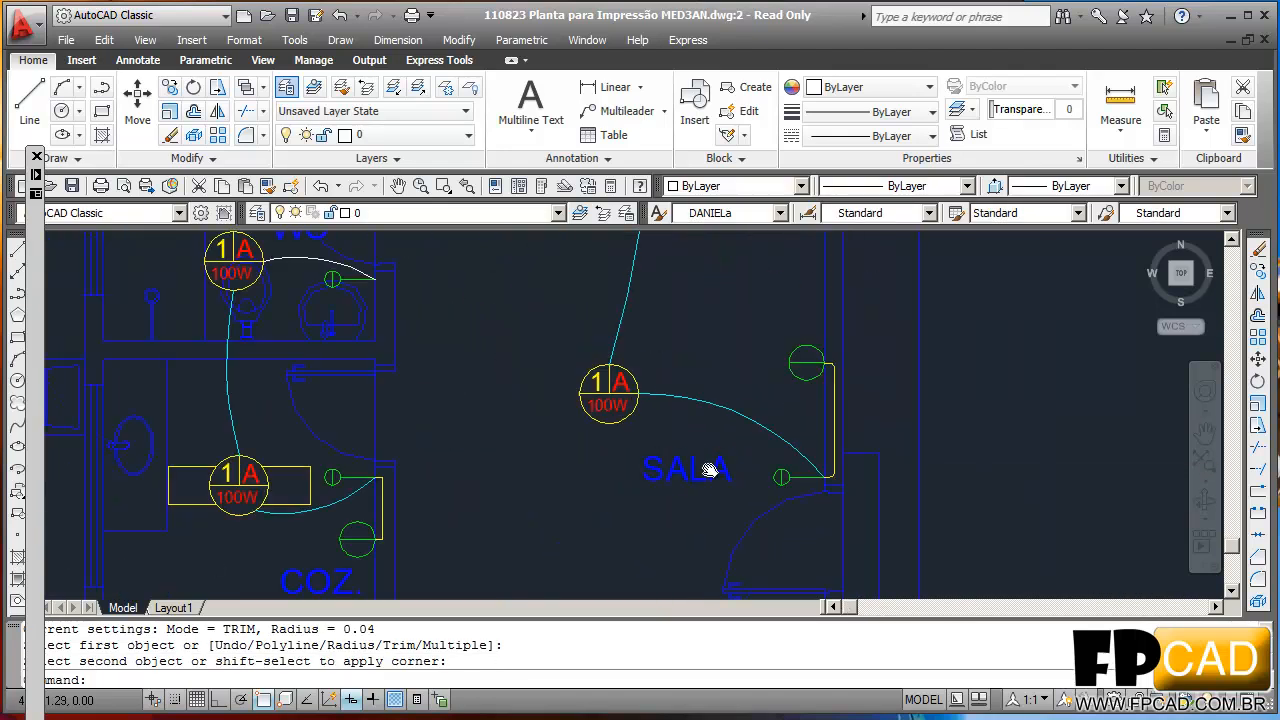
- Round the lower corner of the yellow wire line beside the COZ. outlet with the current fillet radius
{"action": "scroll", "coordinate": [572, 510], "scroll_direction": "up", "scroll_amount": 5}
{"action": "scroll", "coordinate": [572, 509], "scroll_direction": "up", "scroll_amount": 2}
{"action": "key", "text": "Return"}
{"action": "left_click", "coordinate": [476, 523]}
{"action": "left_click", "coordinate": [520, 430]}
{"action": "scroll", "coordinate": [521, 432], "scroll_direction": "down", "scroll_amount": 5}
- Round the upper corner of the COZ. wire line, where it meets the switch, with the current fillet radius
{"action": "middle_click_drag", "start_coordinate": [531, 465], "coordinate": [602, 548]}
{"action": "scroll", "coordinate": [608, 467], "scroll_direction": "up", "scroll_amount": 4}
{"action": "scroll", "coordinate": [608, 467], "scroll_direction": "up", "scroll_amount": 3}
{"action": "key", "text": "Return"}
{"action": "left_click", "coordinate": [537, 343]}
{"action": "left_click", "coordinate": [486, 271]}
{"action": "scroll", "coordinate": [463, 329], "scroll_direction": "down", "scroll_amount": 5}
- Match the white arc between the WC light and its switch to the properties of the cyan ceiling wiring arc
{"action": "scroll", "coordinate": [587, 497], "scroll_direction": "up", "scroll_amount": 5}
{"action": "key", "text": "Escape"}
{"action": "scroll", "coordinate": [587, 497], "scroll_direction": "down", "scroll_amount": 5}
{"action": "key", "text": "Escape"}
{"action": "scroll", "coordinate": [471, 363], "scroll_direction": "up", "scroll_amount": 4}
{"action": "key", "text": "Escape"}
{"action": "scroll", "coordinate": [541, 495], "scroll_direction": "up", "scroll_amount": 3}
{"action": "type", "text": "M"}
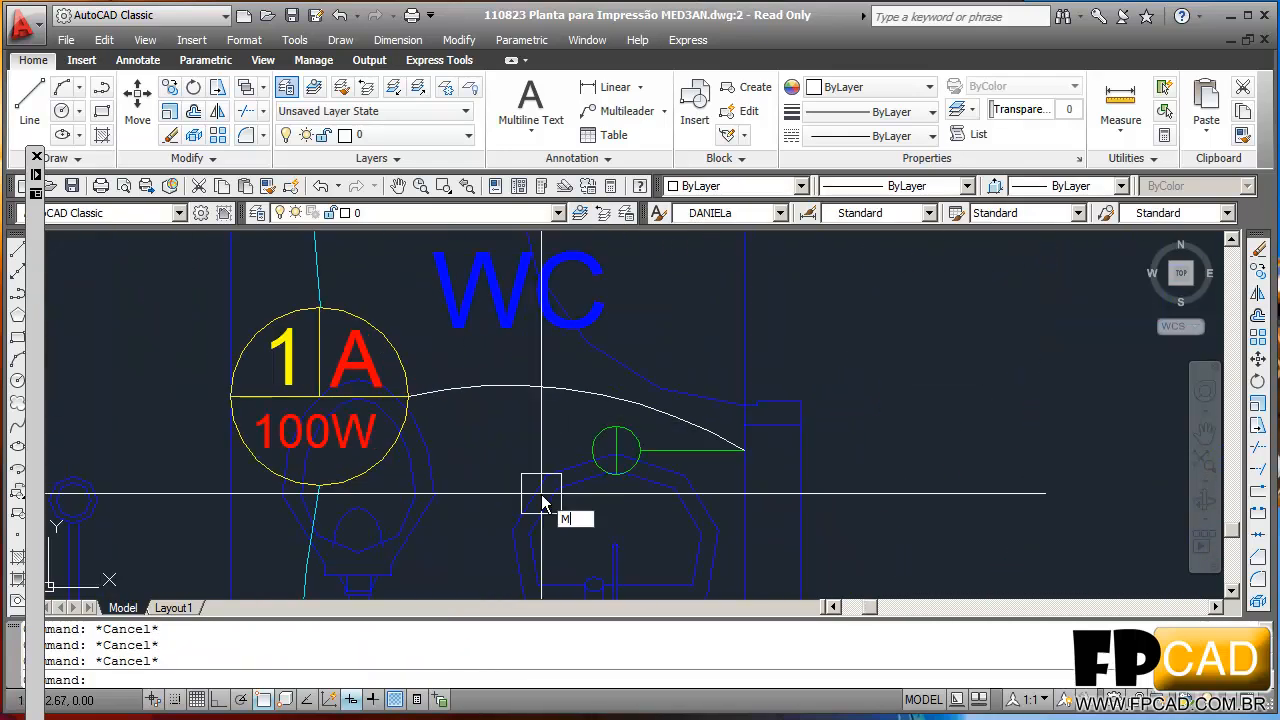
{"action": "type", "text": "A"}
{"action": "key", "text": "Return"}
{"action": "left_click", "coordinate": [352, 314]}
{"action": "left_click", "coordinate": [509, 386]}
{"action": "scroll", "coordinate": [530, 405], "scroll_direction": "down", "scroll_amount": 7}
{"action": "scroll", "coordinate": [550, 430], "scroll_direction": "down", "scroll_amount": 2}
{"action": "key", "text": "Escape"}
{"action": "key", "text": "Escape"}
{"action": "scroll", "coordinate": [600, 460], "scroll_direction": "up", "scroll_amount": 2}
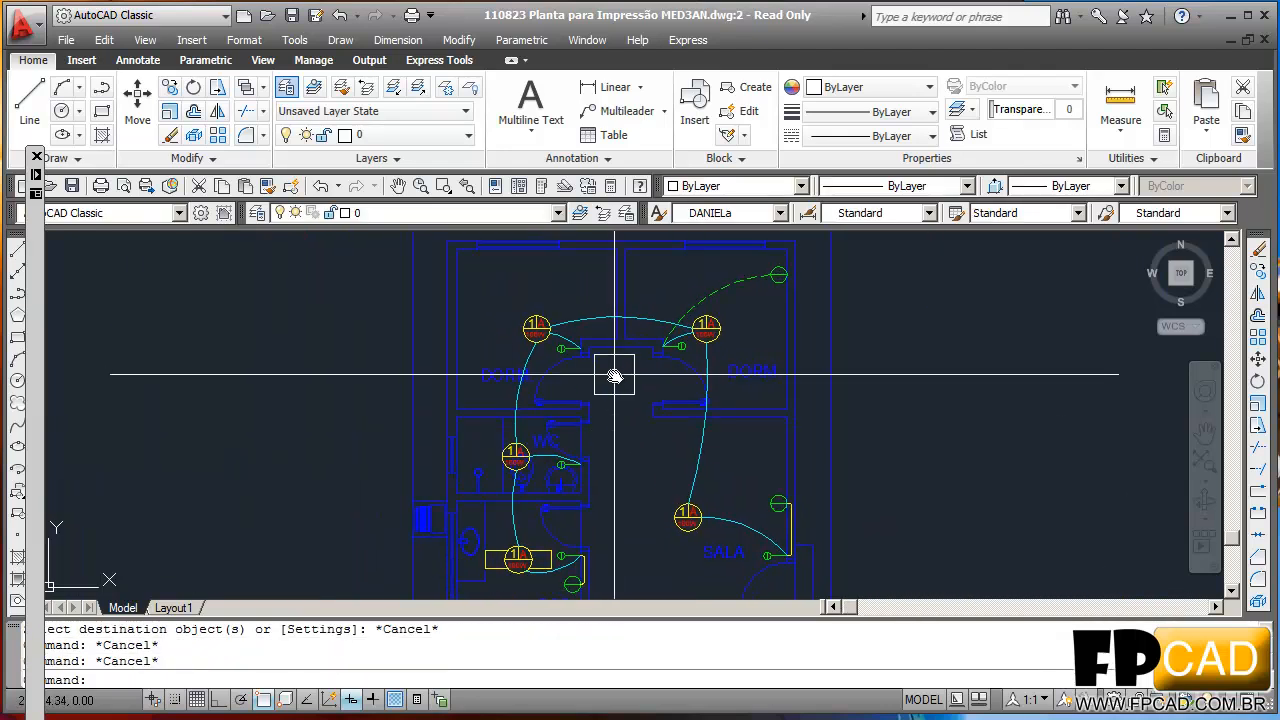
- Draw a rectangle about 0.22 high in the hallway between the two DORM. doors, just below the upper wall
{"action": "scroll", "coordinate": [610, 372], "scroll_direction": "up", "scroll_amount": 7}
{"action": "key", "text": "Escape"}
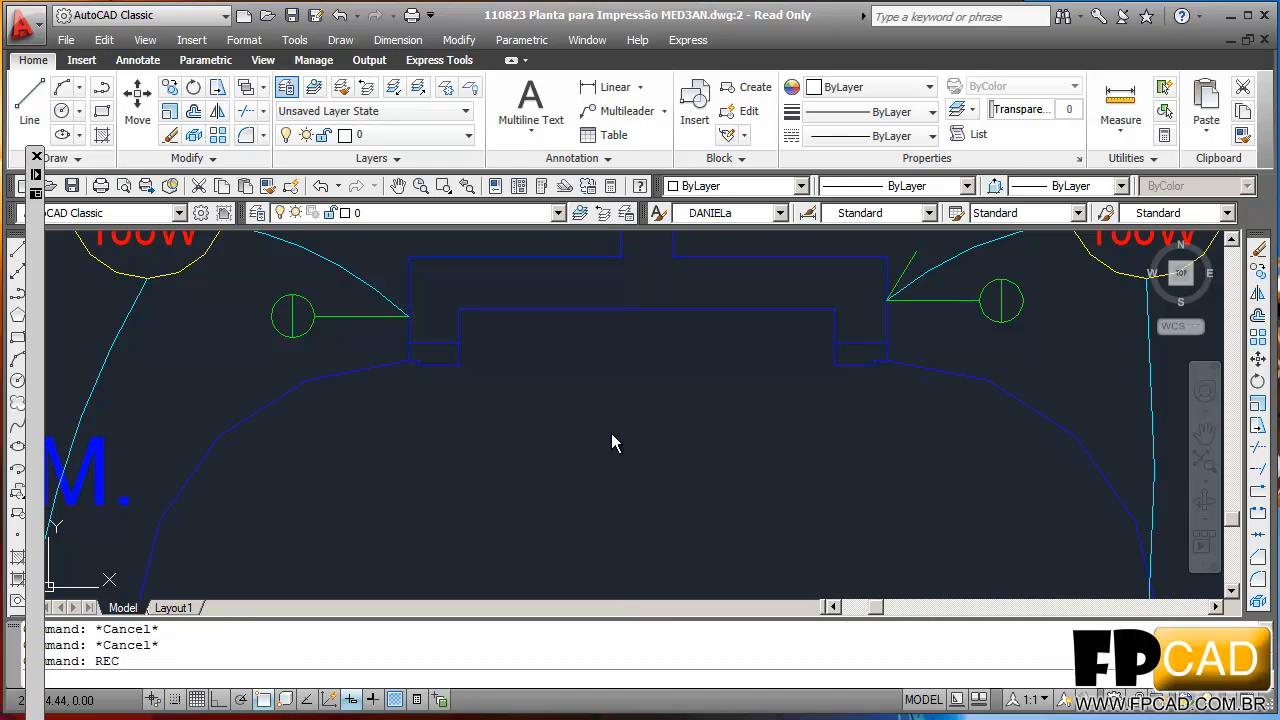
{"action": "key", "text": "Return"}
{"action": "left_click", "coordinate": [500, 387]}
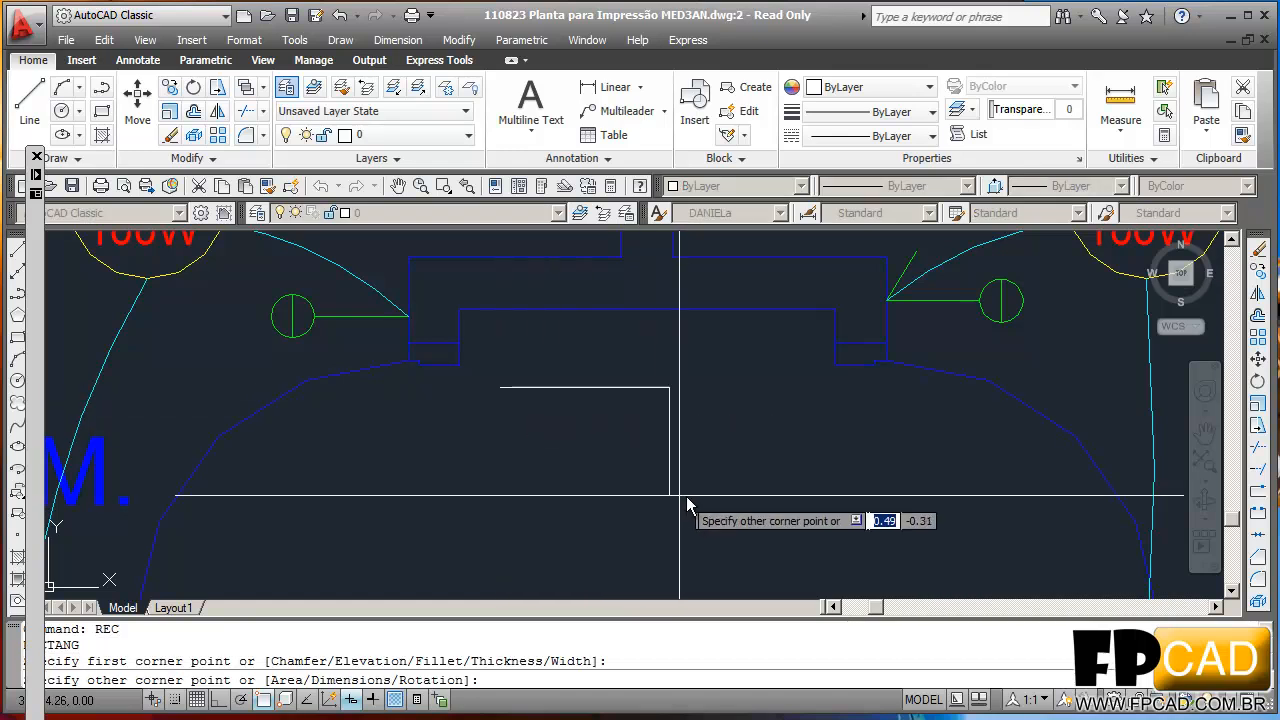
{"action": "left_click", "coordinate": [749, 461]}
{"action": "key", "text": "Escape"}
{"action": "key", "text": "Escape"}
- Divide the rectangle into four with a vertical and a horizontal midline, drawn as zero-thickness rectangles between the side midpoints
{"action": "key", "text": "Return"}
{"action": "left_click", "coordinate": [626, 393]}
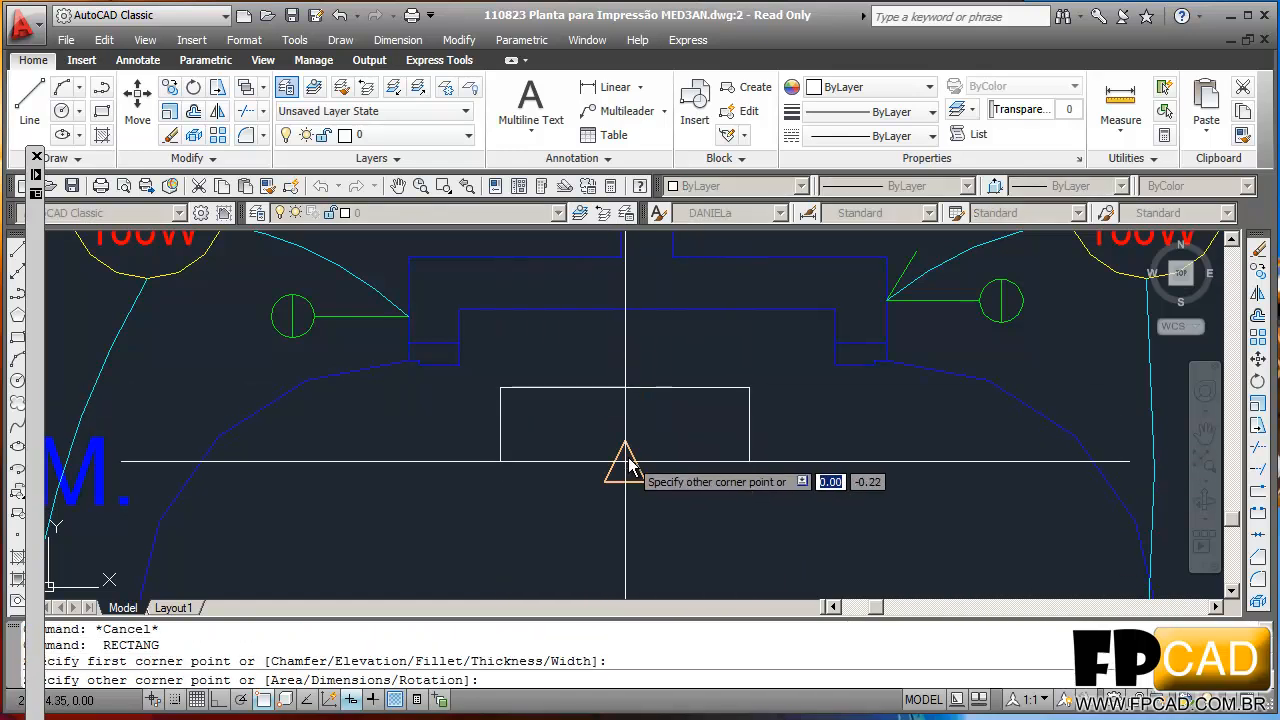
{"action": "left_click", "coordinate": [626, 460]}
{"action": "key", "text": "Return"}
{"action": "left_click", "coordinate": [517, 427]}
{"action": "left_click", "coordinate": [748, 425]}
{"action": "key", "text": "Escape"}
{"action": "key", "text": "Escape"}
- Create a layer named QUADRO with the colour green
{"action": "scroll", "coordinate": [623, 441], "scroll_direction": "down", "scroll_amount": 2}
{"action": "scroll", "coordinate": [803, 523], "scroll_direction": "down", "scroll_amount": 3}
{"action": "scroll", "coordinate": [729, 489], "scroll_direction": "up", "scroll_amount": 3}
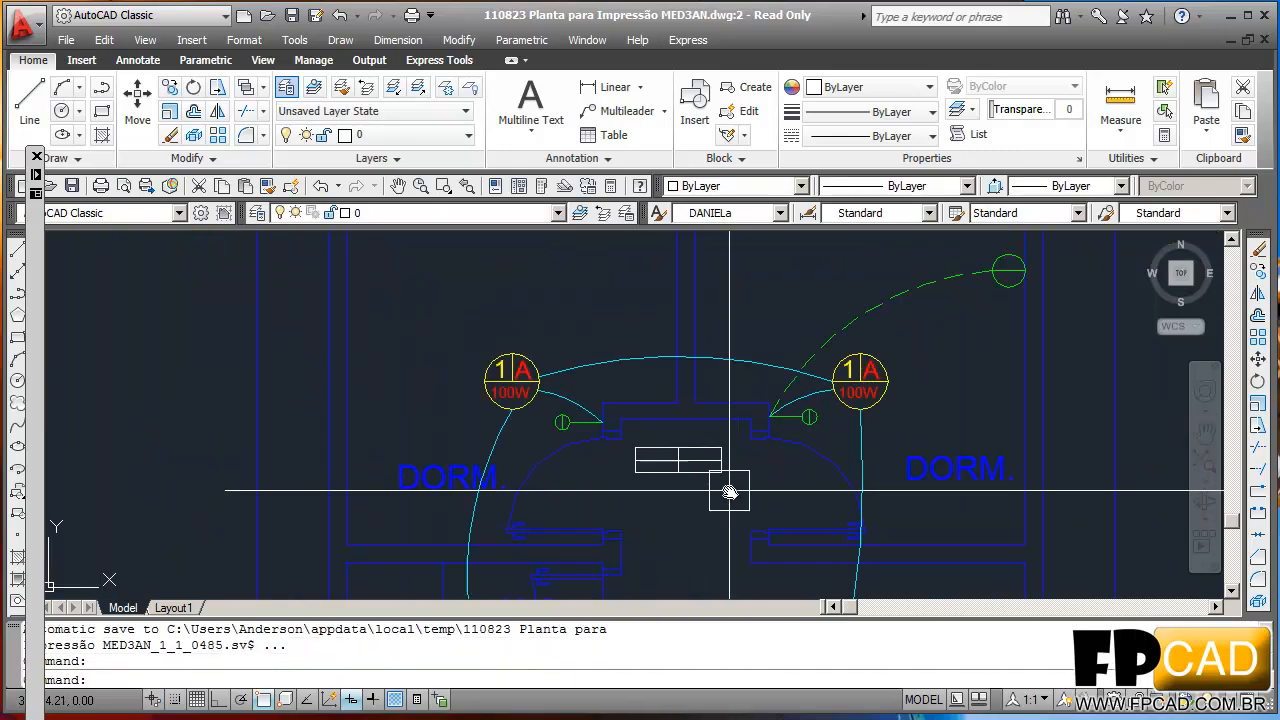
{"action": "key", "text": "Escape"}
{"action": "key", "text": "Escape"}
{"action": "type", "text": "LA"}
{"action": "key", "text": "Return"}
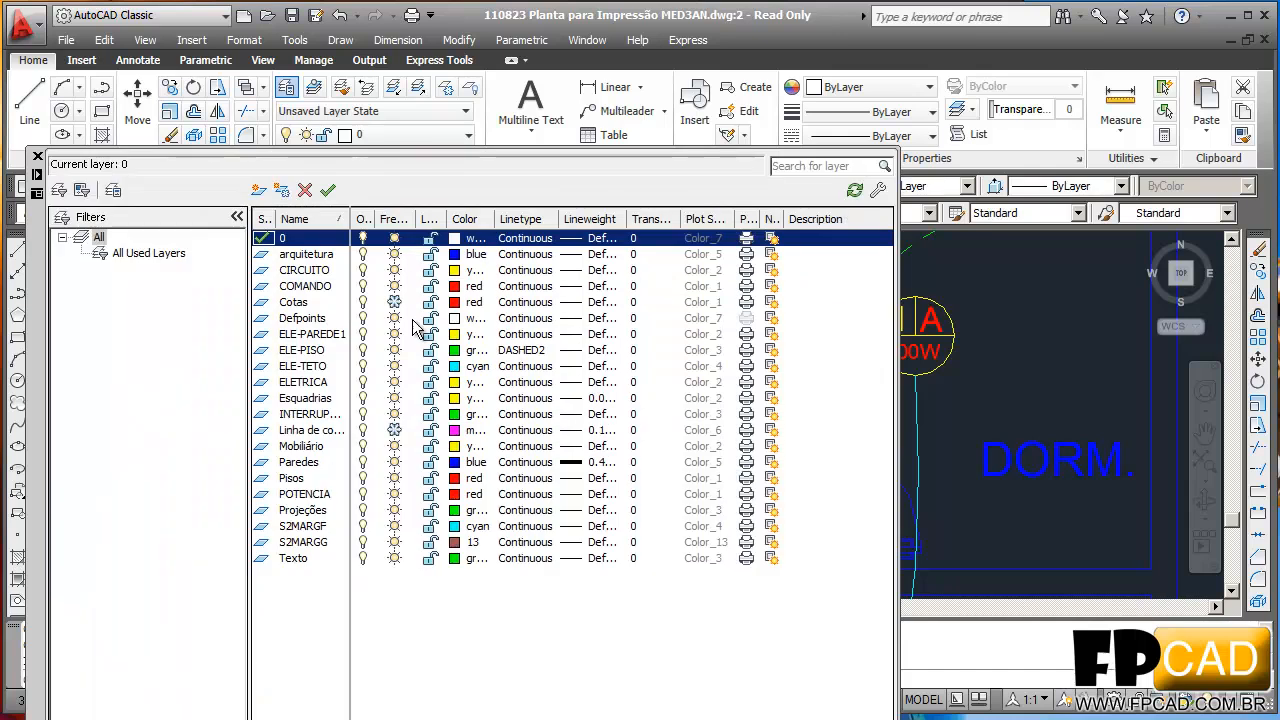
{"action": "left_click", "coordinate": [260, 193]}
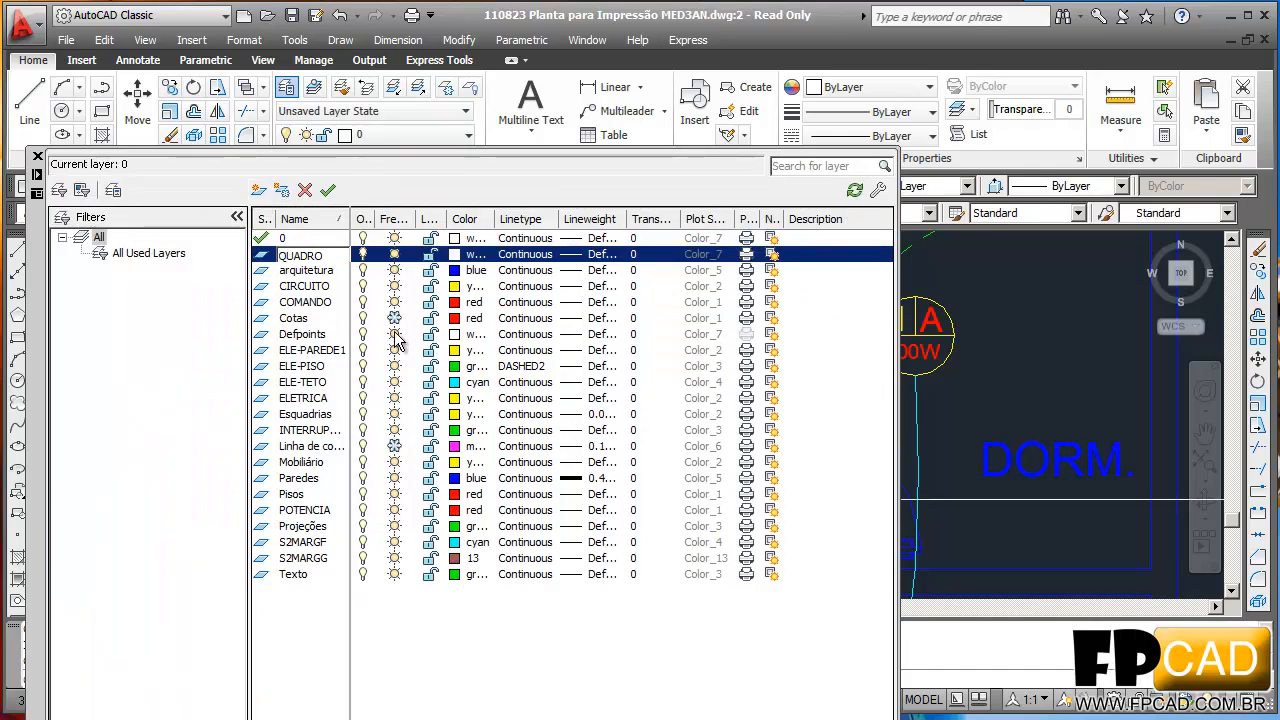
{"action": "left_click", "coordinate": [454, 256]}
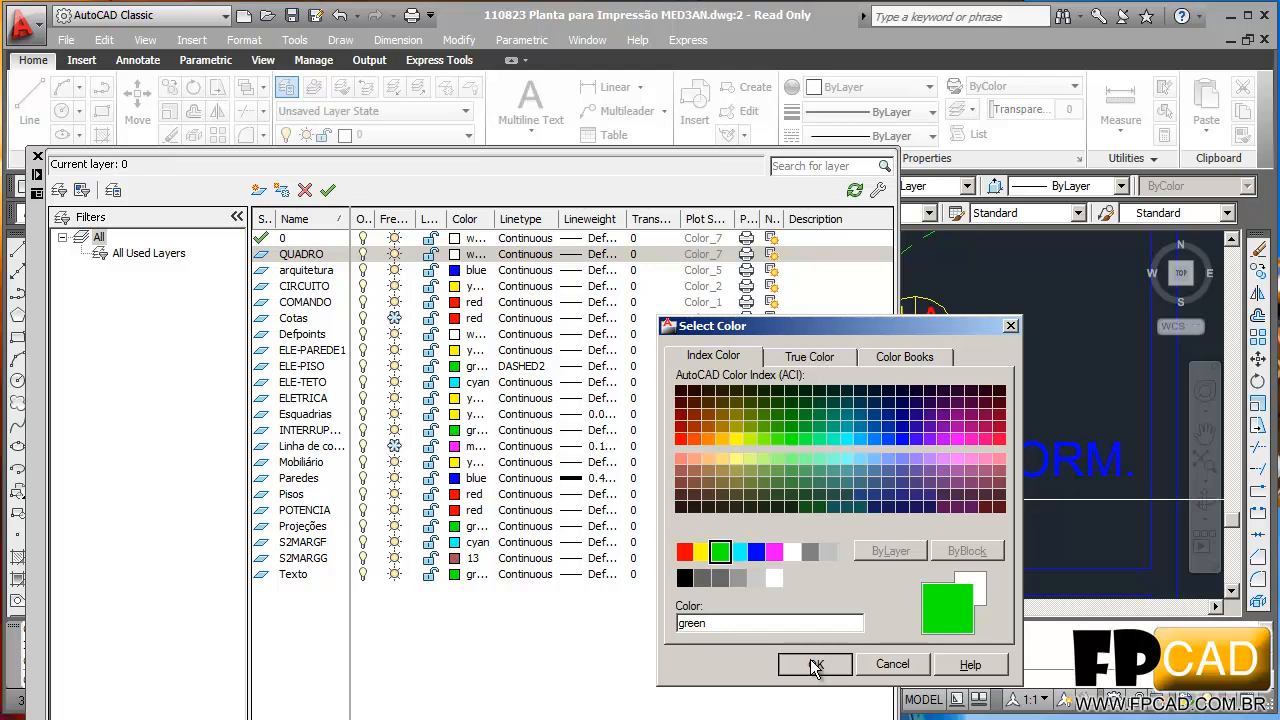
{"action": "left_click", "coordinate": [814, 665]}
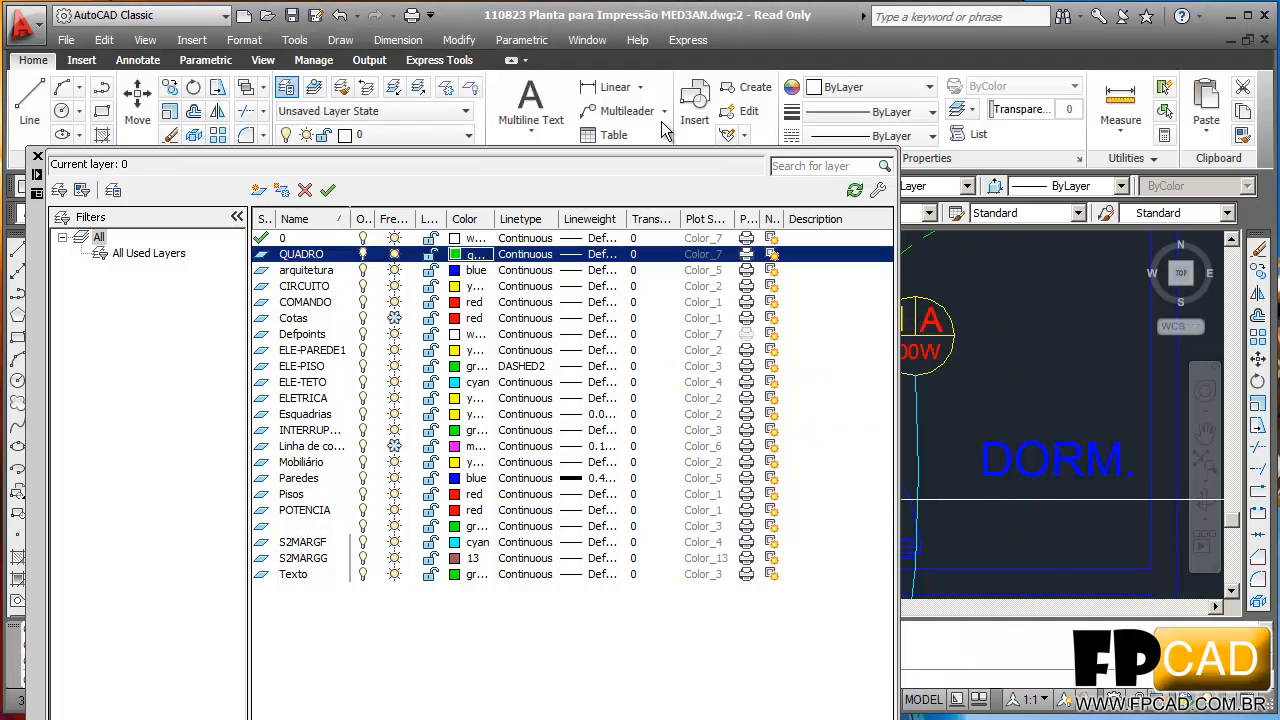
{"action": "left_click", "coordinate": [37, 157]}
- Assign the divided rectangle and its midlines to the QUADRO layer
{"action": "scroll", "coordinate": [531, 366], "scroll_direction": "up", "scroll_amount": 3}
{"action": "left_click", "coordinate": [690, 455]}
{"action": "left_click", "coordinate": [520, 363]}
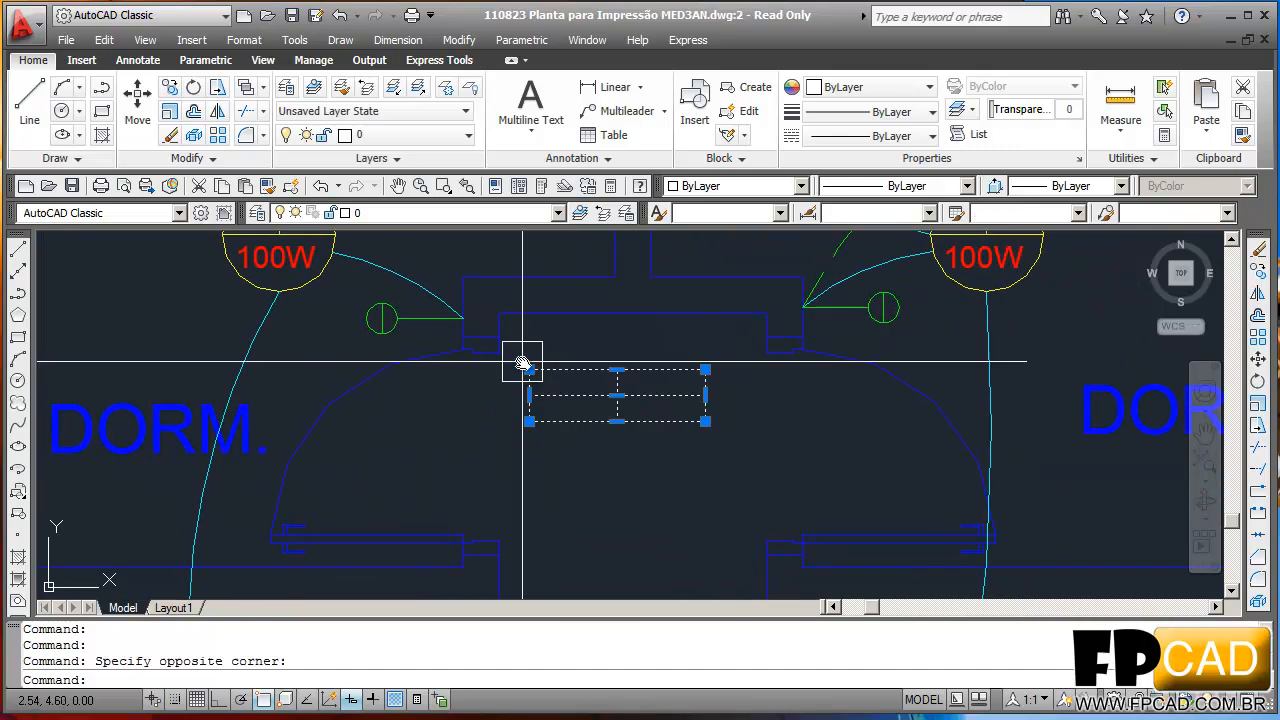
{"action": "left_click", "coordinate": [449, 213]}
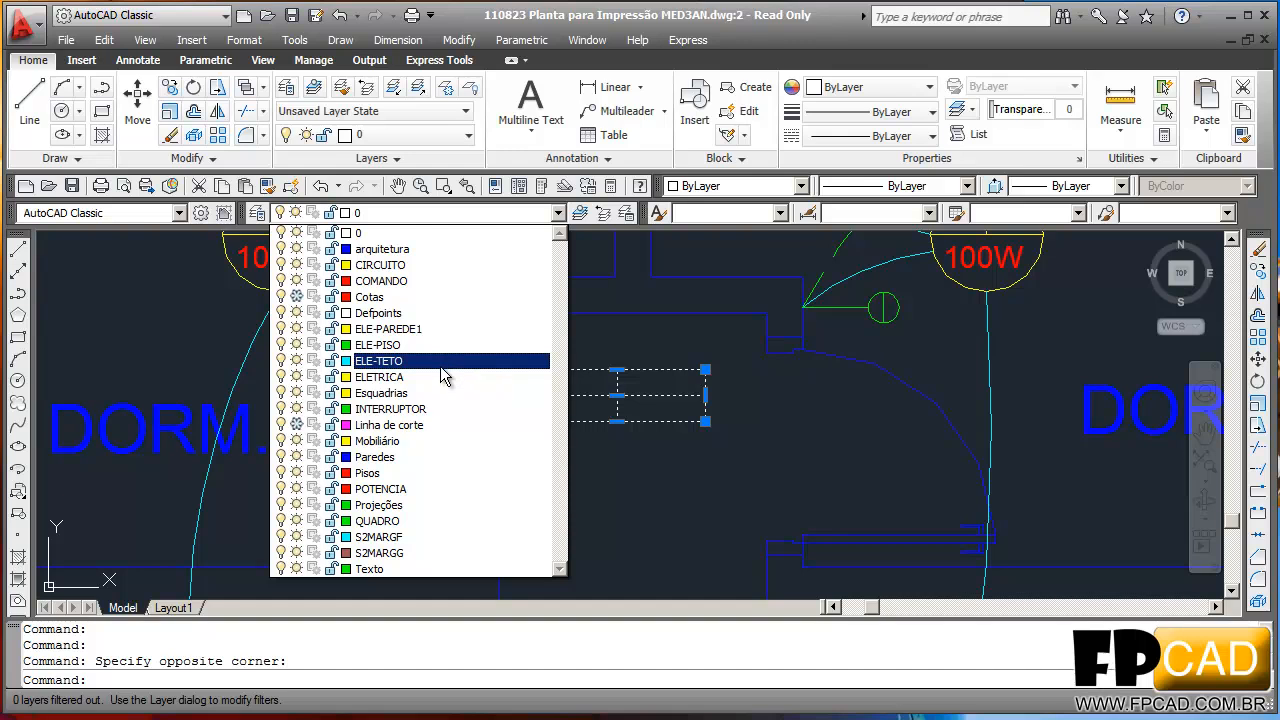
{"action": "left_click", "coordinate": [440, 521]}
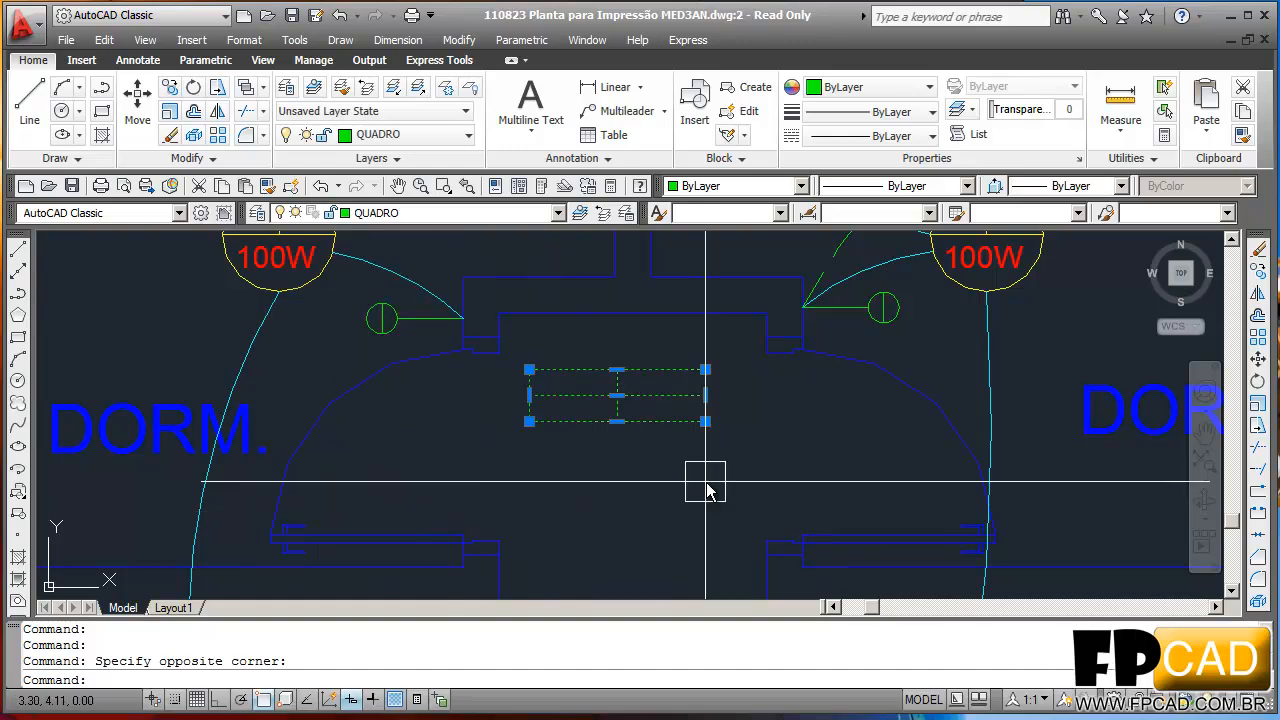
{"action": "key", "text": "Escape"}
{"action": "key", "text": "Escape"}
- Move the divided rectangle by its upper midpoint onto the midpoint of the hallway's upper wall
{"action": "type", "text": "m"}
{"action": "key", "text": "Return"}
{"action": "left_click", "coordinate": [730, 456]}
{"action": "left_click", "coordinate": [508, 332]}
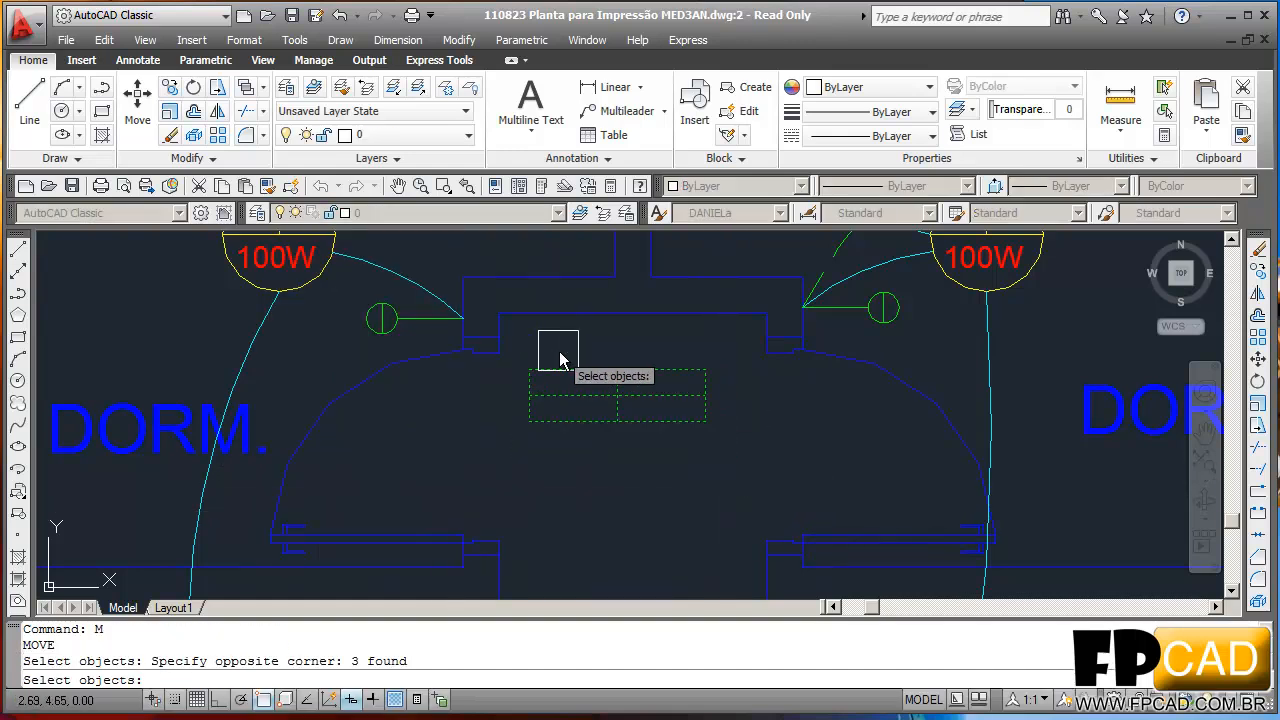
{"action": "key", "text": "Return"}
{"action": "left_click", "coordinate": [617, 369]}
{"action": "left_click", "coordinate": [615, 314]}
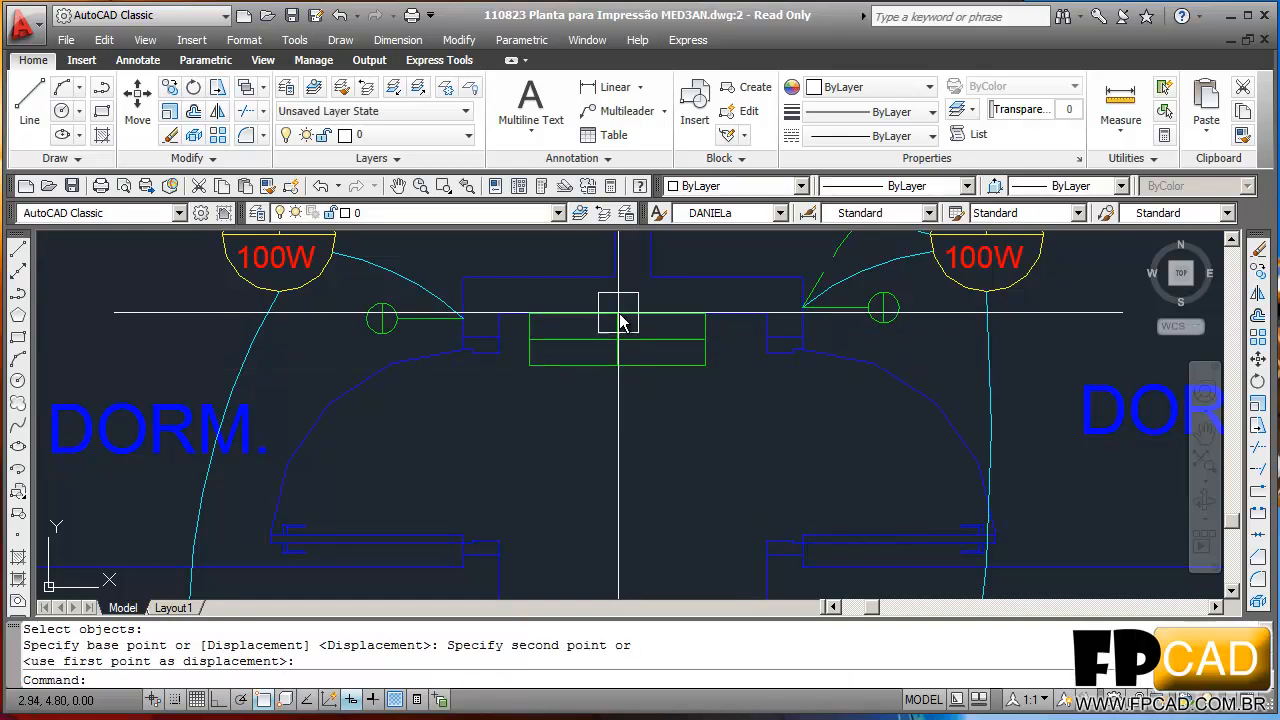
{"action": "key", "text": "Escape"}
{"action": "key", "text": "Escape"}
- Draw a three-point arc from the SALA light symbol up to the lower midpoint of the distribution board symbol
{"action": "scroll", "coordinate": [655, 372], "scroll_direction": "down", "scroll_amount": 2}
{"action": "middle_click_drag", "start_coordinate": [660, 372], "coordinate": [692, 366]}
{"action": "mouse_move", "coordinate": [644, 408]}
{"action": "middle_mouse_down"}
{"action": "mouse_move", "coordinate": [689, 459]}
{"action": "mouse_move", "coordinate": [711, 270]}
{"action": "mouse_move", "coordinate": [651, 314]}
{"action": "mouse_move", "coordinate": [646, 391]}
{"action": "middle_mouse_up"}
{"action": "scroll", "coordinate": [711, 271], "scroll_direction": "down", "scroll_amount": 4}
{"action": "scroll", "coordinate": [682, 375], "scroll_direction": "up", "scroll_amount": 2}
{"action": "middle_click_drag", "start_coordinate": [677, 314], "coordinate": [666, 263]}
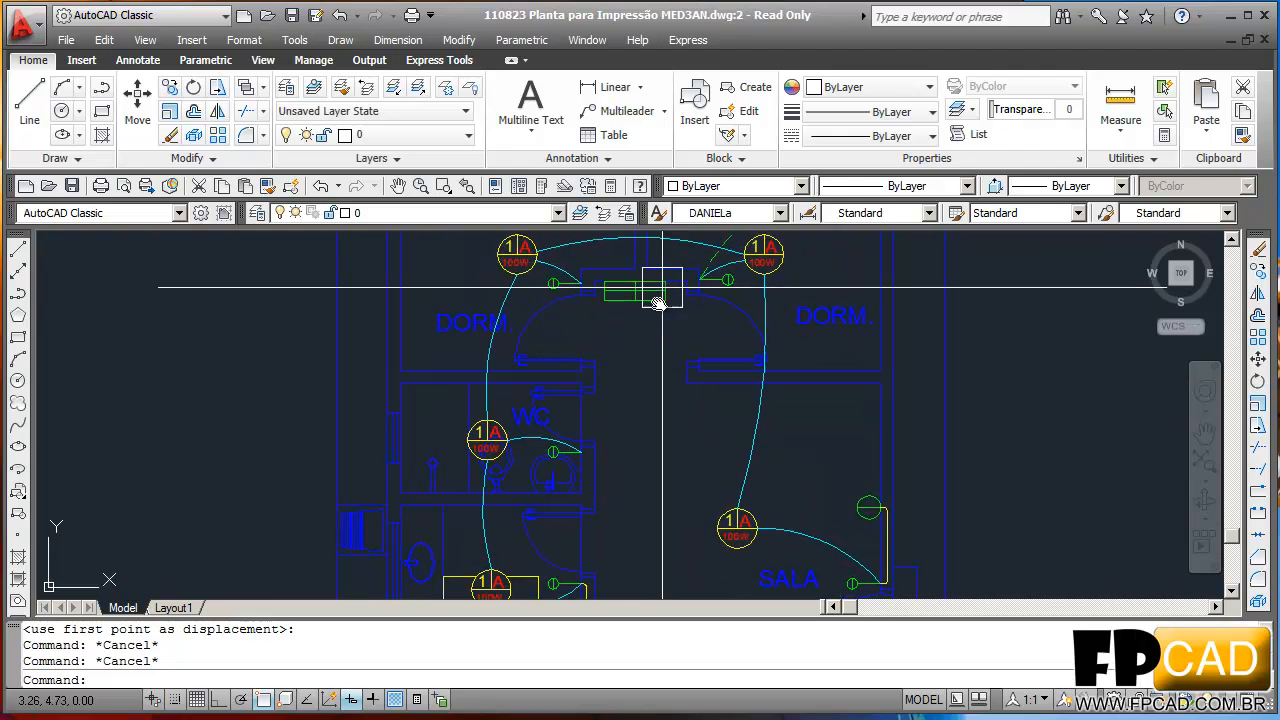
{"action": "middle_click_drag", "start_coordinate": [646, 363], "coordinate": [665, 424]}
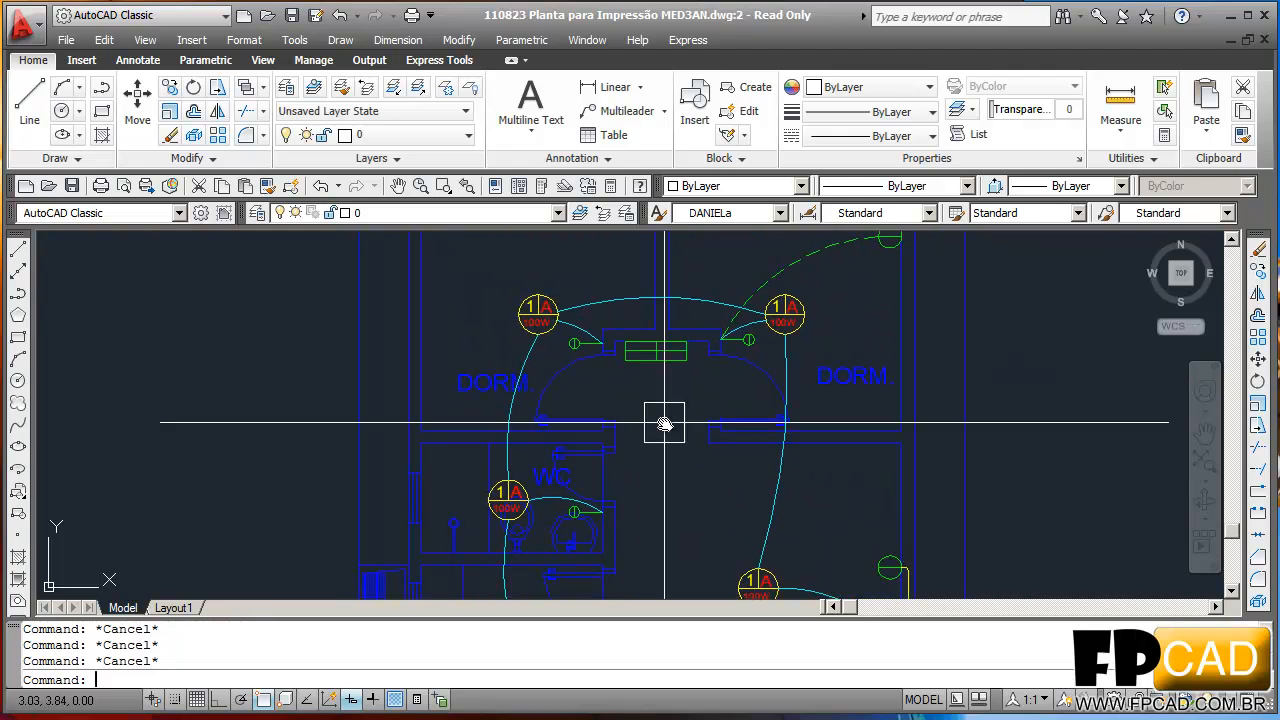
{"action": "type", "text": "C"}
{"action": "key", "text": "Return"}
{"action": "middle_click_drag", "start_coordinate": [729, 572], "coordinate": [712, 499]}
{"action": "left_click", "coordinate": [738, 495]}
{"action": "left_click", "coordinate": [665, 418]}
{"action": "left_click", "coordinate": [640, 293]}
{"action": "key", "text": "Escape"}
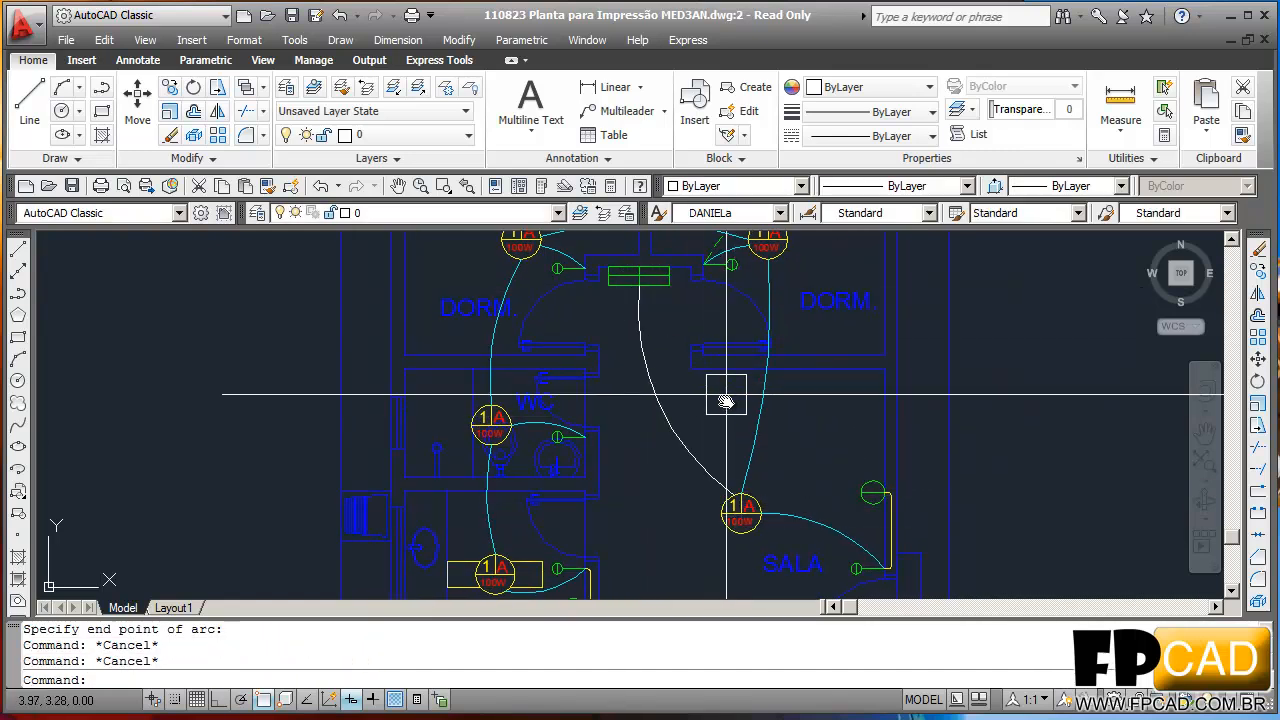
- Match the new arc to the properties of the cyan arc between the DORM. and SALA lights
{"action": "type", "text": "MA"}
{"action": "key", "text": "Return"}
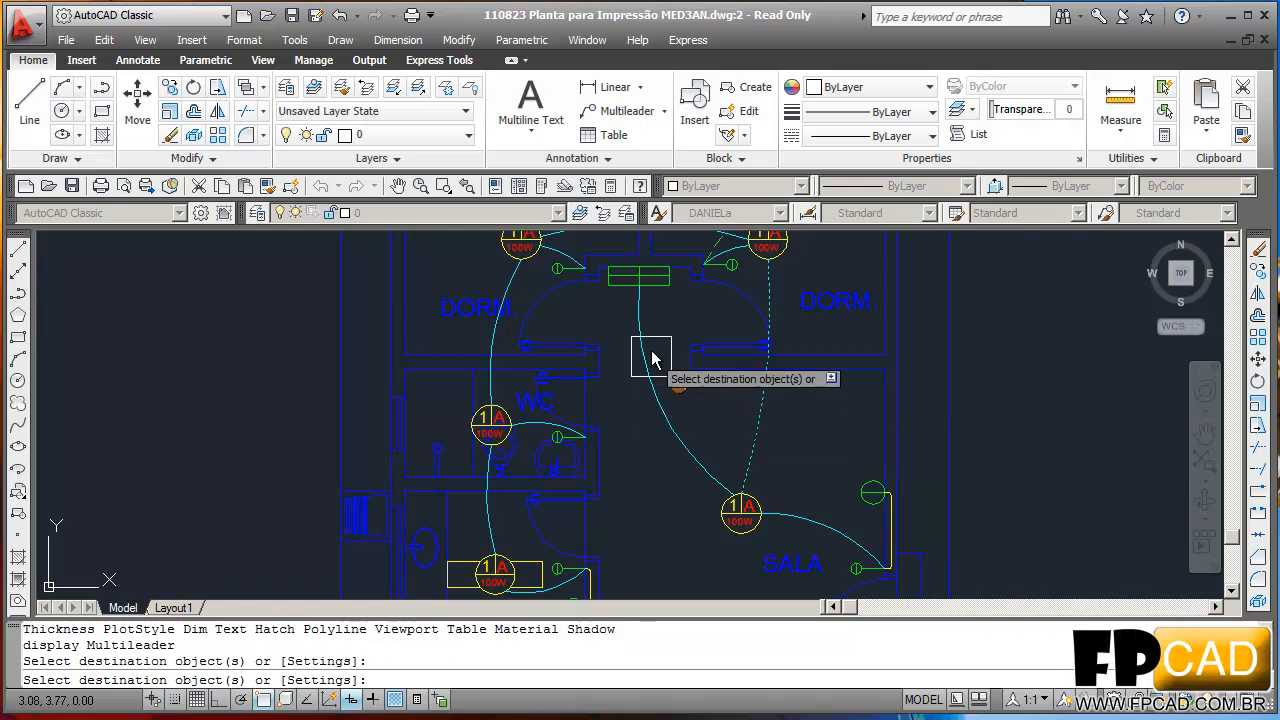
{"action": "key", "text": "Escape"}
{"action": "middle_click_drag", "start_coordinate": [651, 419], "coordinate": [653, 504]}
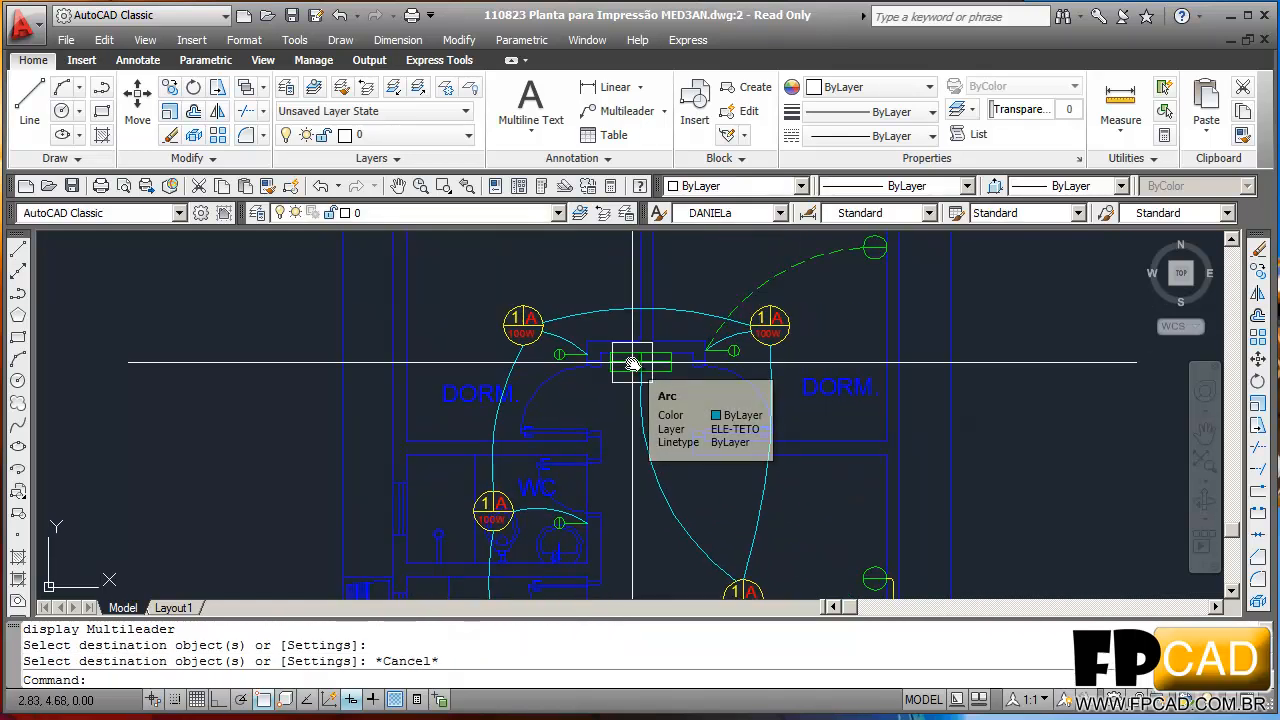
{"action": "scroll", "coordinate": [632, 364], "scroll_direction": "down", "scroll_amount": 4}
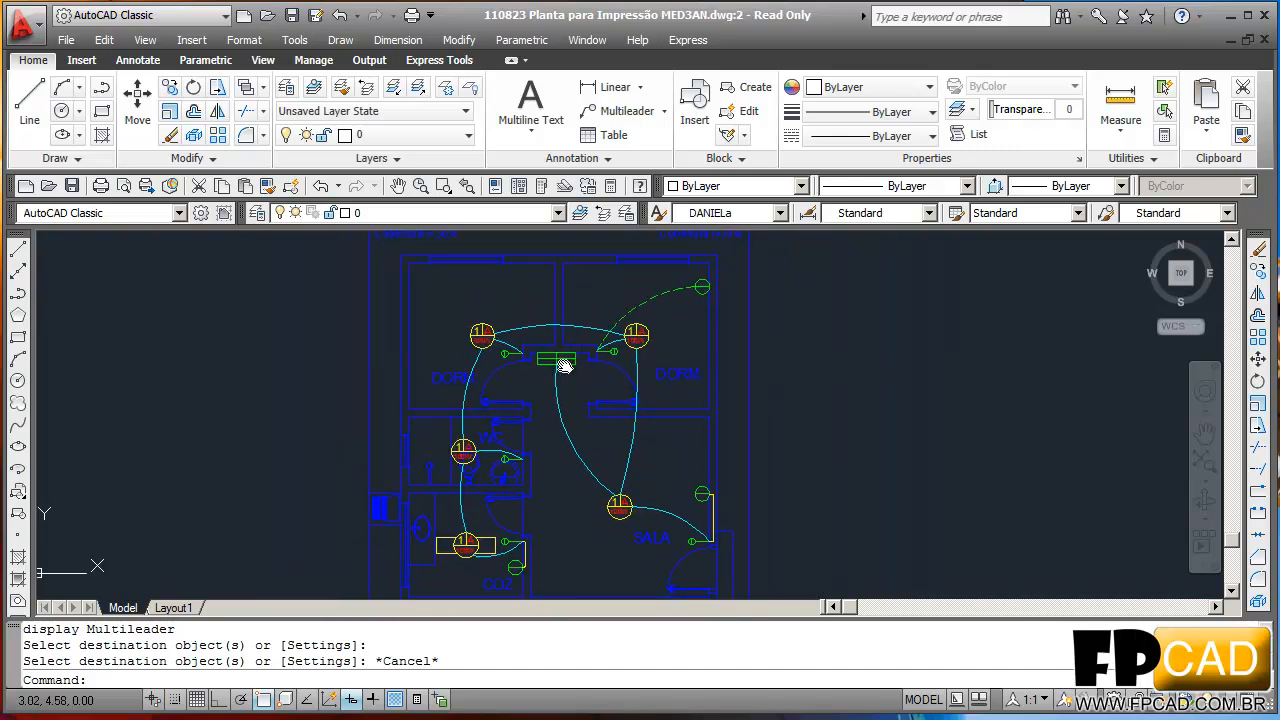
{"action": "middle_click_drag", "start_coordinate": [711, 396], "coordinate": [766, 397]}
{"action": "scroll", "coordinate": [671, 363], "scroll_direction": "up", "scroll_amount": 3}
{"action": "scroll", "coordinate": [693, 421], "scroll_direction": "down", "scroll_amount": 4}
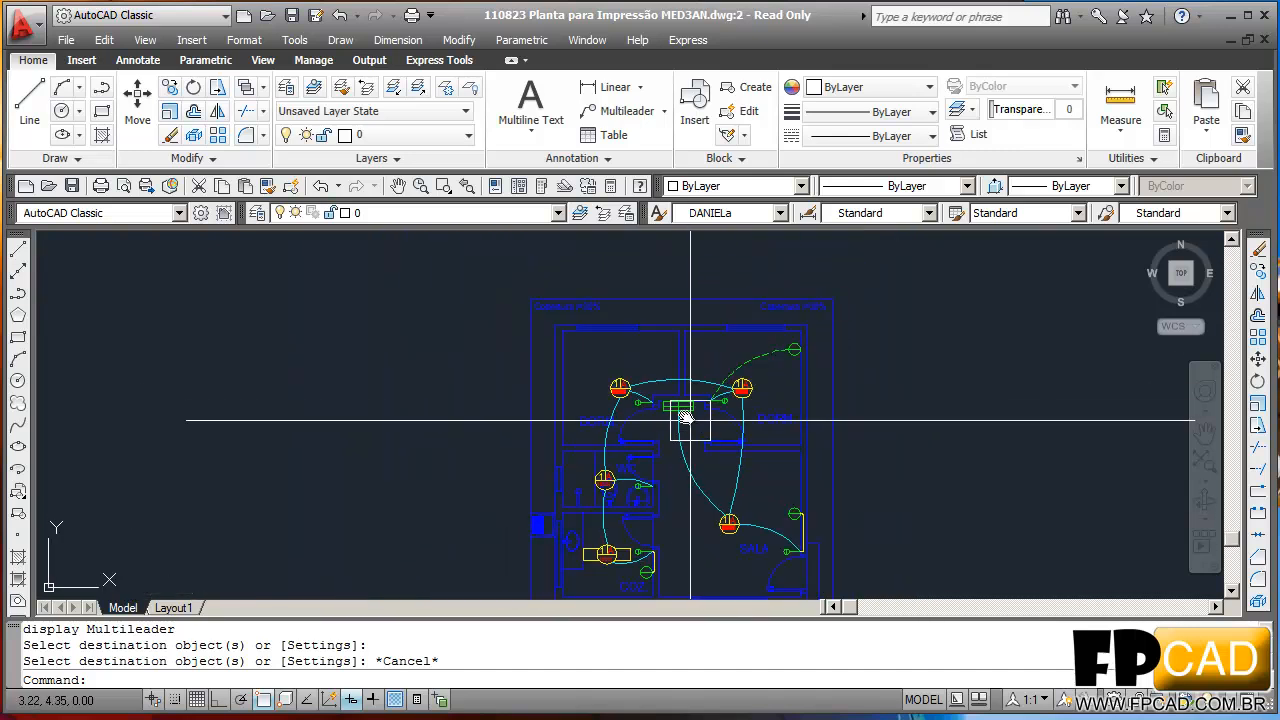
{"action": "scroll", "coordinate": [717, 403], "scroll_direction": "up", "scroll_amount": 2}
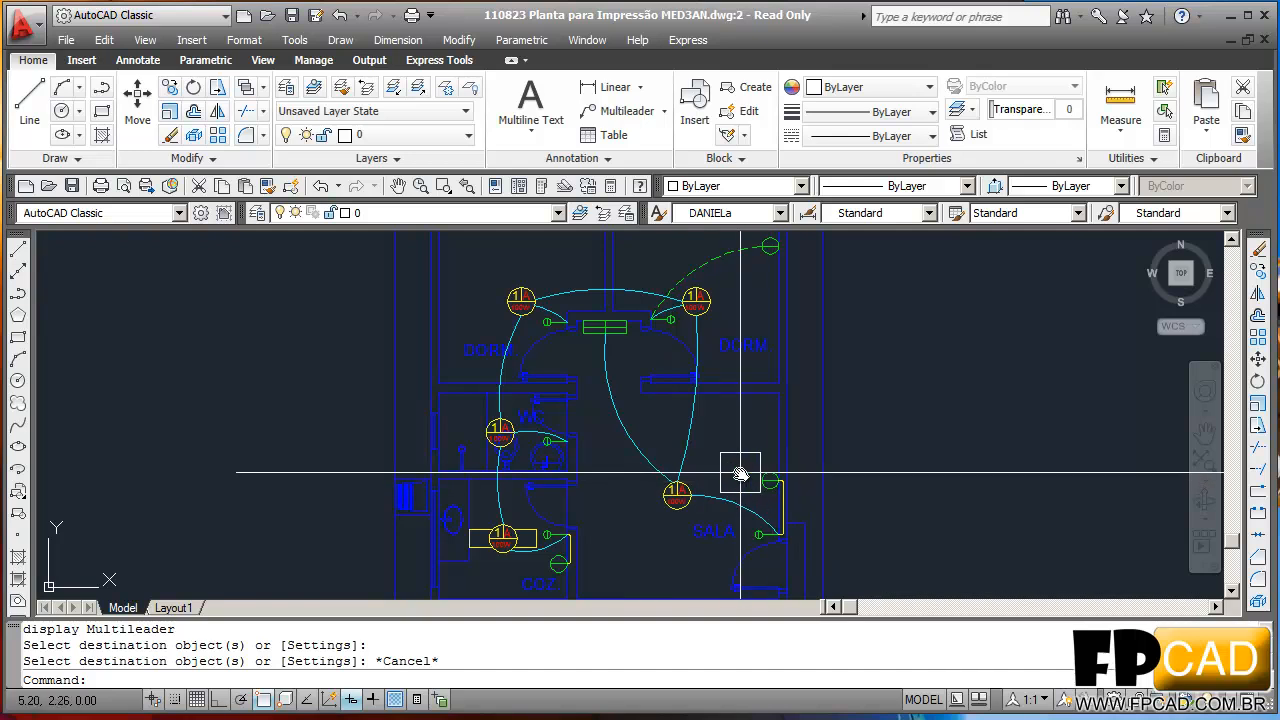
- Copy the circuit number 1 from the SALA light symbol to beside the SALA outlet circle
{"action": "scroll", "coordinate": [666, 480], "scroll_direction": "up", "scroll_amount": 6}
{"action": "key", "text": "Escape"}
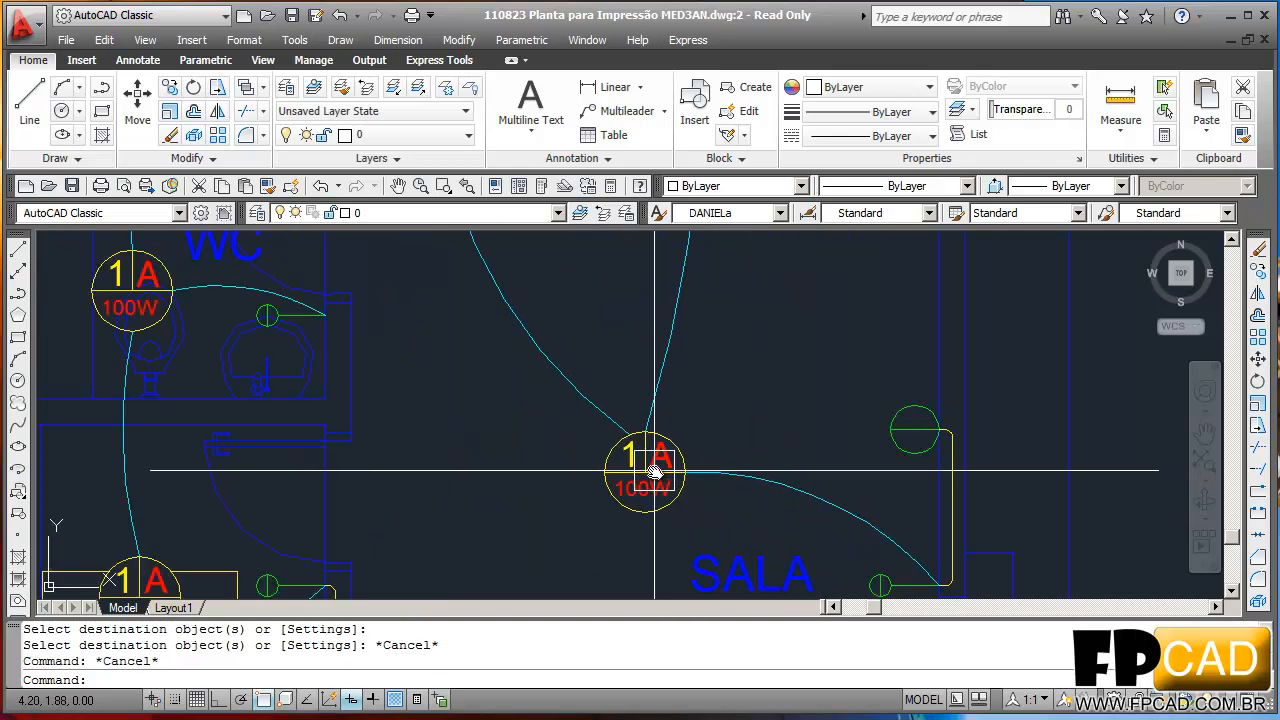
{"action": "type", "text": "CO"}
{"action": "key", "text": "Return"}
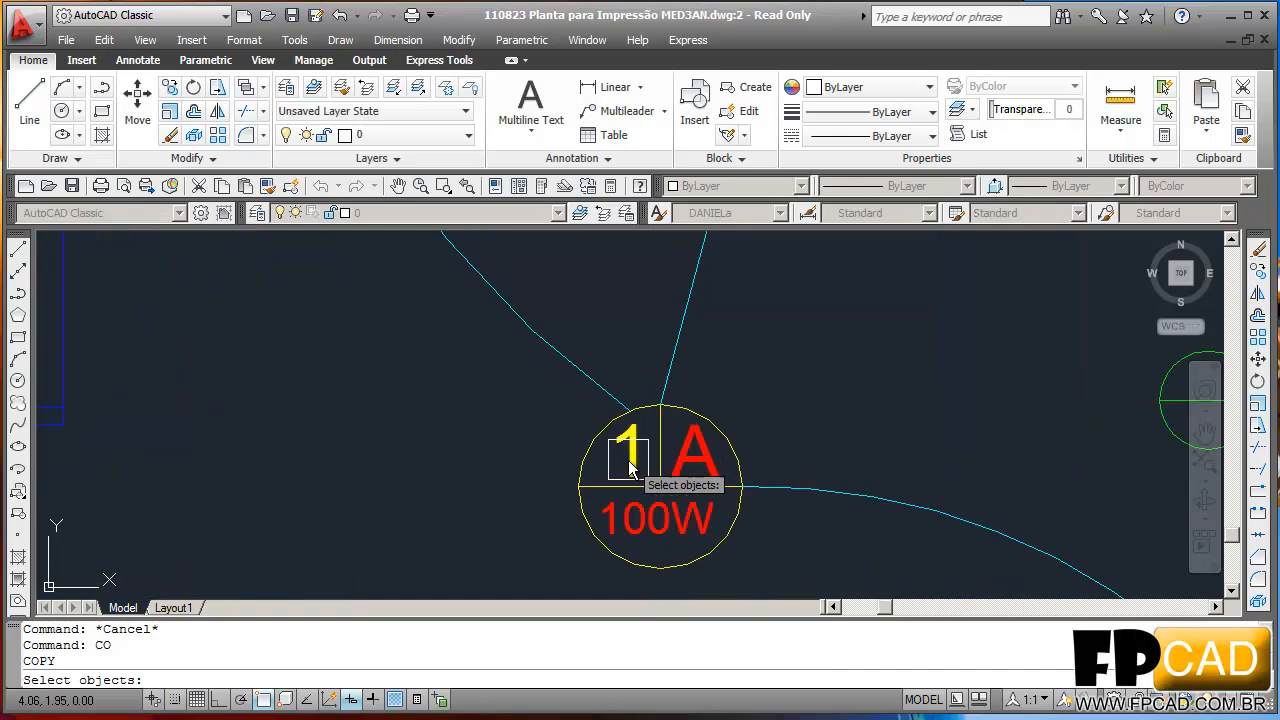
{"action": "scroll", "coordinate": [652, 478], "scroll_direction": "up", "scroll_amount": 6}
{"action": "left_click", "coordinate": [623, 443]}
{"action": "key", "text": "Return"}
{"action": "scroll", "coordinate": [455, 452], "scroll_direction": "down", "scroll_amount": 3}
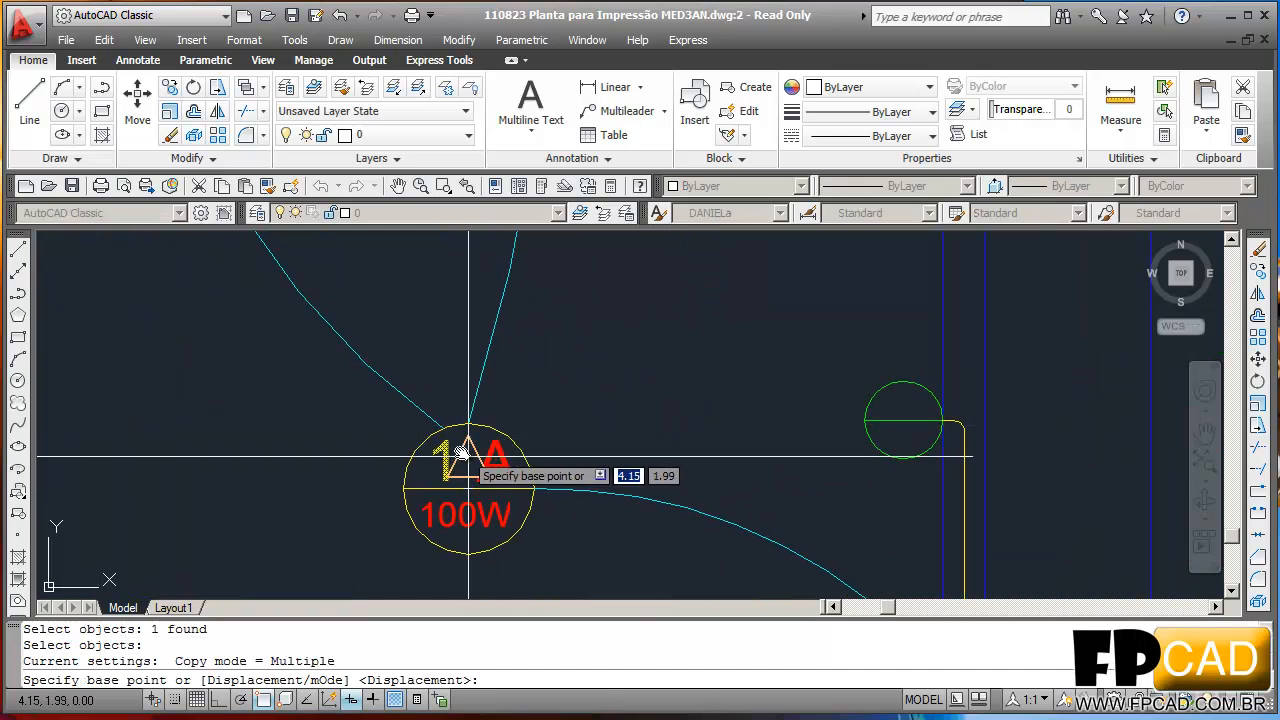
{"action": "left_click", "coordinate": [445, 462]}
{"action": "scroll", "coordinate": [720, 443], "scroll_direction": "up", "scroll_amount": 6}
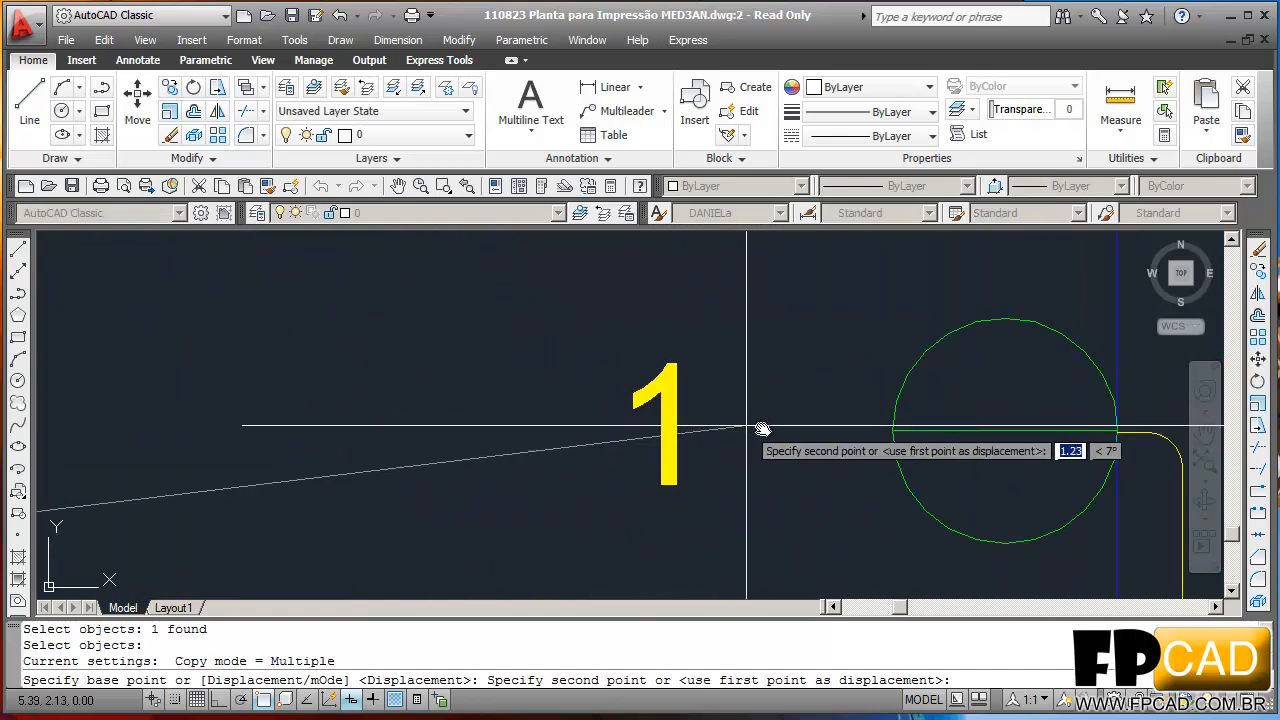
{"action": "left_click", "coordinate": [888, 434]}
{"action": "scroll", "coordinate": [757, 423], "scroll_direction": "down", "scroll_amount": 8}
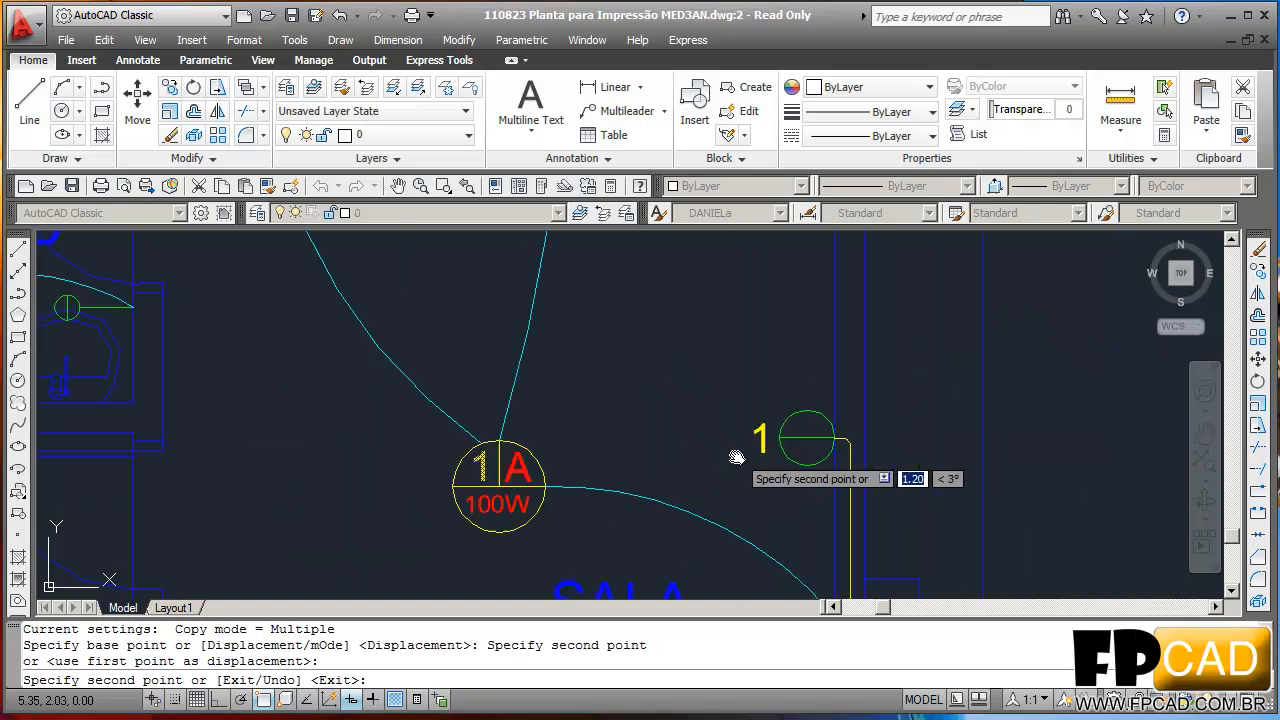
- Place another copy of the circuit number 1 beside the small green symbol at the WC sink
{"action": "scroll", "coordinate": [732, 407], "scroll_direction": "up", "scroll_amount": 4}
{"action": "scroll", "coordinate": [644, 408], "scroll_direction": "down", "scroll_amount": 2}
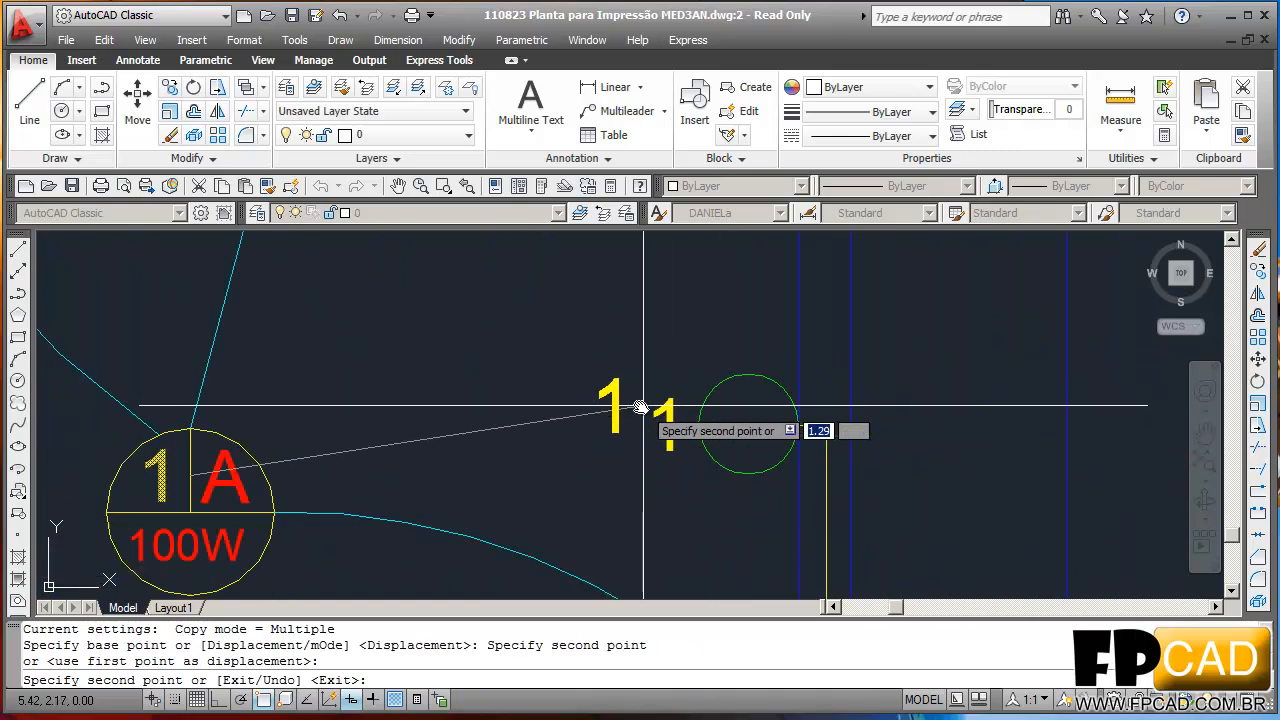
{"action": "scroll", "coordinate": [618, 394], "scroll_direction": "down", "scroll_amount": 2}
{"action": "middle_click_drag", "start_coordinate": [618, 394], "coordinate": [657, 463]}
{"action": "scroll", "coordinate": [649, 346], "scroll_direction": "down", "scroll_amount": 2}
{"action": "mouse_move", "coordinate": [649, 346]}
{"action": "middle_mouse_down"}
{"action": "mouse_move", "coordinate": [660, 486]}
{"action": "mouse_move", "coordinate": [836, 427]}
{"action": "middle_mouse_up"}
{"action": "scroll", "coordinate": [666, 446], "scroll_direction": "down", "scroll_amount": 2}
{"action": "scroll", "coordinate": [592, 443], "scroll_direction": "up", "scroll_amount": 8}
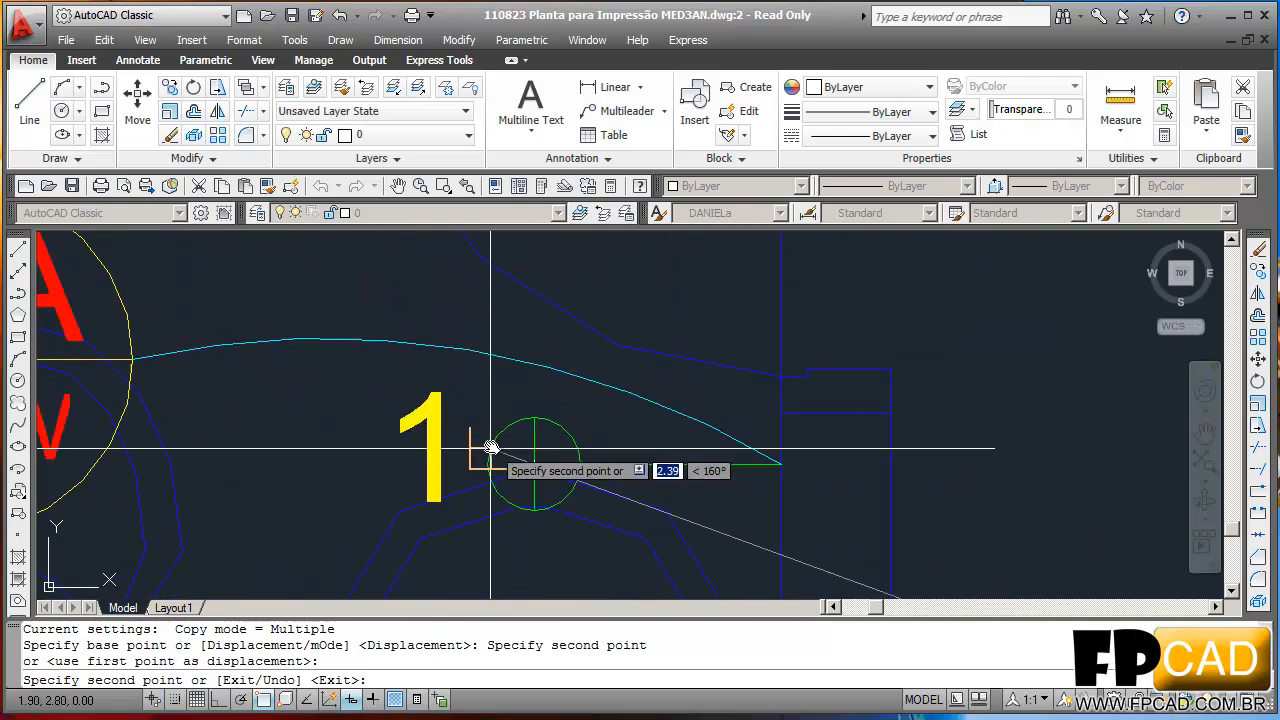
{"action": "left_click", "coordinate": [487, 465]}
- Place a copy of the circuit number 1 beside the outlet circle in the COZ. room
{"action": "scroll", "coordinate": [429, 380], "scroll_direction": "down", "scroll_amount": 2}
{"action": "scroll", "coordinate": [434, 380], "scroll_direction": "down", "scroll_amount": 2}
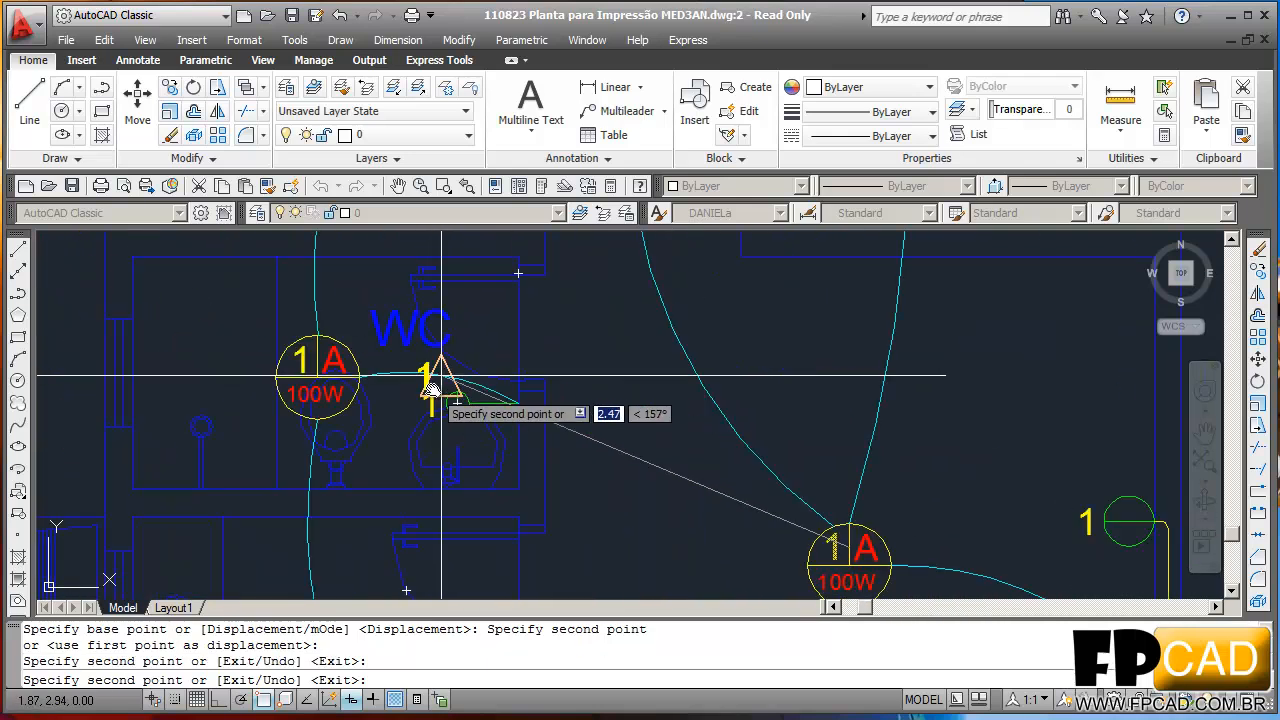
{"action": "scroll", "coordinate": [486, 403], "scroll_direction": "down", "scroll_amount": 1}
{"action": "middle_click_drag", "start_coordinate": [486, 403], "coordinate": [523, 366]}
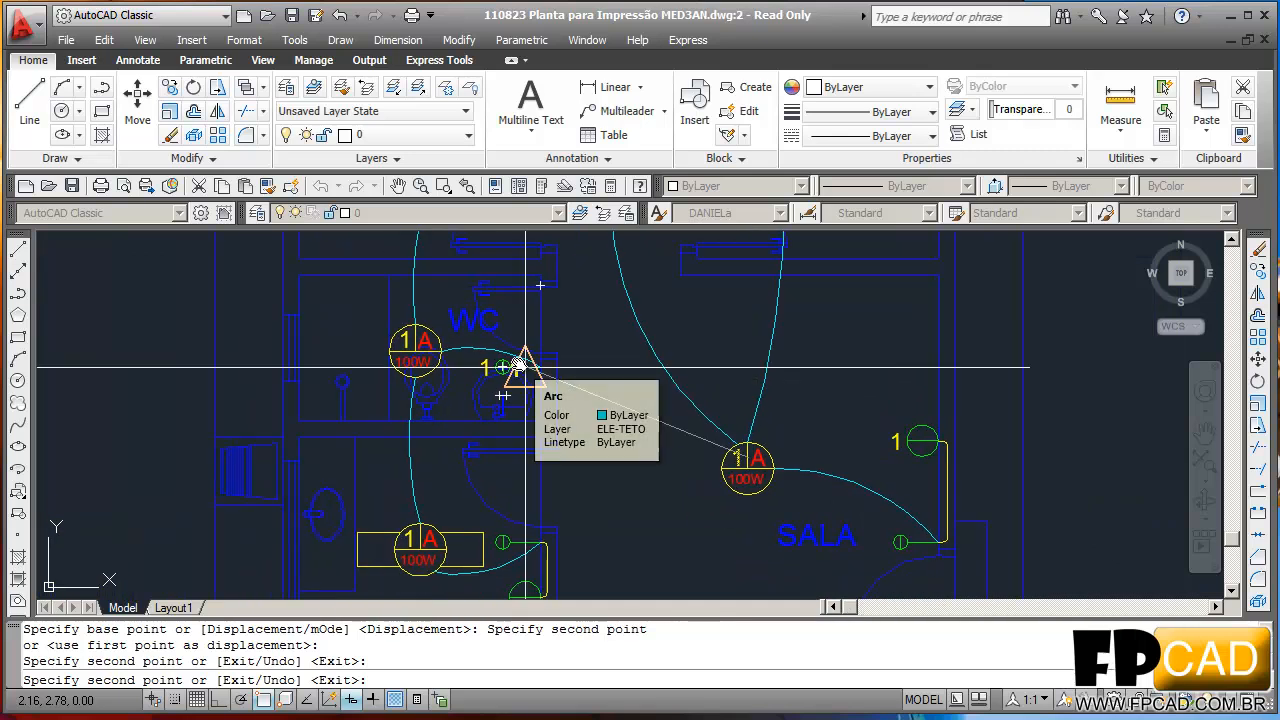
{"action": "scroll", "coordinate": [500, 445], "scroll_direction": "up", "scroll_amount": 5}
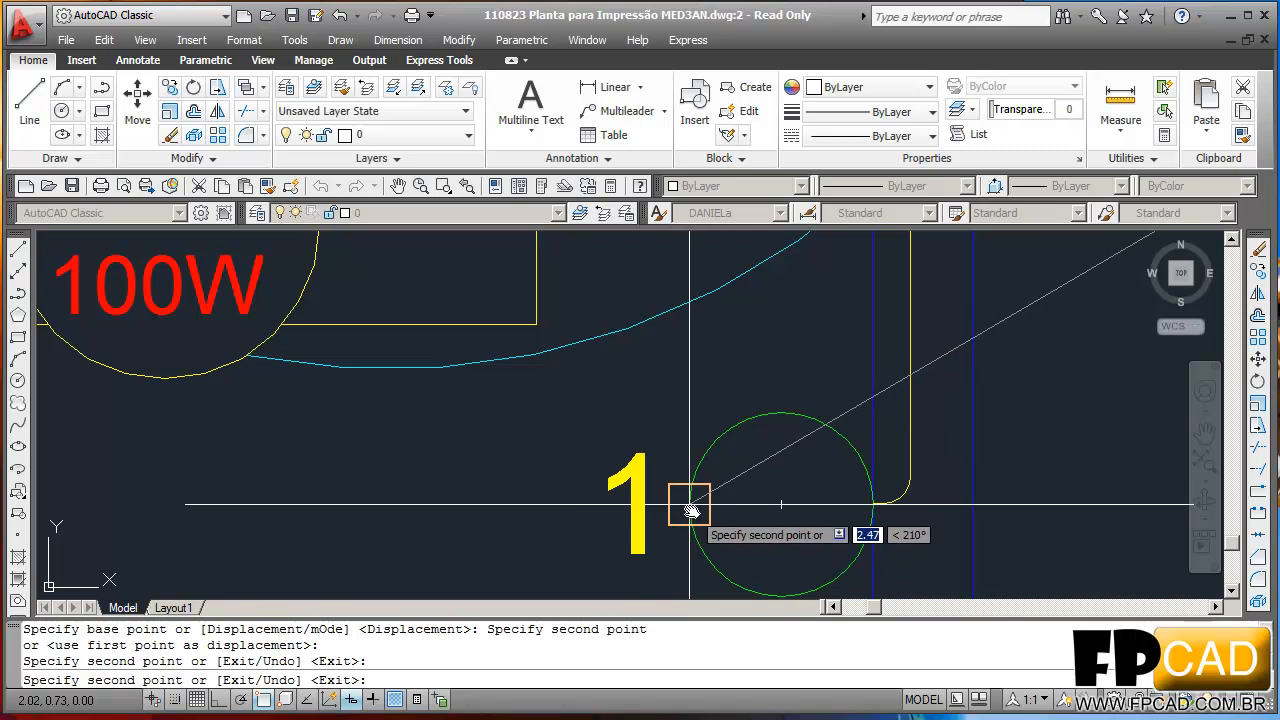
{"action": "scroll", "coordinate": [650, 480], "scroll_direction": "down", "scroll_amount": 4}
- Place a copy of the circuit number 1 beside the outlet circle in the right-hand DORM. and end the copying
{"action": "scroll", "coordinate": [740, 280], "scroll_direction": "up", "scroll_amount": 5}
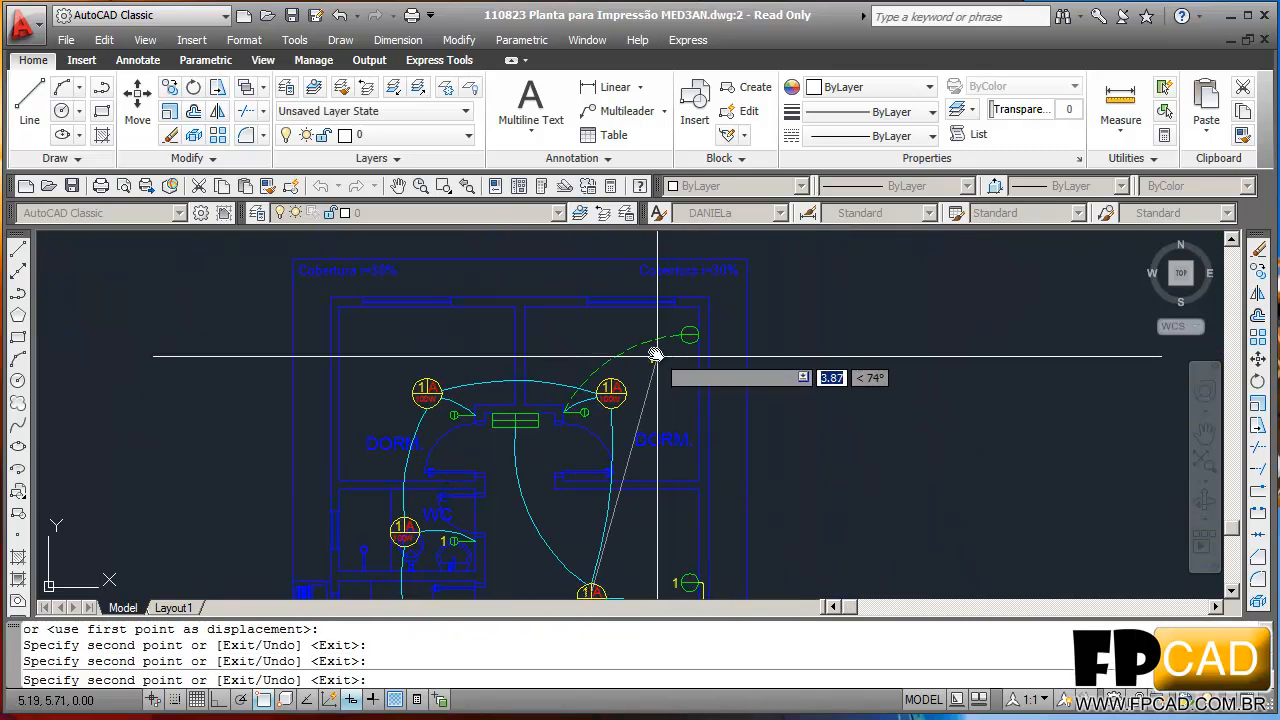
{"action": "scroll", "coordinate": [745, 330], "scroll_direction": "up", "scroll_amount": 1}
{"action": "scroll", "coordinate": [745, 345], "scroll_direction": "down", "scroll_amount": 5}
{"action": "key", "text": "Escape"}
{"action": "key", "text": "Escape"}
{"action": "key", "text": "Escape"}
{"action": "key", "text": "Escape"}
- Copy the COZ. outlet symbol by its left quadrant onto the opposite wall, just below the kitchen counter
{"action": "scroll", "coordinate": [620, 400], "scroll_direction": "up", "scroll_amount": 6}
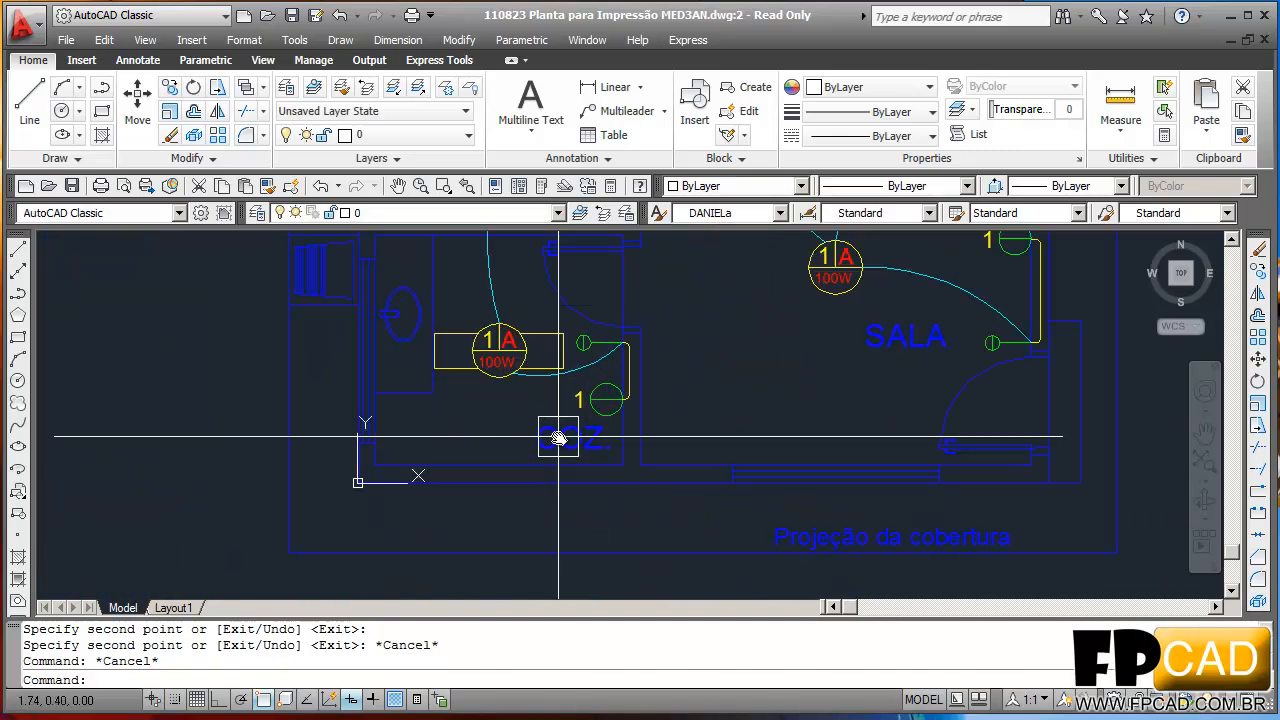
{"action": "type", "text": "CO"}
{"action": "key", "text": "Return"}
{"action": "scroll", "coordinate": [652, 450], "scroll_direction": "up", "scroll_amount": 6}
{"action": "left_click", "coordinate": [651, 441]}
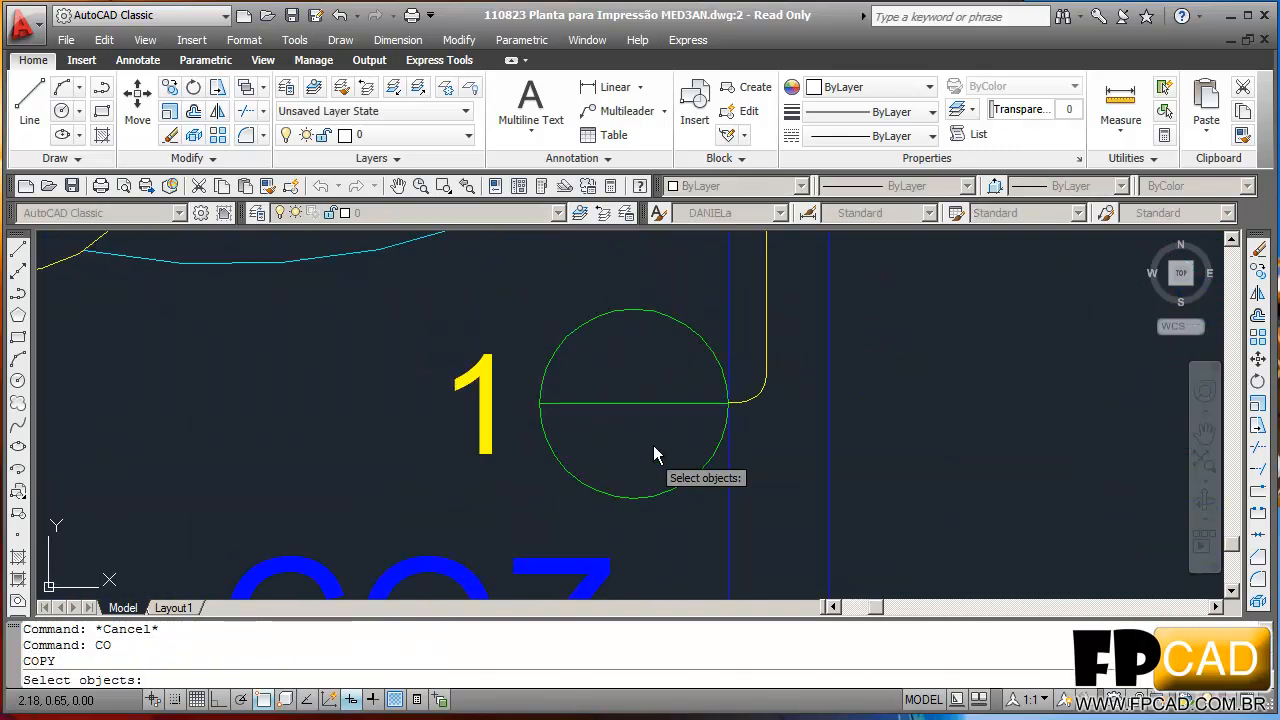
{"action": "left_click", "coordinate": [596, 320]}
{"action": "key", "text": "Return"}
{"action": "left_click", "coordinate": [540, 403]}
{"action": "scroll", "coordinate": [640, 457], "scroll_direction": "down", "scroll_amount": 7}
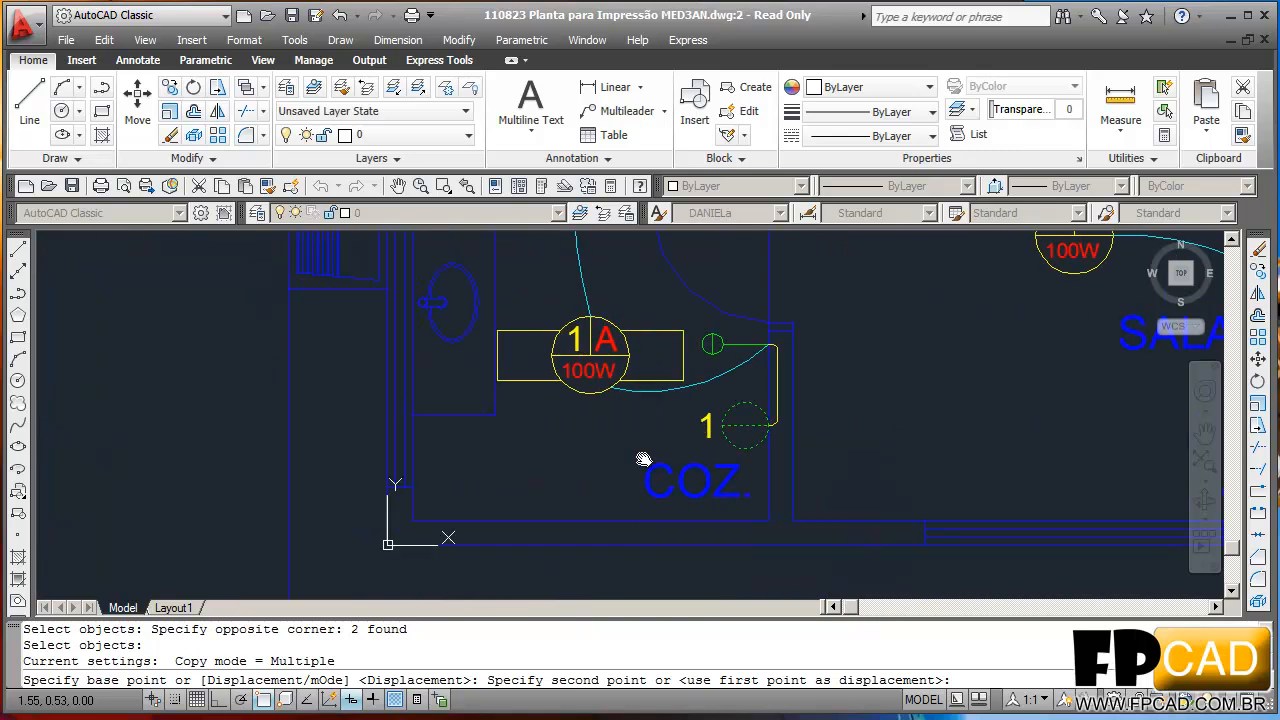
{"action": "scroll", "coordinate": [471, 435], "scroll_direction": "up", "scroll_amount": 2}
{"action": "scroll", "coordinate": [474, 453], "scroll_direction": "down", "scroll_amount": 2}
{"action": "middle_click_drag", "start_coordinate": [474, 453], "coordinate": [540, 530]}
{"action": "scroll", "coordinate": [540, 530], "scroll_direction": "up", "scroll_amount": 3}
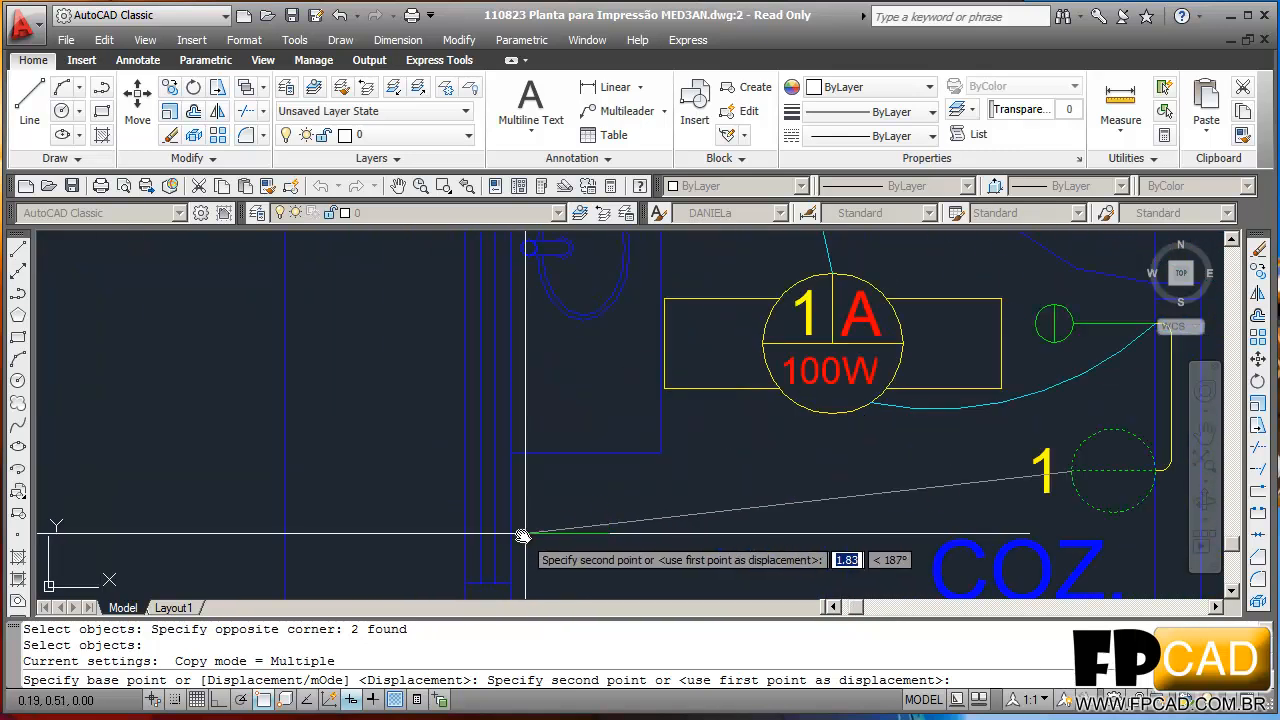
{"action": "left_click", "coordinate": [529, 523]}
{"action": "key", "text": "Escape"}
- Copy the circuit number 1 of the COZ. outlet to the right side of the new outlet below the counter
{"action": "scroll", "coordinate": [600, 506], "scroll_direction": "down", "scroll_amount": 3}
{"action": "scroll", "coordinate": [605, 513], "scroll_direction": "up", "scroll_amount": 1}
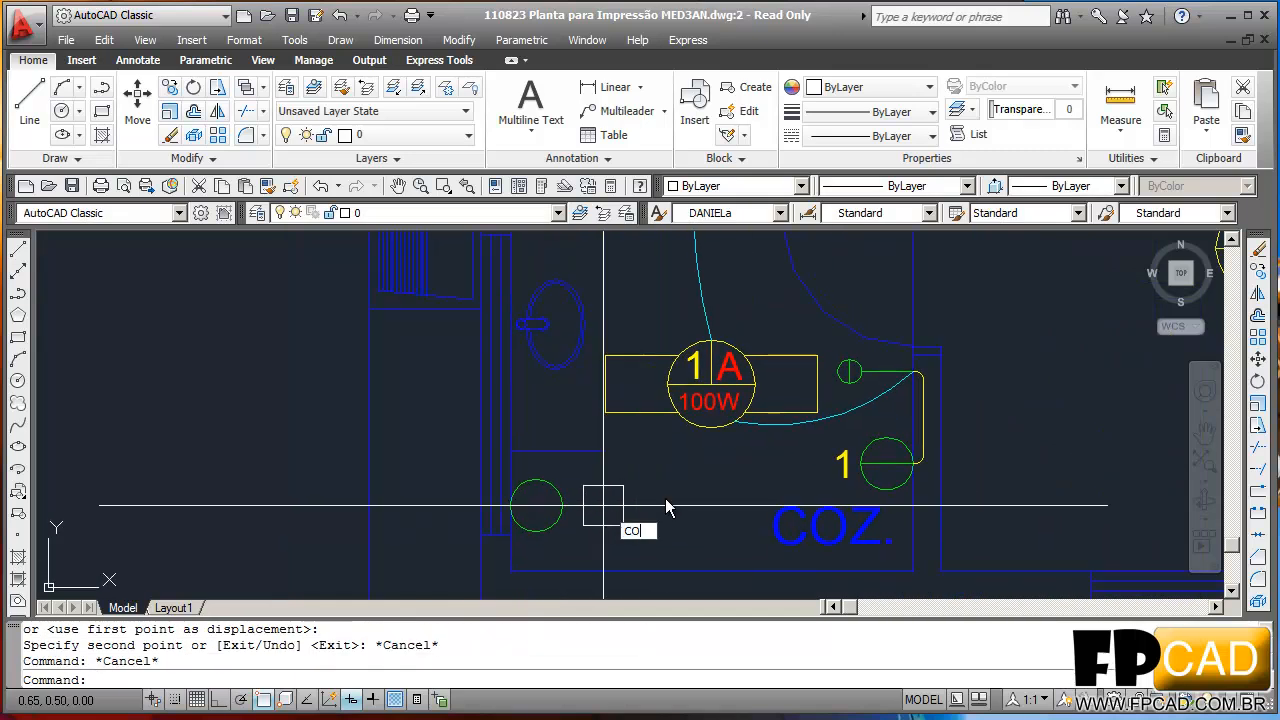
{"action": "key", "text": "Return"}
{"action": "scroll", "coordinate": [764, 462], "scroll_direction": "up", "scroll_amount": 2}
{"action": "left_click", "coordinate": [866, 461]}
{"action": "key", "text": "Return"}
{"action": "left_click", "coordinate": [864, 459]}
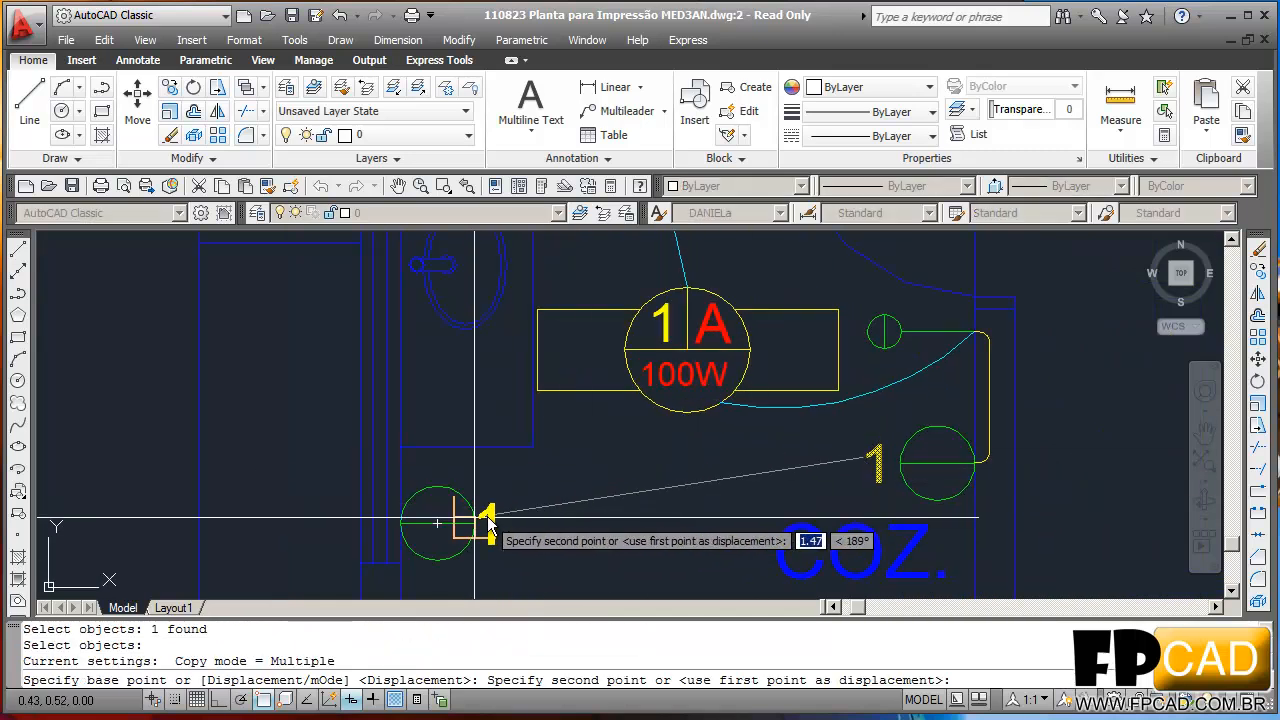
{"action": "left_click", "coordinate": [487, 524]}
{"action": "key", "text": "Escape"}
{"action": "key", "text": "Escape"}
{"action": "key", "text": "Escape"}
- Draw a three-point arc from the new outlet below the counter up to the underside of the COZ. light symbol
{"action": "scroll", "coordinate": [500, 505], "scroll_direction": "down", "scroll_amount": 4}
{"action": "scroll", "coordinate": [503, 503], "scroll_direction": "up", "scroll_amount": 3}
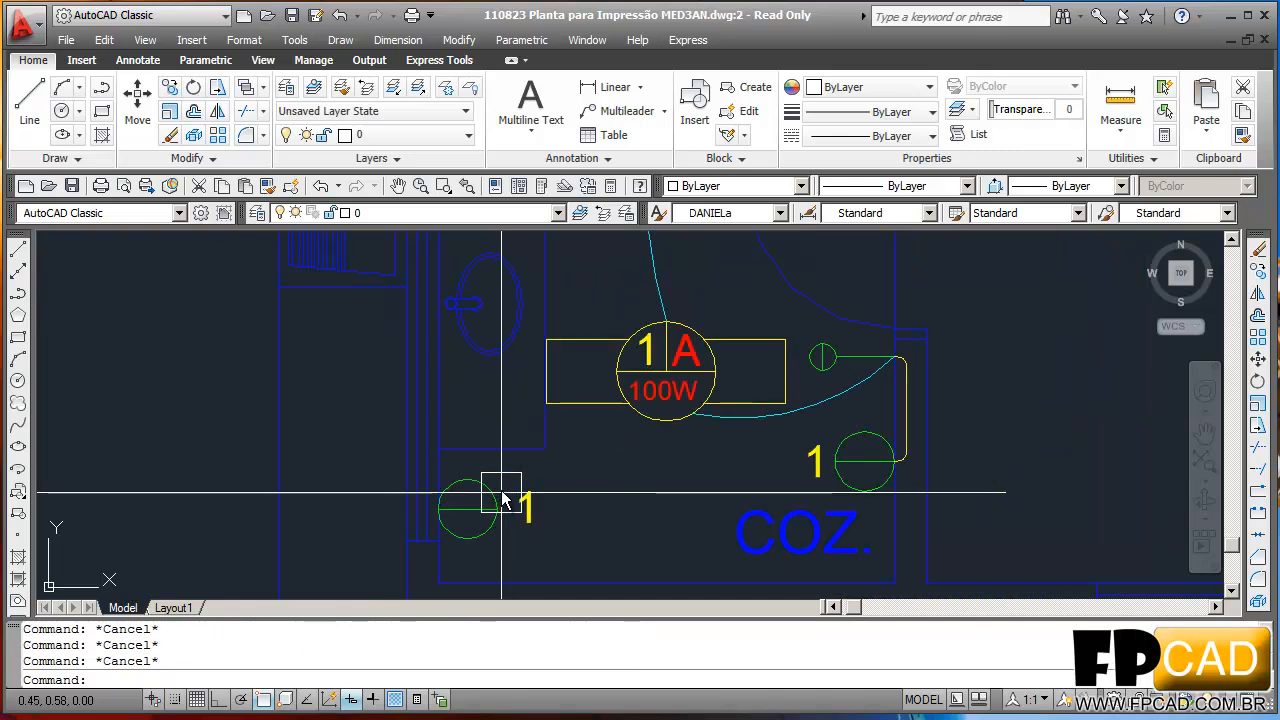
{"action": "middle_click_drag", "start_coordinate": [537, 543], "coordinate": [565, 537]}
{"action": "type", "text": "AR"}
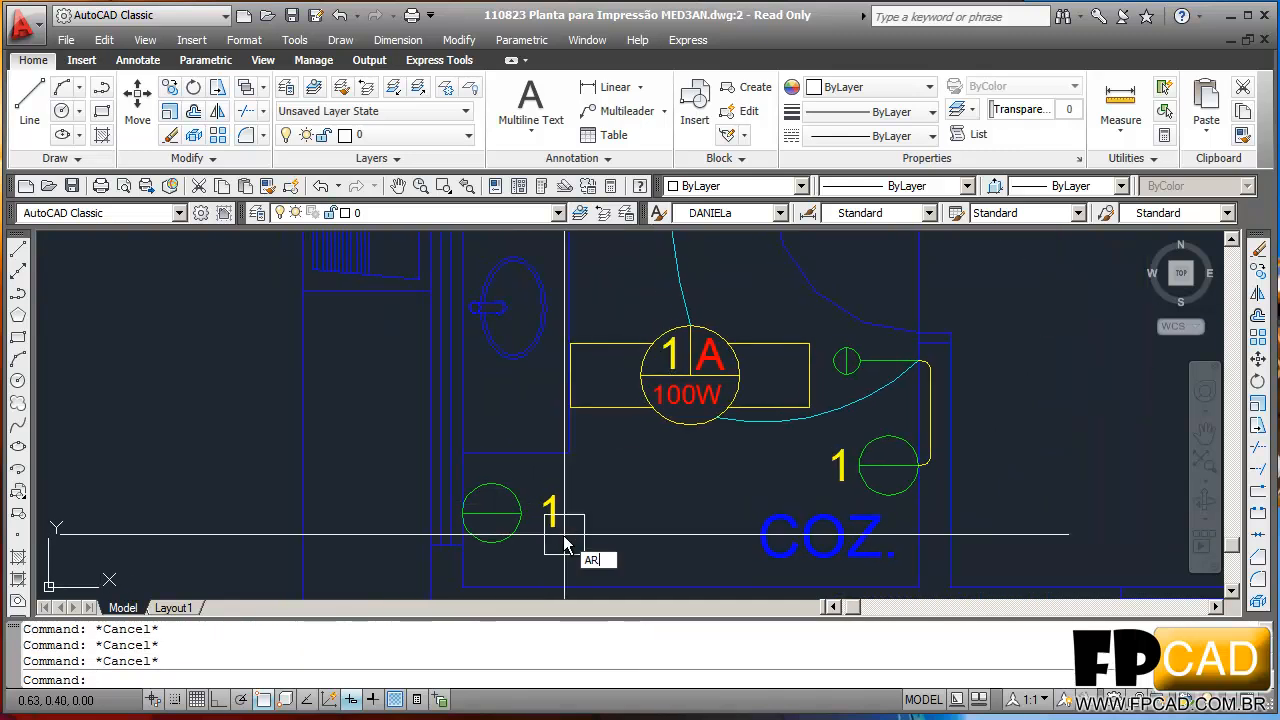
{"action": "type", "text": "C"}
{"action": "key", "text": "Return"}
{"action": "scroll", "coordinate": [530, 506], "scroll_direction": "up", "scroll_amount": 3}
{"action": "left_click", "coordinate": [514, 514]}
{"action": "left_click", "coordinate": [680, 486]}
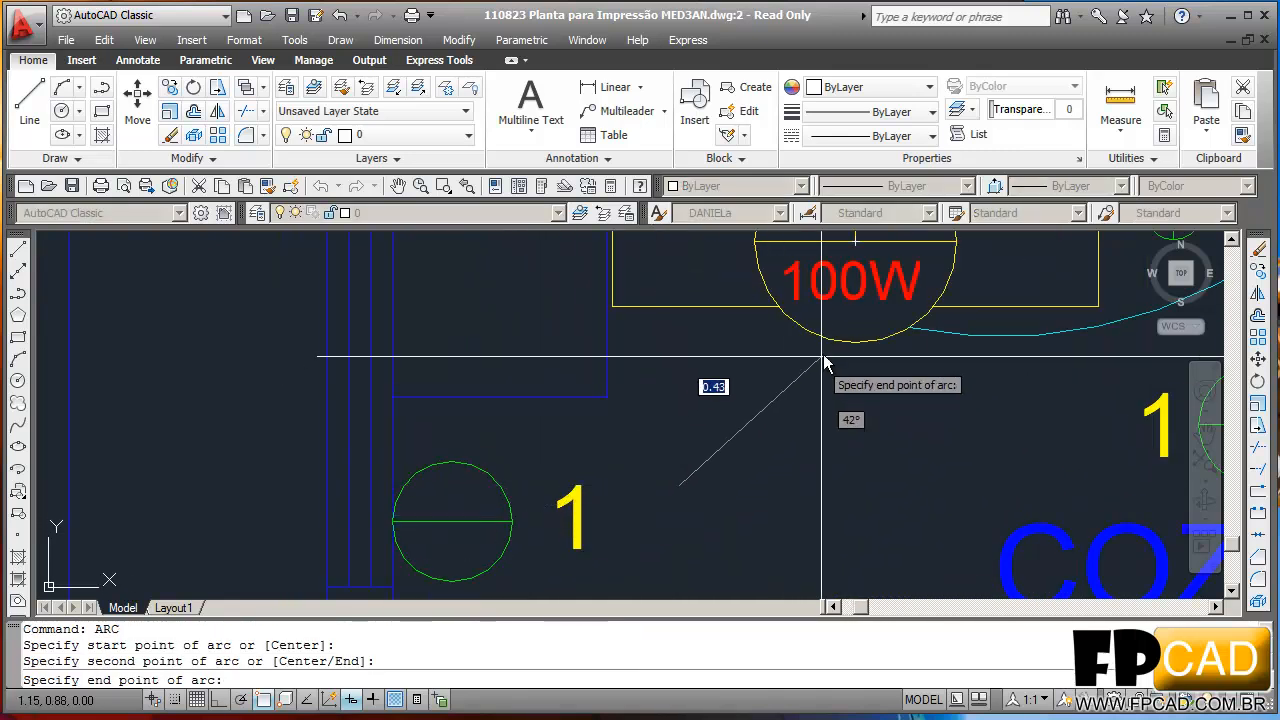
{"action": "left_click", "coordinate": [815, 372]}
{"action": "key", "text": "Escape"}
{"action": "key", "text": "Escape"}
- Match the new arc to the properties of the cyan arc running from the COZ. light toward the door
{"action": "type", "text": "MA"}
{"action": "key", "text": "Return"}
{"action": "left_click", "coordinate": [963, 334]}
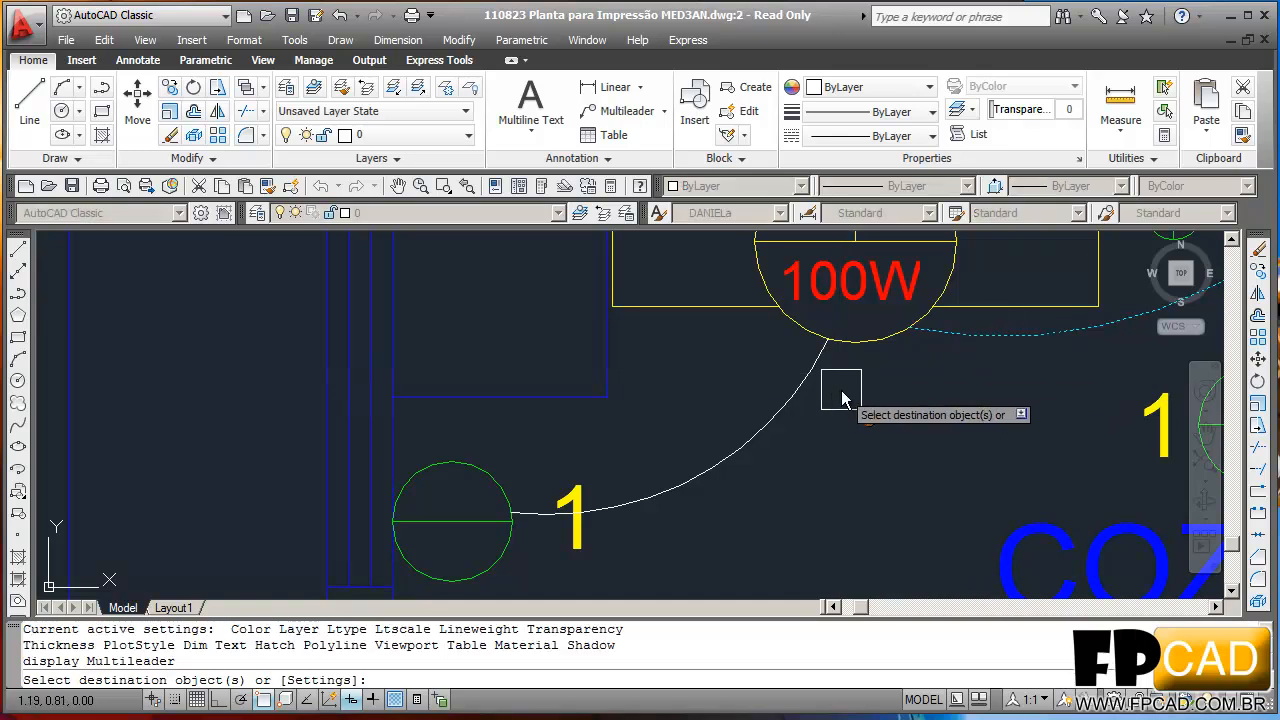
{"action": "left_click", "coordinate": [790, 397]}
{"action": "middle_click_drag", "start_coordinate": [756, 486], "coordinate": [753, 364]}
{"action": "key", "text": "Escape"}
- Move the circuit number 1 of the new kitchen outlet down, clear of the arc
{"action": "type", "text": "M"}
{"action": "key", "text": "Return"}
{"action": "left_click", "coordinate": [563, 442]}
{"action": "key", "text": "Return"}
{"action": "left_click", "coordinate": [714, 437]}
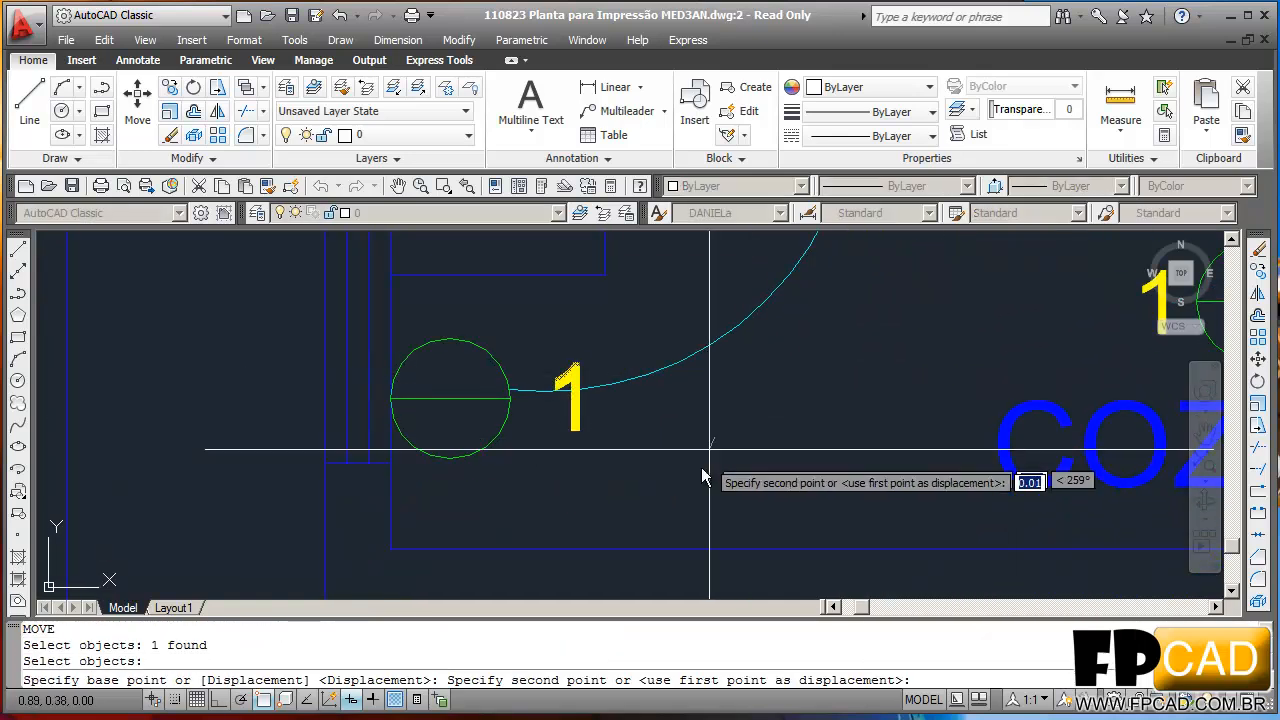
{"action": "left_click", "coordinate": [688, 498]}
{"action": "scroll", "coordinate": [694, 487], "scroll_direction": "down", "scroll_amount": 6}
{"action": "middle_click_drag", "start_coordinate": [692, 488], "coordinate": [528, 562]}
{"action": "scroll", "coordinate": [418, 592], "scroll_direction": "down", "scroll_amount": 2}
{"action": "mouse_move", "coordinate": [646, 518]}
{"action": "middle_mouse_down"}
{"action": "mouse_move", "coordinate": [696, 509]}
{"action": "mouse_move", "coordinate": [654, 563]}
{"action": "mouse_move", "coordinate": [586, 537]}
{"action": "mouse_move", "coordinate": [657, 535]}
{"action": "middle_mouse_up"}
{"action": "scroll", "coordinate": [493, 443], "scroll_direction": "up", "scroll_amount": 2}
{"action": "middle_click_drag", "start_coordinate": [493, 443], "coordinate": [608, 447]}
{"action": "key", "text": "Escape"}
{"action": "key", "text": "Escape"}
{"action": "key", "text": "Escape"}
- Draw a rectangle of about 0.2 by 0.2 units on the WC's lower wall, over the shower pipe
{"action": "scroll", "coordinate": [598, 460], "scroll_direction": "up", "scroll_amount": 2}
{"action": "mouse_move", "coordinate": [598, 460]}
{"action": "middle_mouse_down"}
{"action": "mouse_move", "coordinate": [583, 457]}
{"action": "mouse_move", "coordinate": [637, 412]}
{"action": "middle_mouse_up"}
{"action": "scroll", "coordinate": [577, 474], "scroll_direction": "up", "scroll_amount": 3}
{"action": "type", "text": "REC"}
{"action": "key", "text": "Return"}
{"action": "scroll", "coordinate": [631, 424], "scroll_direction": "up", "scroll_amount": 4}
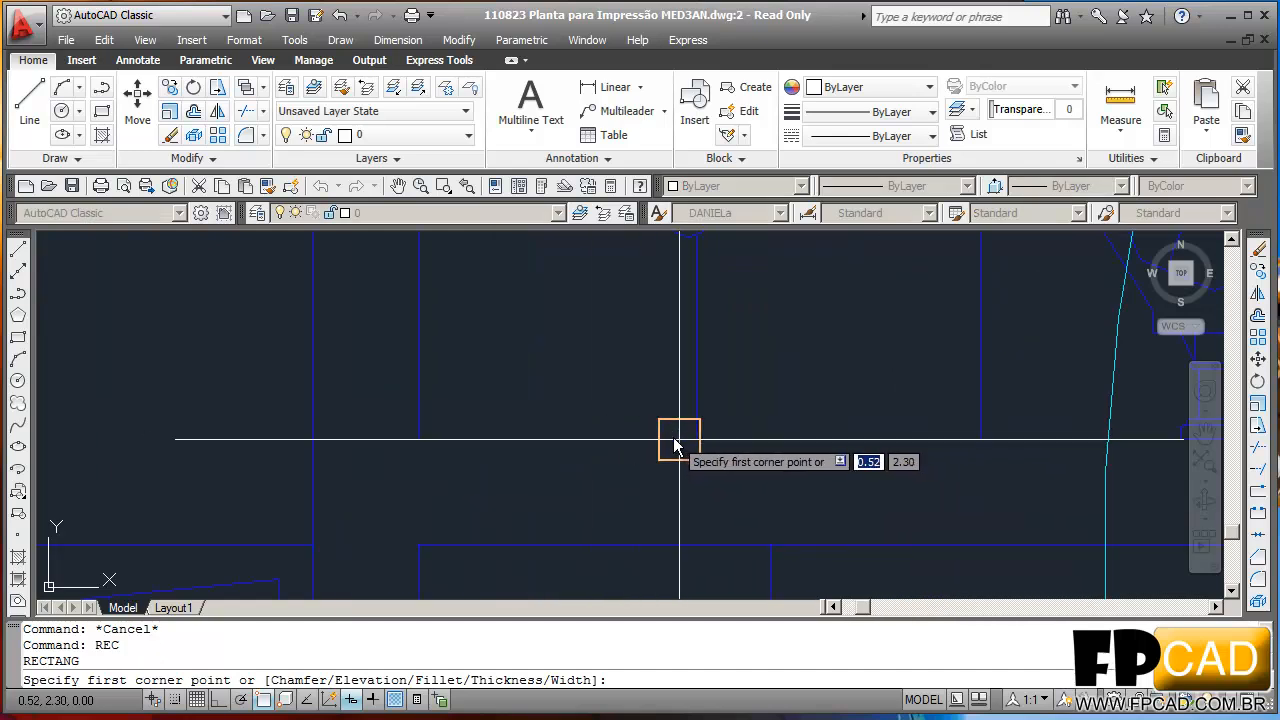
{"action": "middle_click_drag", "start_coordinate": [669, 441], "coordinate": [595, 527]}
{"action": "scroll", "coordinate": [632, 498], "scroll_direction": "down", "scroll_amount": 2}
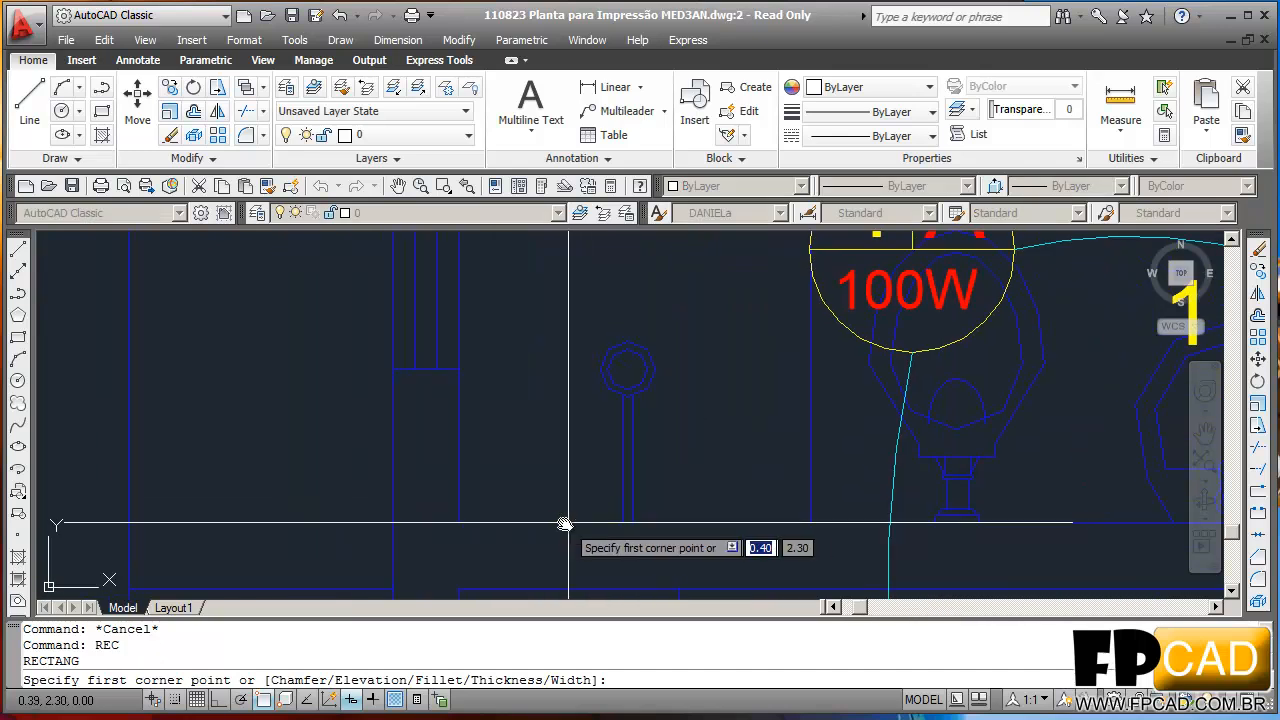
{"action": "left_click", "coordinate": [582, 521]}
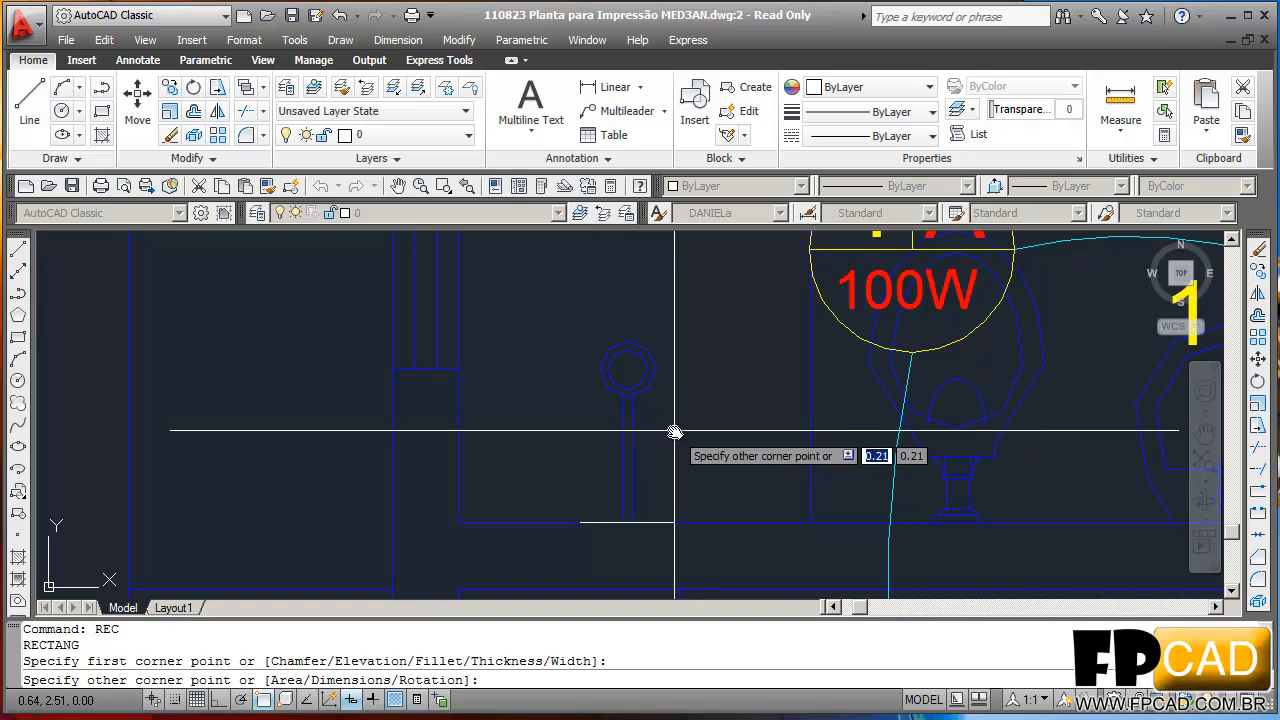
{"action": "left_click", "coordinate": [684, 432]}
{"action": "key", "text": "Escape"}
{"action": "key", "text": "Escape"}
- Draw a diagonal line across the new WC rectangle between its upper-right and lower-left corners
{"action": "type", "text": "L"}
{"action": "key", "text": "Return"}
{"action": "left_click", "coordinate": [684, 432]}
{"action": "left_click", "coordinate": [581, 521]}
{"action": "key", "text": "Escape"}
{"action": "key", "text": "Escape"}
- Match the WC rectangle and its diagonal to the properties of the green electrical symbols
{"action": "scroll", "coordinate": [686, 455], "scroll_direction": "down", "scroll_amount": 3}
{"action": "middle_click_drag", "start_coordinate": [685, 447], "coordinate": [675, 441]}
{"action": "type", "text": "MA"}
{"action": "key", "text": "Return"}
{"action": "scroll", "coordinate": [656, 431], "scroll_direction": "down", "scroll_amount": 3}
{"action": "middle_click_drag", "start_coordinate": [948, 491], "coordinate": [909, 491]}
{"action": "scroll", "coordinate": [930, 397], "scroll_direction": "up", "scroll_amount": 4}
{"action": "scroll", "coordinate": [930, 399], "scroll_direction": "up", "scroll_amount": 2}
{"action": "left_click", "coordinate": [923, 396]}
{"action": "scroll", "coordinate": [797, 417], "scroll_direction": "down", "scroll_amount": 3}
{"action": "middle_click_drag", "start_coordinate": [203, 386], "coordinate": [429, 435]}
{"action": "scroll", "coordinate": [320, 454], "scroll_direction": "up", "scroll_amount": 4}
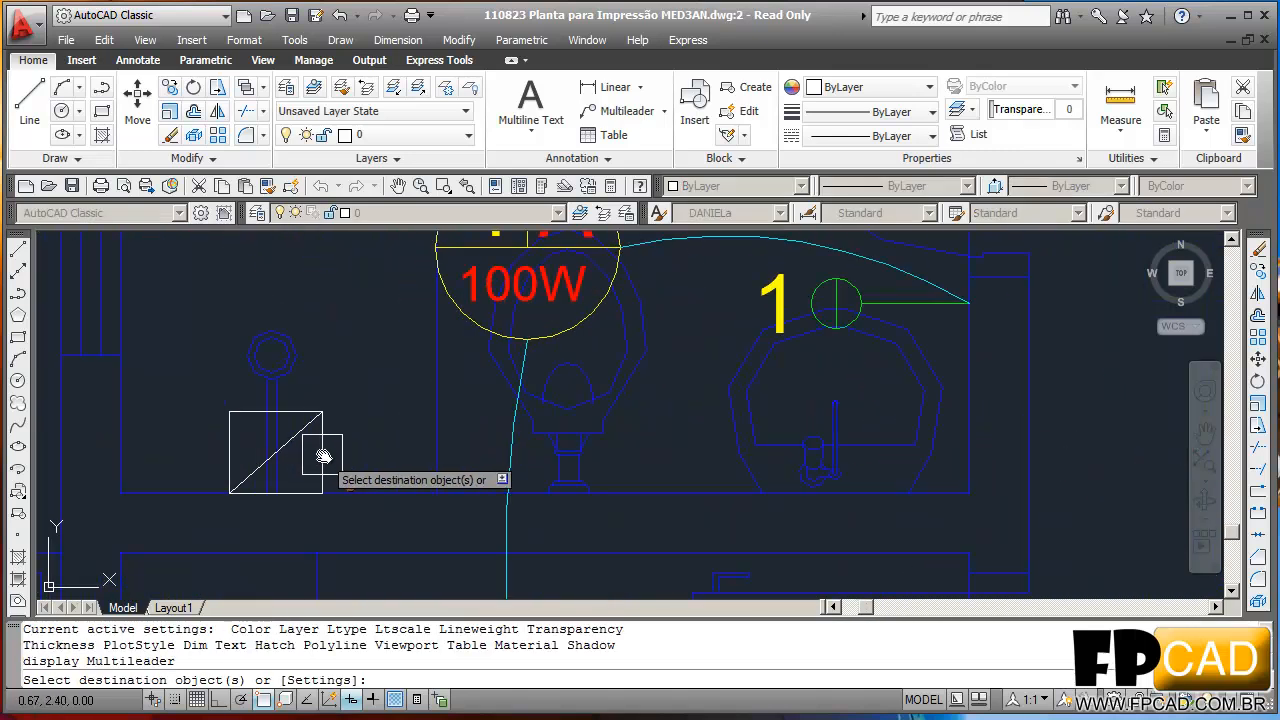
{"action": "scroll", "coordinate": [318, 455], "scroll_direction": "up", "scroll_amount": 2}
{"action": "left_click", "coordinate": [300, 443]}
{"action": "left_click", "coordinate": [300, 430]}
{"action": "middle_click_drag", "start_coordinate": [262, 433], "coordinate": [256, 430]}
{"action": "key", "text": "Escape"}
{"action": "key", "text": "Escape"}
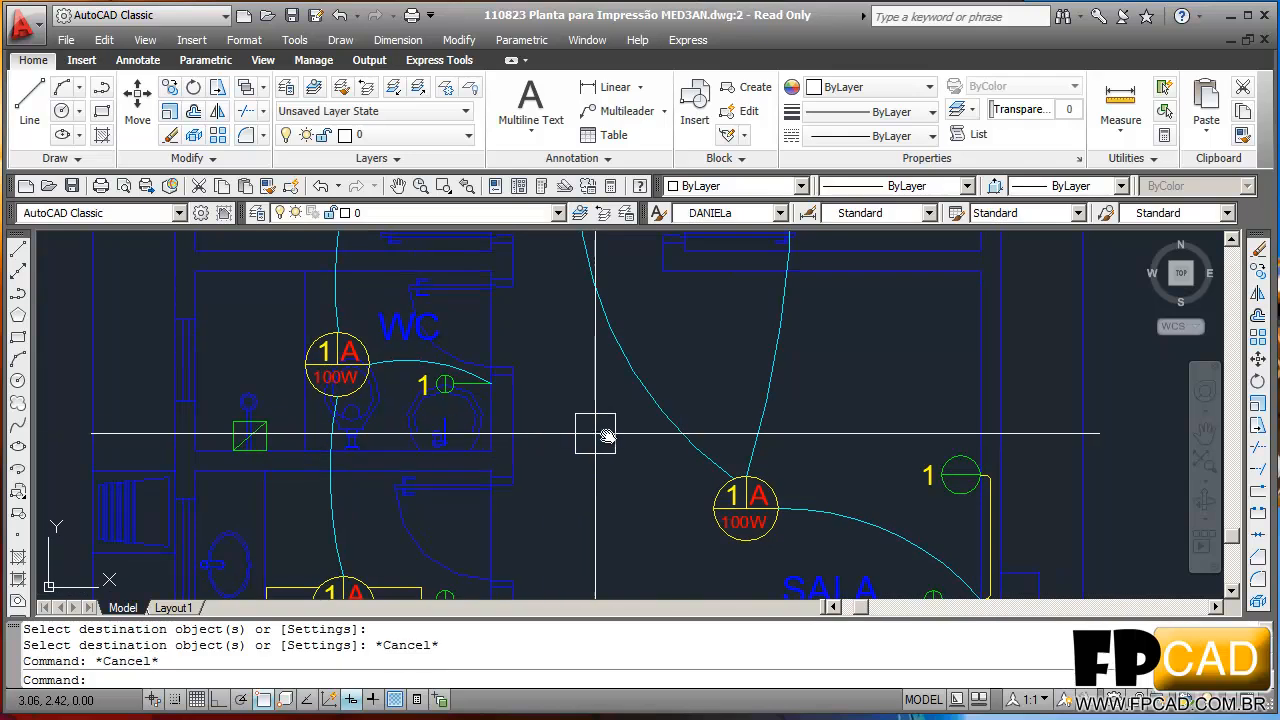
- Examine the plan's outlets, circuit numbers and wiring arcs, including the new square symbol in the WC
{"action": "middle_click_drag", "start_coordinate": [874, 449], "coordinate": [698, 354]}
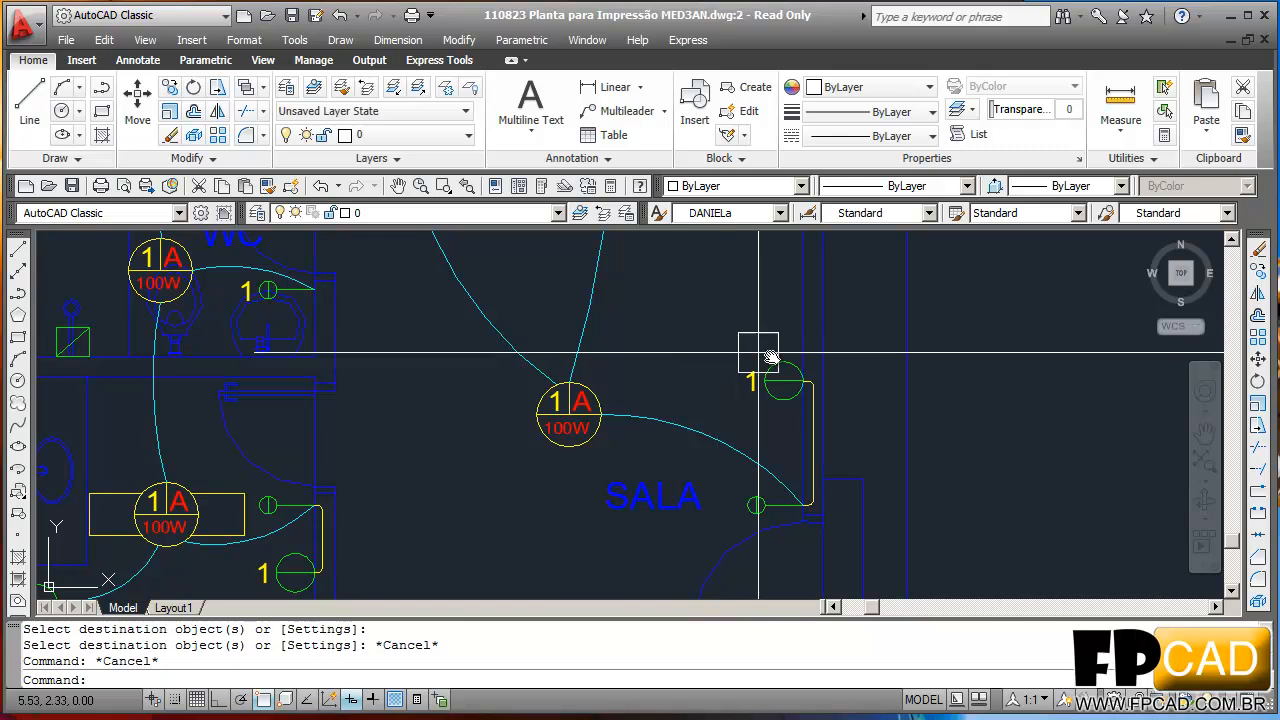
{"action": "scroll", "coordinate": [796, 375], "scroll_direction": "up", "scroll_amount": 3}
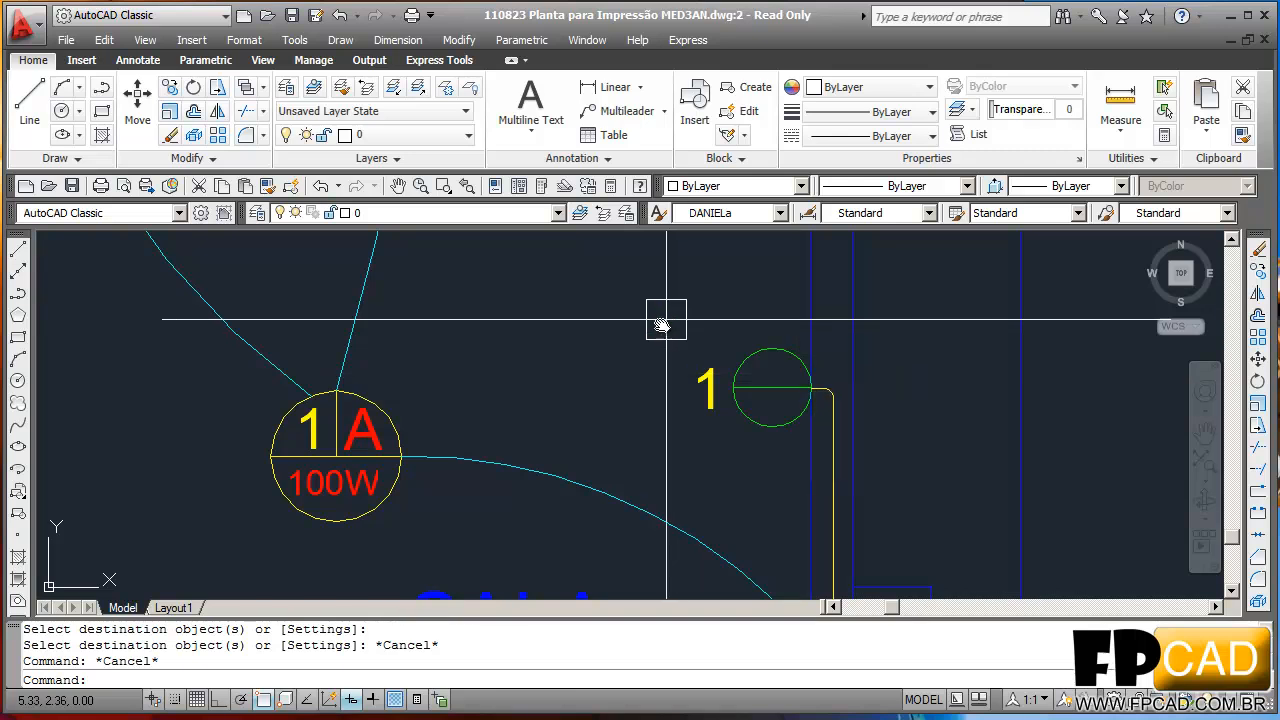
{"action": "scroll", "coordinate": [666, 349], "scroll_direction": "down", "scroll_amount": 4}
{"action": "scroll", "coordinate": [612, 425], "scroll_direction": "up", "scroll_amount": 5}
{"action": "scroll", "coordinate": [625, 455], "scroll_direction": "down", "scroll_amount": 5}
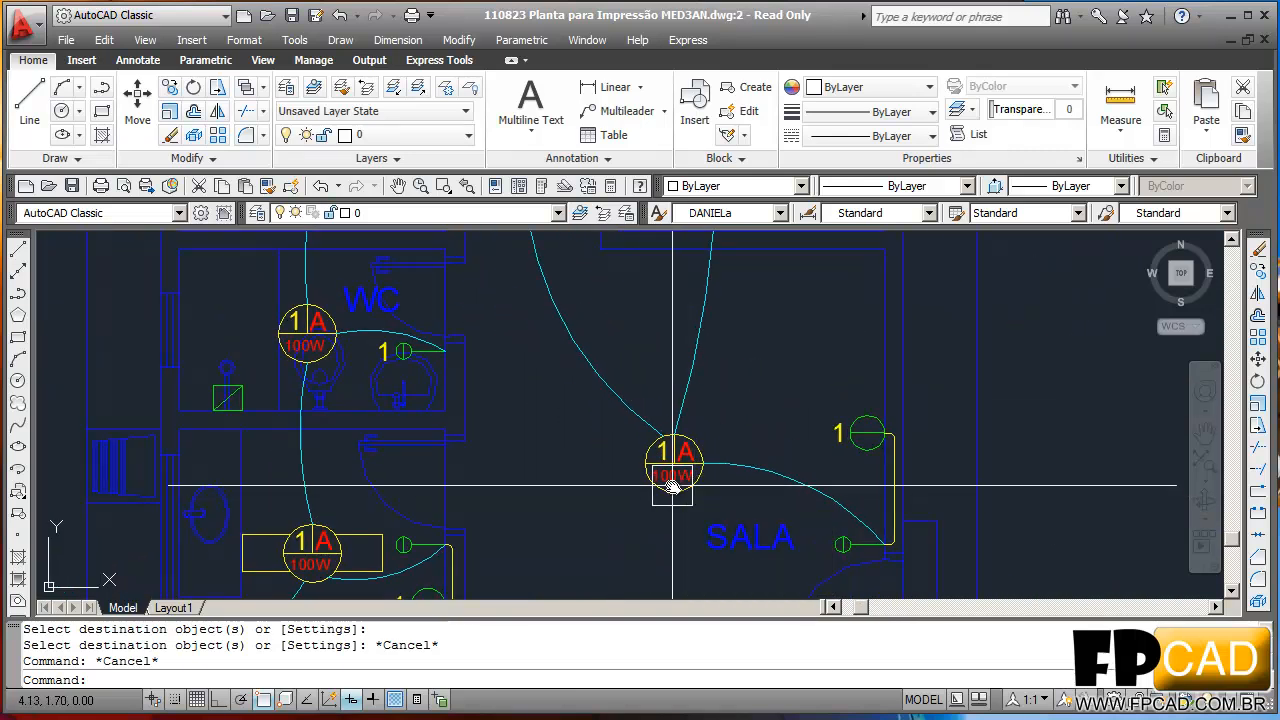
{"action": "scroll", "coordinate": [695, 497], "scroll_direction": "down", "scroll_amount": 2}
{"action": "middle_click_drag", "start_coordinate": [781, 439], "coordinate": [571, 486]}
{"action": "scroll", "coordinate": [571, 486], "scroll_direction": "down", "scroll_amount": 2}
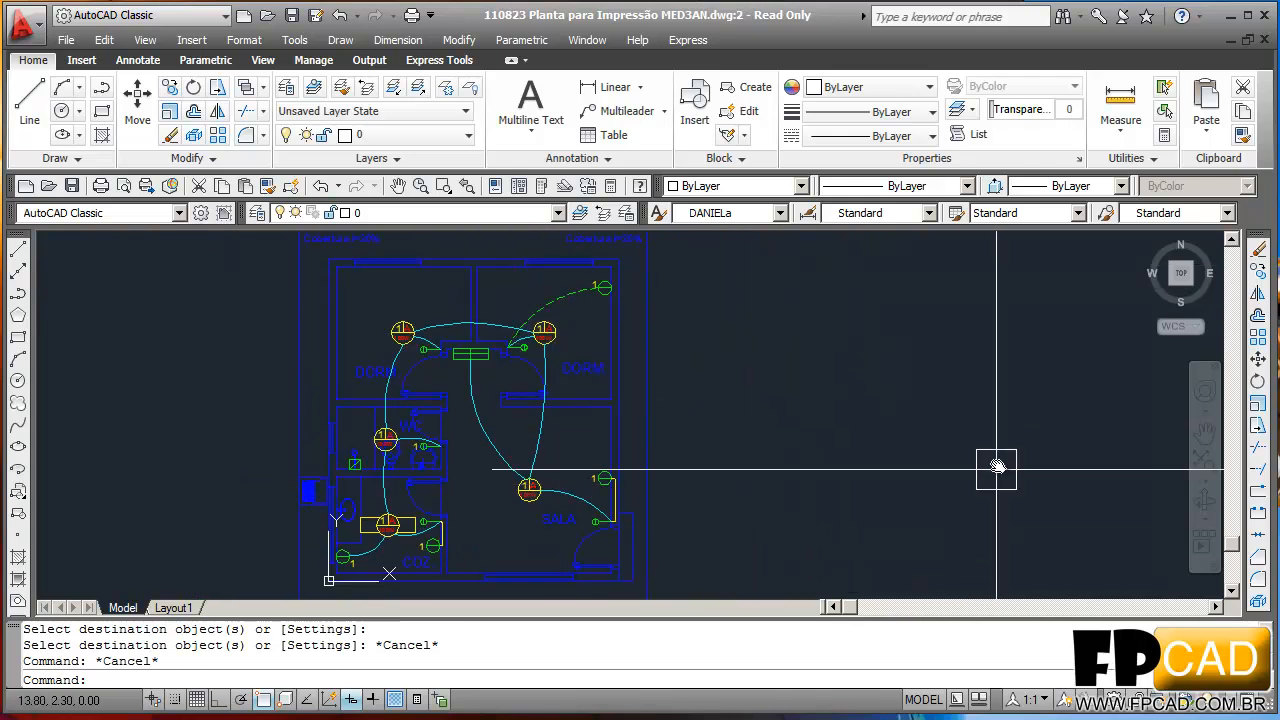
{"action": "scroll", "coordinate": [437, 470], "scroll_direction": "up", "scroll_amount": 2}
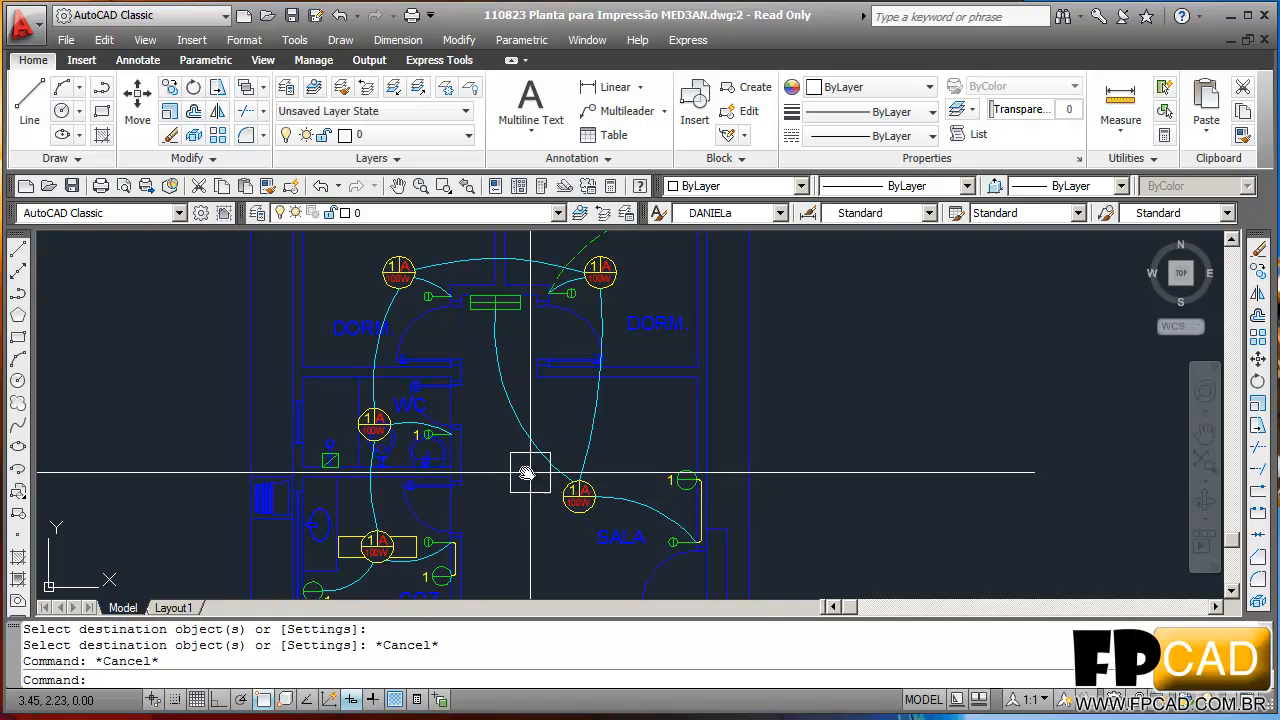
{"action": "scroll", "coordinate": [343, 488], "scroll_direction": "up", "scroll_amount": 7}
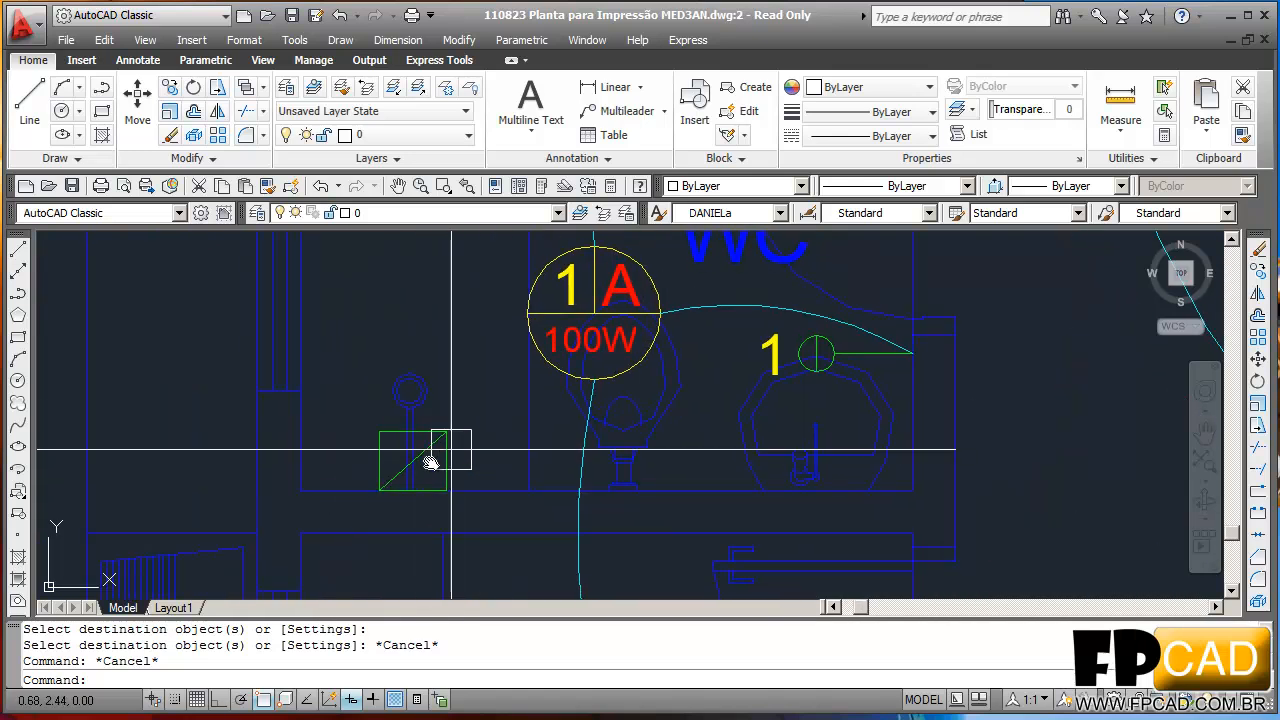
{"action": "scroll", "coordinate": [457, 467], "scroll_direction": "down", "scroll_amount": 4}
- Draw an arc from the right edge of the WC's square shower symbol to the WC light
{"action": "key", "text": "Escape"}
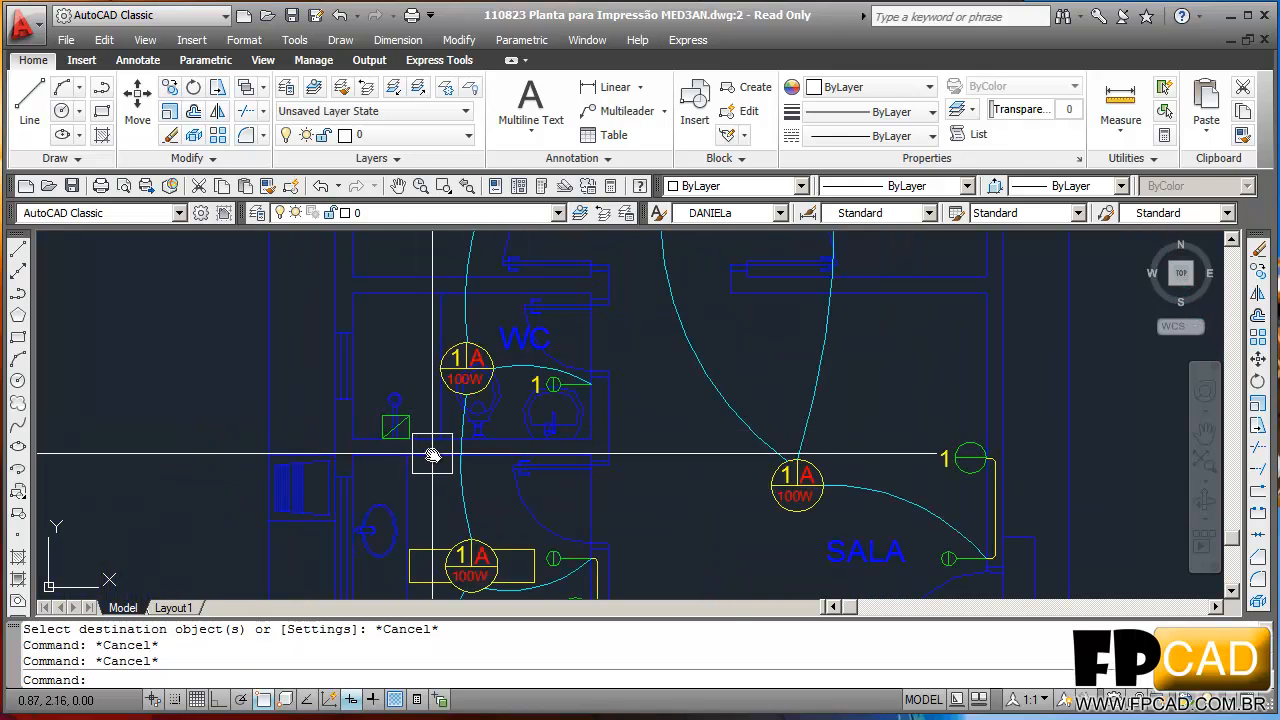
{"action": "middle_click_drag", "start_coordinate": [418, 446], "coordinate": [466, 409]}
{"action": "scroll", "coordinate": [486, 495], "scroll_direction": "up", "scroll_amount": 3}
{"action": "type", "text": "ARC"}
{"action": "key", "text": "Return"}
{"action": "scroll", "coordinate": [491, 476], "scroll_direction": "up", "scroll_amount": 5}
{"action": "left_click", "coordinate": [435, 499]}
{"action": "left_click", "coordinate": [526, 429]}
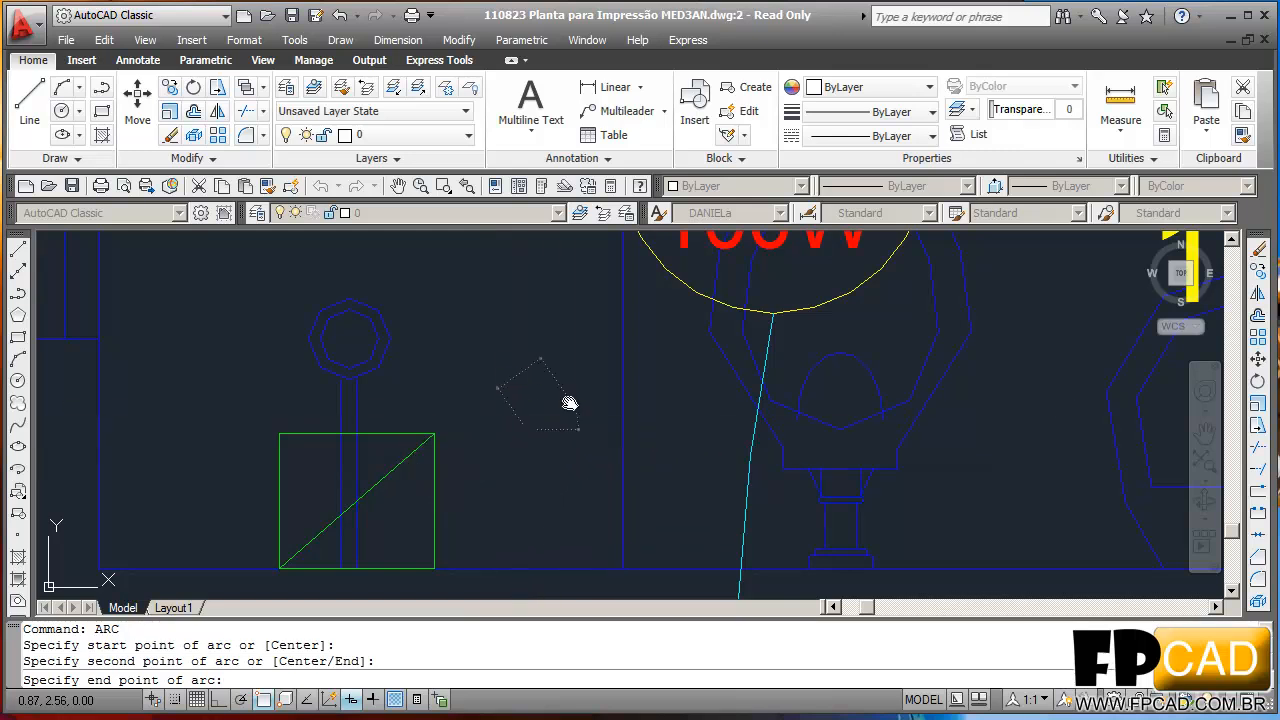
{"action": "middle_click_drag", "start_coordinate": [646, 296], "coordinate": [674, 376]}
{"action": "scroll", "coordinate": [623, 403], "scroll_direction": "down", "scroll_amount": 4}
{"action": "key", "text": "Escape"}
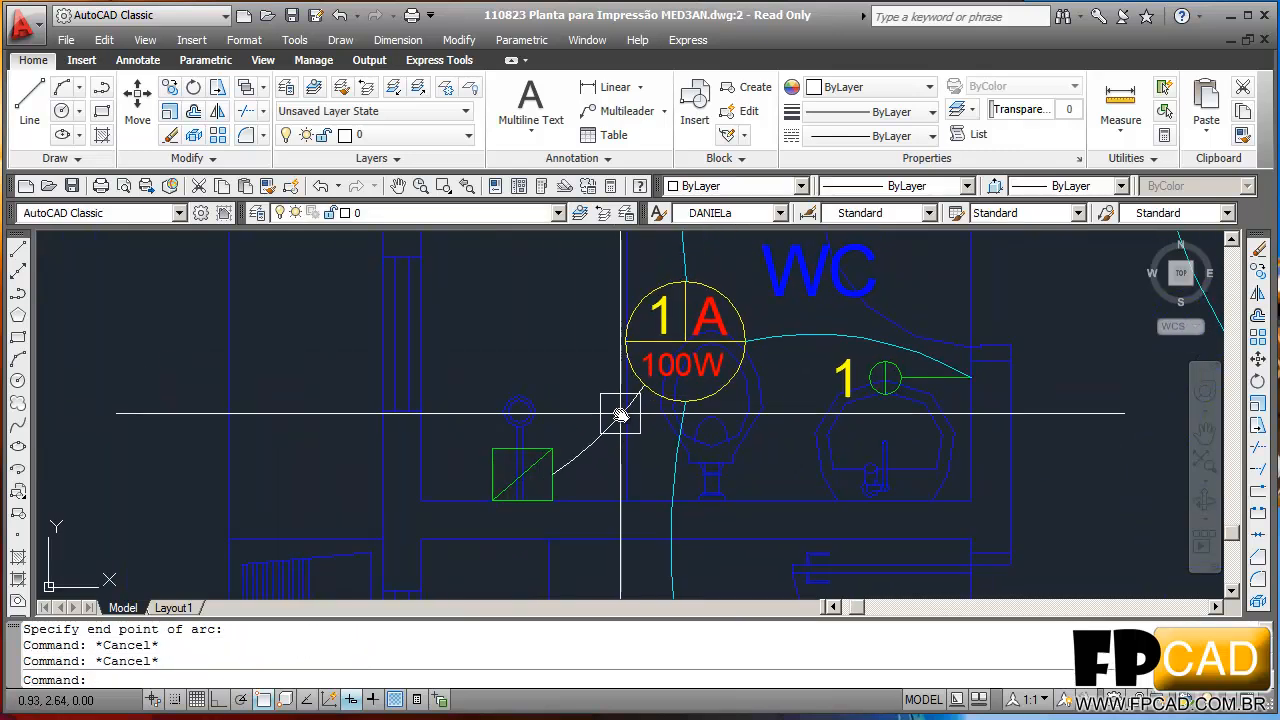
- Match the new shower arc to the properties of the cyan wiring arc running between the WC and kitchen lights
{"action": "type", "text": "MA"}
{"action": "key", "text": "Return"}
{"action": "left_click", "coordinate": [663, 476]}
{"action": "scroll", "coordinate": [580, 449], "scroll_direction": "down", "scroll_amount": 3}
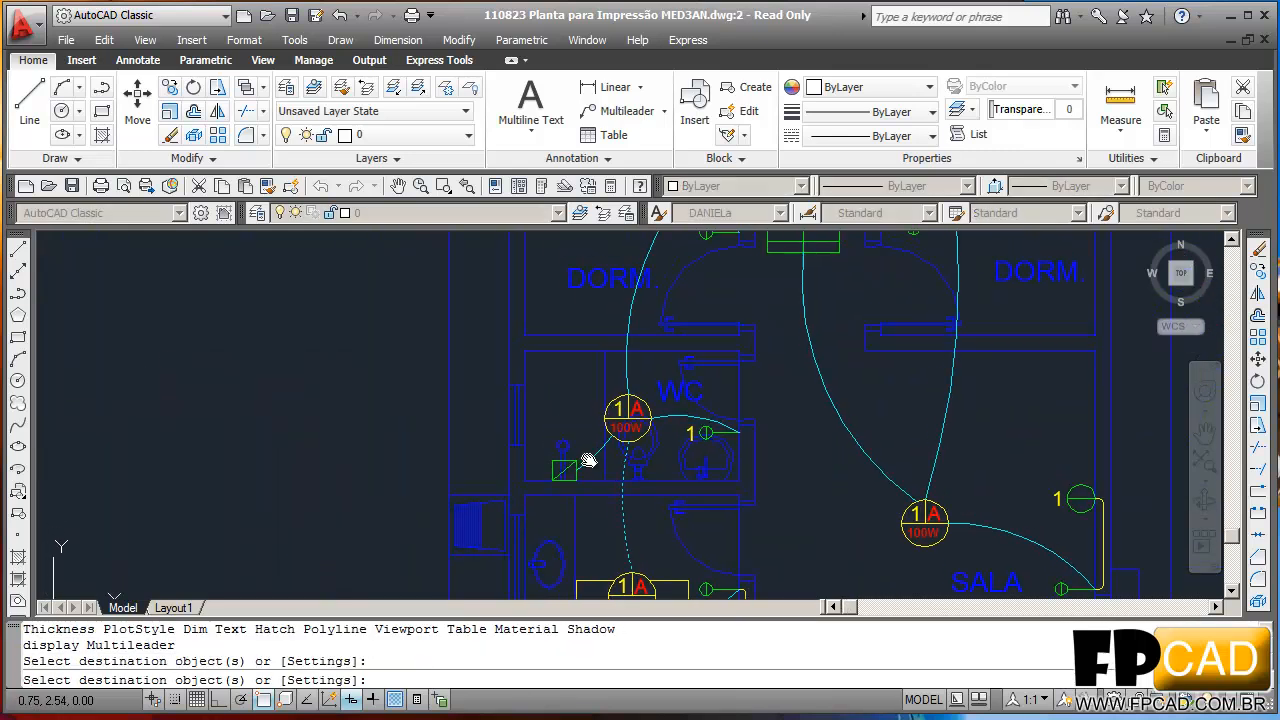
{"action": "scroll", "coordinate": [630, 450], "scroll_direction": "up", "scroll_amount": 3}
{"action": "key", "text": "Escape"}
{"action": "key", "text": "Escape"}
{"action": "key", "text": "Escape"}
{"action": "middle_click_drag", "start_coordinate": [660, 452], "coordinate": [772, 430]}
{"action": "scroll", "coordinate": [651, 451], "scroll_direction": "up", "scroll_amount": 3}
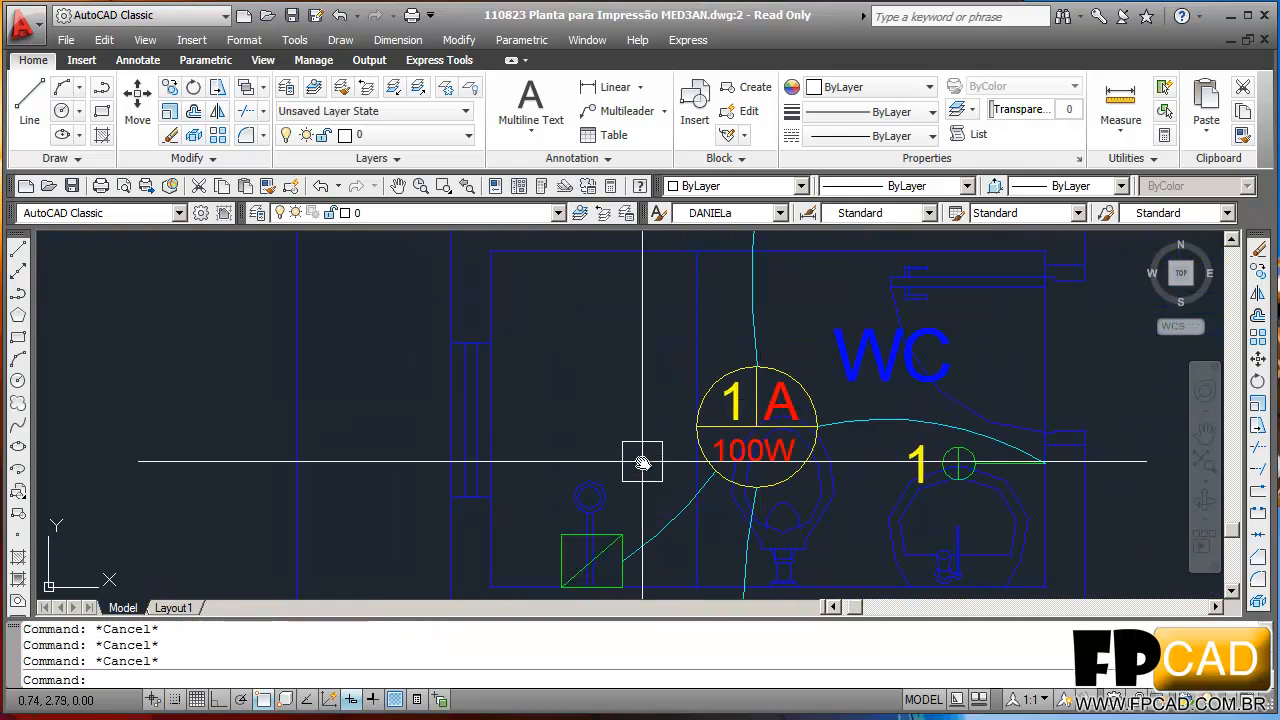
- Copy the yellow 1 beside the WC washbasin symbol to a spot next to the square shower symbol
{"action": "scroll", "coordinate": [623, 465], "scroll_direction": "down", "scroll_amount": 4}
{"action": "key", "text": "Return"}
{"action": "key", "text": "Escape"}
{"action": "key", "text": "Escape"}
{"action": "type", "text": "CO"}
{"action": "key", "text": "Return"}
{"action": "scroll", "coordinate": [748, 443], "scroll_direction": "up", "scroll_amount": 7}
{"action": "left_click", "coordinate": [729, 409]}
{"action": "key", "text": "Return"}
{"action": "left_click", "coordinate": [731, 410]}
{"action": "middle_click_drag", "start_coordinate": [626, 460], "coordinate": [785, 377]}
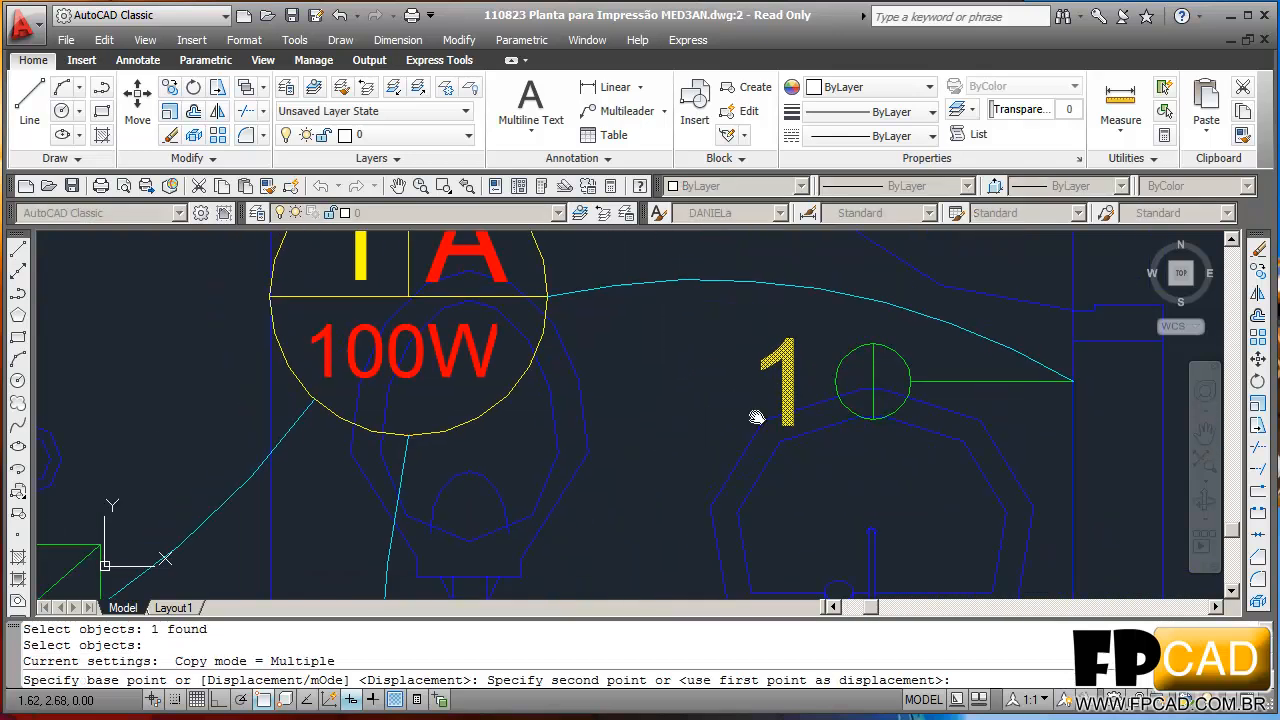
{"action": "scroll", "coordinate": [377, 392], "scroll_direction": "up", "scroll_amount": 3}
{"action": "mouse_move", "coordinate": [377, 392]}
{"action": "middle_mouse_down"}
{"action": "mouse_move", "coordinate": [438, 417]}
{"action": "mouse_move", "coordinate": [404, 402]}
{"action": "middle_mouse_up"}
{"action": "left_click", "coordinate": [336, 442]}
{"action": "key", "text": "Escape"}
- Examine the whole plan's lights, circuit numbers and small green switch symbols in every room
{"action": "scroll", "coordinate": [430, 375], "scroll_direction": "down", "scroll_amount": 6}
{"action": "scroll", "coordinate": [408, 420], "scroll_direction": "down", "scroll_amount": 4}
{"action": "scroll", "coordinate": [577, 440], "scroll_direction": "down", "scroll_amount": 2}
{"action": "mouse_move", "coordinate": [577, 440]}
{"action": "middle_mouse_down"}
{"action": "mouse_move", "coordinate": [606, 438]}
{"action": "mouse_move", "coordinate": [626, 471]}
{"action": "middle_mouse_up"}
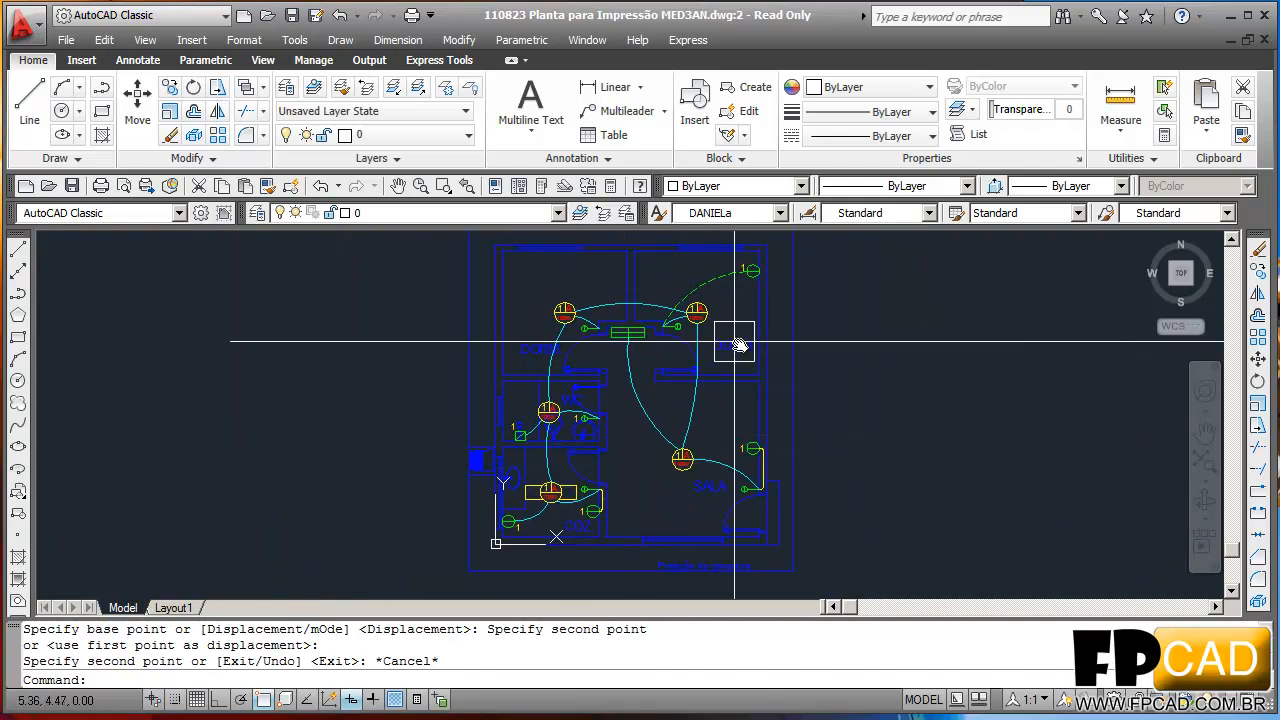
{"action": "scroll", "coordinate": [829, 440], "scroll_direction": "up", "scroll_amount": 3}
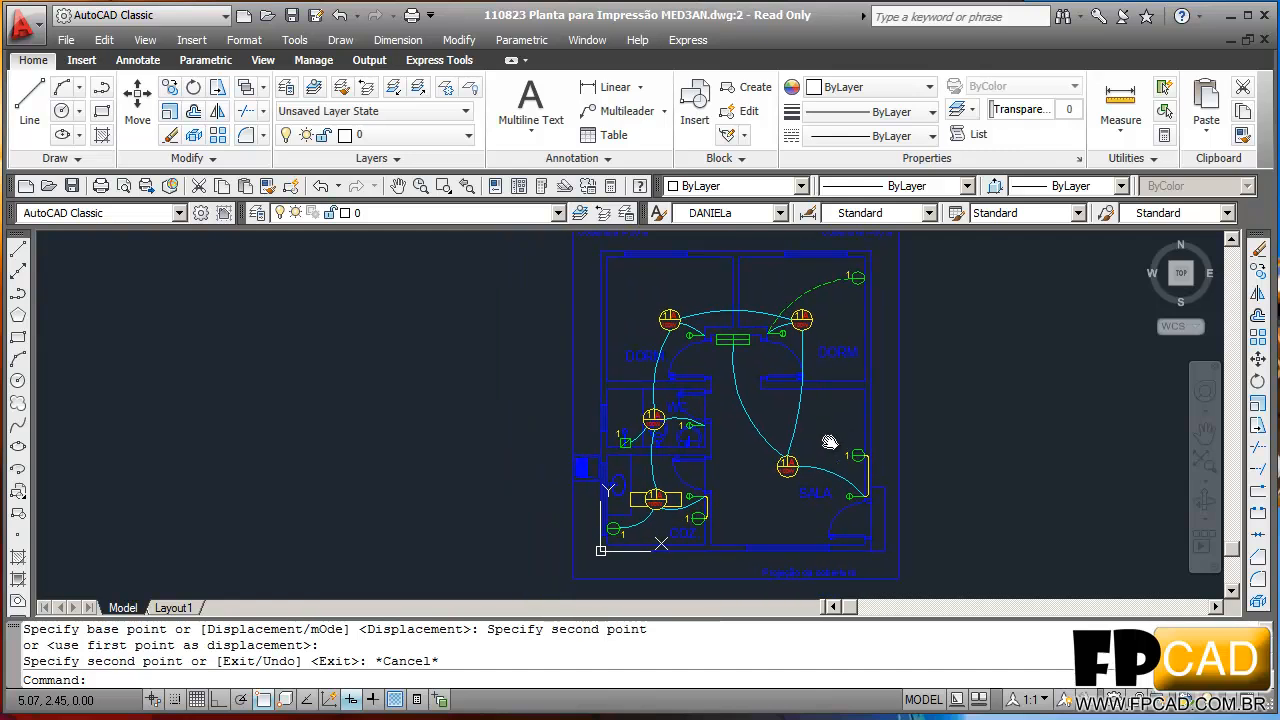
{"action": "key", "text": "Escape"}
{"action": "key", "text": "Escape"}
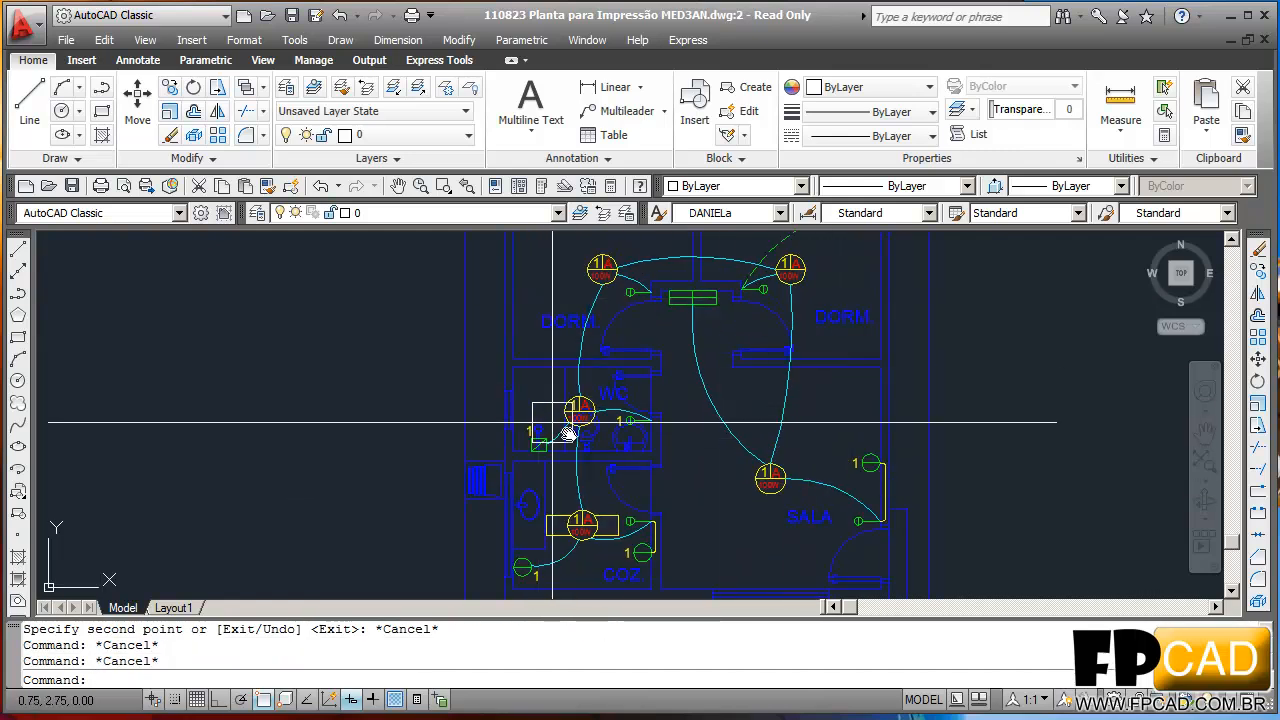
{"action": "key", "text": "Escape"}
{"action": "scroll", "coordinate": [792, 501], "scroll_direction": "up", "scroll_amount": 2}
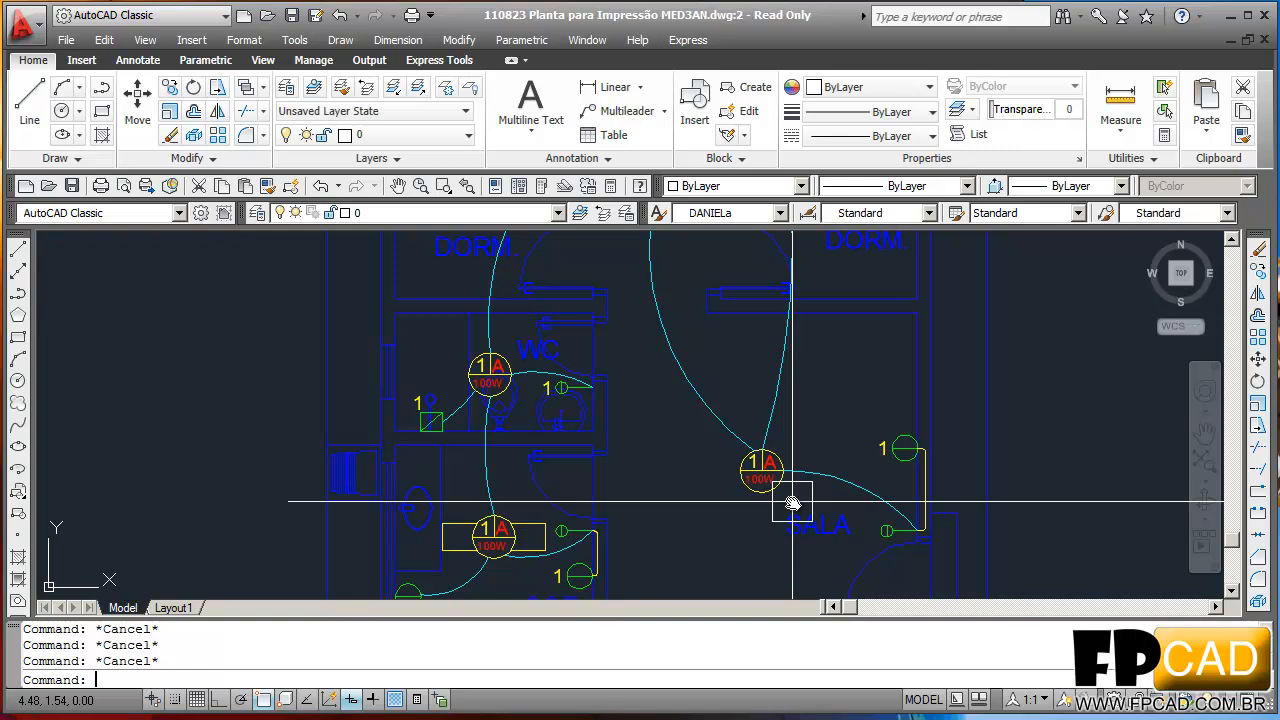
{"action": "middle_click_drag", "start_coordinate": [834, 514], "coordinate": [770, 491]}
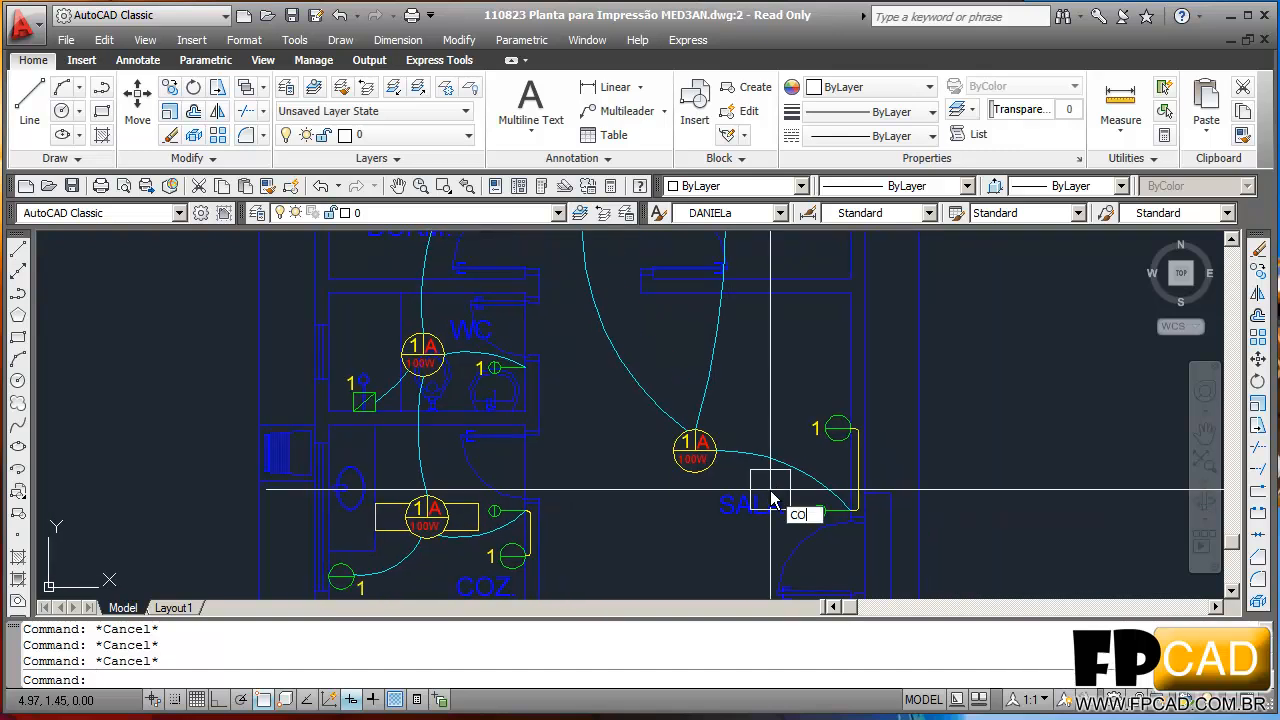
- Copy the red letter A from the SALA light to a spot beside the small switch symbol in the SALA
{"action": "type", "text": "O"}
{"action": "key", "text": "space"}
{"action": "scroll", "coordinate": [729, 446], "scroll_direction": "up", "scroll_amount": 10}
{"action": "left_click", "coordinate": [646, 426]}
{"action": "key", "text": "space"}
{"action": "left_click", "coordinate": [648, 426]}
{"action": "scroll", "coordinate": [655, 438], "scroll_direction": "down", "scroll_amount": 8}
{"action": "middle_click_drag", "start_coordinate": [666, 450], "coordinate": [590, 272]}
{"action": "scroll", "coordinate": [700, 350], "scroll_direction": "up", "scroll_amount": 5}
{"action": "left_click", "coordinate": [750, 360]}
- Place copies of the letter A beside the small switch symbols of both bedrooms
{"action": "scroll", "coordinate": [750, 360], "scroll_direction": "down", "scroll_amount": 5}
{"action": "scroll", "coordinate": [790, 457], "scroll_direction": "down", "scroll_amount": 3}
{"action": "middle_click_drag", "start_coordinate": [754, 300], "coordinate": [750, 480]}
{"action": "scroll", "coordinate": [718, 336], "scroll_direction": "up", "scroll_amount": 7}
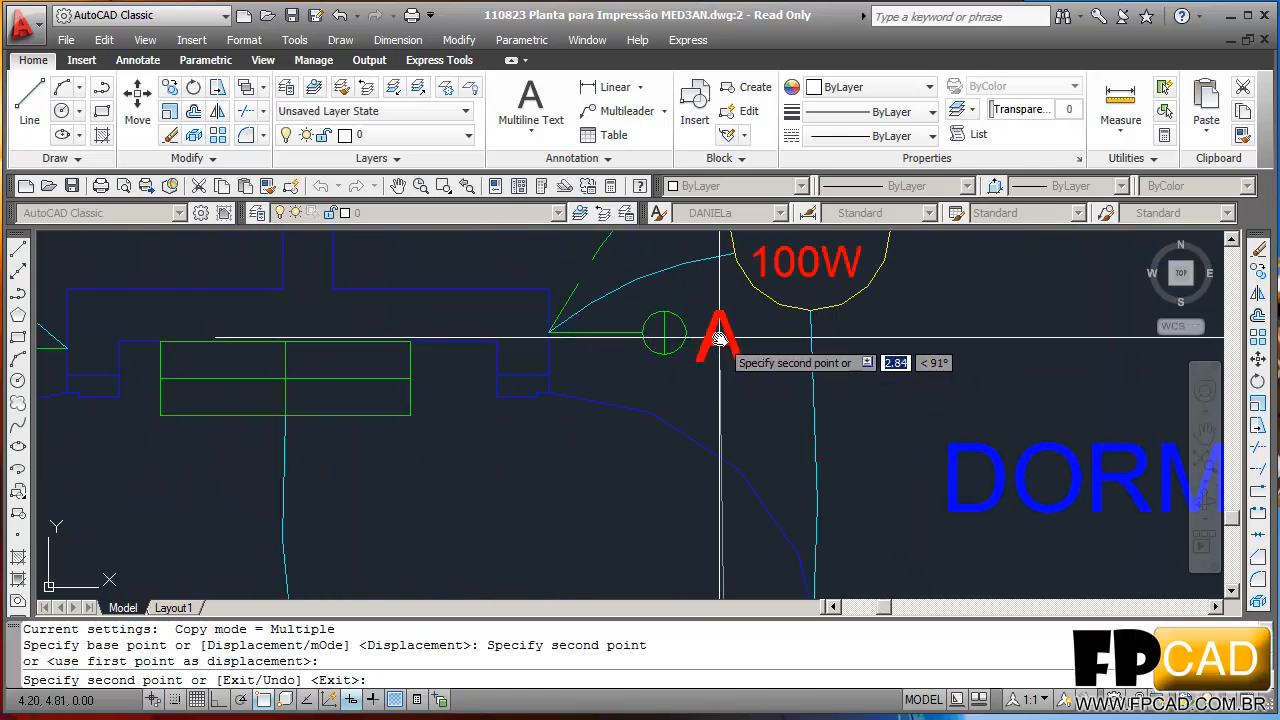
{"action": "left_click", "coordinate": [718, 338]}
{"action": "scroll", "coordinate": [718, 338], "scroll_direction": "down", "scroll_amount": 5}
{"action": "middle_click_drag", "start_coordinate": [629, 393], "coordinate": [620, 337]}
{"action": "scroll", "coordinate": [409, 366], "scroll_direction": "up", "scroll_amount": 6}
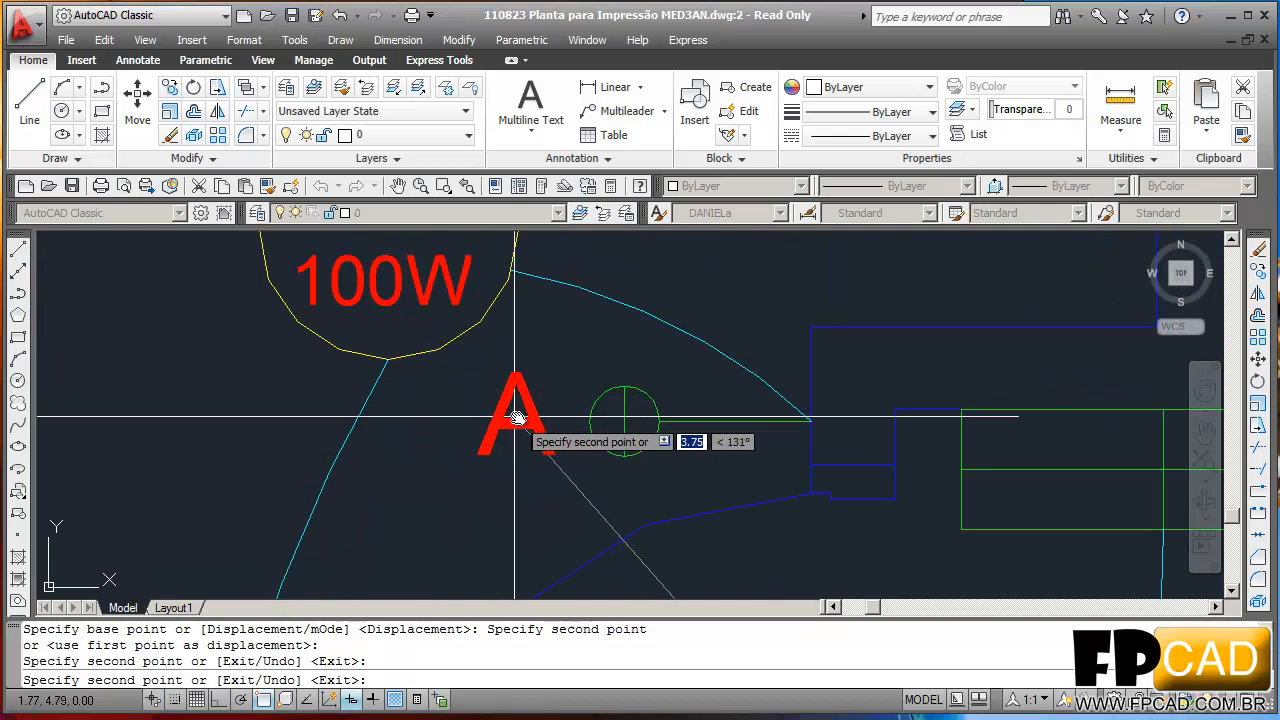
{"action": "left_click", "coordinate": [516, 421]}
- Place a copy of the letter A beside the WC switch symbol, over its number 1
{"action": "scroll", "coordinate": [485, 388], "scroll_direction": "down", "scroll_amount": 7}
{"action": "middle_click_drag", "start_coordinate": [414, 500], "coordinate": [540, 387]}
{"action": "scroll", "coordinate": [560, 530], "scroll_direction": "up", "scroll_amount": 4}
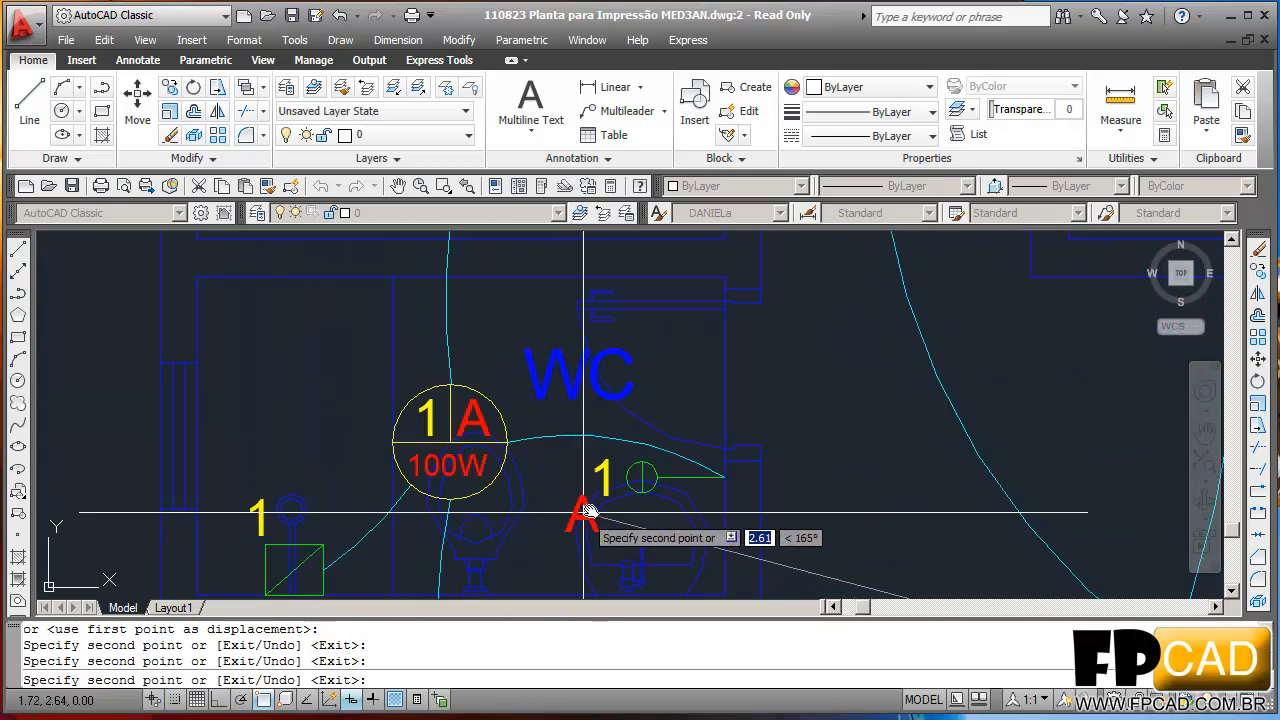
{"action": "left_click", "coordinate": [596, 478]}
{"action": "scroll", "coordinate": [592, 478], "scroll_direction": "up", "scroll_amount": 5}
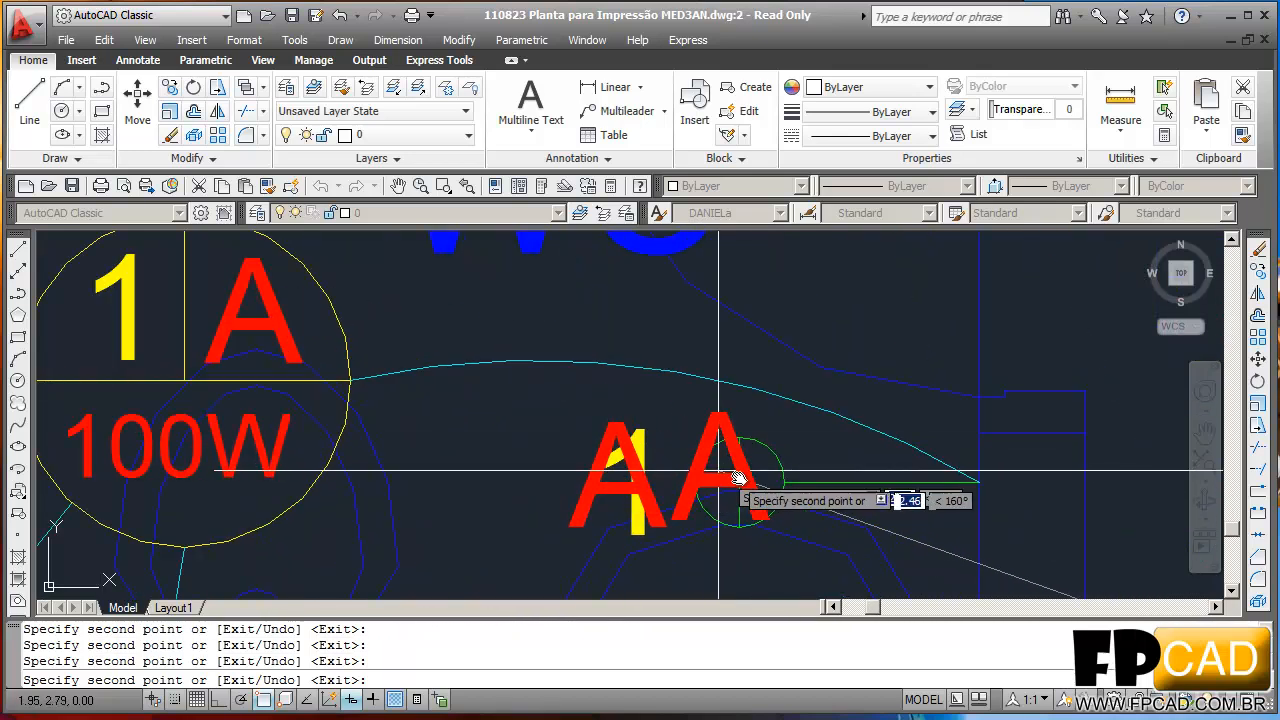
- Place a copy of the letter A above the small kitchen switch symbol and end the copying
{"action": "scroll", "coordinate": [706, 470], "scroll_direction": "down", "scroll_amount": 6}
{"action": "middle_click_drag", "start_coordinate": [694, 286], "coordinate": [694, 471]}
{"action": "scroll", "coordinate": [694, 471], "scroll_direction": "up", "scroll_amount": 4}
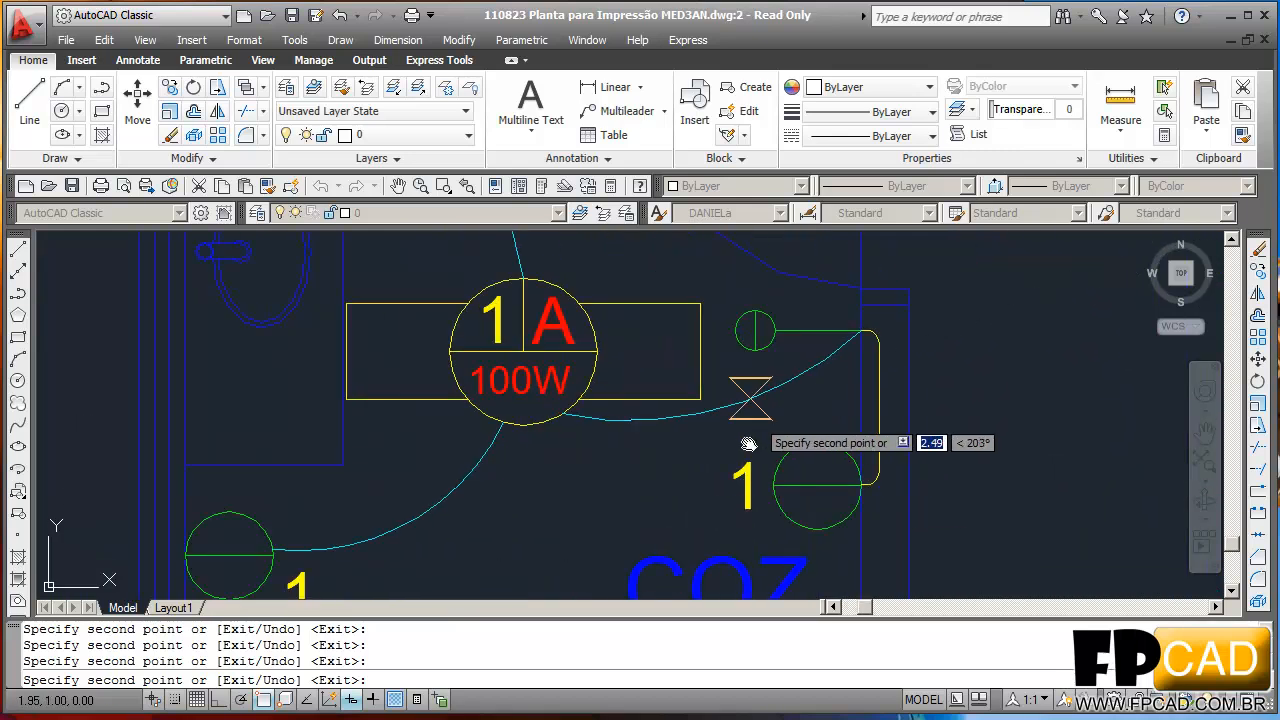
{"action": "scroll", "coordinate": [758, 414], "scroll_direction": "up", "scroll_amount": 3}
{"action": "scroll", "coordinate": [709, 349], "scroll_direction": "down", "scroll_amount": 4}
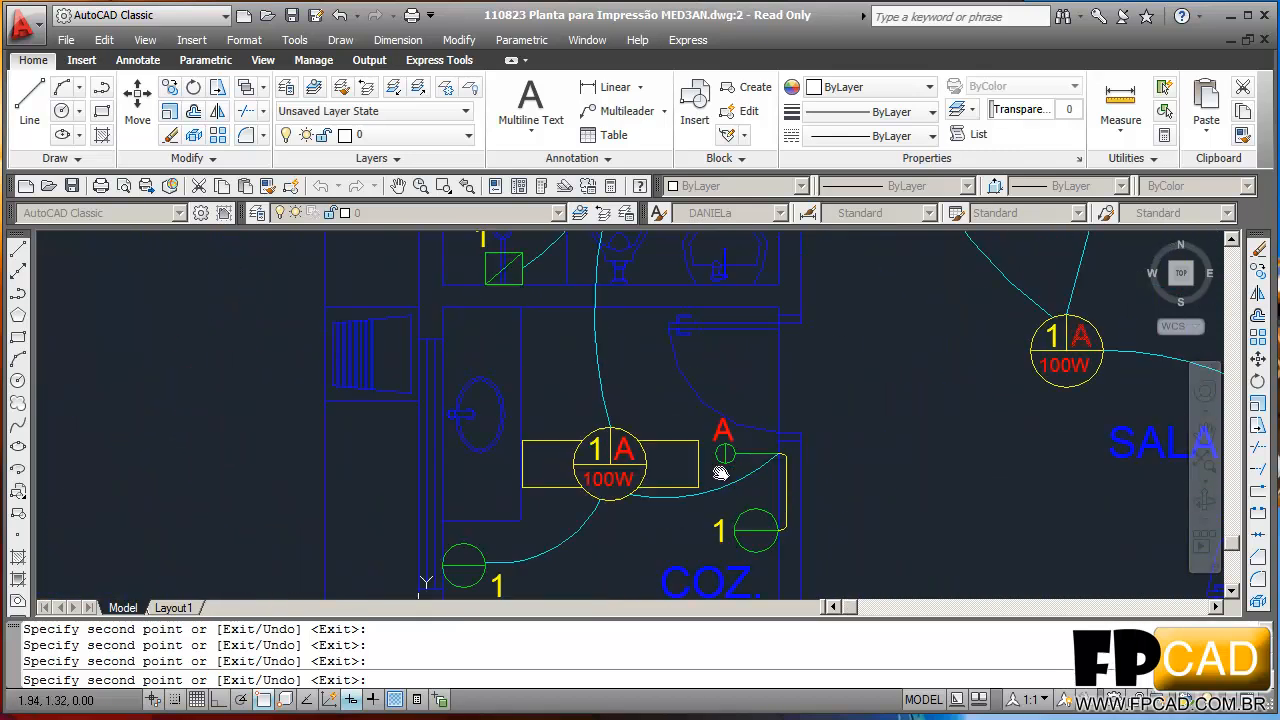
{"action": "middle_click_drag", "start_coordinate": [723, 400], "coordinate": [680, 294]}
{"action": "key", "text": "Escape"}
{"action": "key", "text": "Escape"}
- Erase the yellow 1 behind the letter A at the WC switch symbol
{"action": "scroll", "coordinate": [683, 369], "scroll_direction": "up", "scroll_amount": 3}
{"action": "type", "text": "E"}
{"action": "scroll", "coordinate": [683, 369], "scroll_direction": "up", "scroll_amount": 2}
{"action": "key", "text": "Return"}
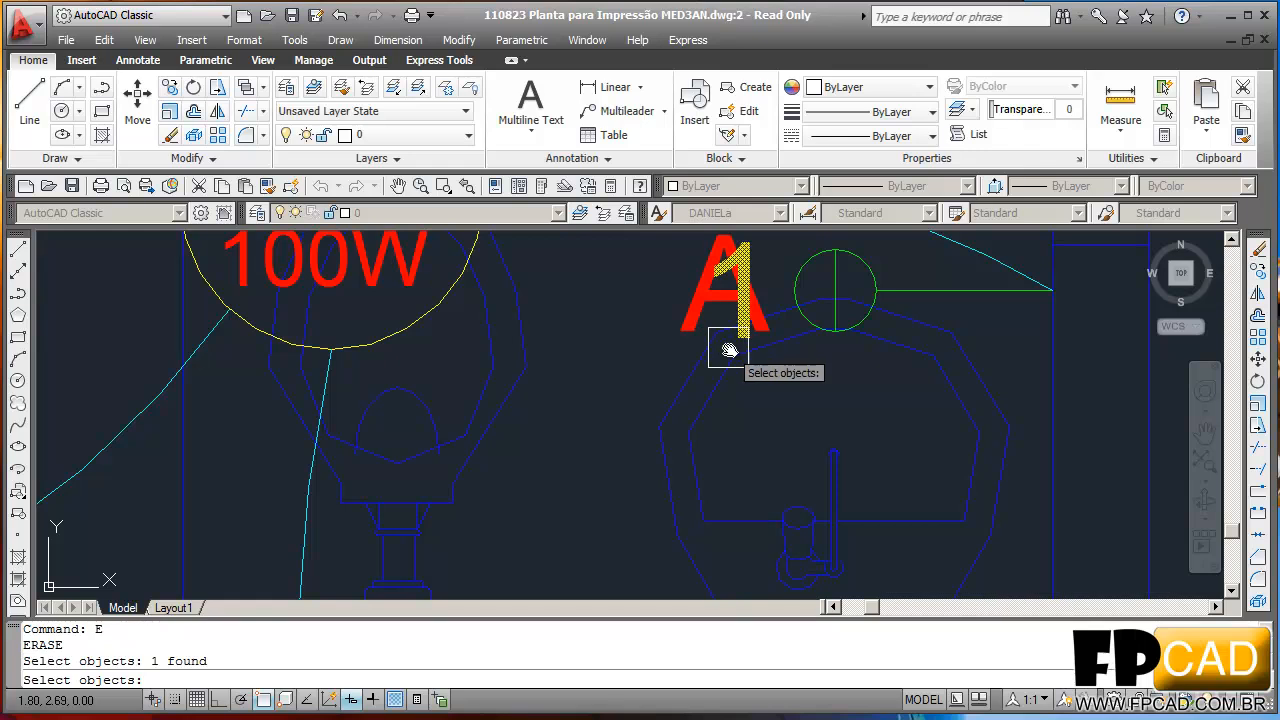
{"action": "key", "text": "Return"}
{"action": "scroll", "coordinate": [557, 371], "scroll_direction": "down", "scroll_amount": 5}
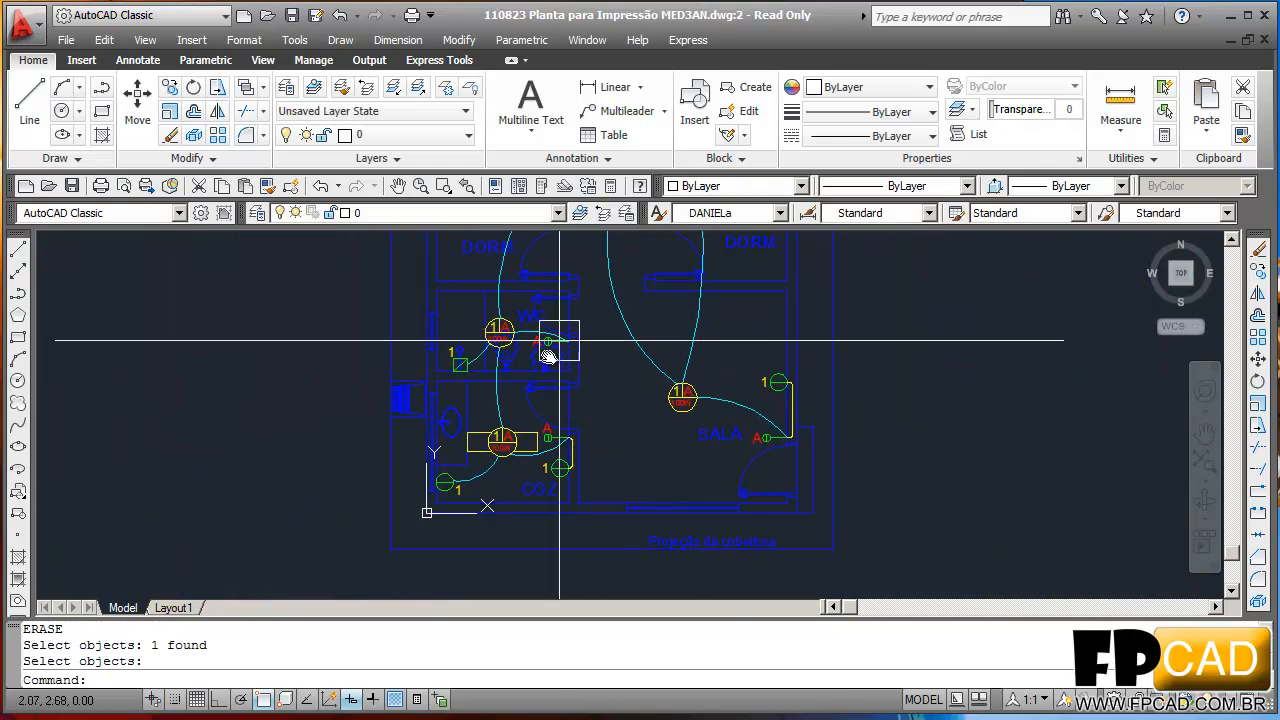
- Examine how the lettered switches relate to the lights and wiring arcs in the SALA, kitchen and WC
{"action": "scroll", "coordinate": [648, 440], "scroll_direction": "up", "scroll_amount": 5}
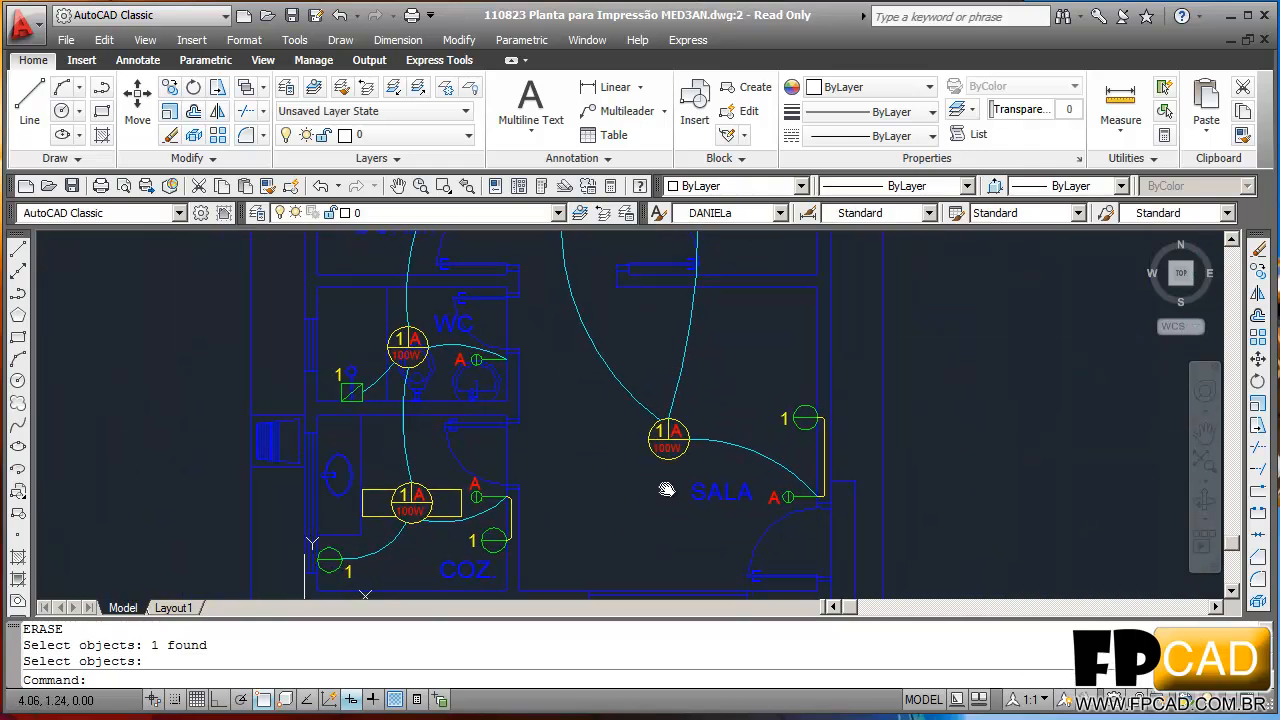
{"action": "middle_click_drag", "start_coordinate": [660, 420], "coordinate": [638, 384]}
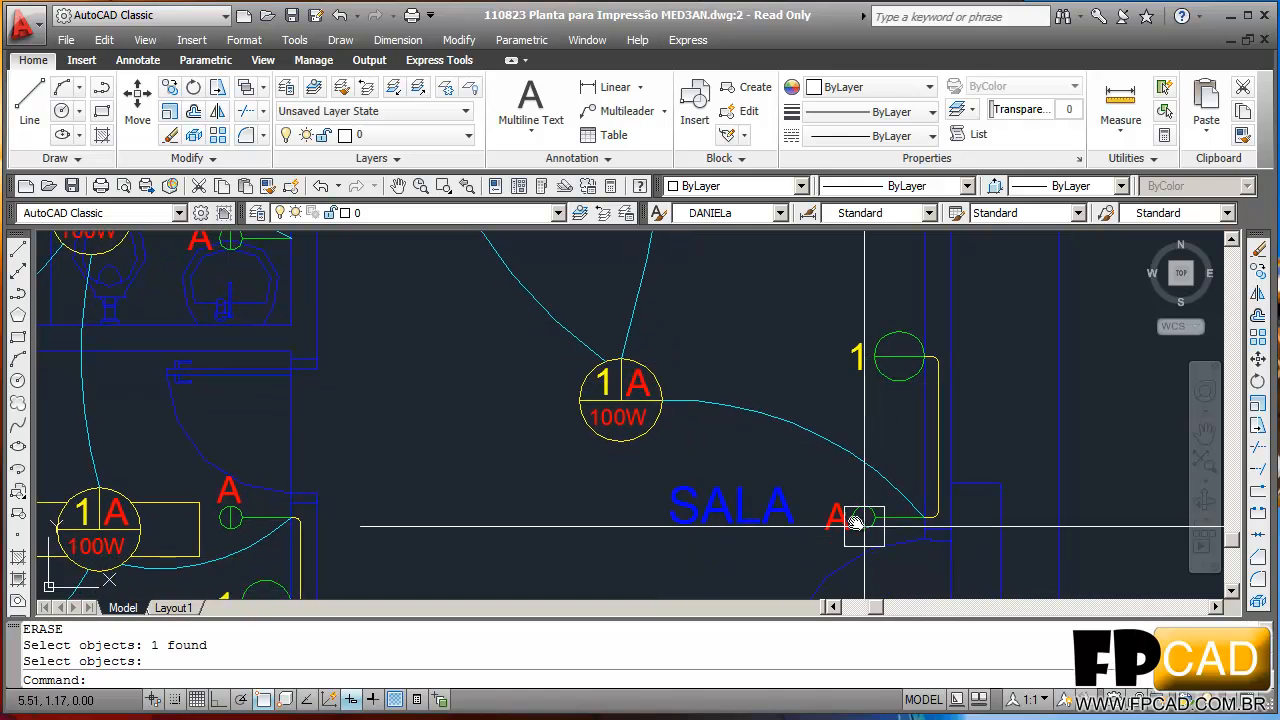
{"action": "scroll", "coordinate": [876, 538], "scroll_direction": "down", "scroll_amount": 2}
{"action": "middle_click_drag", "start_coordinate": [837, 497], "coordinate": [811, 411]}
{"action": "scroll", "coordinate": [818, 462], "scroll_direction": "up", "scroll_amount": 3}
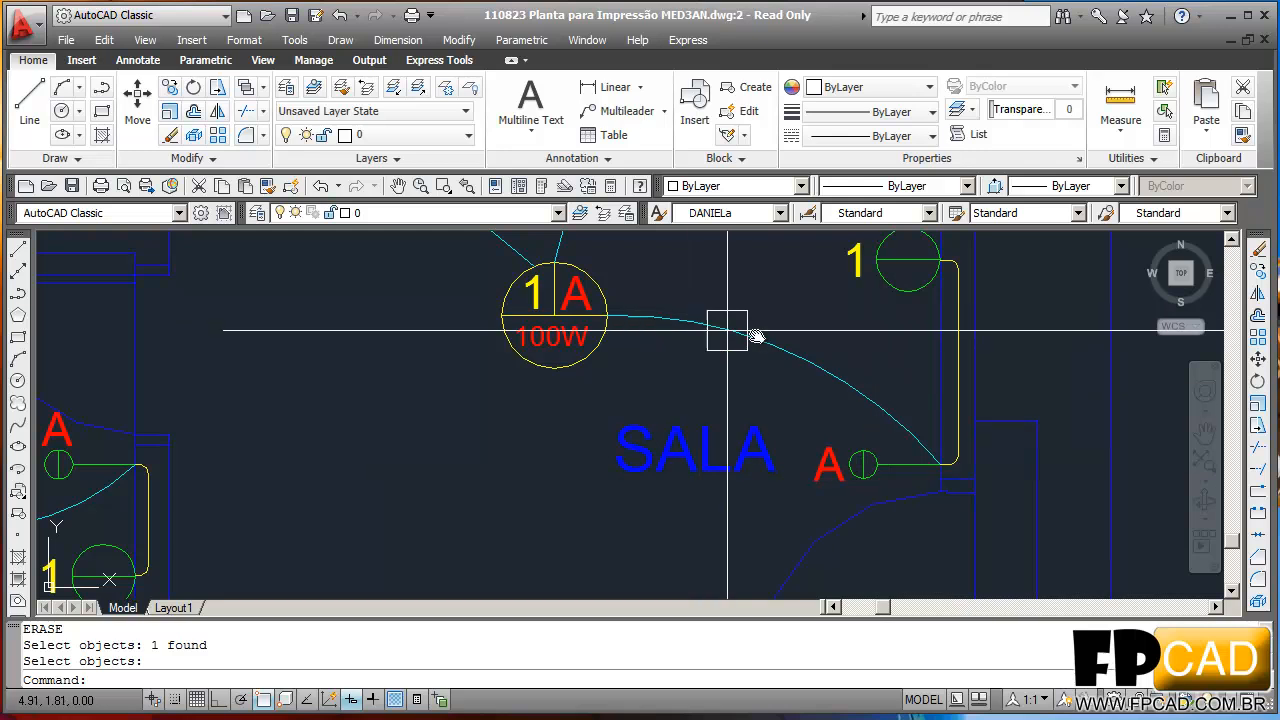
{"action": "scroll", "coordinate": [857, 424], "scroll_direction": "down", "scroll_amount": 3}
{"action": "middle_click_drag", "start_coordinate": [838, 452], "coordinate": [792, 664]}
{"action": "middle_click_drag", "start_coordinate": [748, 469], "coordinate": [747, 576]}
- Change the letter beside the switch symbol of the bedroom east of the distribution board to B
{"action": "scroll", "coordinate": [700, 432], "scroll_direction": "up", "scroll_amount": 4}
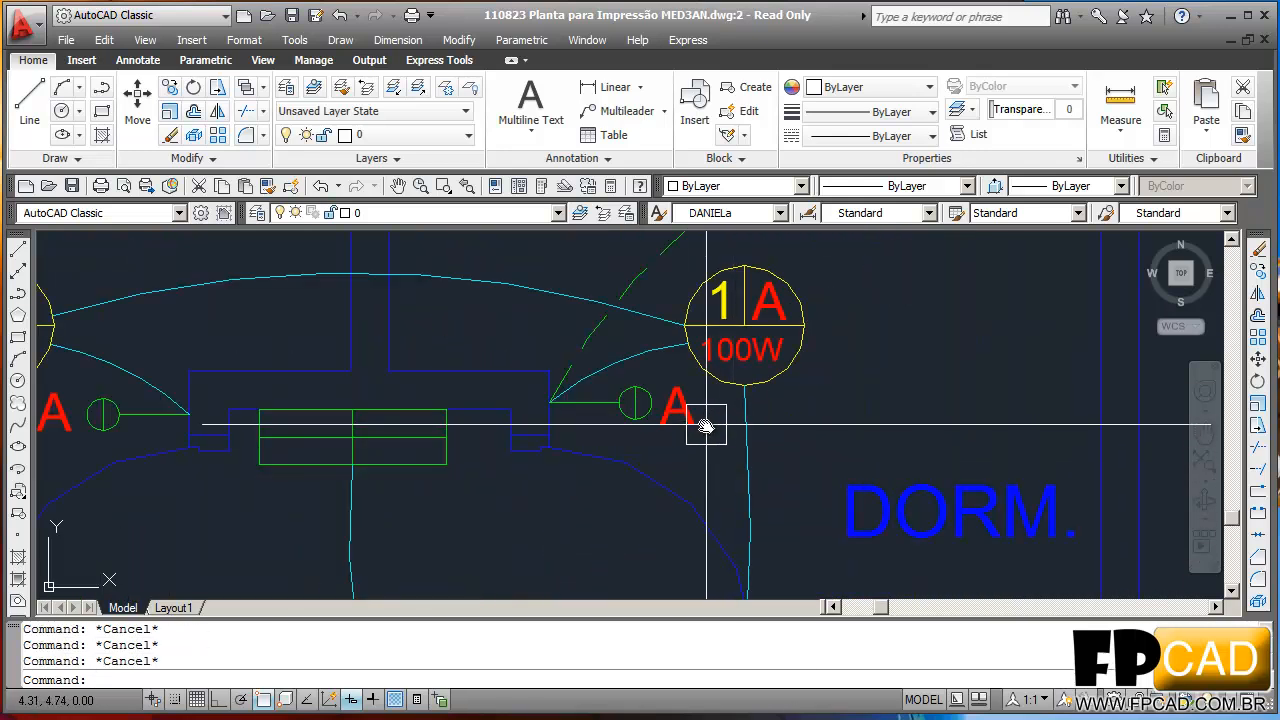
{"action": "scroll", "coordinate": [707, 432], "scroll_direction": "up", "scroll_amount": 3}
{"action": "type", "text": "D"}
{"action": "key", "text": "Return"}
{"action": "left_click", "coordinate": [662, 405]}
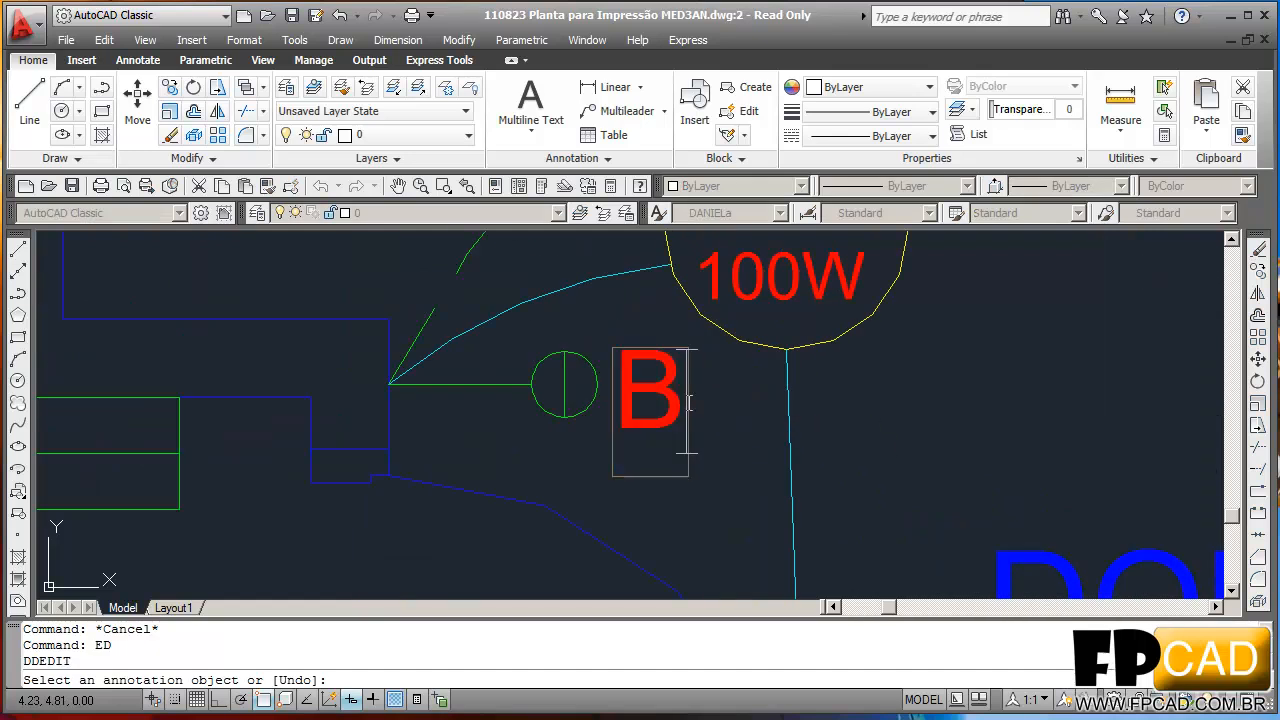
{"action": "type", "text": "B"}
{"action": "key", "text": "Return"}
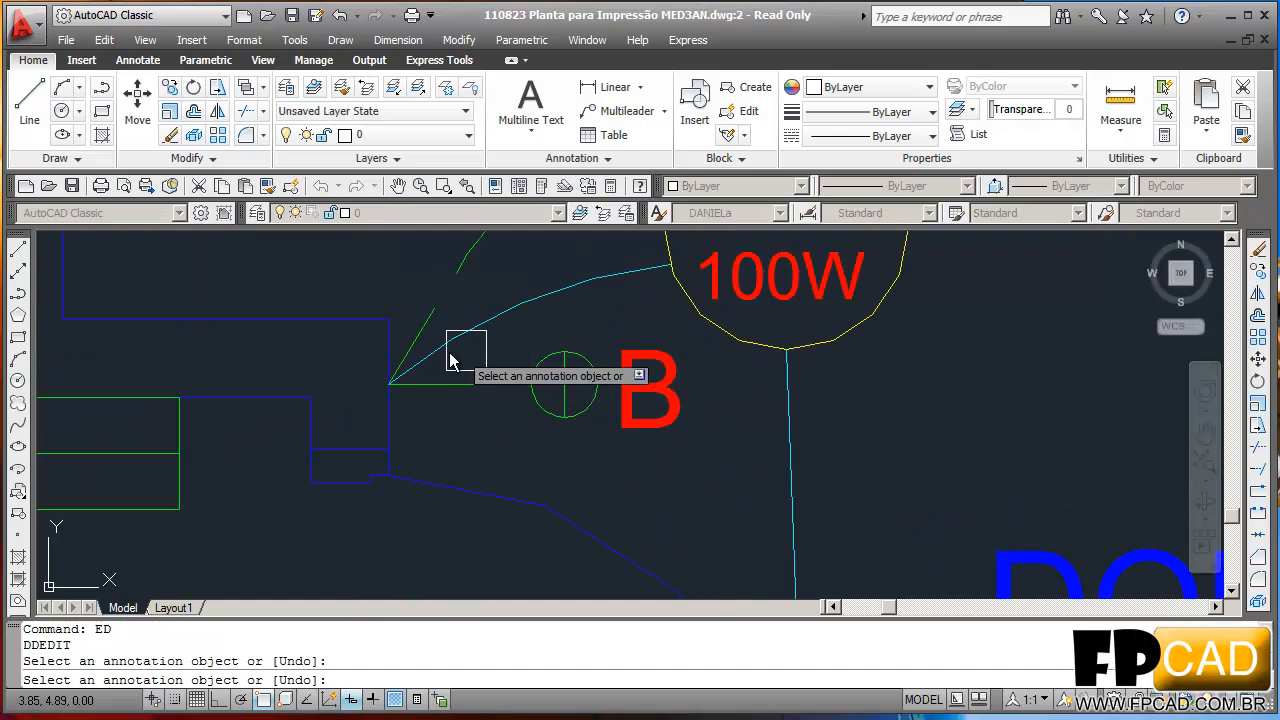
- Change the letter inside the same bedroom's light symbol to B
{"action": "scroll", "coordinate": [520, 370], "scroll_direction": "down", "scroll_amount": 1}
{"action": "scroll", "coordinate": [560, 370], "scroll_direction": "up", "scroll_amount": 4}
{"action": "left_click", "coordinate": [711, 380]}
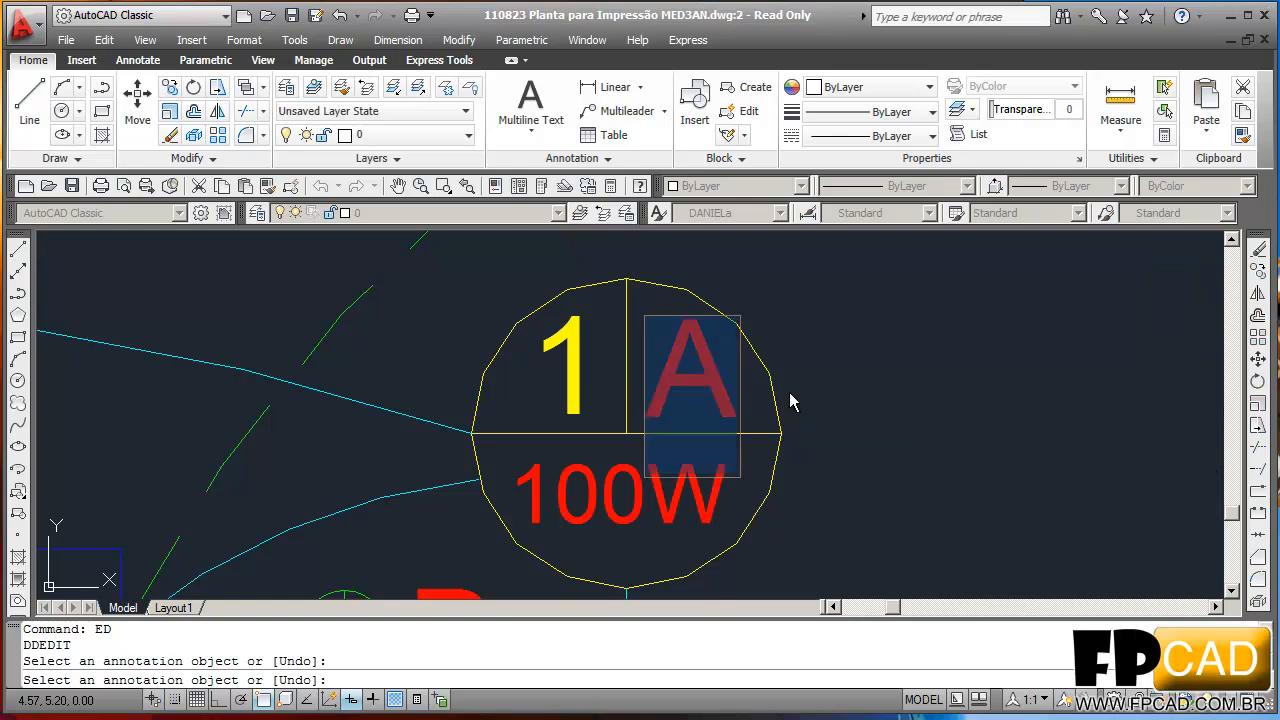
{"action": "type", "text": "B"}
{"action": "left_click", "coordinate": [911, 426]}
{"action": "scroll", "coordinate": [823, 392], "scroll_direction": "down", "scroll_amount": 3}
{"action": "middle_click_drag", "start_coordinate": [700, 517], "coordinate": [734, 374]}
{"action": "scroll", "coordinate": [734, 374], "scroll_direction": "down", "scroll_amount": 1}
{"action": "middle_click_drag", "start_coordinate": [720, 575], "coordinate": [739, 523]}
{"action": "key", "text": "Escape"}
{"action": "key", "text": "Escape"}
{"action": "key", "text": "Escape"}
{"action": "key", "text": "Escape"}
- Copy the complete SALA light symbol with its 1, A and 100W labels to the hall below the distribution board
{"action": "type", "text": "C"}
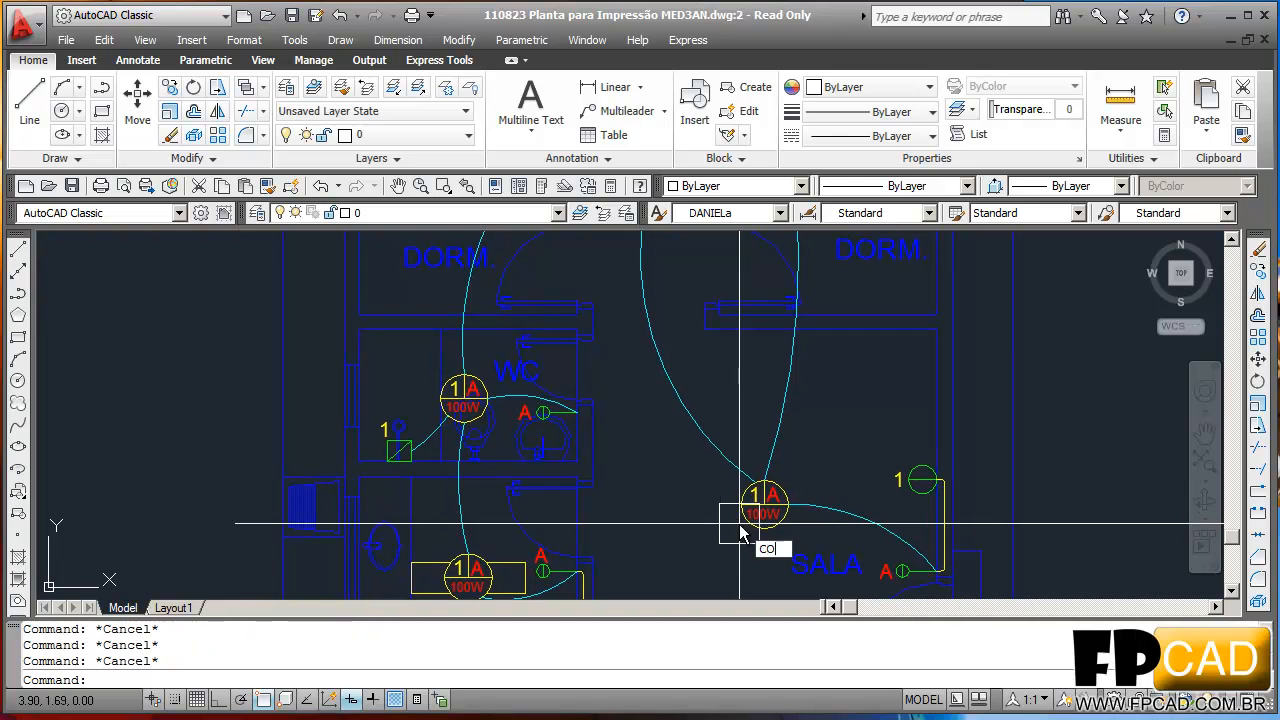
{"action": "type", "text": "O"}
{"action": "key", "text": "Return"}
{"action": "scroll", "coordinate": [771, 531], "scroll_direction": "up", "scroll_amount": 5}
{"action": "left_click", "coordinate": [787, 546]}
{"action": "left_click", "coordinate": [692, 316]}
{"action": "key", "text": "Return"}
{"action": "left_click", "coordinate": [733, 376]}
{"action": "scroll", "coordinate": [600, 352], "scroll_direction": "down", "scroll_amount": 6}
{"action": "middle_click_drag", "start_coordinate": [506, 273], "coordinate": [572, 464]}
{"action": "middle_click_drag", "start_coordinate": [523, 375], "coordinate": [543, 503]}
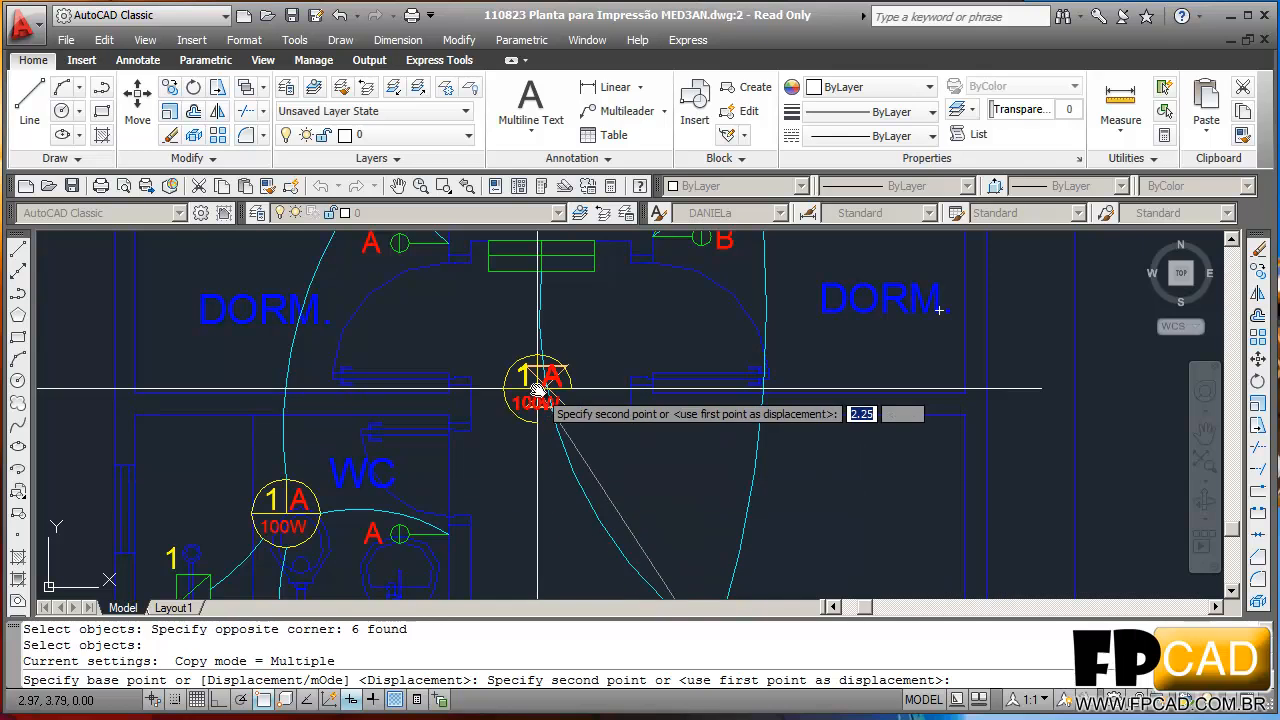
{"action": "left_click", "coordinate": [539, 334]}
{"action": "key", "text": "Escape"}
- Erase the cyan wiring arc that runs from the distribution board through the new hall light to the SALA light
{"action": "type", "text": "E"}
{"action": "key", "text": "Return"}
{"action": "key", "text": "Escape"}
{"action": "key", "text": "Escape"}
{"action": "key", "text": "Escape"}
{"action": "type", "text": "E"}
{"action": "key", "text": "Return"}
{"action": "left_click", "coordinate": [557, 418]}
{"action": "key", "text": "Return"}
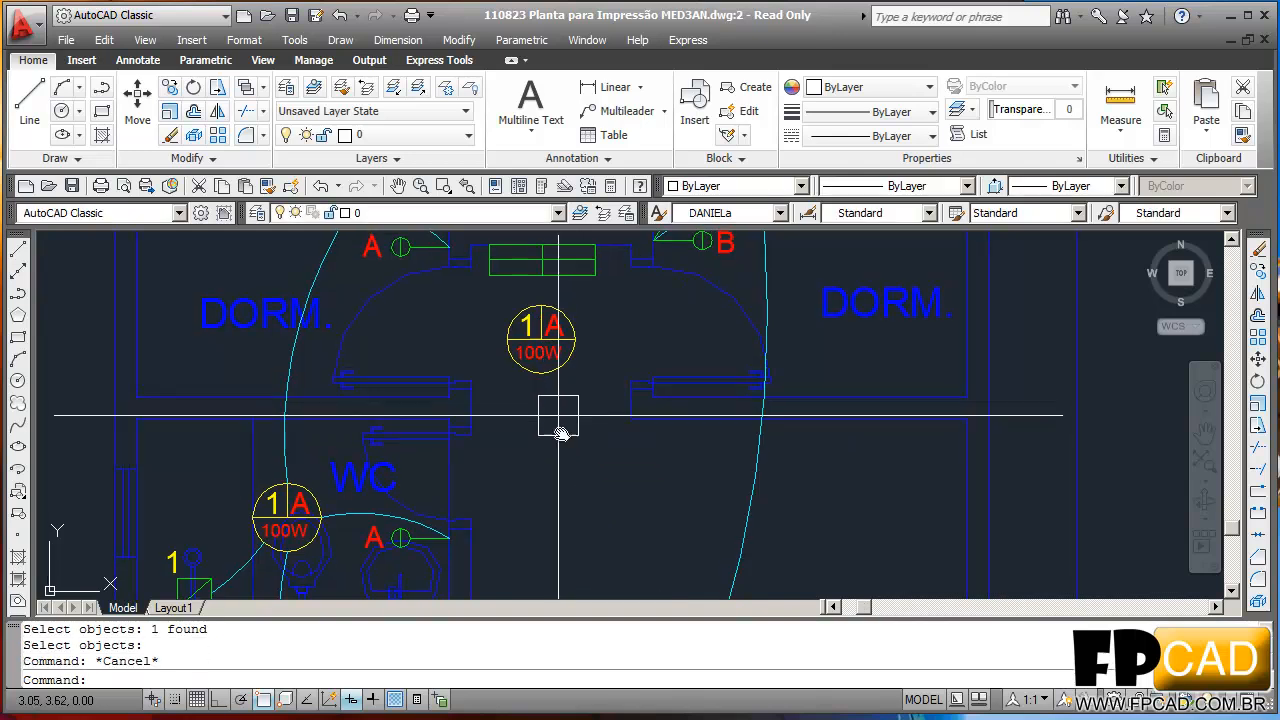
{"action": "key", "text": "Escape"}
{"action": "key", "text": "Escape"}
{"action": "middle_click_drag", "start_coordinate": [557, 418], "coordinate": [576, 508]}
{"action": "type", "text": "ARC"}
{"action": "key", "text": "Return"}
{"action": "scroll", "coordinate": [592, 425], "scroll_direction": "up", "scroll_amount": 5}
{"action": "left_click", "coordinate": [524, 353]}
{"action": "left_click", "coordinate": [508, 274]}
{"action": "key", "text": "Escape"}
{"action": "key", "text": "Escape"}
{"action": "key", "text": "Escape"}
{"action": "type", "text": "ARC"}
{"action": "key", "text": "Return"}
{"action": "left_click", "coordinate": [502, 361]}
{"action": "left_click", "coordinate": [503, 271]}
{"action": "key", "text": "Escape"}
{"action": "key", "text": "Escape"}
{"action": "key", "text": "Escape"}
- Draw a line from the middle of the distribution board's lower edge to the top of the hall light circle
{"action": "type", "text": "L"}
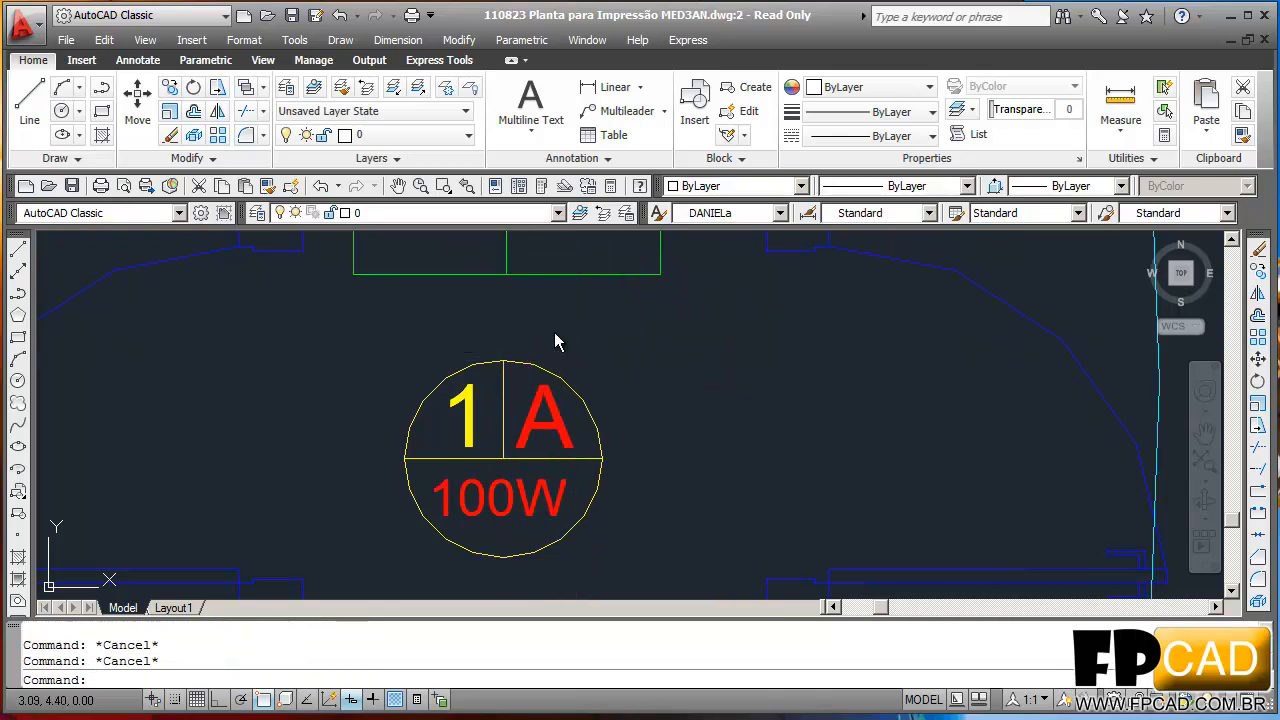
{"action": "key", "text": "Return"}
{"action": "left_click", "coordinate": [503, 271]}
{"action": "left_click", "coordinate": [503, 361]}
{"action": "key", "text": "Escape"}
{"action": "key", "text": "Escape"}
- Draw a three-point arc from the bottom of the hall light circle to the SALA light circle
{"action": "type", "text": "A"}
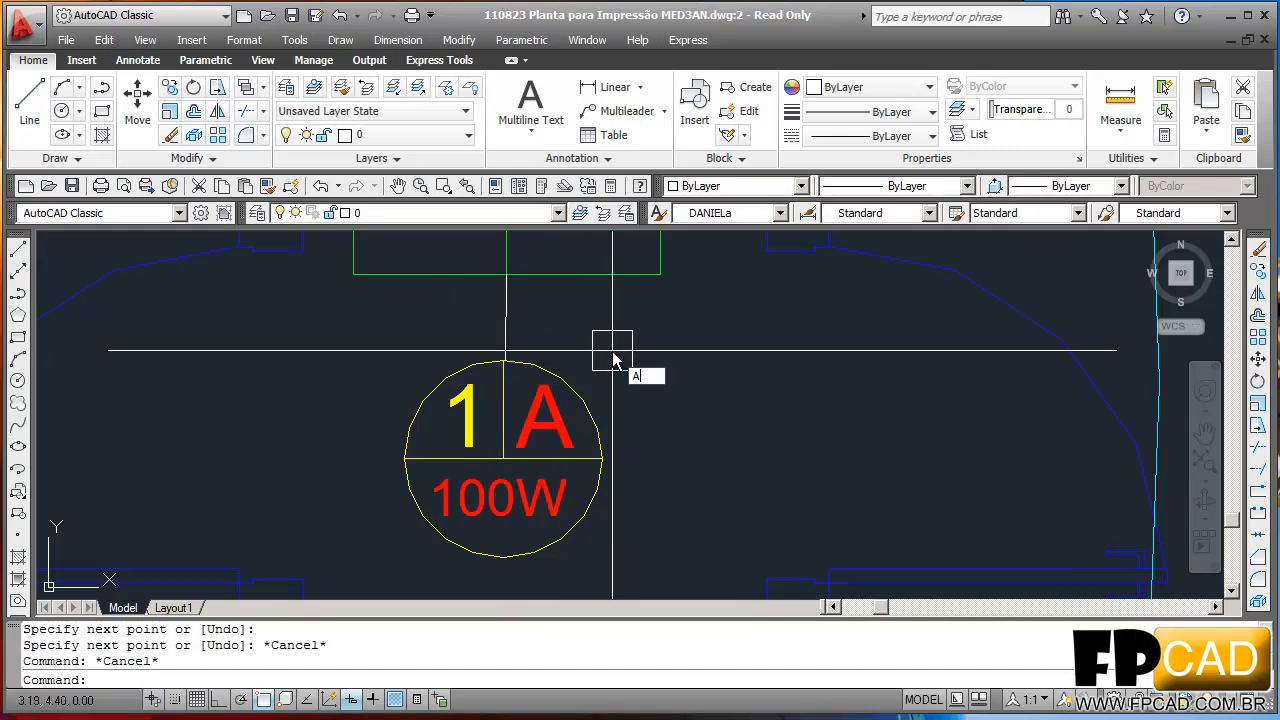
{"action": "type", "text": "RC"}
{"action": "key", "text": "Return"}
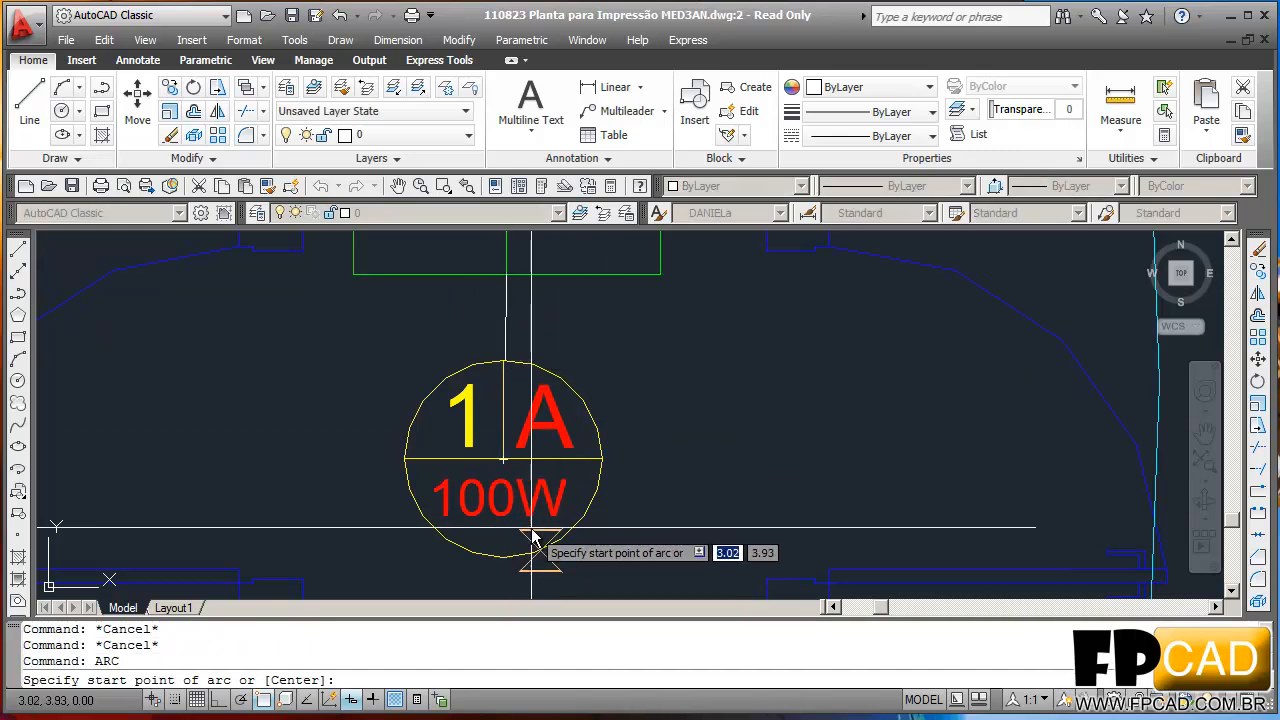
{"action": "left_click", "coordinate": [503, 557]}
{"action": "scroll", "coordinate": [503, 557], "scroll_direction": "down", "scroll_amount": 5}
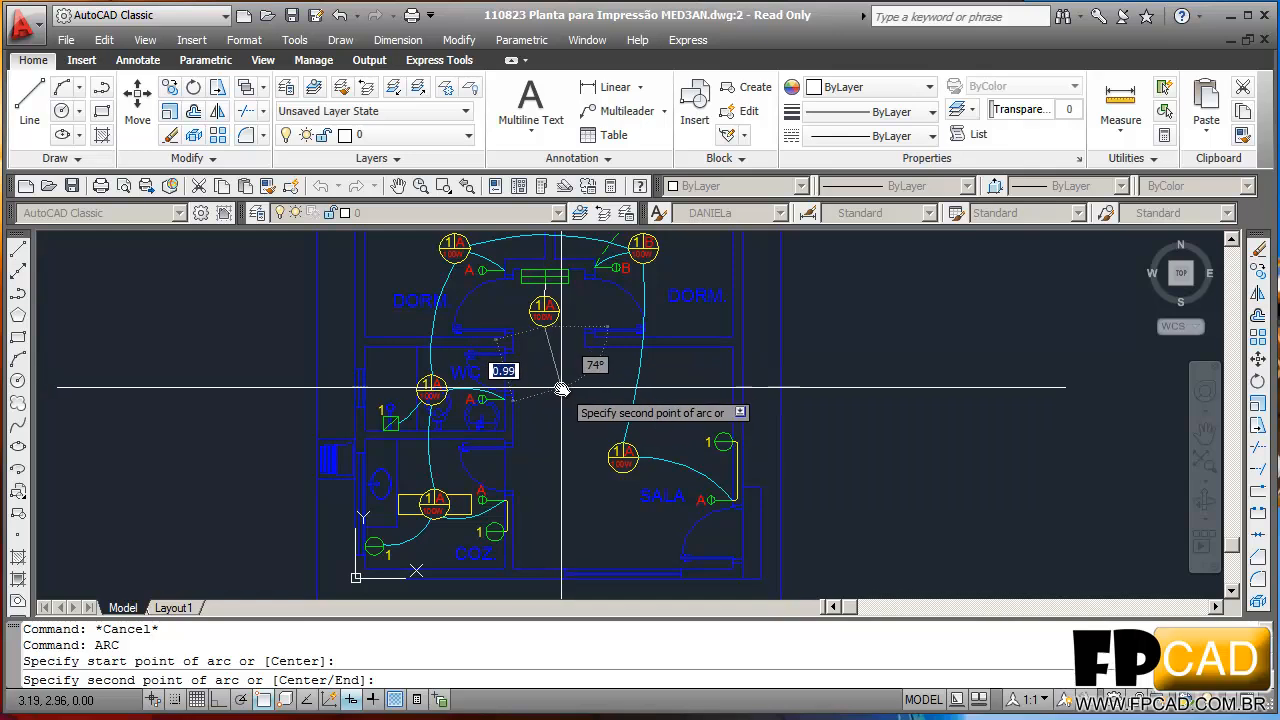
{"action": "left_click", "coordinate": [560, 381]}
{"action": "left_click", "coordinate": [620, 445]}
{"action": "key", "text": "Escape"}
{"action": "key", "text": "Escape"}
{"action": "key", "text": "Escape"}
- Match the new hall-to-SALA arc and the distribution board line to the properties of the existing cyan wiring arc
{"action": "type", "text": "MA"}
{"action": "key", "text": "Return"}
{"action": "scroll", "coordinate": [600, 400], "scroll_direction": "up", "scroll_amount": 3}
{"action": "left_click", "coordinate": [543, 449]}
{"action": "scroll", "coordinate": [520, 430], "scroll_direction": "down", "scroll_amount": 1}
{"action": "scroll", "coordinate": [483, 397], "scroll_direction": "up", "scroll_amount": 5}
{"action": "scroll", "coordinate": [457, 363], "scroll_direction": "down", "scroll_amount": 5}
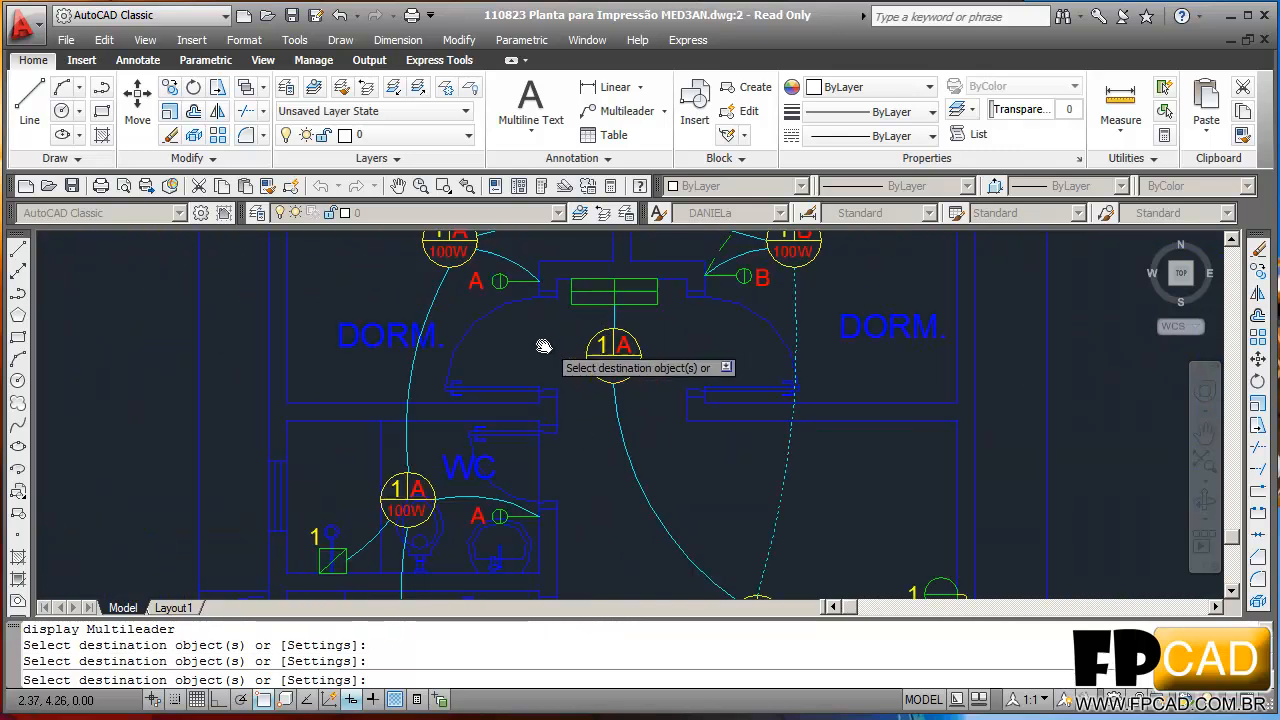
{"action": "key", "text": "Escape"}
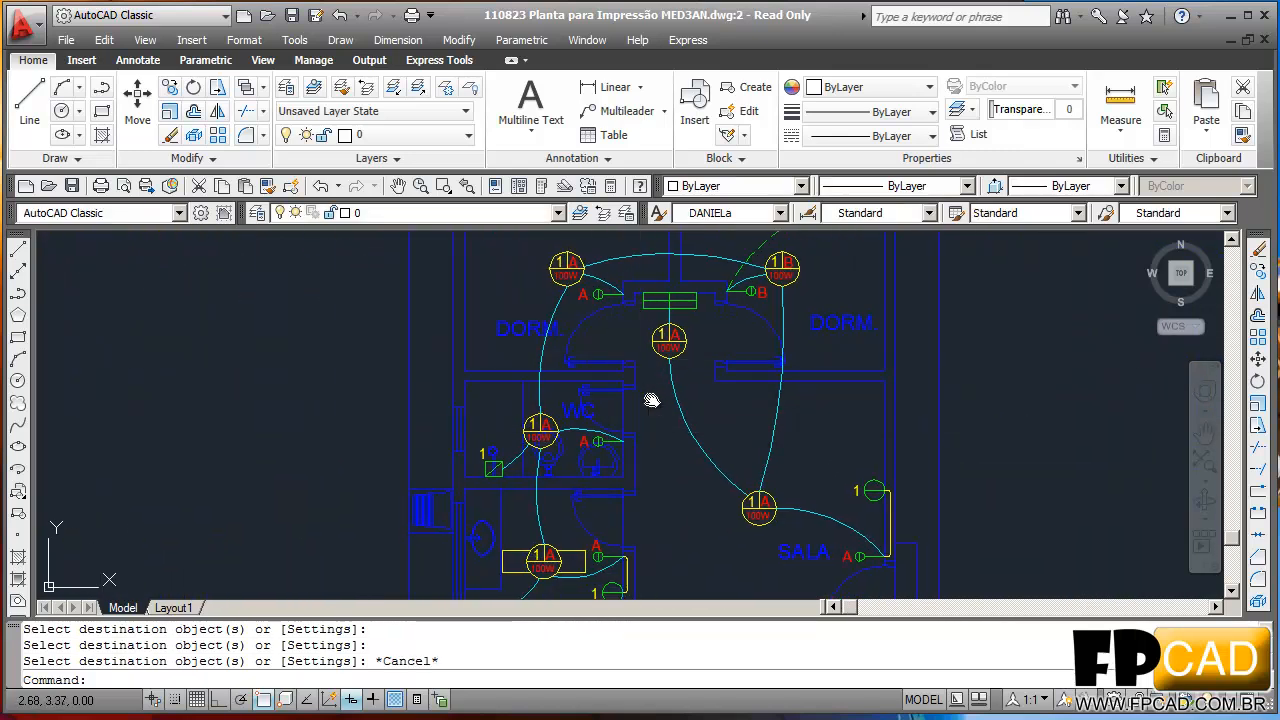
- Erase the cyan wiring arc that links the two bedroom lights above the distribution board
{"action": "scroll", "coordinate": [670, 300], "scroll_direction": "up", "scroll_amount": 3}
{"action": "key", "text": "Escape"}
{"action": "key", "text": "Escape"}
{"action": "type", "text": "E"}
{"action": "key", "text": "Return"}
{"action": "left_click", "coordinate": [686, 309]}
{"action": "scroll", "coordinate": [640, 315], "scroll_direction": "up", "scroll_amount": 1}
{"action": "key", "text": "Escape"}
{"action": "key", "text": "Escape"}
{"action": "key", "text": "Escape"}
- Draw a three-point arc from the hall light's left edge to the bottom of the left bedroom's light circle
{"action": "mouse_move", "coordinate": [598, 341]}
{"action": "middle_mouse_down"}
{"action": "mouse_move", "coordinate": [637, 257]}
{"action": "mouse_move", "coordinate": [634, 468]}
{"action": "middle_mouse_up"}
{"action": "type", "text": "A"}
{"action": "key", "text": "Return"}
{"action": "left_click", "coordinate": [631, 476]}
{"action": "left_click", "coordinate": [603, 464]}
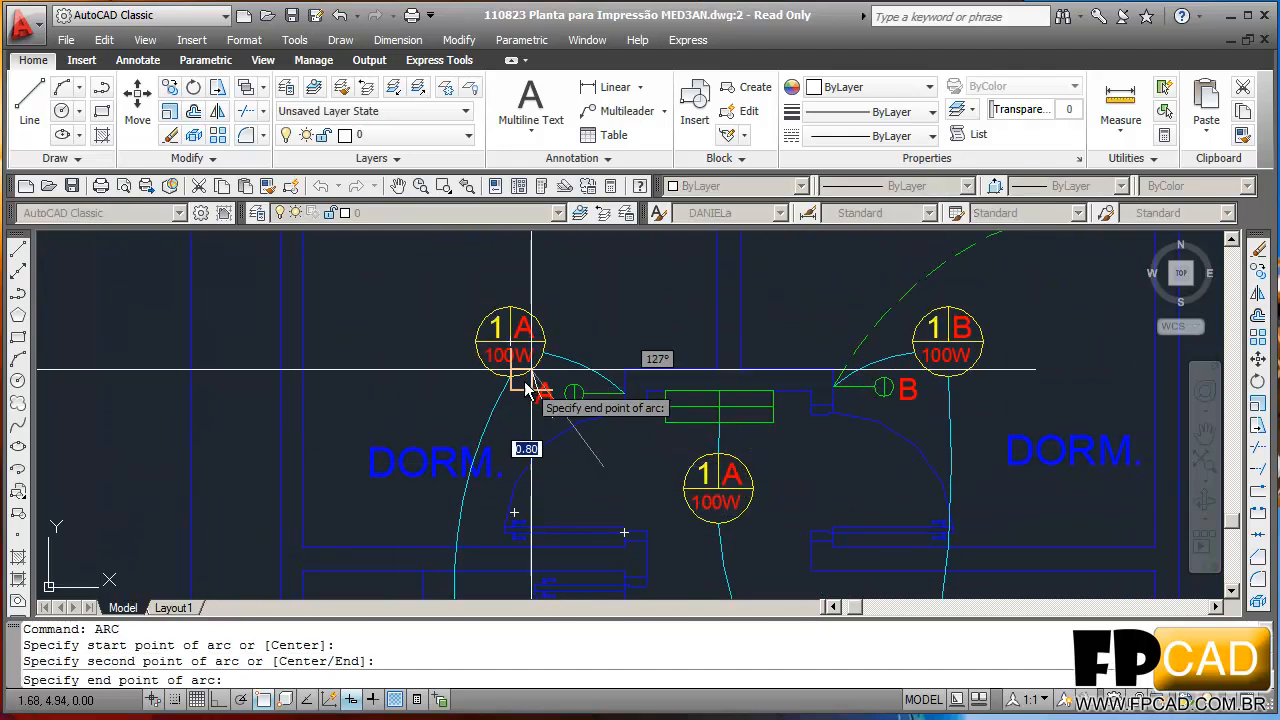
{"action": "left_click", "coordinate": [511, 378]}
{"action": "middle_click_drag", "start_coordinate": [602, 320], "coordinate": [665, 199]}
{"action": "scroll", "coordinate": [699, 408], "scroll_direction": "down", "scroll_amount": 2}
{"action": "middle_click_drag", "start_coordinate": [697, 437], "coordinate": [679, 355]}
{"action": "scroll", "coordinate": [689, 385], "scroll_direction": "down", "scroll_amount": 2}
{"action": "middle_click_drag", "start_coordinate": [605, 287], "coordinate": [600, 451]}
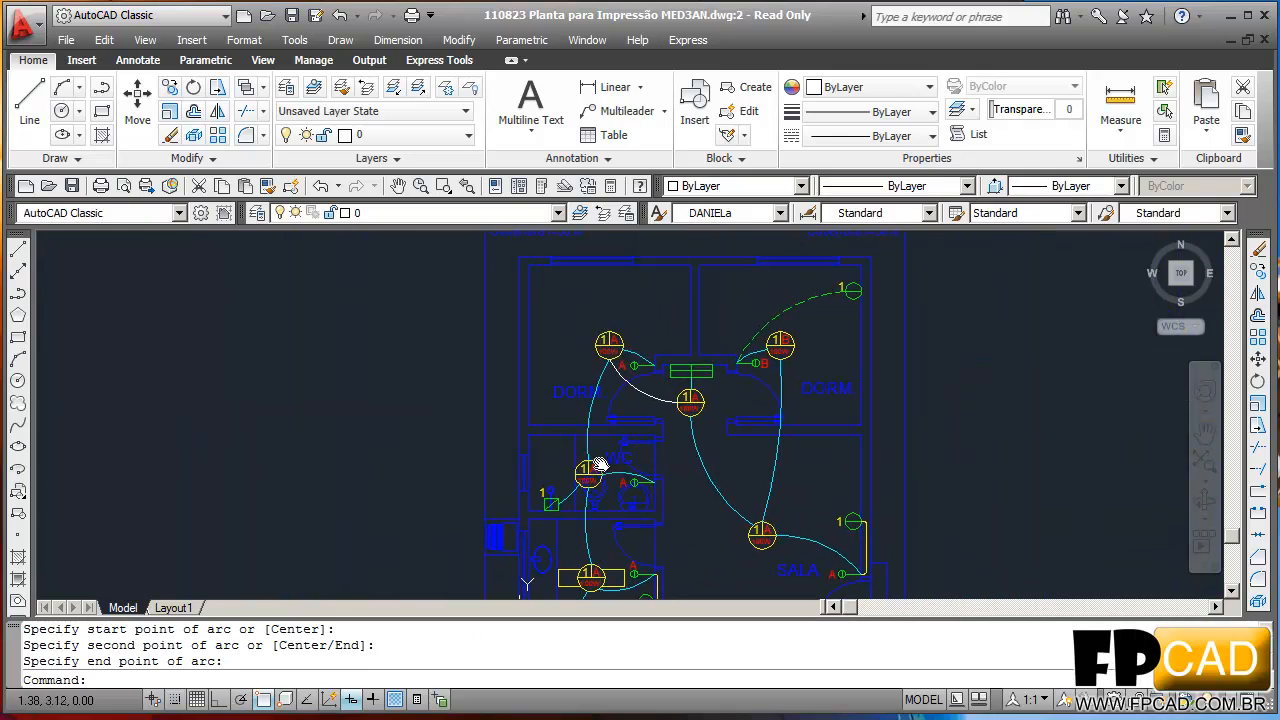
- Match the new arc between the hall and left bedroom lights to the properties of the cyan hall-to-SALA wiring arc
{"action": "key", "text": "Escape"}
{"action": "key", "text": "Escape"}
{"action": "type", "text": "MA"}
{"action": "key", "text": "Return"}
{"action": "scroll", "coordinate": [675, 473], "scroll_direction": "up", "scroll_amount": 3}
{"action": "left_click", "coordinate": [700, 450]}
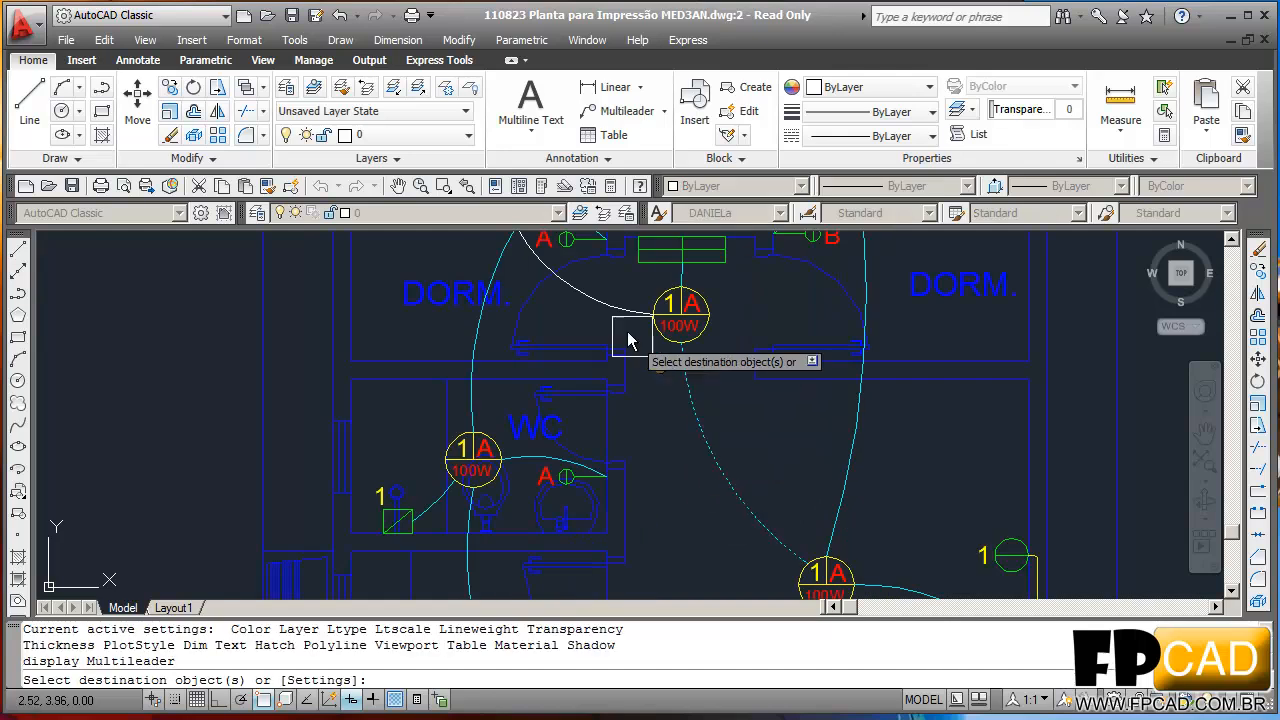
{"action": "left_click", "coordinate": [611, 318]}
{"action": "scroll", "coordinate": [608, 320], "scroll_direction": "down", "scroll_amount": 4}
{"action": "key", "text": "Escape"}
- Examine the wiring runs and letters of the lights and switches in the SALA, hall and bedrooms
{"action": "scroll", "coordinate": [782, 455], "scroll_direction": "up", "scroll_amount": 3}
{"action": "middle_click_drag", "start_coordinate": [782, 455], "coordinate": [765, 513]}
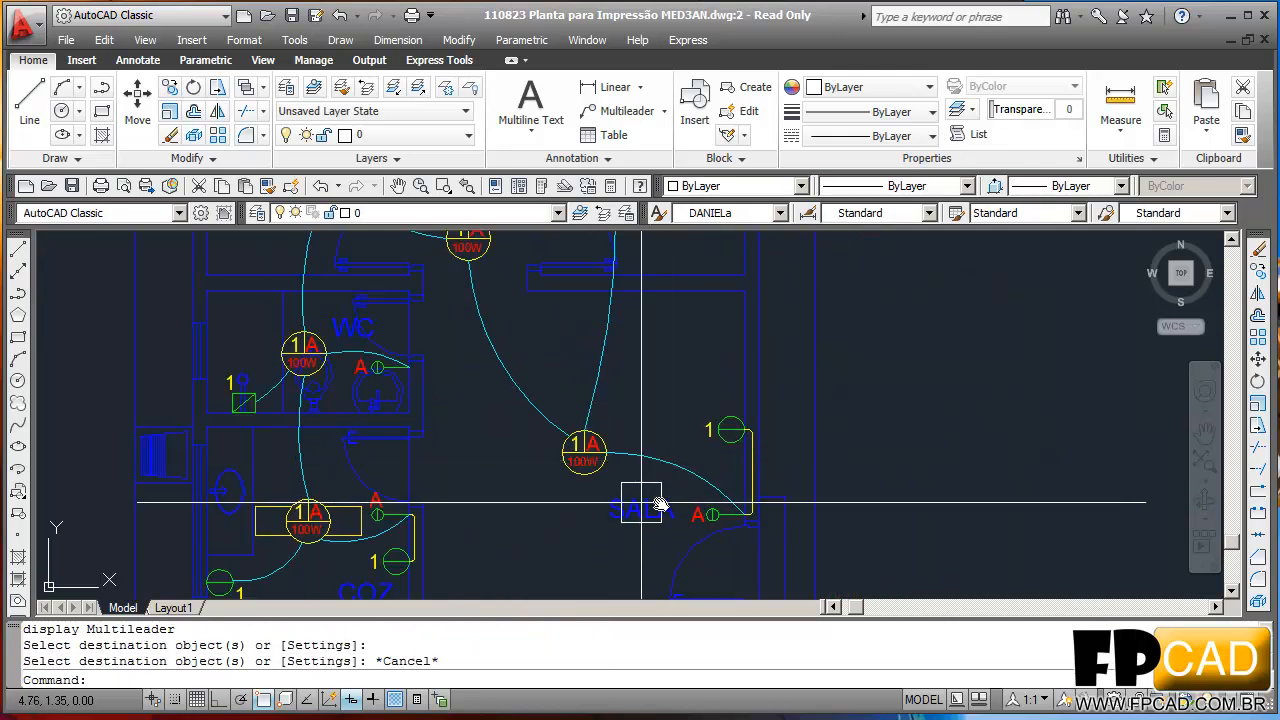
{"action": "middle_click_drag", "start_coordinate": [588, 490], "coordinate": [641, 440]}
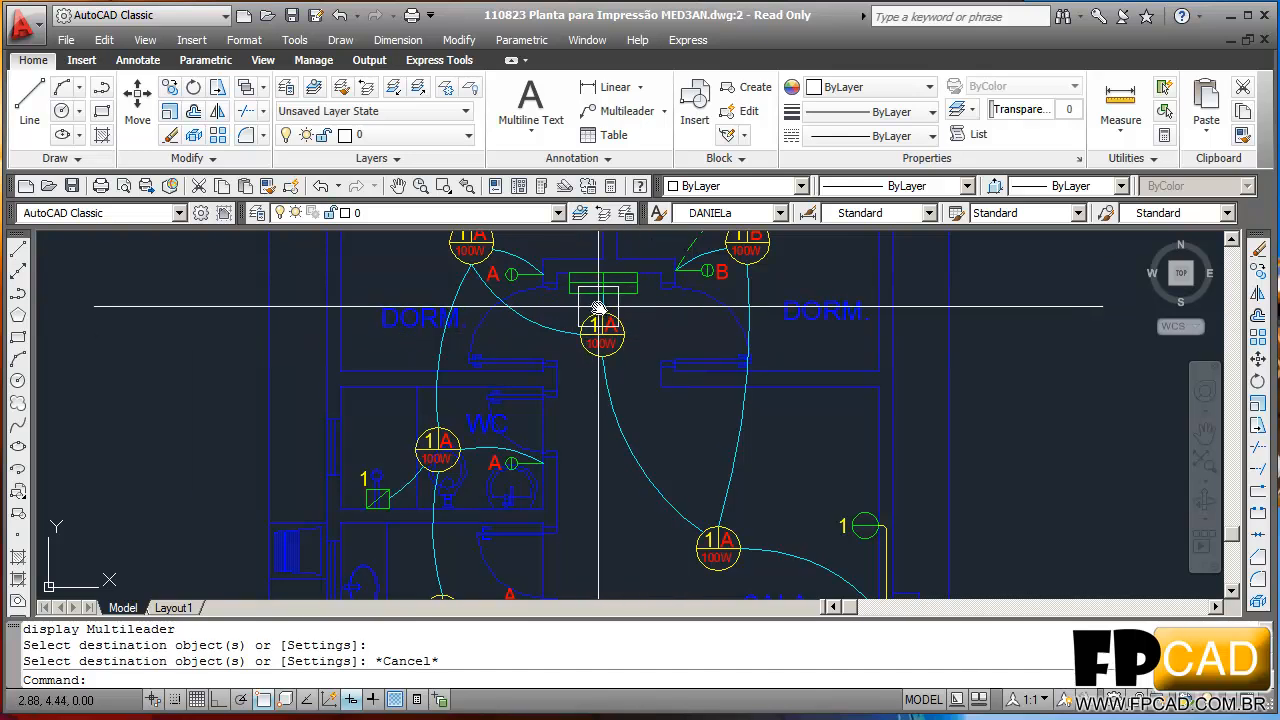
{"action": "scroll", "coordinate": [600, 306], "scroll_direction": "up", "scroll_amount": 4}
{"action": "scroll", "coordinate": [657, 341], "scroll_direction": "down", "scroll_amount": 5}
{"action": "middle_click_drag", "start_coordinate": [666, 329], "coordinate": [612, 320]}
{"action": "scroll", "coordinate": [774, 517], "scroll_direction": "up", "scroll_amount": 2}
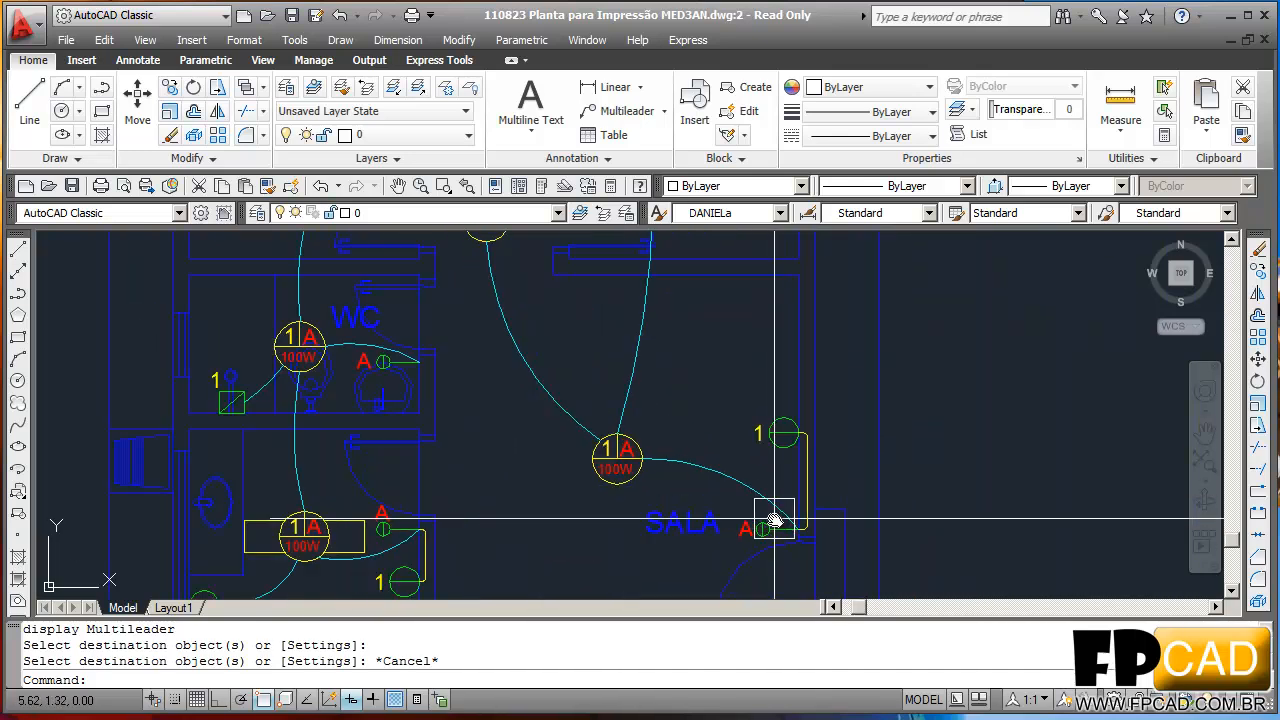
{"action": "middle_click_drag", "start_coordinate": [556, 466], "coordinate": [682, 555]}
{"action": "middle_click_drag", "start_coordinate": [624, 314], "coordinate": [589, 352]}
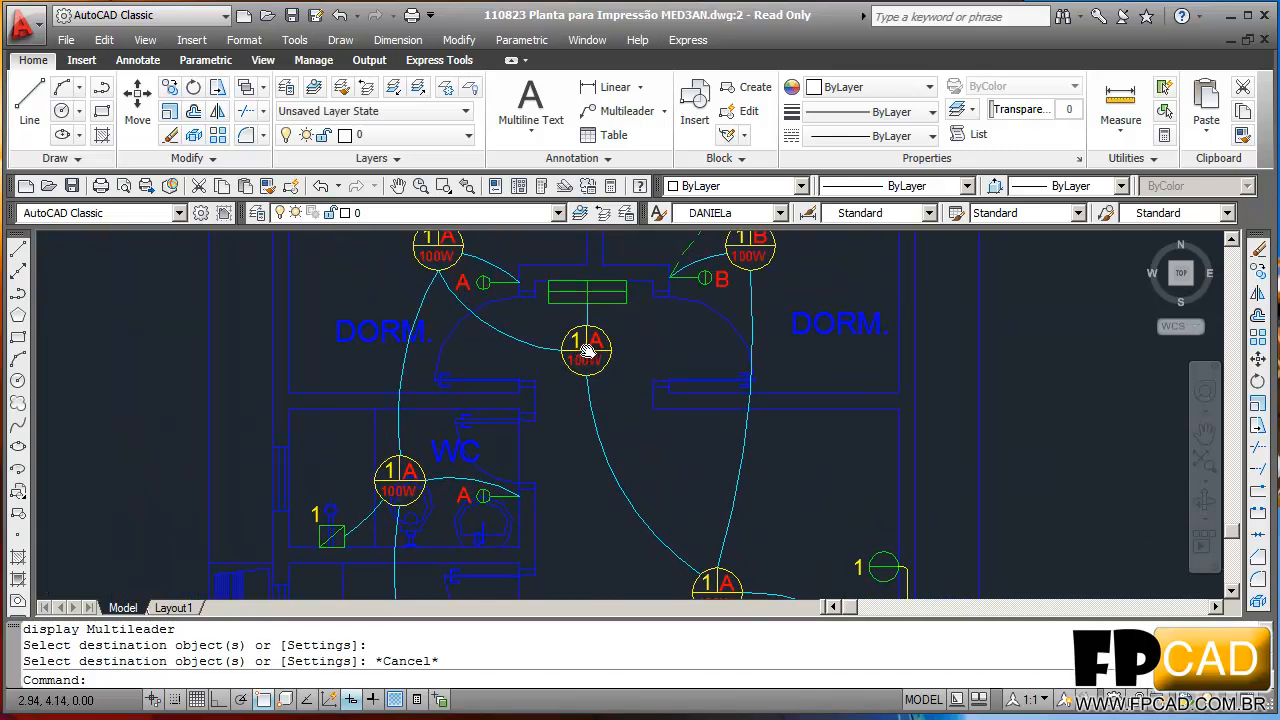
{"action": "middle_click_drag", "start_coordinate": [706, 436], "coordinate": [668, 397]}
{"action": "scroll", "coordinate": [688, 545], "scroll_direction": "down", "scroll_amount": 3}
{"action": "scroll", "coordinate": [636, 355], "scroll_direction": "down", "scroll_amount": 2}
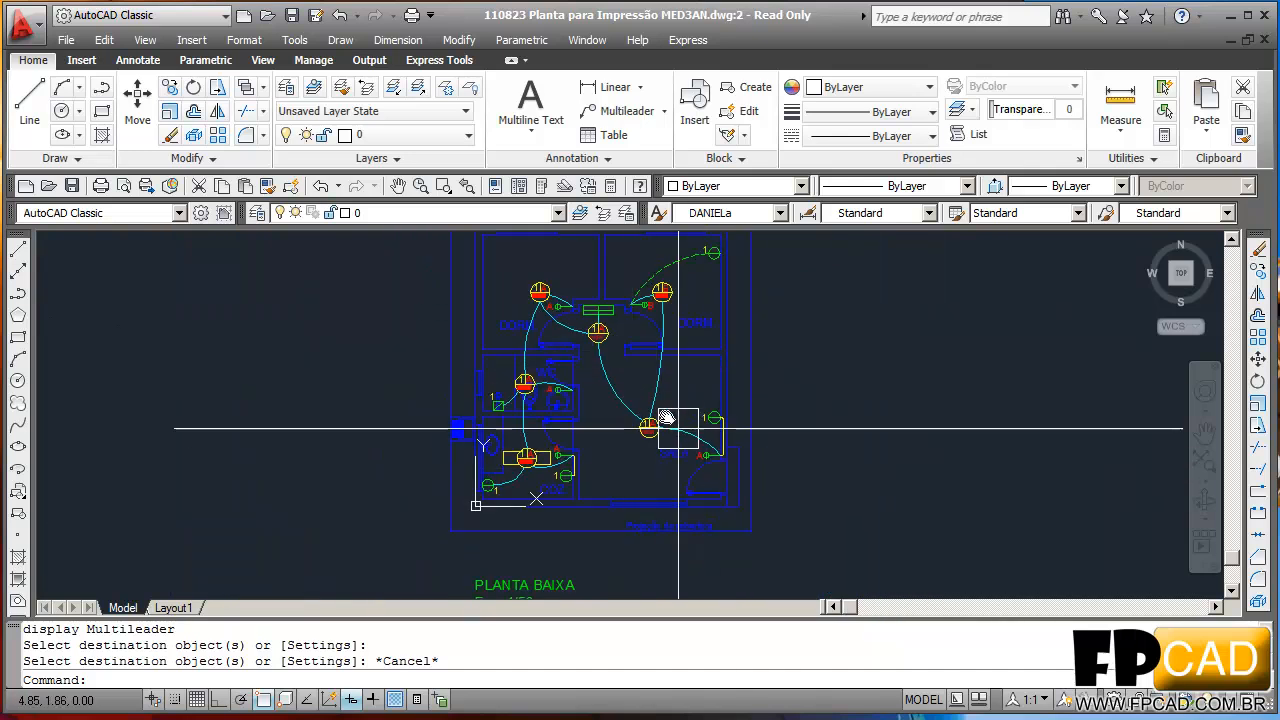
{"action": "scroll", "coordinate": [680, 445], "scroll_direction": "up", "scroll_amount": 5}
{"action": "middle_click_drag", "start_coordinate": [551, 408], "coordinate": [493, 419]}
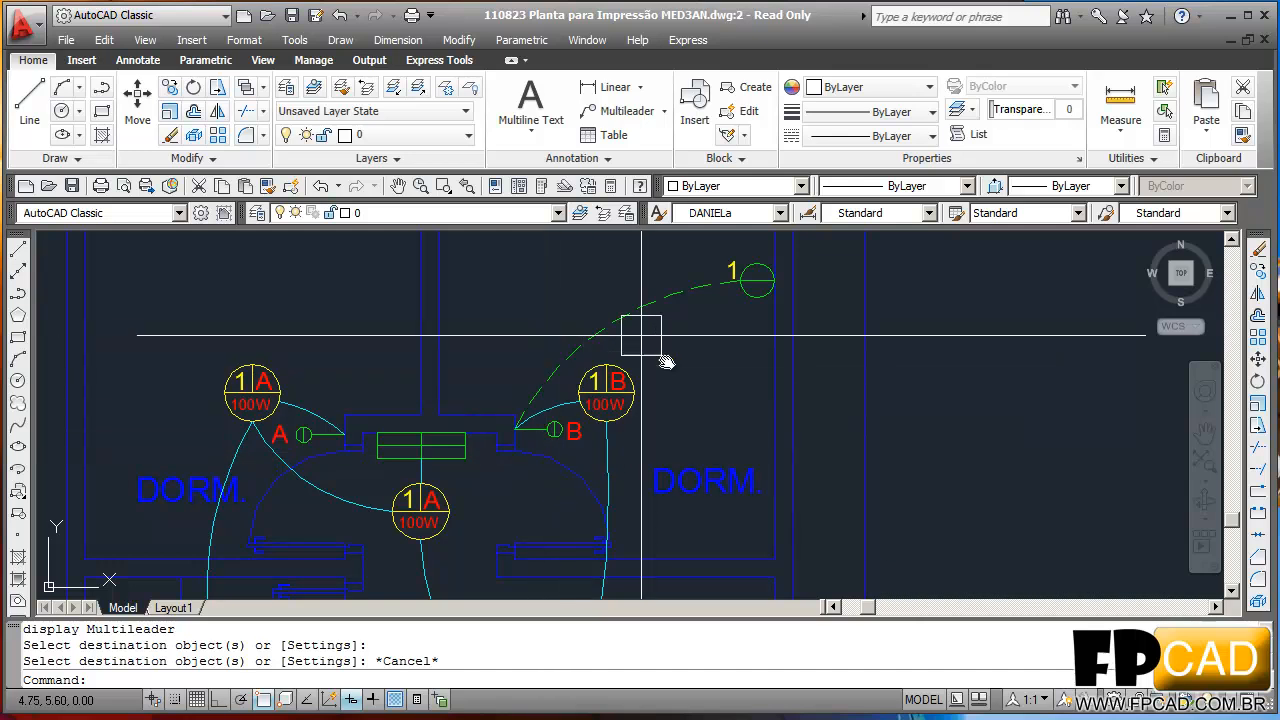
{"action": "scroll", "coordinate": [530, 412], "scroll_direction": "down", "scroll_amount": 3}
{"action": "scroll", "coordinate": [700, 420], "scroll_direction": "up", "scroll_amount": 2}
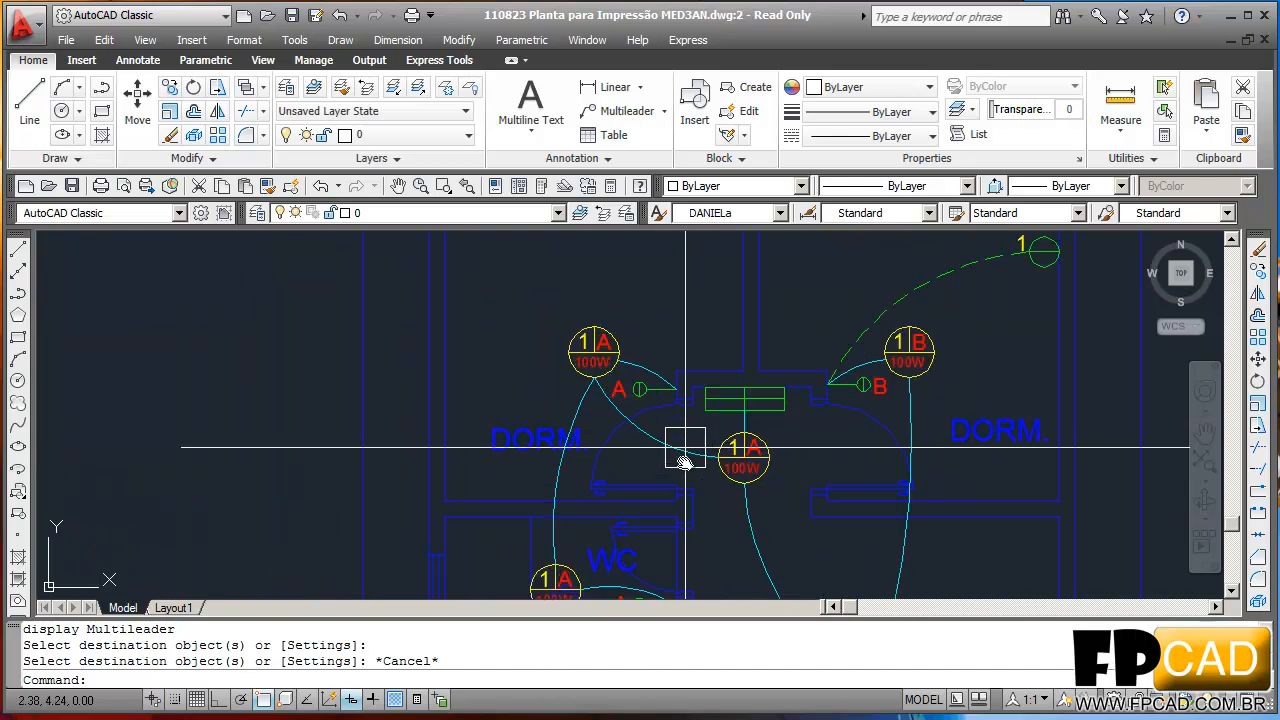
- Change the letter beside the left bedroom's switch to C
{"action": "type", "text": "D"}
{"action": "key", "text": "Return"}
{"action": "scroll", "coordinate": [640, 405], "scroll_direction": "up", "scroll_amount": 5}
{"action": "left_click", "coordinate": [616, 380]}
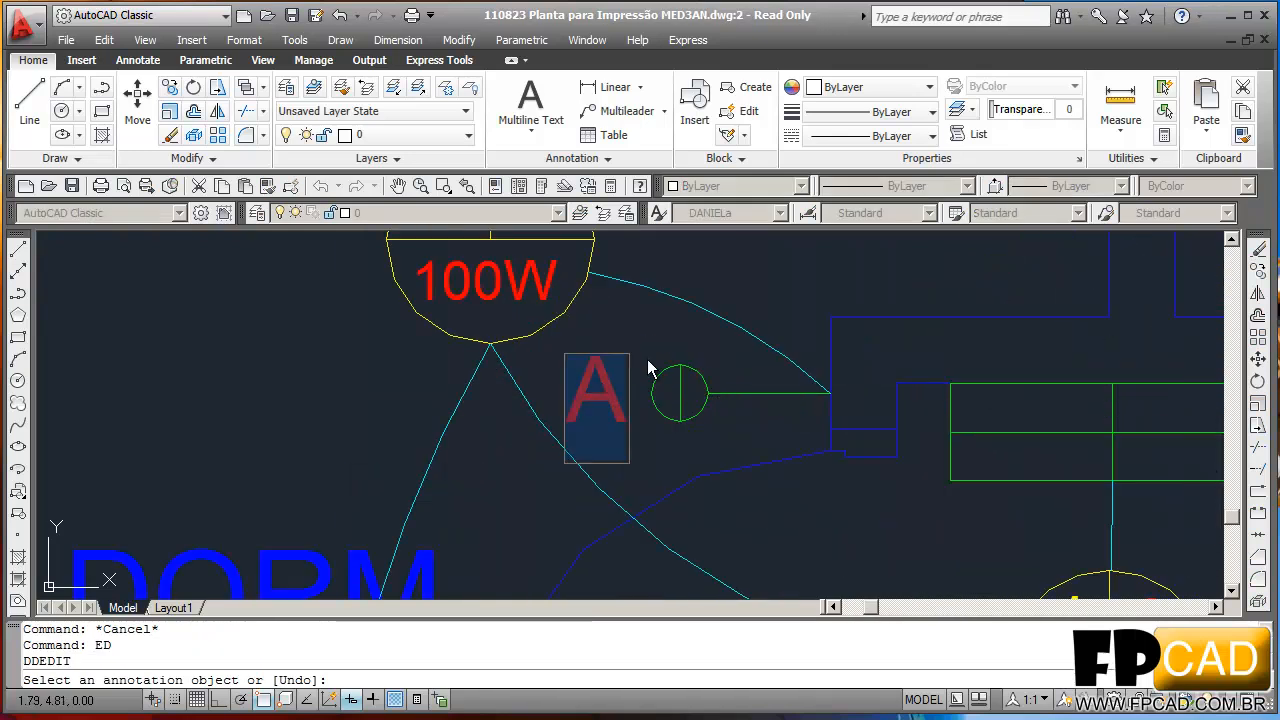
{"action": "left_click", "coordinate": [657, 320]}
{"action": "middle_click_drag", "start_coordinate": [571, 338], "coordinate": [711, 443]}
{"action": "scroll", "coordinate": [786, 475], "scroll_direction": "down", "scroll_amount": 2}
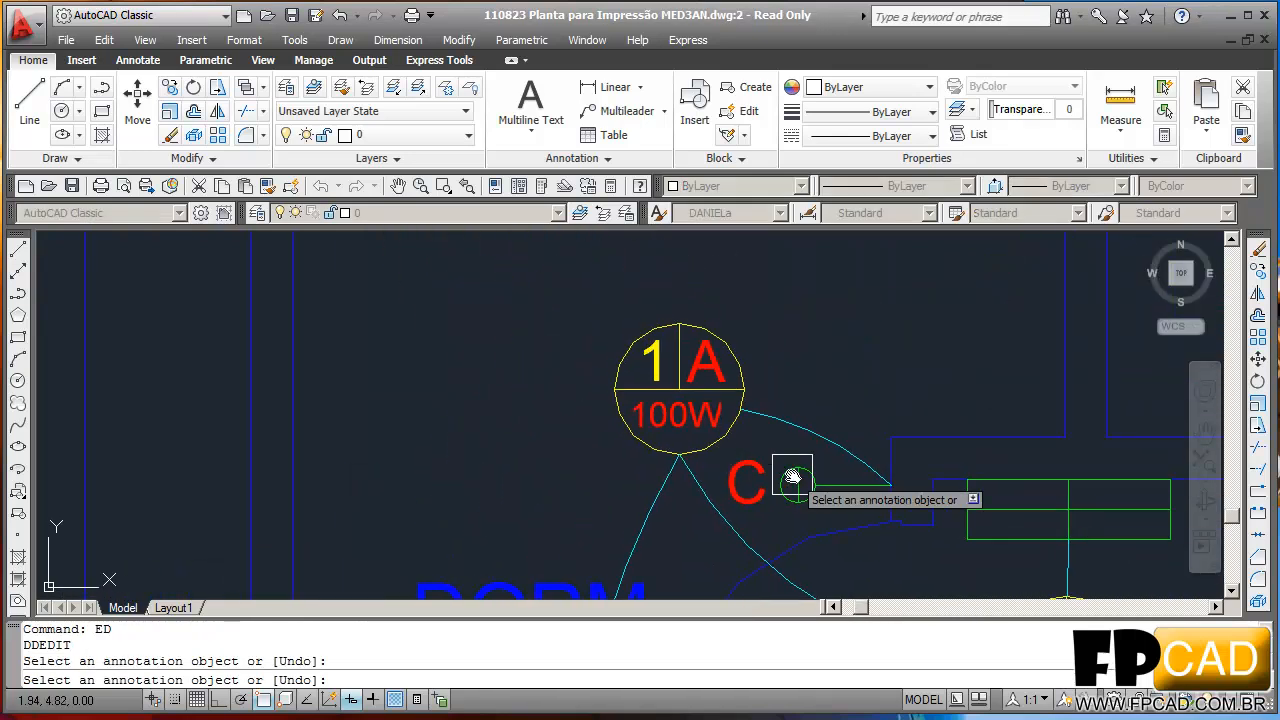
{"action": "key", "text": "Escape"}
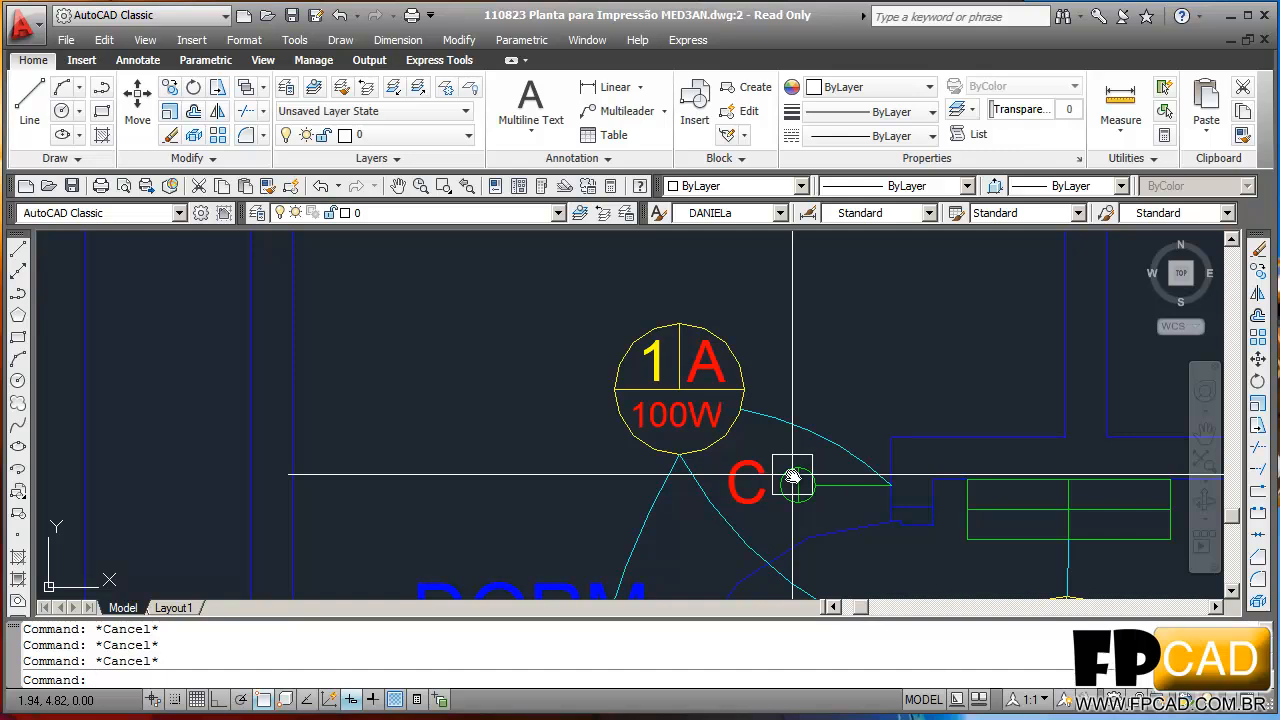
- Change the letter inside the left bedroom's light symbol to C
{"action": "key", "text": "Return"}
{"action": "scroll", "coordinate": [766, 429], "scroll_direction": "up", "scroll_amount": 3}
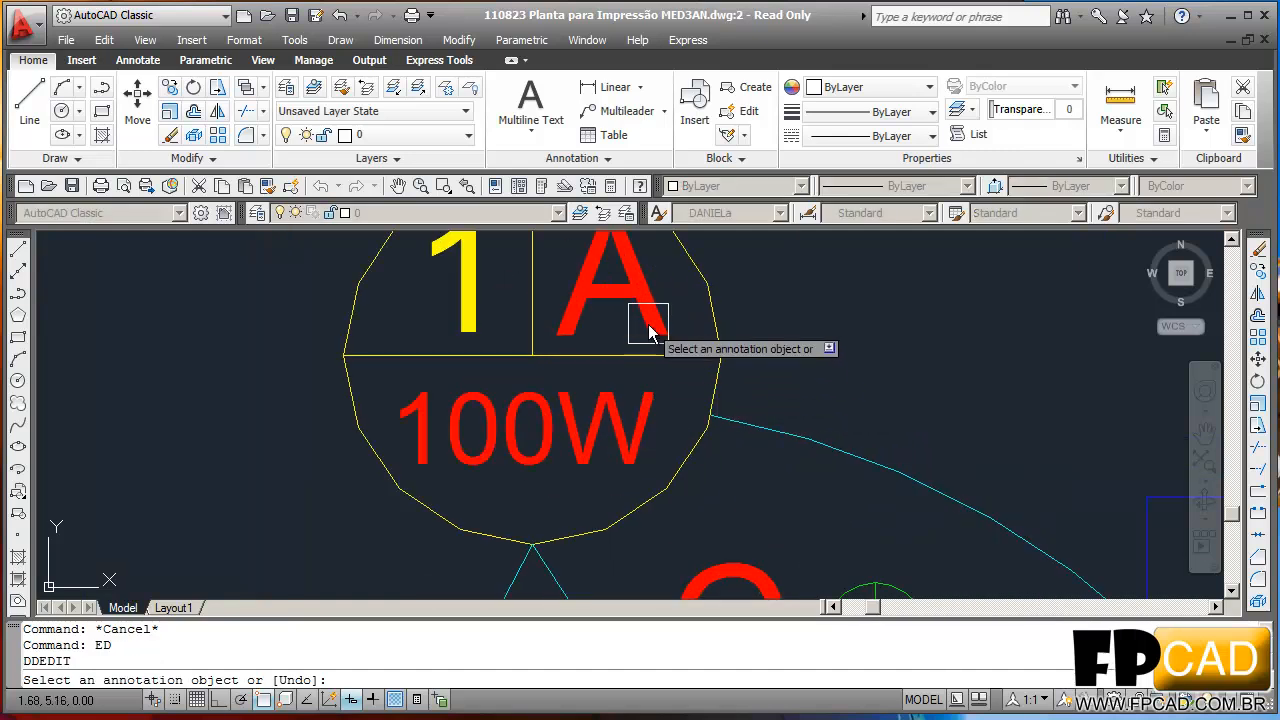
{"action": "left_click", "coordinate": [648, 330]}
{"action": "middle_click_drag", "start_coordinate": [646, 326], "coordinate": [674, 421]}
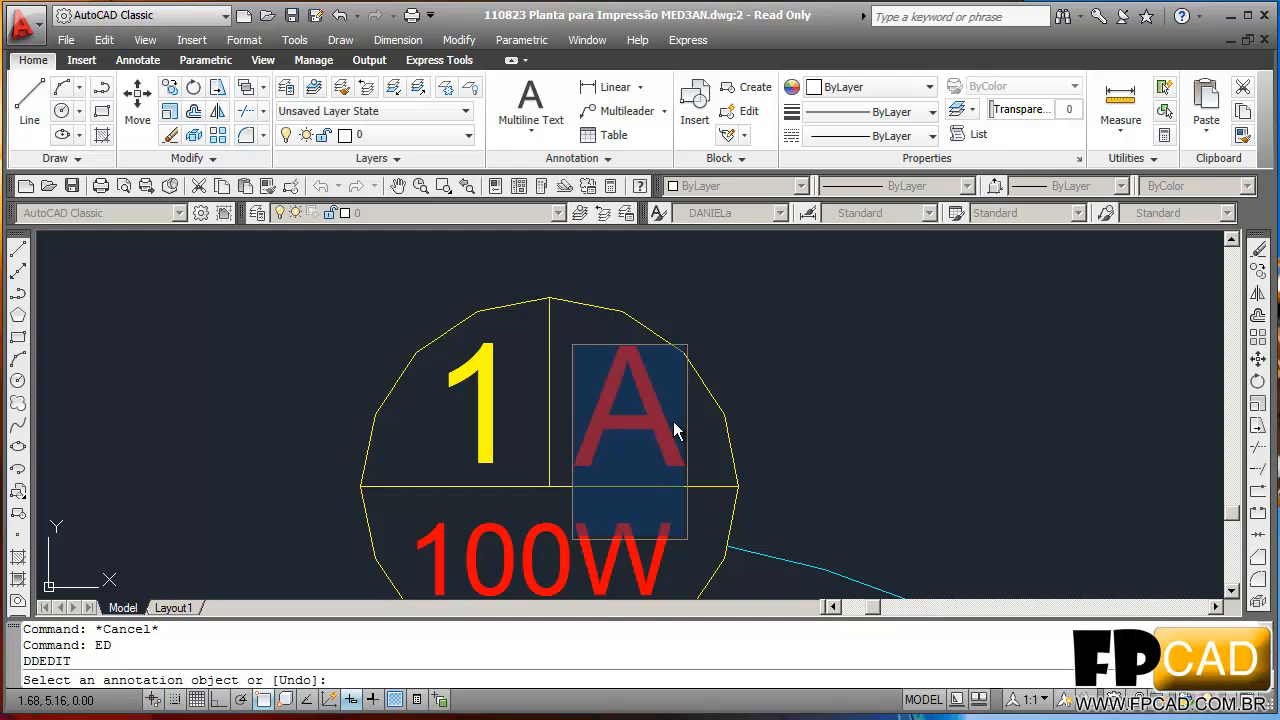
{"action": "type", "text": "C"}
{"action": "key", "text": "Return"}
- Change the letter beside the WC switch to C
{"action": "scroll", "coordinate": [790, 415], "scroll_direction": "down", "scroll_amount": 5}
{"action": "mouse_move", "coordinate": [803, 409]}
{"action": "middle_mouse_down"}
{"action": "mouse_move", "coordinate": [706, 436]}
{"action": "mouse_move", "coordinate": [658, 386]}
{"action": "middle_mouse_up"}
{"action": "scroll", "coordinate": [650, 306], "scroll_direction": "up", "scroll_amount": 3}
{"action": "scroll", "coordinate": [656, 480], "scroll_direction": "down", "scroll_amount": 4}
{"action": "middle_click_drag", "start_coordinate": [650, 515], "coordinate": [611, 413]}
{"action": "scroll", "coordinate": [604, 546], "scroll_direction": "up", "scroll_amount": 6}
{"action": "middle_click_drag", "start_coordinate": [604, 546], "coordinate": [659, 433]}
{"action": "scroll", "coordinate": [659, 433], "scroll_direction": "up", "scroll_amount": 3}
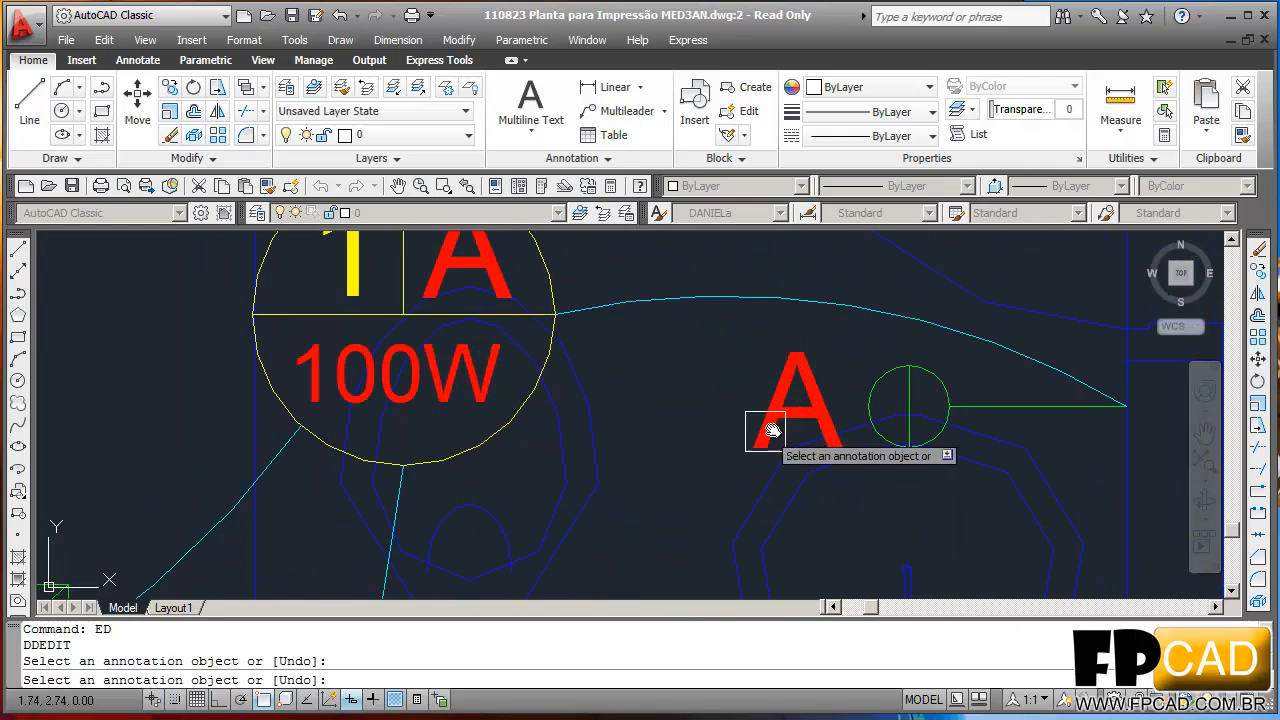
{"action": "left_click", "coordinate": [759, 406]}
{"action": "type", "text": "C"}
{"action": "key", "text": "Return"}
{"action": "scroll", "coordinate": [660, 395], "scroll_direction": "down", "scroll_amount": 3}
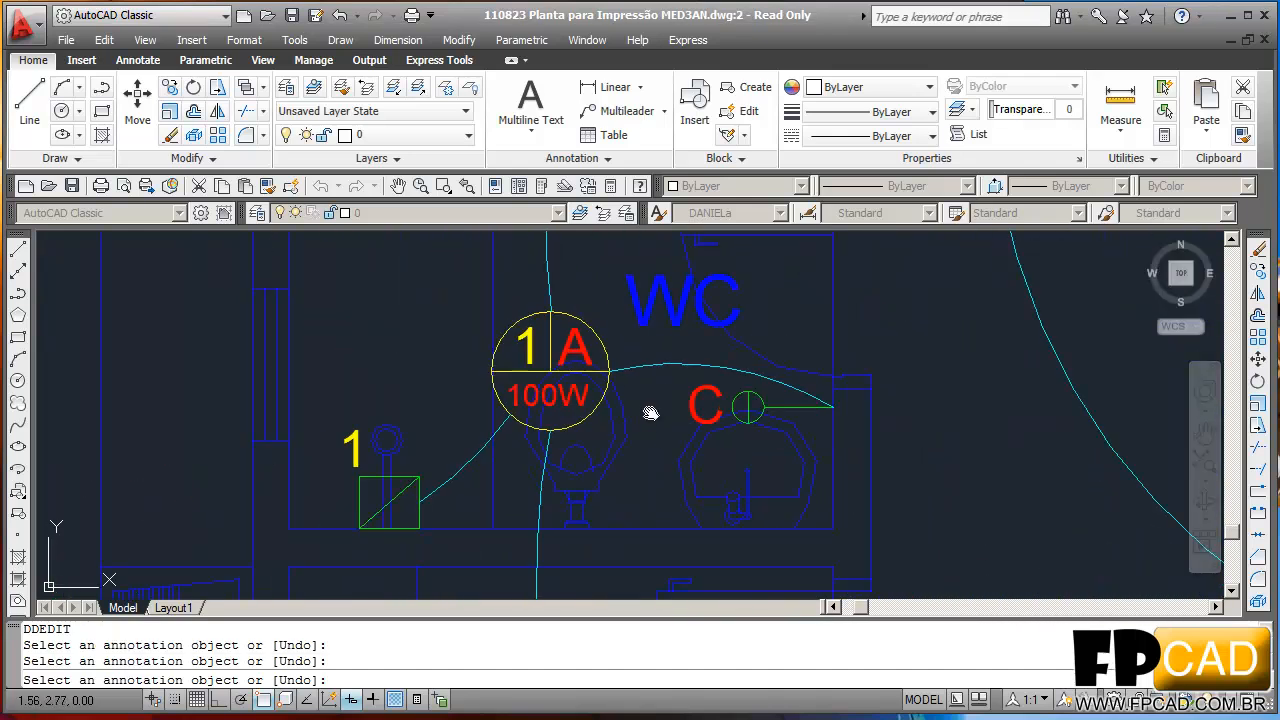
- Change the letter inside the WC light symbol to C
{"action": "key", "text": "Escape"}
{"action": "key", "text": "Escape"}
{"action": "type", "text": "ED"}
{"action": "key", "text": "Return"}
{"action": "scroll", "coordinate": [661, 387], "scroll_direction": "up", "scroll_amount": 3}
{"action": "left_click", "coordinate": [659, 366]}
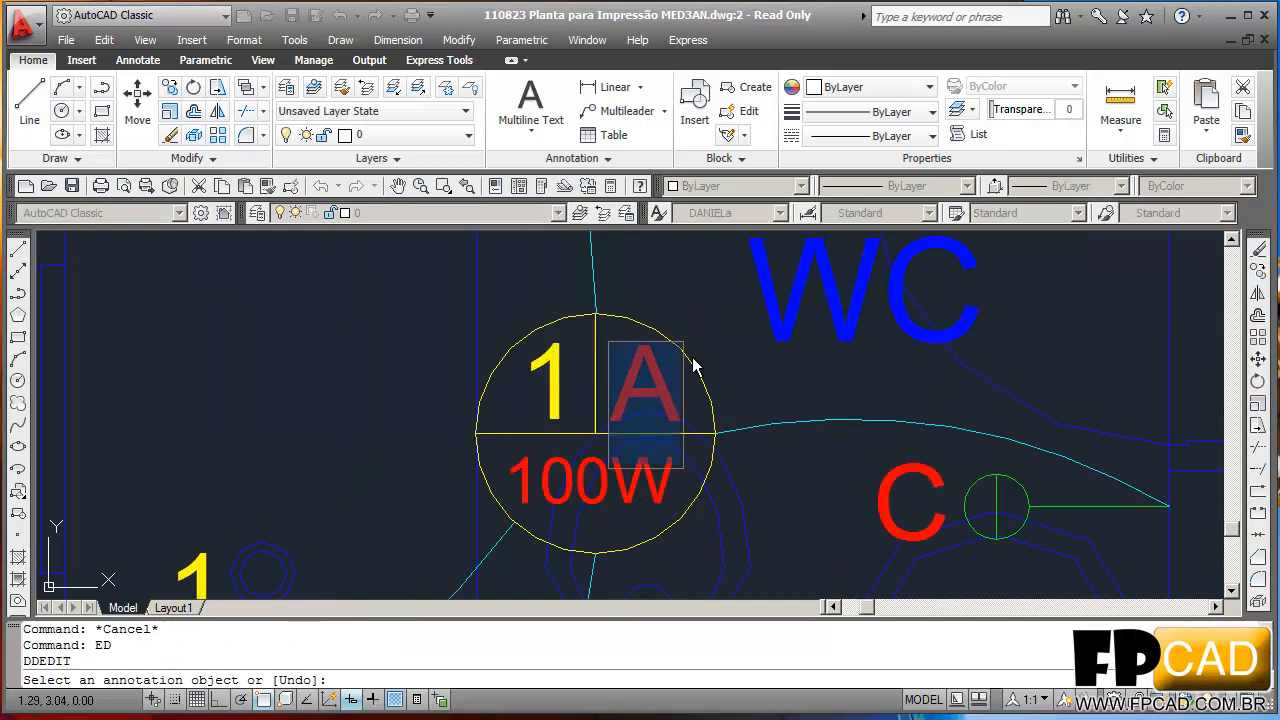
{"action": "key", "text": "Return"}
{"action": "scroll", "coordinate": [600, 360], "scroll_direction": "down", "scroll_amount": 3}
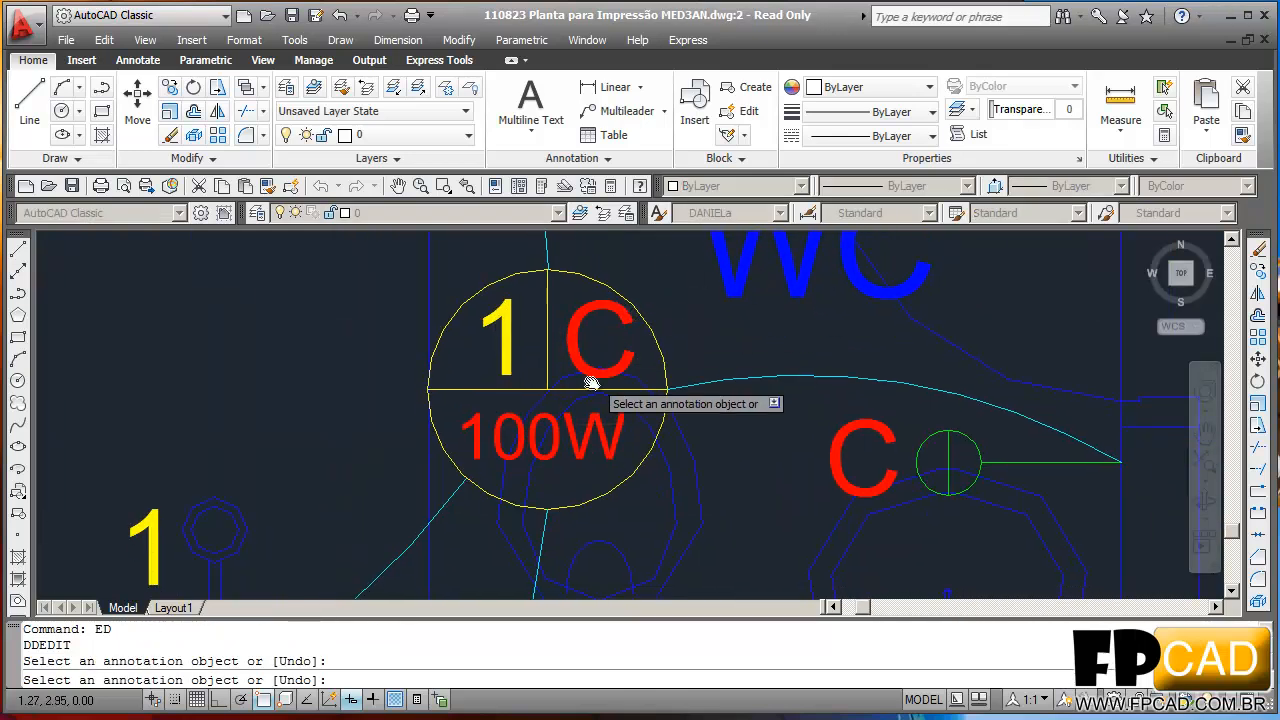
{"action": "key", "text": "Escape"}
{"action": "key", "text": "Escape"}
{"action": "key", "text": "Escape"}
- Change the letter inside the WC light symbol to D
{"action": "scroll", "coordinate": [649, 406], "scroll_direction": "up", "scroll_amount": 5}
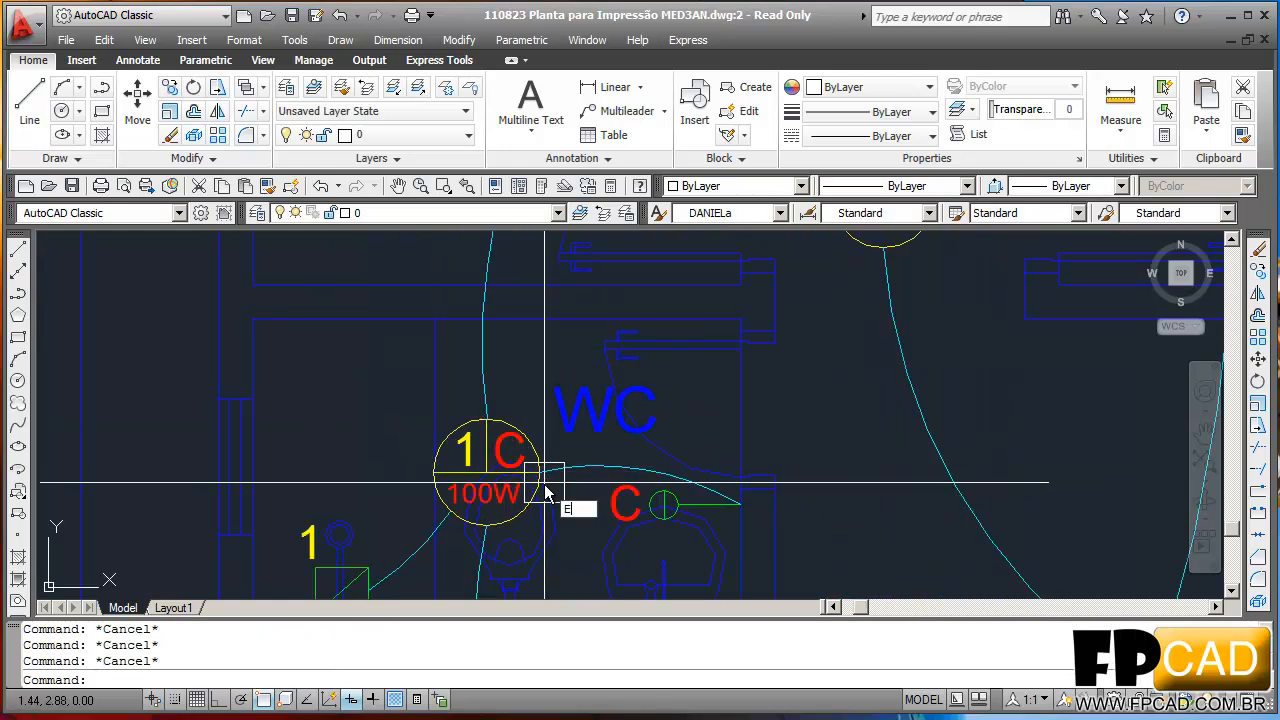
{"action": "type", "text": "ED"}
{"action": "key", "text": "Return"}
{"action": "scroll", "coordinate": [534, 463], "scroll_direction": "up", "scroll_amount": 9}
{"action": "left_click", "coordinate": [496, 437]}
{"action": "type", "text": "D"}
{"action": "key", "text": "Return"}
{"action": "scroll", "coordinate": [664, 538], "scroll_direction": "down", "scroll_amount": 1}
{"action": "middle_click_drag", "start_coordinate": [674, 549], "coordinate": [622, 345]}
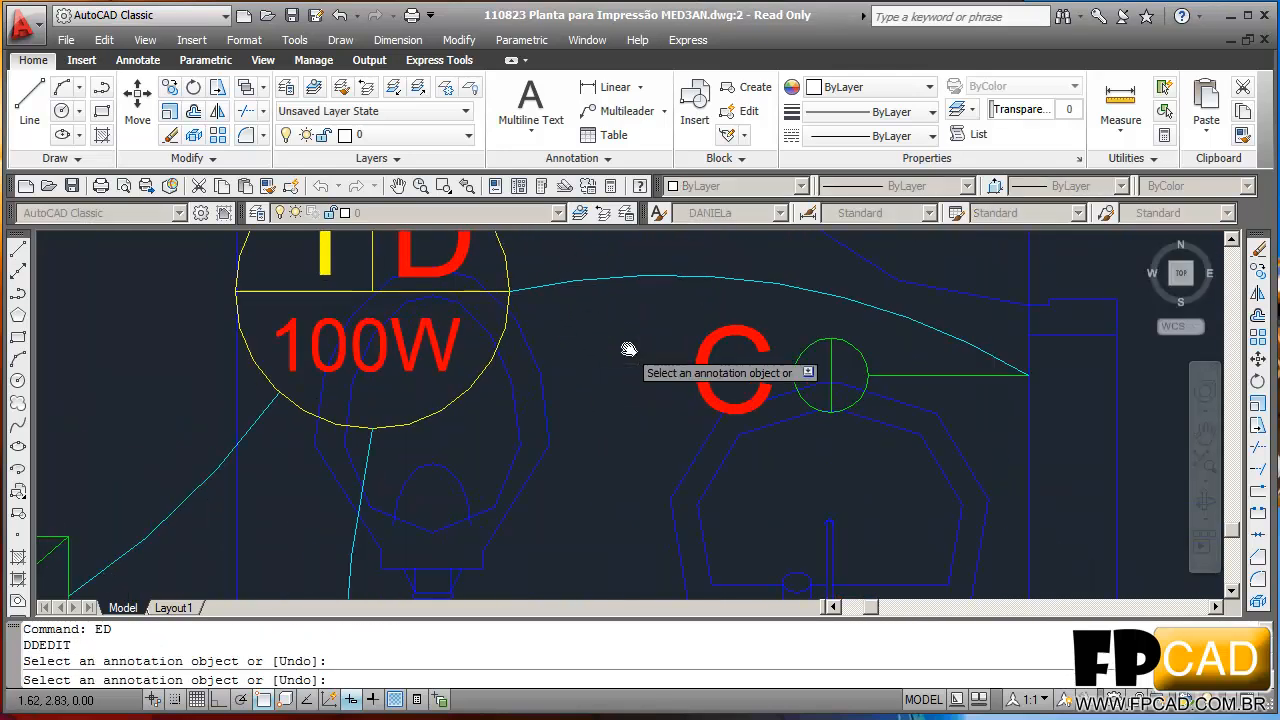
{"action": "scroll", "coordinate": [622, 345], "scroll_direction": "up", "scroll_amount": 1}
{"action": "key", "text": "Escape"}
{"action": "key", "text": "Escape"}
{"action": "key", "text": "Escape"}
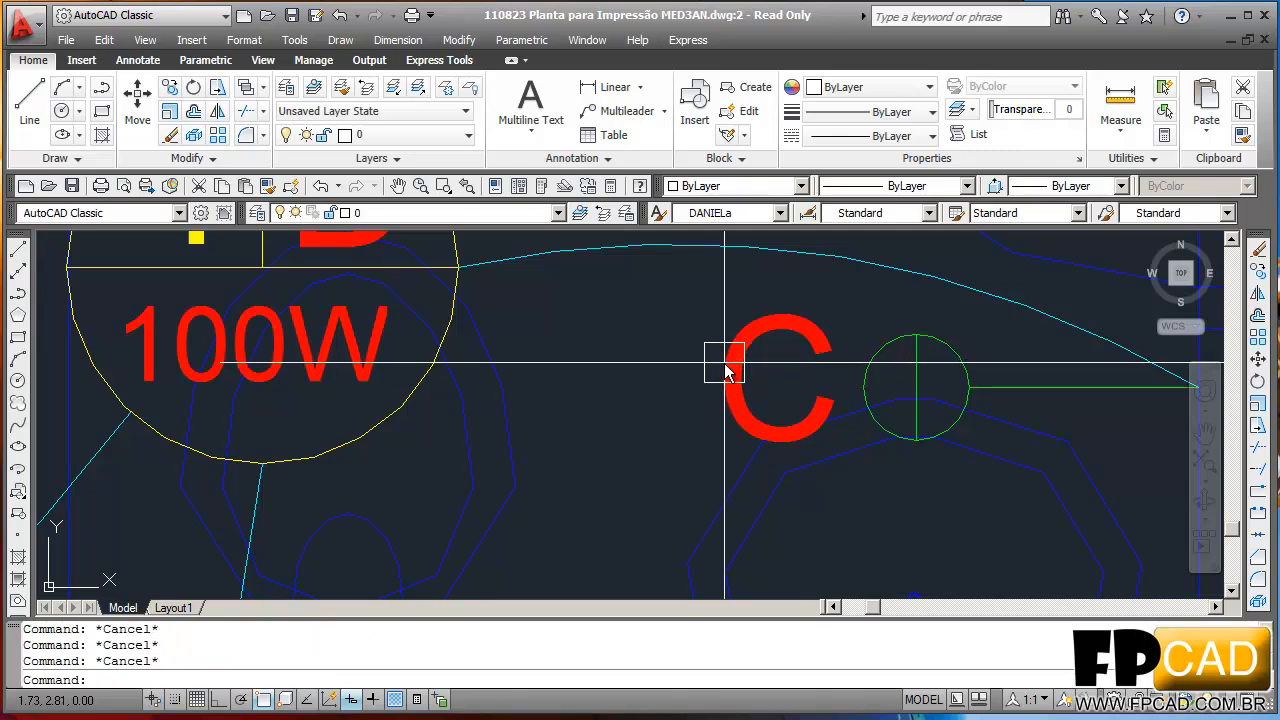
- Change the letter beside the WC switch to D
{"action": "type", "text": "ED"}
{"action": "key", "text": "Return"}
{"action": "left_click", "coordinate": [722, 340]}
{"action": "type", "text": "D"}
{"action": "key", "text": "Return"}
{"action": "scroll", "coordinate": [642, 374], "scroll_direction": "down", "scroll_amount": 4}
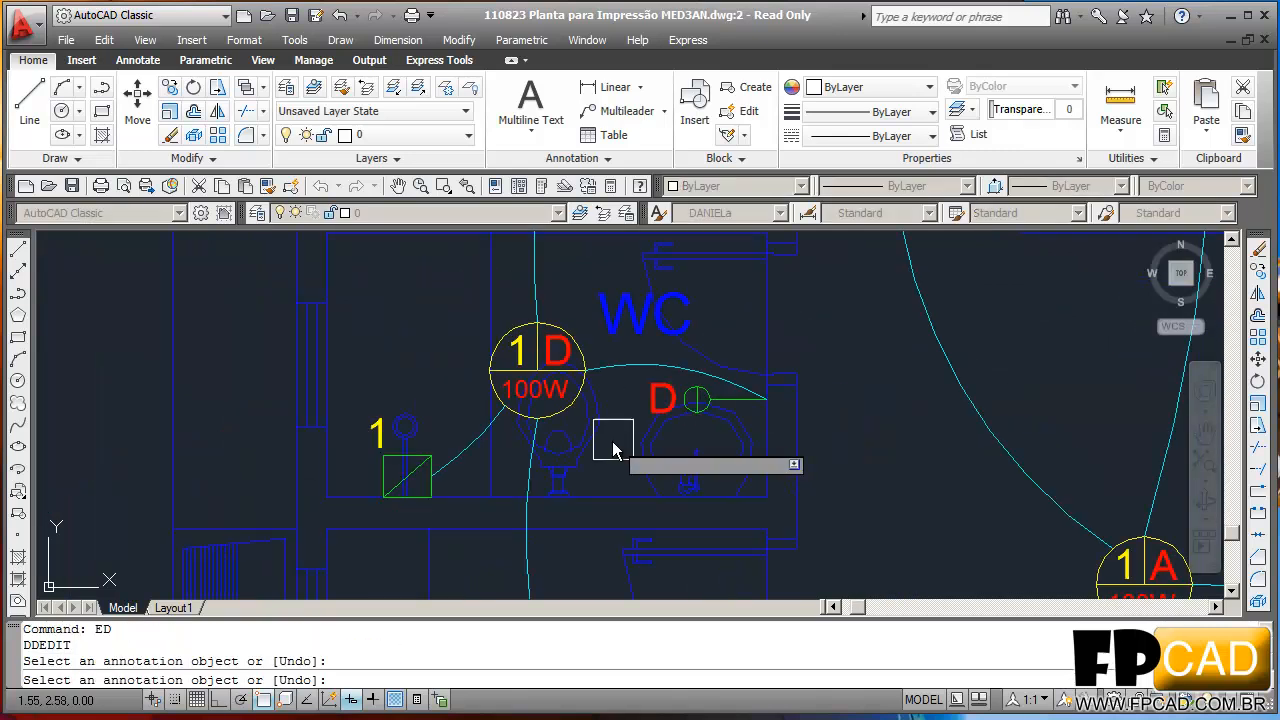
{"action": "key", "text": "Escape"}
{"action": "scroll", "coordinate": [732, 432], "scroll_direction": "up", "scroll_amount": 3}
{"action": "key", "text": "Escape"}
{"action": "key", "text": "Escape"}
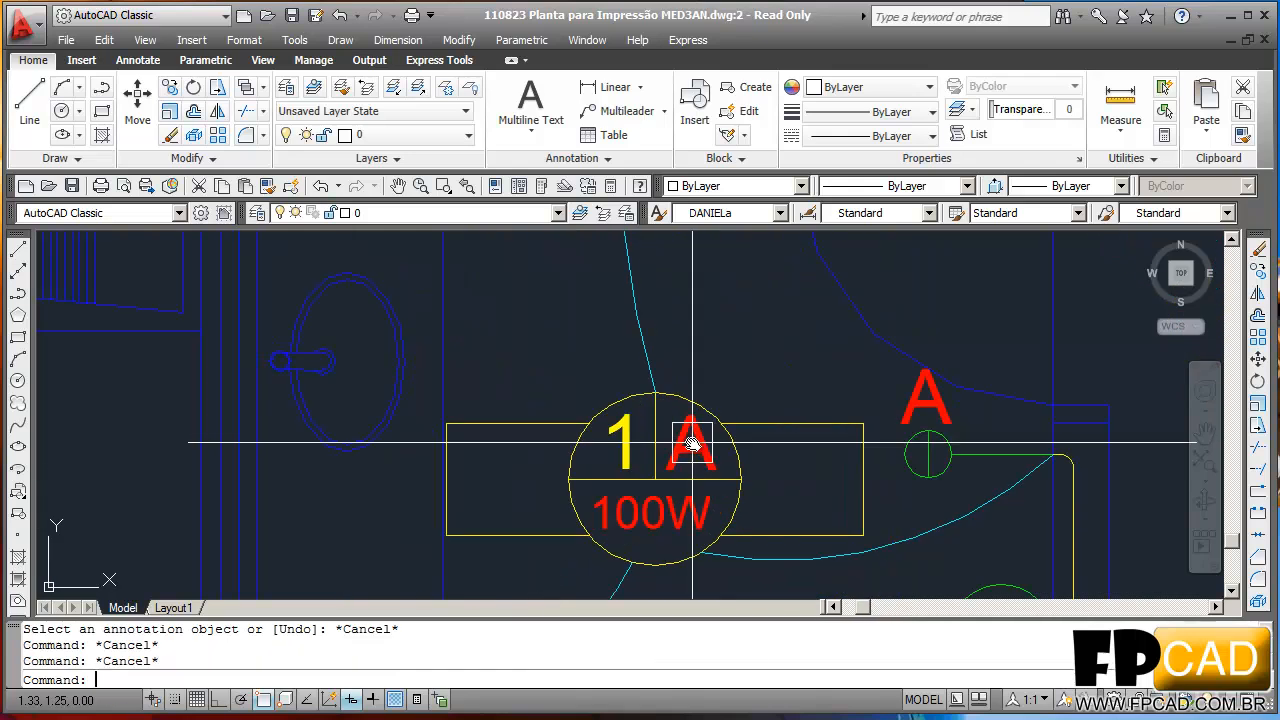
- Change the letter inside the COZ light symbol to F
{"action": "scroll", "coordinate": [705, 455], "scroll_direction": "up", "scroll_amount": 1}
{"action": "type", "text": "ED"}
{"action": "key", "text": "Return"}
{"action": "left_click", "coordinate": [675, 432]}
{"action": "type", "text": "F"}
{"action": "left_click", "coordinate": [817, 294]}
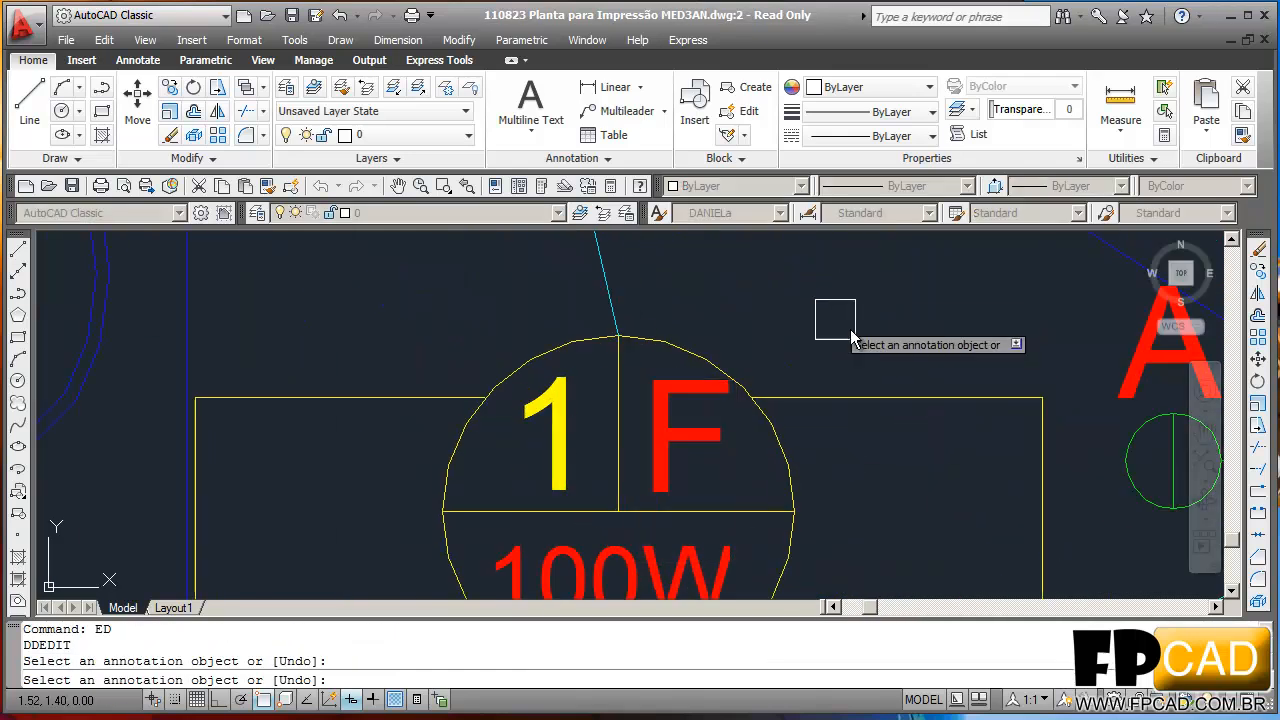
- Change the letter above the COZ switch to F
{"action": "middle_click_drag", "start_coordinate": [1075, 342], "coordinate": [843, 425]}
{"action": "left_click", "coordinate": [902, 432]}
{"action": "type", "text": "F"}
{"action": "scroll", "coordinate": [765, 360], "scroll_direction": "down", "scroll_amount": 4}
{"action": "left_click", "coordinate": [747, 357]}
{"action": "scroll", "coordinate": [702, 375], "scroll_direction": "down", "scroll_amount": 5}
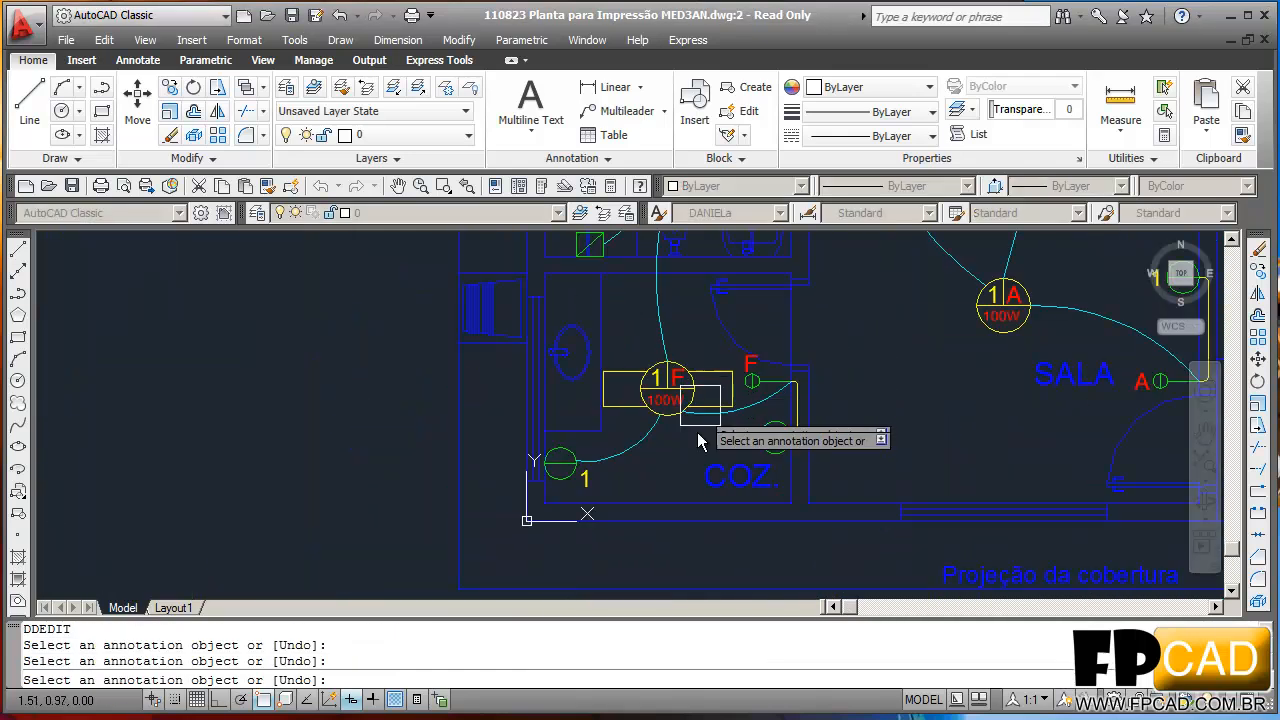
{"action": "key", "text": "Escape"}
{"action": "scroll", "coordinate": [626, 457], "scroll_direction": "up", "scroll_amount": 2}
{"action": "key", "text": "Escape"}
{"action": "scroll", "coordinate": [603, 451], "scroll_direction": "up", "scroll_amount": 3}
{"action": "middle_click_drag", "start_coordinate": [700, 450], "coordinate": [708, 455]}
{"action": "scroll", "coordinate": [708, 455], "scroll_direction": "down", "scroll_amount": 6}
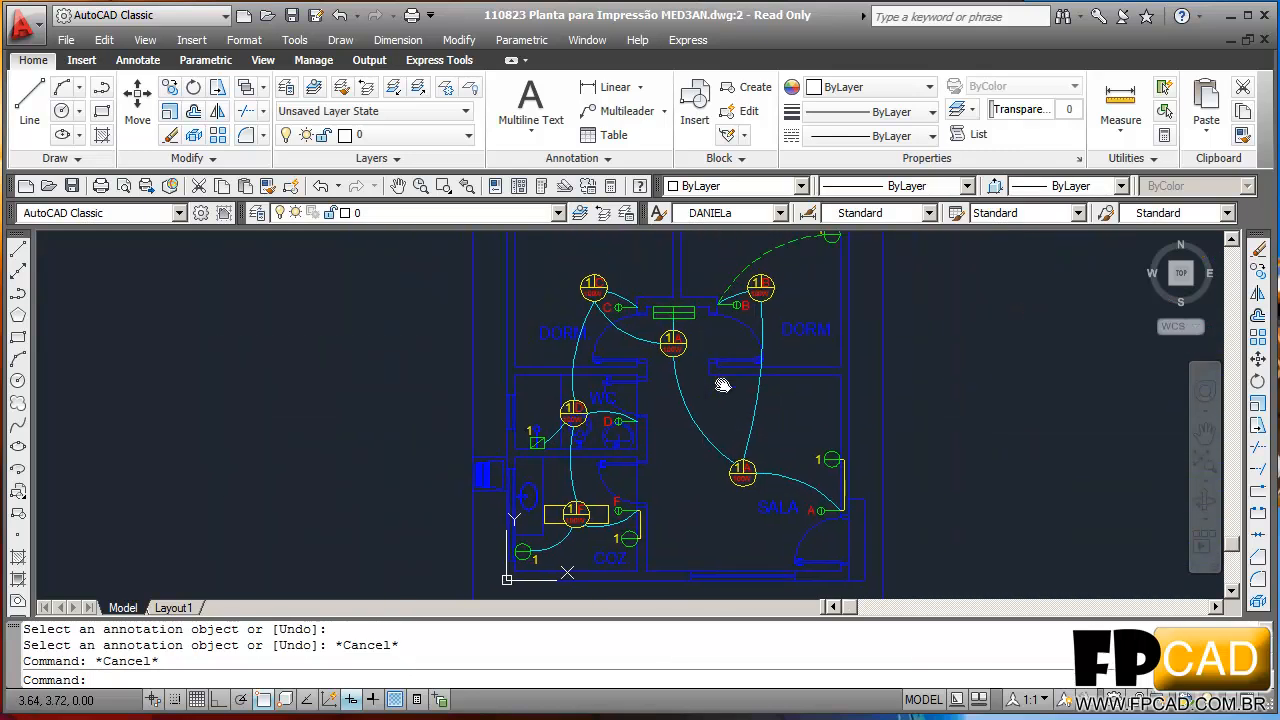
{"action": "middle_click_drag", "start_coordinate": [706, 363], "coordinate": [737, 404]}
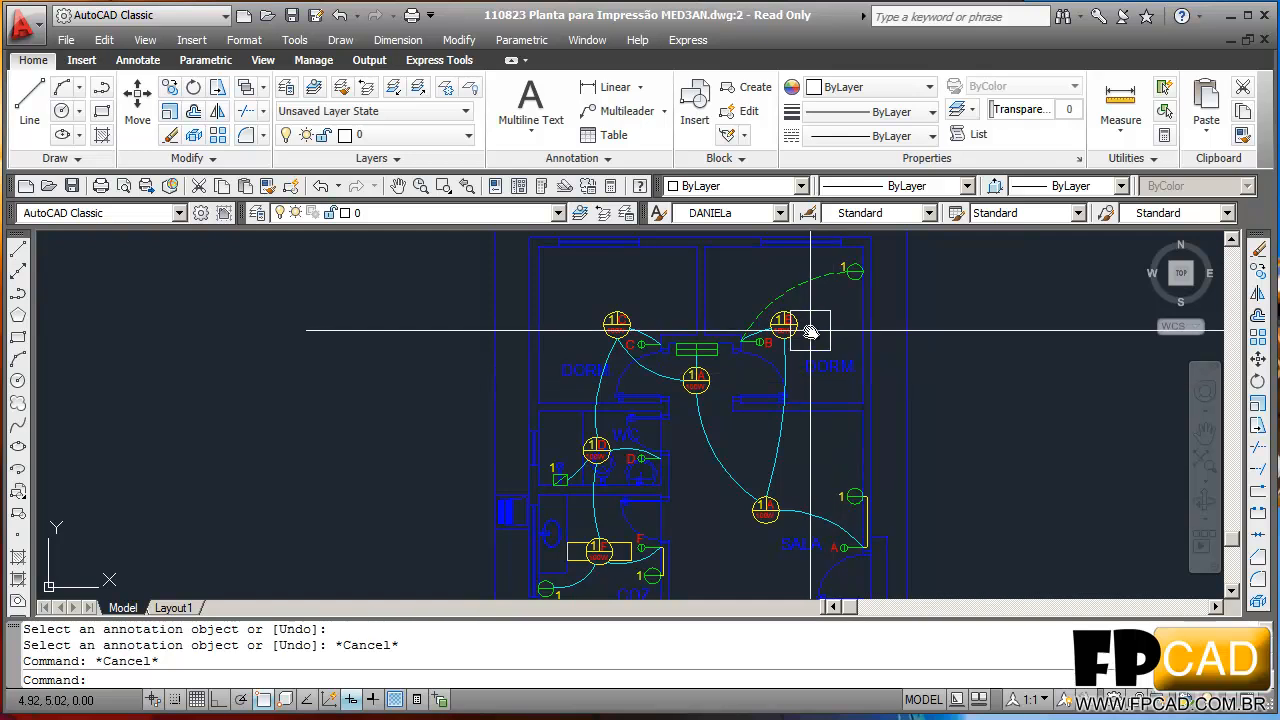
{"action": "middle_click_drag", "start_coordinate": [803, 391], "coordinate": [782, 372]}
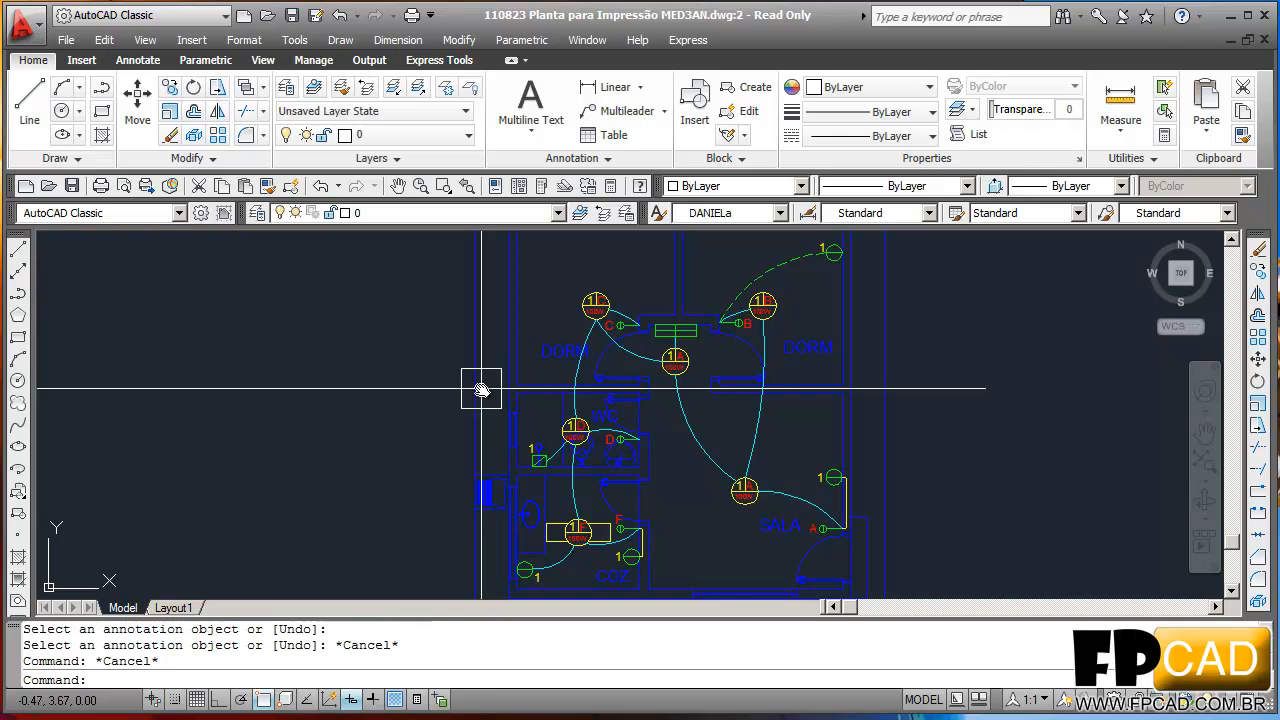
{"action": "scroll", "coordinate": [612, 408], "scroll_direction": "up", "scroll_amount": 5}
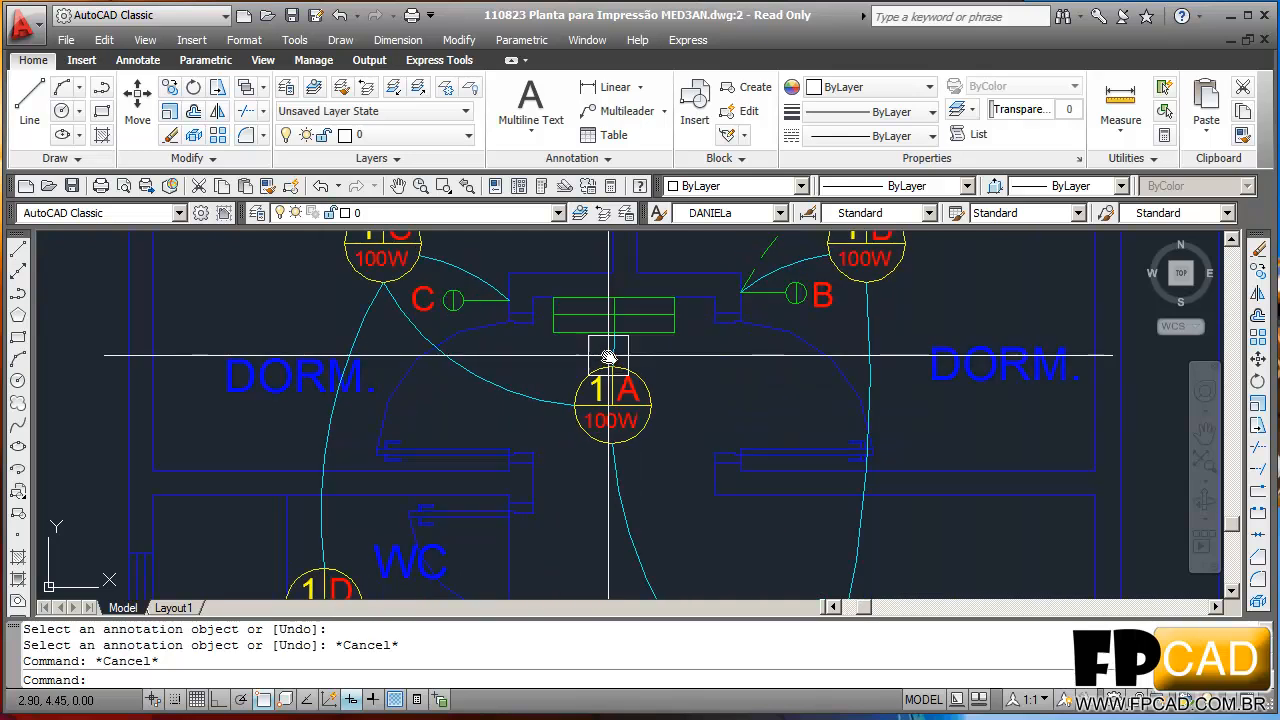
- Examine the circuit numbers and the light and switch letters in every room of the plan
{"action": "scroll", "coordinate": [609, 357], "scroll_direction": "down", "scroll_amount": 2}
{"action": "scroll", "coordinate": [608, 400], "scroll_direction": "down", "scroll_amount": 3}
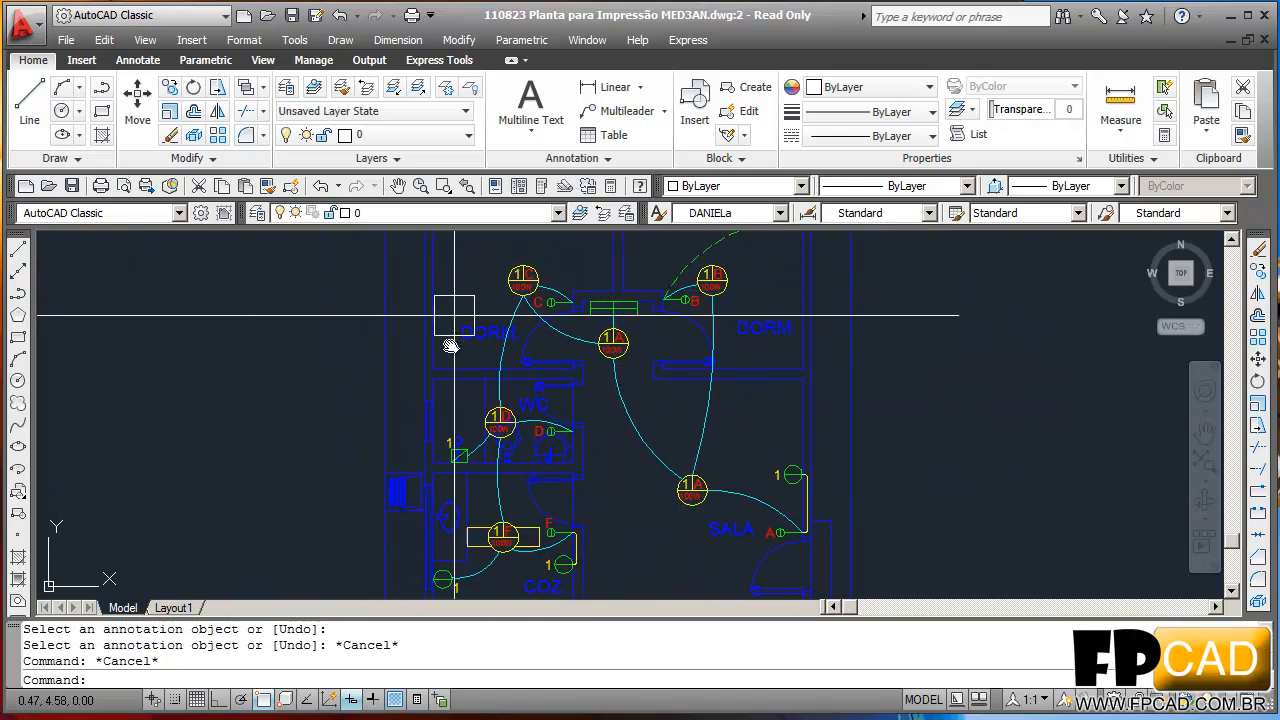
{"action": "middle_click_drag", "start_coordinate": [696, 470], "coordinate": [734, 401]}
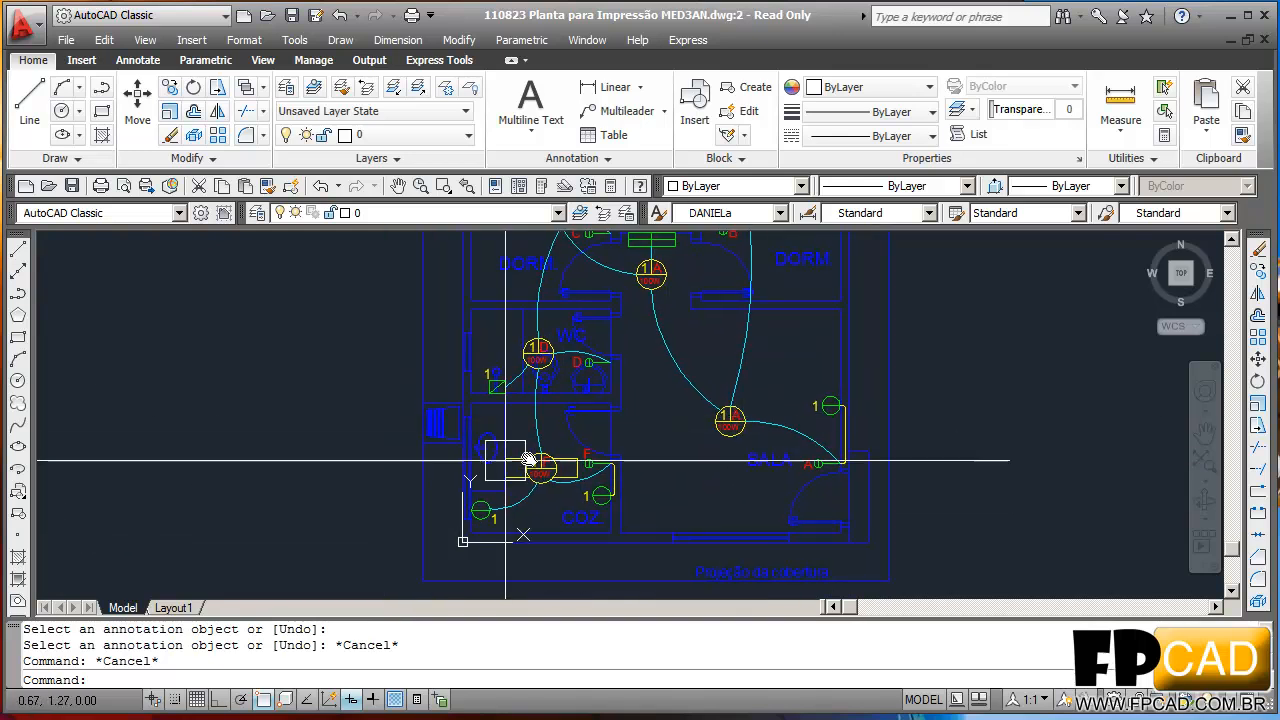
{"action": "scroll", "coordinate": [522, 458], "scroll_direction": "up", "scroll_amount": 3}
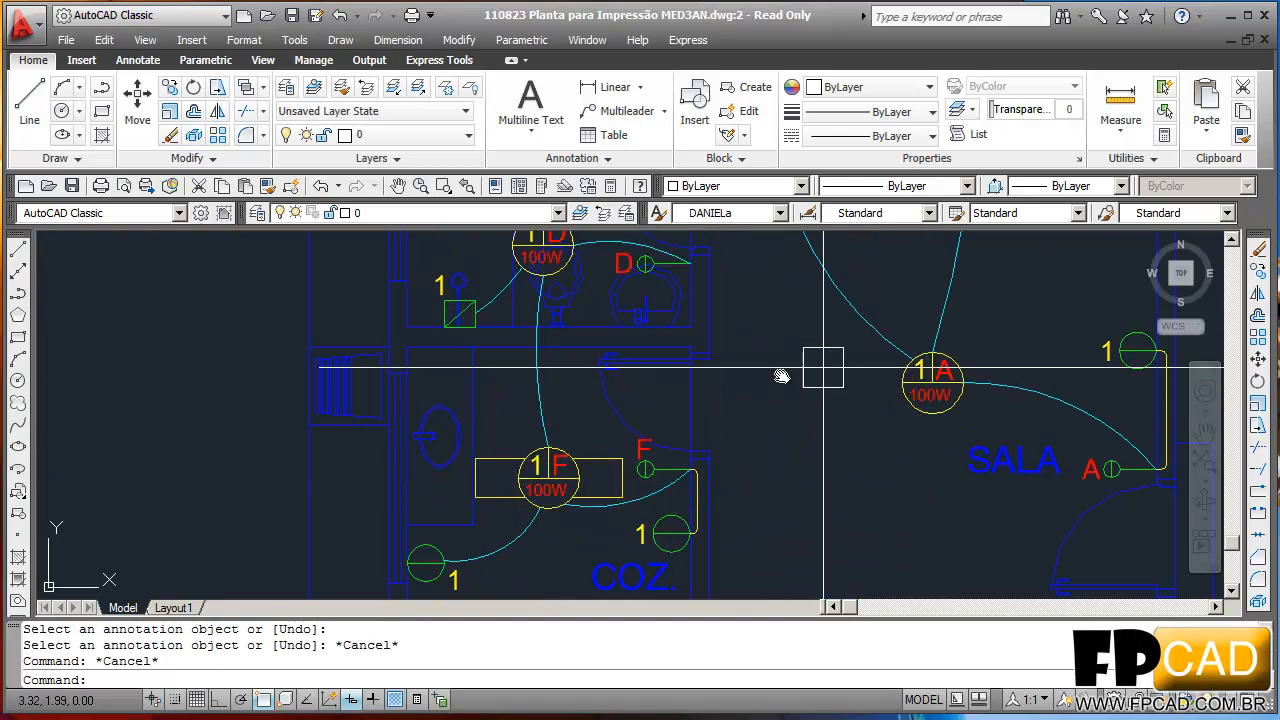
{"action": "scroll", "coordinate": [480, 500], "scroll_direction": "up", "scroll_amount": 1}
{"action": "scroll", "coordinate": [557, 508], "scroll_direction": "up", "scroll_amount": 1}
{"action": "scroll", "coordinate": [569, 527], "scroll_direction": "down", "scroll_amount": 1}
{"action": "mouse_move", "coordinate": [911, 439]}
{"action": "middle_mouse_down"}
{"action": "mouse_move", "coordinate": [837, 474]}
{"action": "mouse_move", "coordinate": [889, 677]}
{"action": "middle_mouse_up"}
{"action": "middle_click_drag", "start_coordinate": [755, 475], "coordinate": [609, 719]}
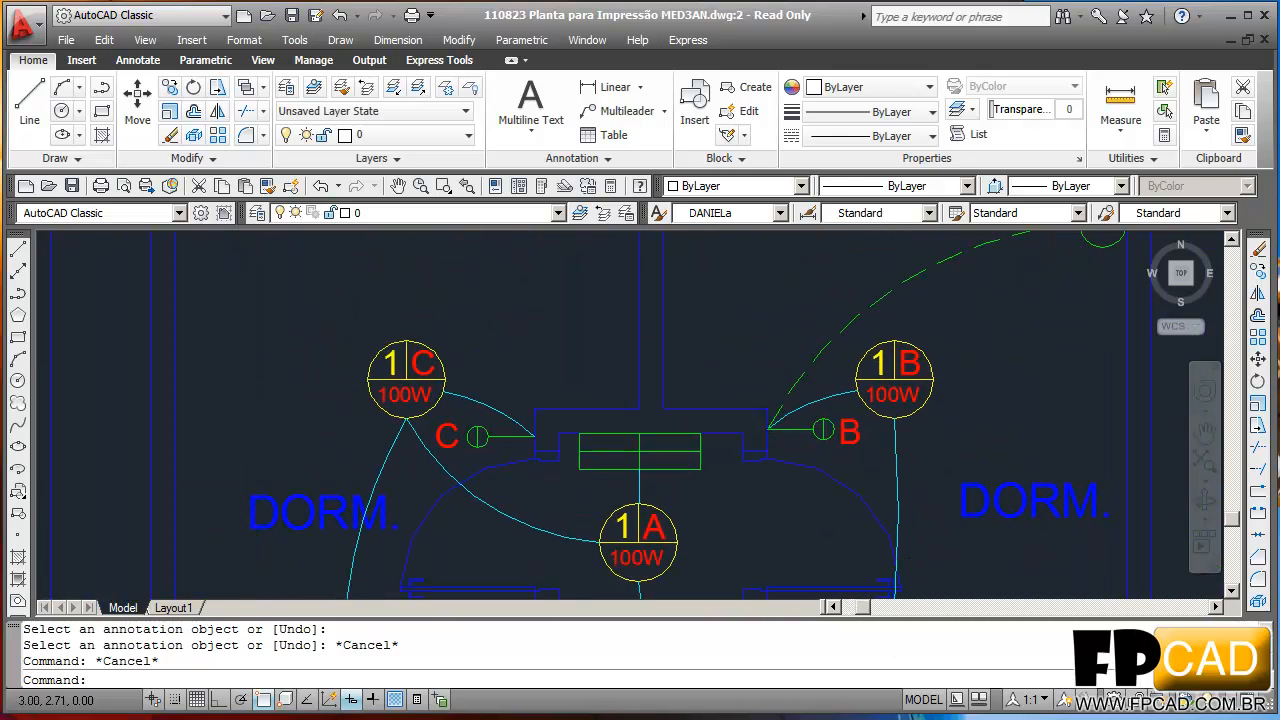
{"action": "scroll", "coordinate": [760, 330], "scroll_direction": "down", "scroll_amount": 2}
{"action": "middle_click_drag", "start_coordinate": [720, 538], "coordinate": [763, 251]}
{"action": "middle_click_drag", "start_coordinate": [624, 470], "coordinate": [708, 391]}
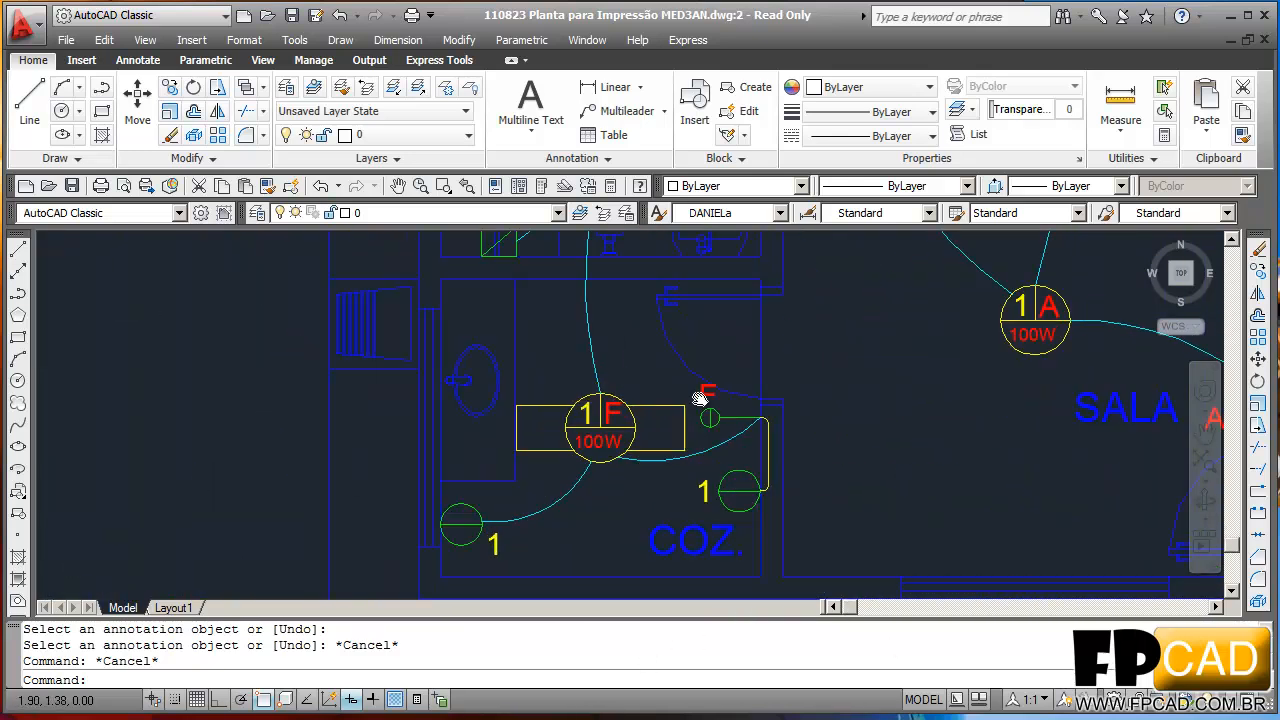
{"action": "scroll", "coordinate": [698, 398], "scroll_direction": "up", "scroll_amount": 3}
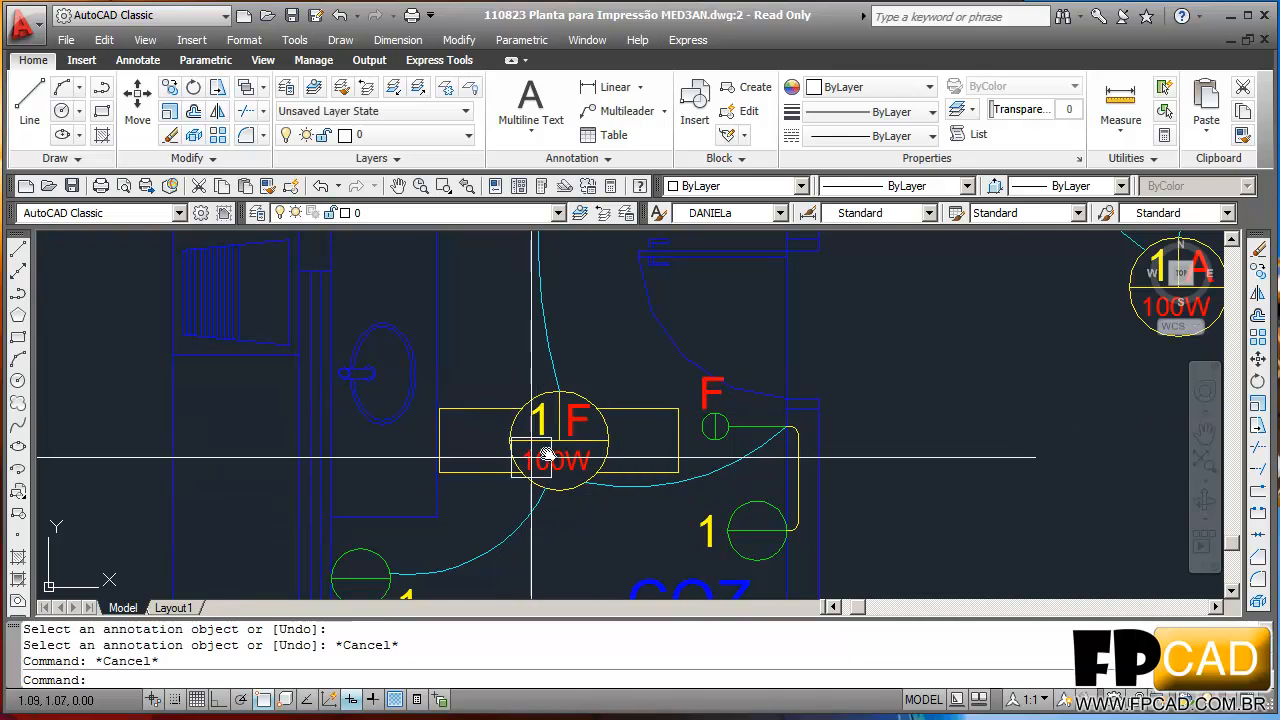
{"action": "mouse_move", "coordinate": [520, 487]}
{"action": "middle_mouse_down"}
{"action": "mouse_move", "coordinate": [557, 428]}
{"action": "mouse_move", "coordinate": [591, 440]}
{"action": "middle_mouse_up"}
{"action": "scroll", "coordinate": [560, 430], "scroll_direction": "down", "scroll_amount": 4}
{"action": "scroll", "coordinate": [591, 440], "scroll_direction": "up", "scroll_amount": 3}
{"action": "mouse_move", "coordinate": [591, 440]}
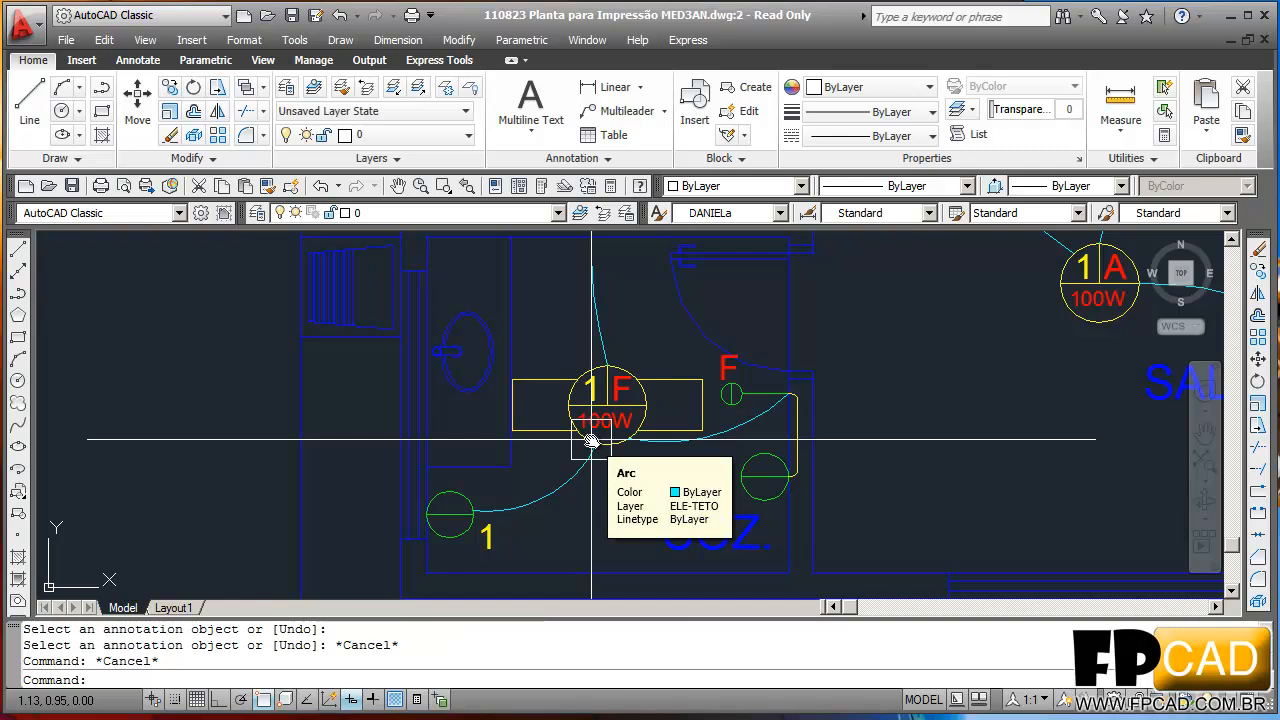
{"action": "scroll", "coordinate": [642, 344], "scroll_direction": "down", "scroll_amount": 2}
{"action": "middle_click_drag", "start_coordinate": [638, 344], "coordinate": [571, 346]}
{"action": "middle_click_drag", "start_coordinate": [762, 385], "coordinate": [596, 427]}
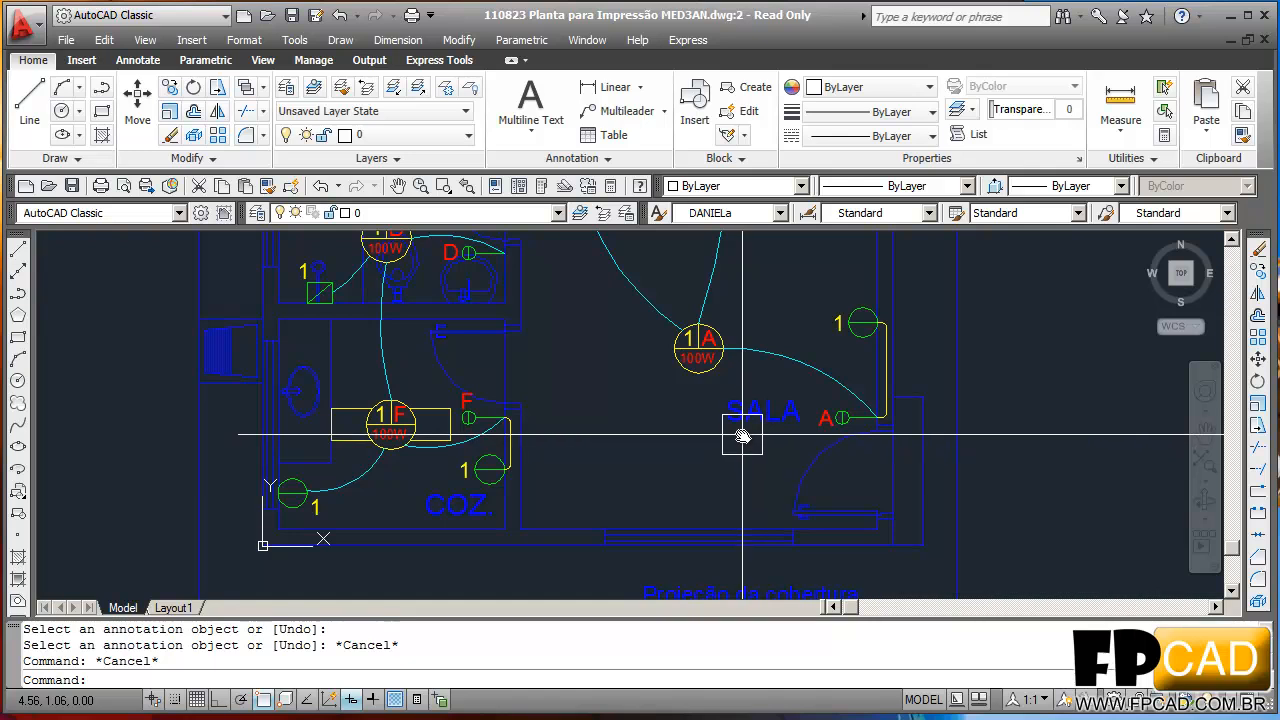
- Move the SALA room label down and to the left, into the free area below the SALA light
{"action": "type", "text": "M"}
{"action": "key", "text": "space"}
{"action": "left_click", "coordinate": [750, 420]}
{"action": "key", "text": "space"}
{"action": "left_click", "coordinate": [703, 449]}
{"action": "left_click", "coordinate": [602, 495]}
{"action": "key", "text": "Escape"}
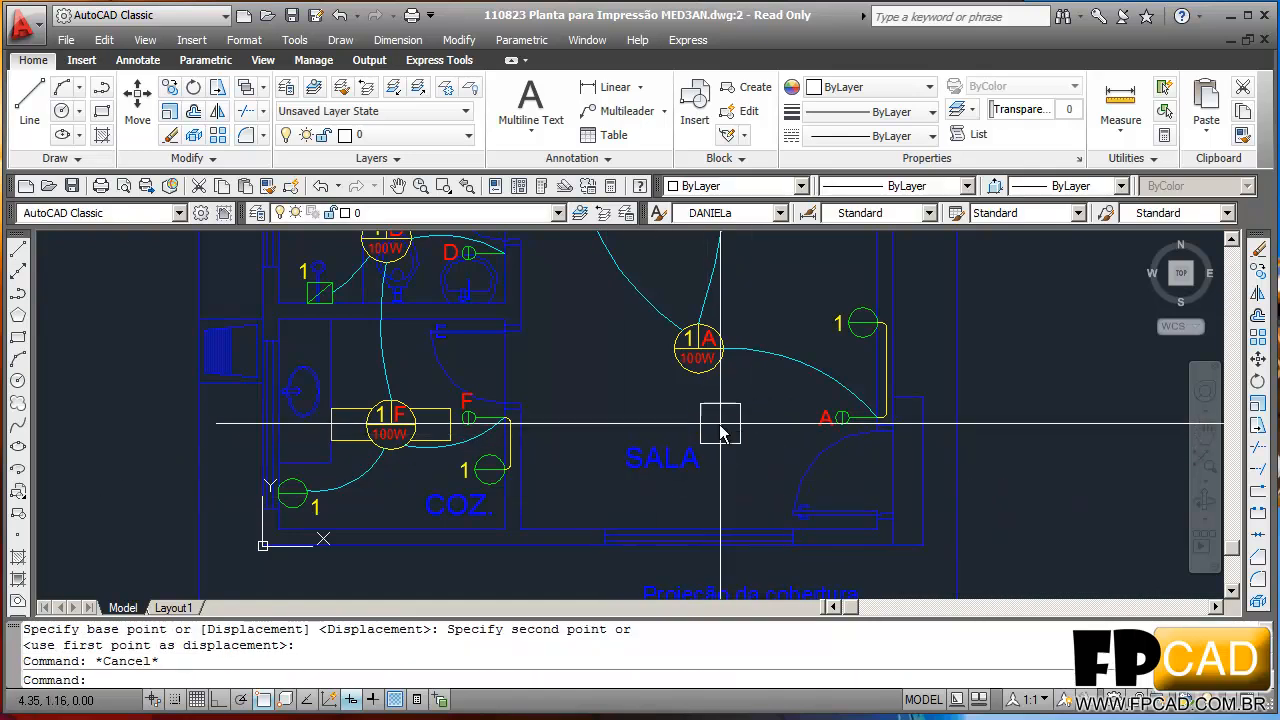
- Change the circuit number beside the SALA wall outlet to 2
{"action": "middle_click_drag", "start_coordinate": [846, 331], "coordinate": [728, 449]}
{"action": "scroll", "coordinate": [703, 441], "scroll_direction": "up", "scroll_amount": 3}
{"action": "type", "text": "ED"}
{"action": "key", "text": "space"}
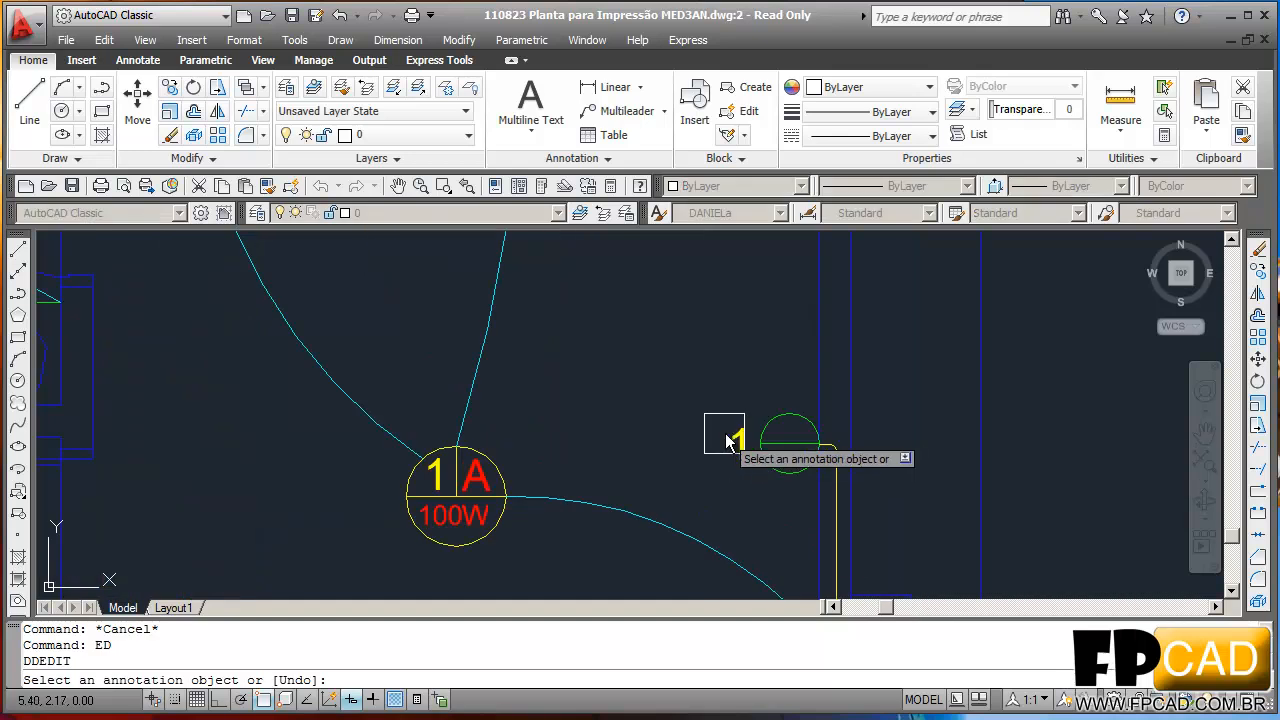
{"action": "left_click", "coordinate": [735, 443]}
{"action": "type", "text": "2"}
{"action": "key", "text": "Return"}
{"action": "scroll", "coordinate": [728, 378], "scroll_direction": "down", "scroll_amount": 2}
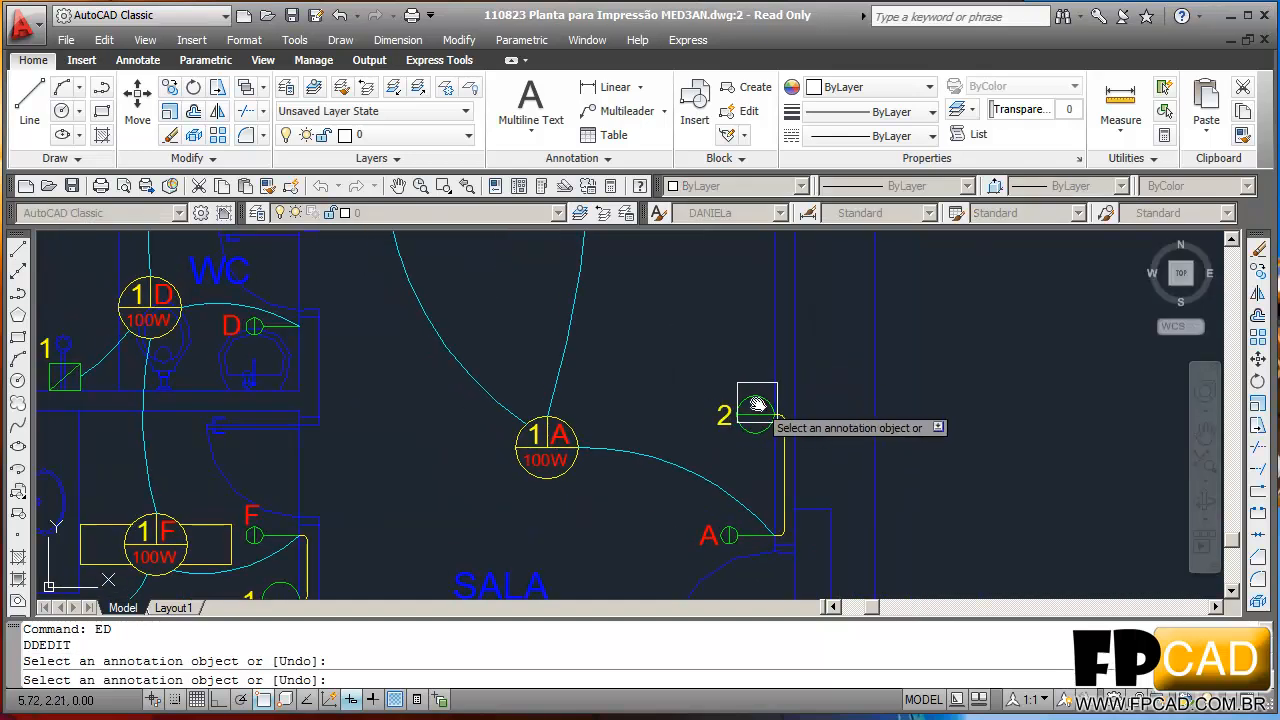
- Change the circuit number beside the outlet in the right-hand DORM. to 2
{"action": "scroll", "coordinate": [755, 398], "scroll_direction": "up", "scroll_amount": 3}
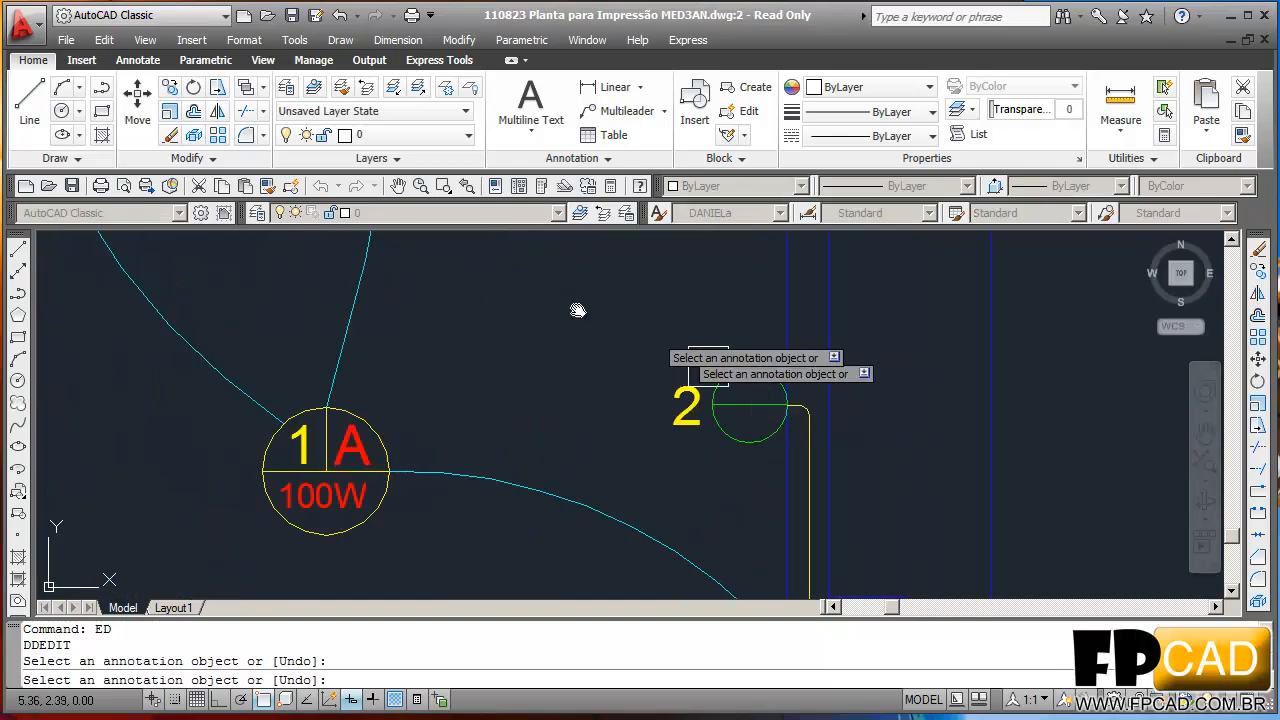
{"action": "scroll", "coordinate": [705, 442], "scroll_direction": "down", "scroll_amount": 4}
{"action": "scroll", "coordinate": [757, 457], "scroll_direction": "up", "scroll_amount": 4}
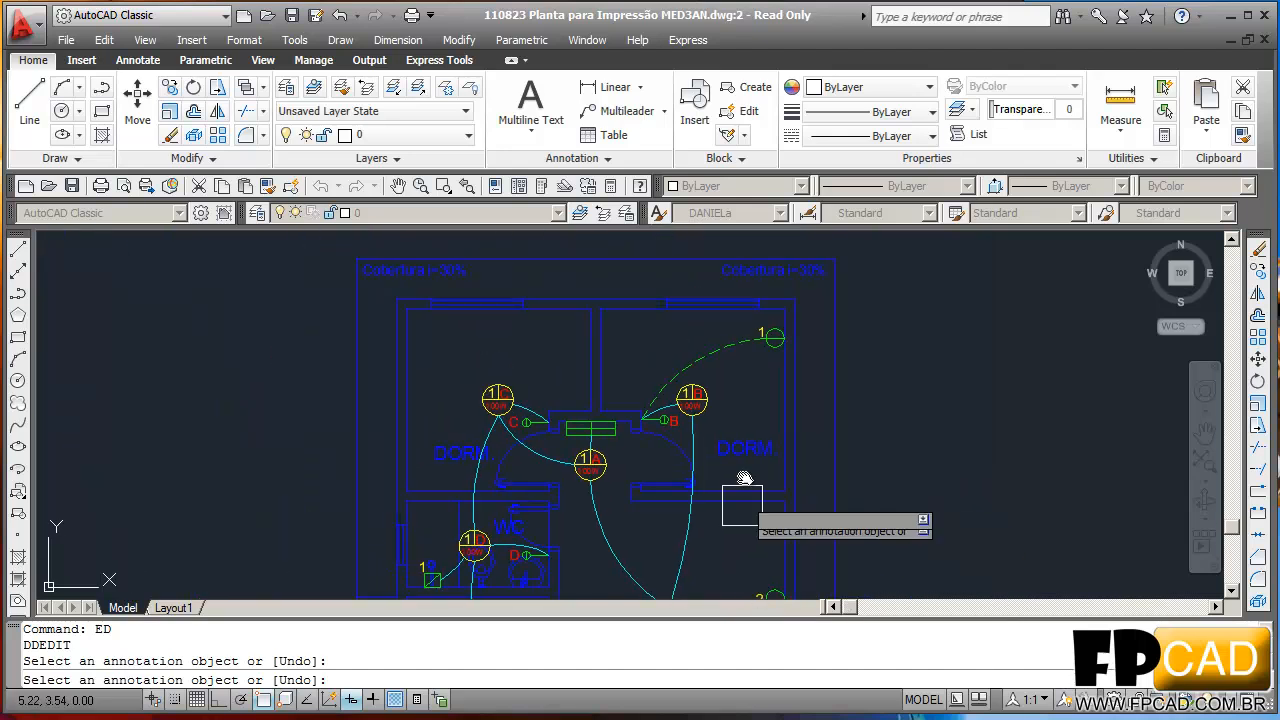
{"action": "scroll", "coordinate": [757, 318], "scroll_direction": "up", "scroll_amount": 3}
{"action": "left_click", "coordinate": [702, 350]}
{"action": "type", "text": "2"}
{"action": "left_click", "coordinate": [578, 338]}
- Change the circuit number beside the COZ. outlet below the switch to 2
{"action": "scroll", "coordinate": [793, 374], "scroll_direction": "down", "scroll_amount": 4}
{"action": "mouse_move", "coordinate": [180, 484]}
{"action": "middle_mouse_down"}
{"action": "mouse_move", "coordinate": [528, 417]}
{"action": "mouse_move", "coordinate": [525, 278]}
{"action": "middle_mouse_up"}
{"action": "scroll", "coordinate": [643, 386], "scroll_direction": "up", "scroll_amount": 1}
{"action": "mouse_move", "coordinate": [648, 323]}
{"action": "middle_mouse_down"}
{"action": "mouse_move", "coordinate": [557, 563]}
{"action": "mouse_move", "coordinate": [541, 447]}
{"action": "middle_mouse_up"}
{"action": "scroll", "coordinate": [586, 414], "scroll_direction": "down", "scroll_amount": 4}
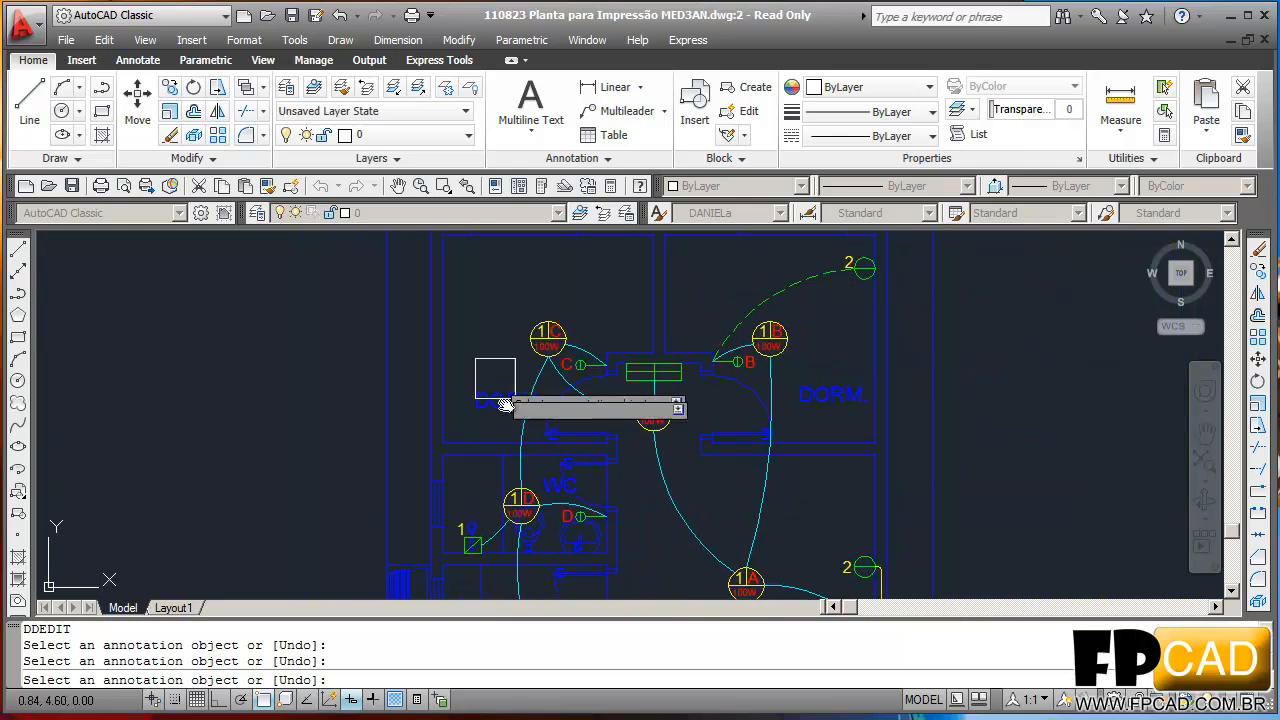
{"action": "scroll", "coordinate": [511, 366], "scroll_direction": "up", "scroll_amount": 3}
{"action": "middle_click_drag", "start_coordinate": [620, 440], "coordinate": [648, 252]}
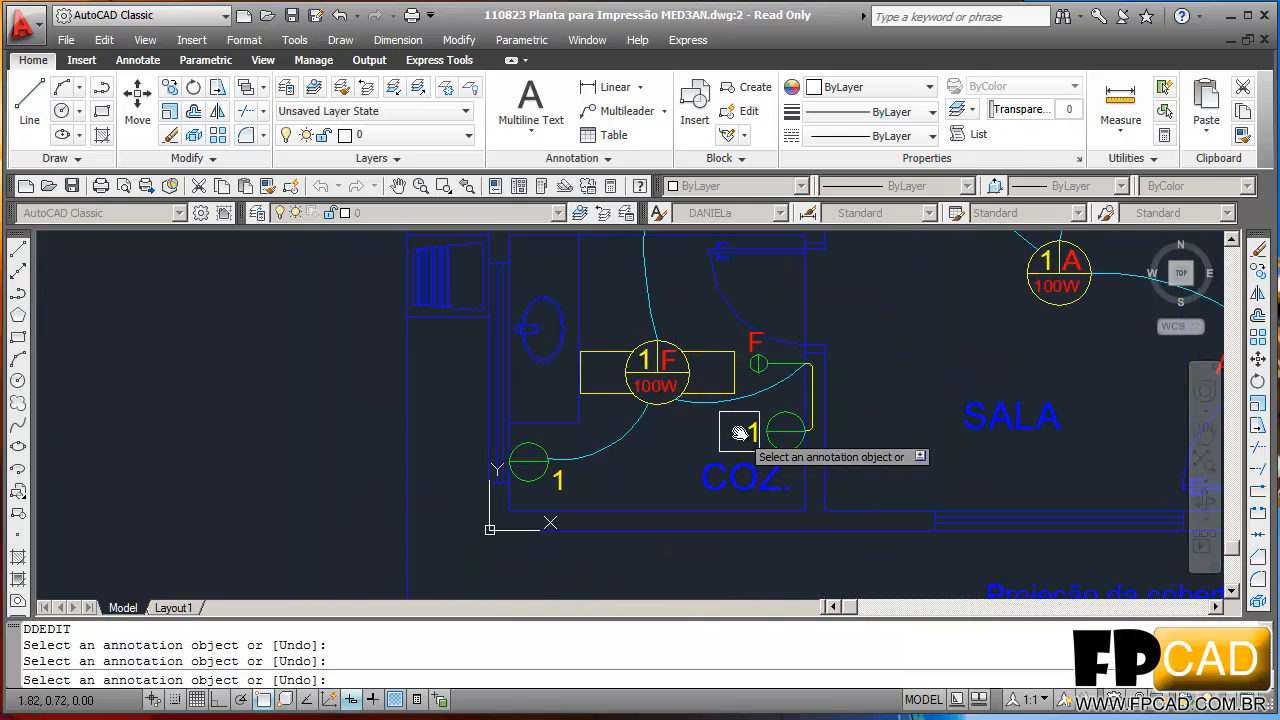
{"action": "scroll", "coordinate": [738, 430], "scroll_direction": "up", "scroll_amount": 2}
{"action": "scroll", "coordinate": [651, 449], "scroll_direction": "down", "scroll_amount": 3}
{"action": "scroll", "coordinate": [651, 423], "scroll_direction": "up", "scroll_amount": 3}
{"action": "key", "text": "Escape"}
{"action": "key", "text": "Escape"}
{"action": "key", "text": "Escape"}
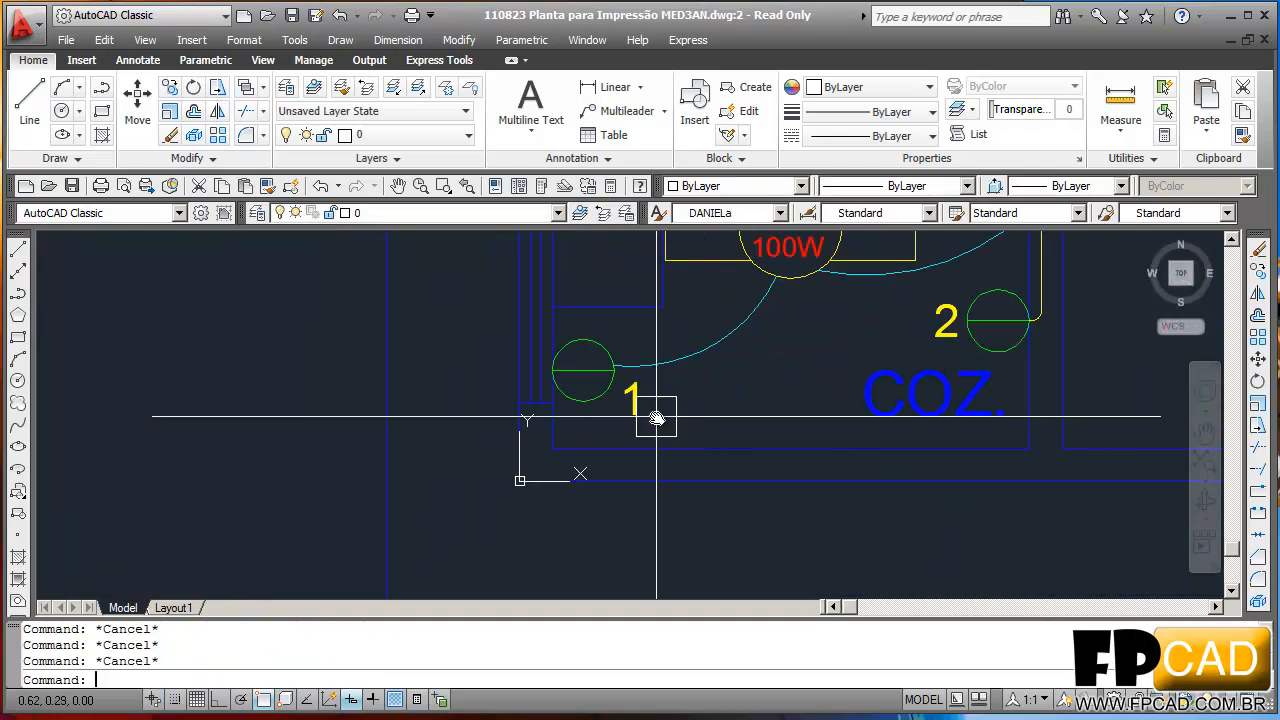
- Change the circuit number beside the outlet in the lower-left corner of COZ. to 3
{"action": "type", "text": "ED"}
{"action": "key", "text": "Return"}
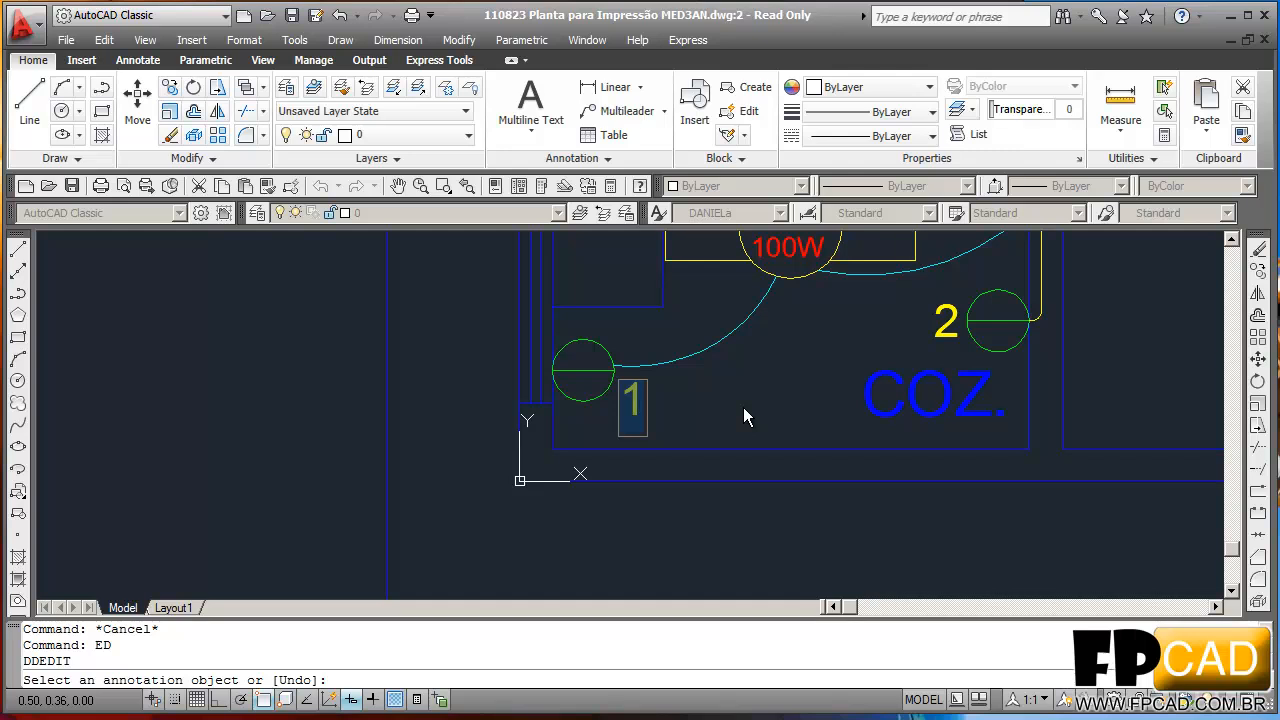
{"action": "scroll", "coordinate": [743, 417], "scroll_direction": "down", "scroll_amount": 4}
{"action": "type", "text": "3"}
{"action": "key", "text": "Return"}
- Change the circuit number above the WC shower symbol to 4
{"action": "scroll", "coordinate": [700, 390], "scroll_direction": "down", "scroll_amount": 1}
{"action": "mouse_move", "coordinate": [765, 245]}
{"action": "middle_mouse_down"}
{"action": "mouse_move", "coordinate": [654, 317]}
{"action": "mouse_move", "coordinate": [711, 443]}
{"action": "mouse_move", "coordinate": [789, 346]}
{"action": "middle_mouse_up"}
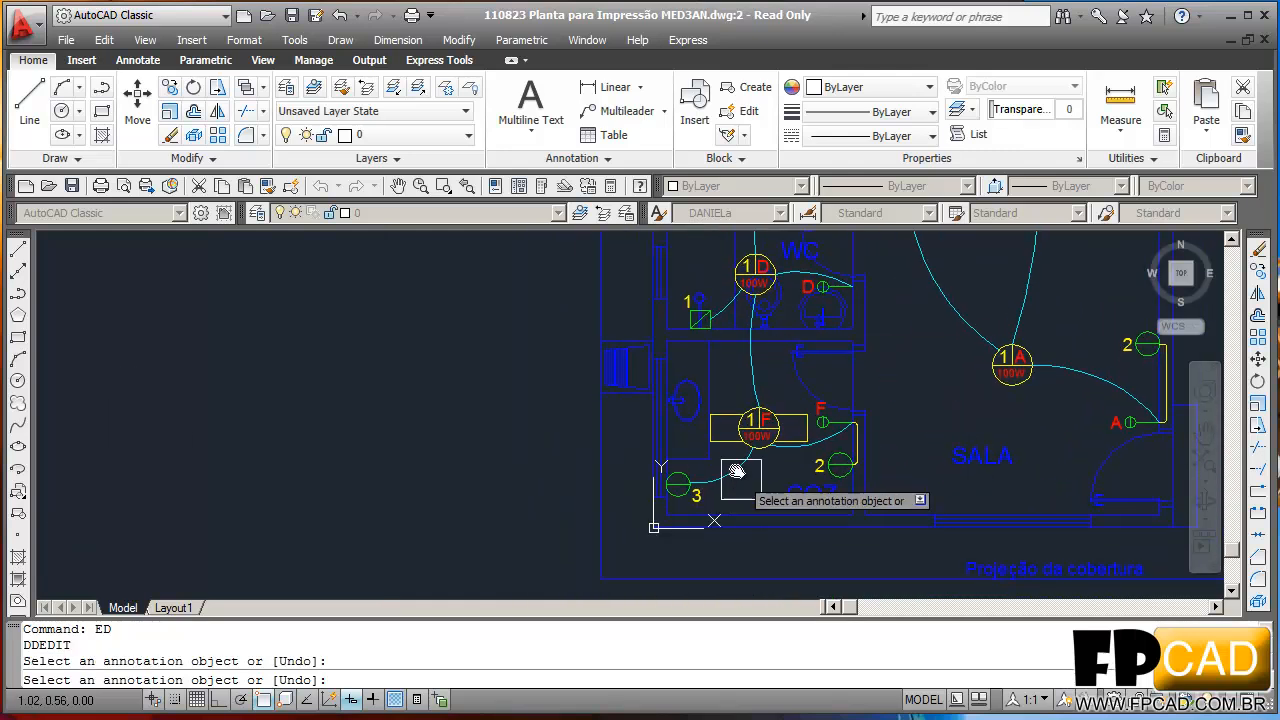
{"action": "scroll", "coordinate": [686, 292], "scroll_direction": "up", "scroll_amount": 6}
{"action": "type", "text": "4"}
{"action": "key", "text": "Return"}
{"action": "scroll", "coordinate": [623, 363], "scroll_direction": "down", "scroll_amount": 3}
{"action": "scroll", "coordinate": [580, 440], "scroll_direction": "down", "scroll_amount": 5}
{"action": "scroll", "coordinate": [595, 430], "scroll_direction": "up", "scroll_amount": 2}
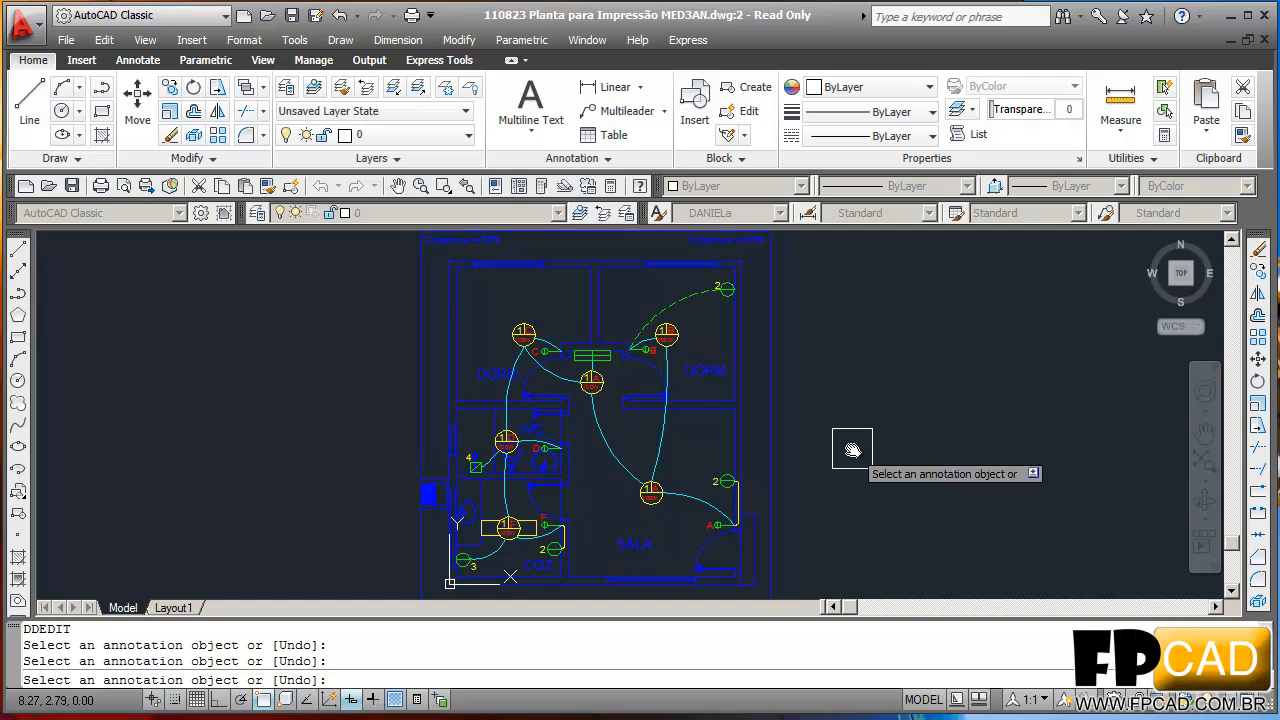
{"action": "key", "text": "Escape"}
{"action": "key", "text": "Escape"}
{"action": "key", "text": "Escape"}
- Copy the 100W label from the SALA light to just below the SALA wall outlet
{"action": "scroll", "coordinate": [686, 514], "scroll_direction": "up", "scroll_amount": 5}
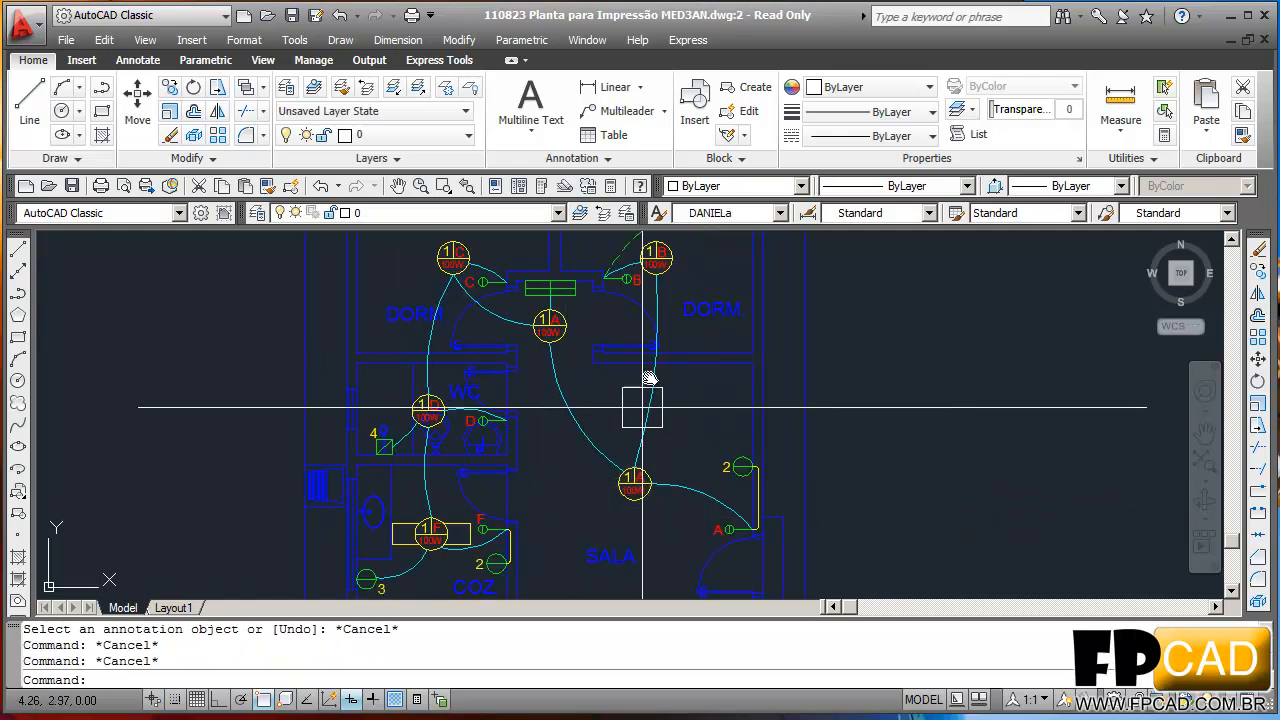
{"action": "scroll", "coordinate": [628, 424], "scroll_direction": "up", "scroll_amount": 3}
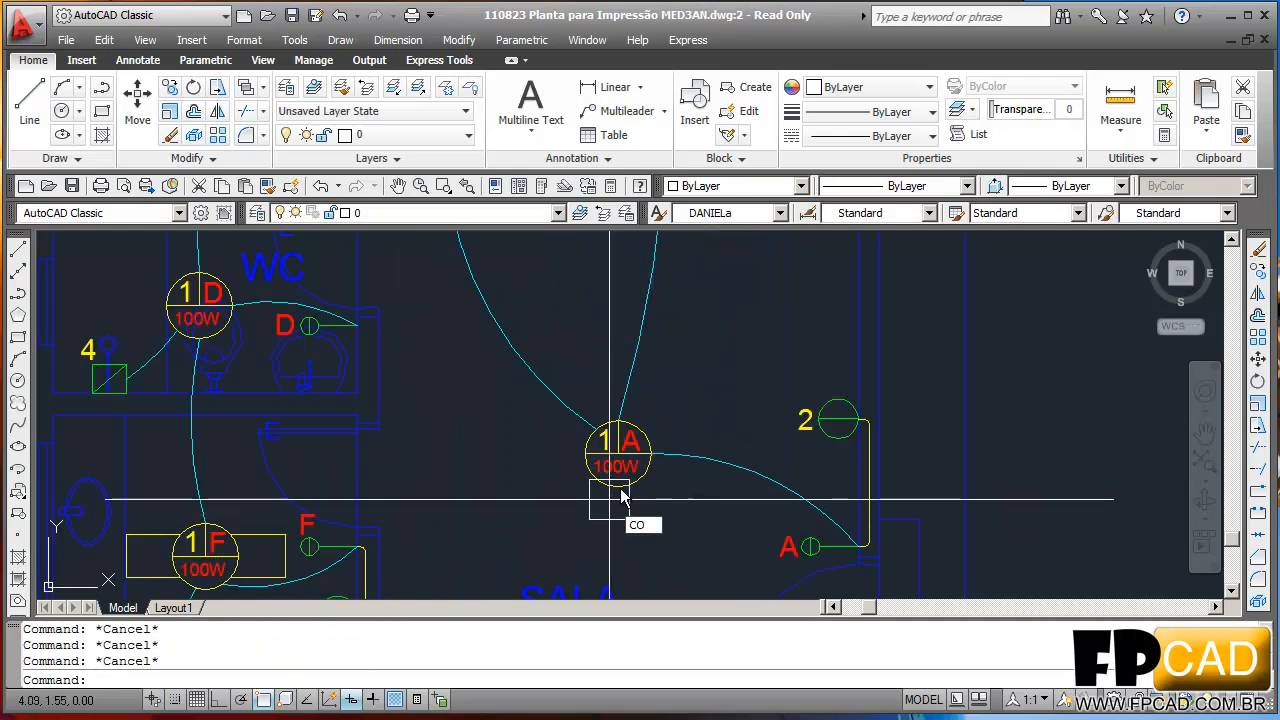
{"action": "key", "text": "Return"}
{"action": "scroll", "coordinate": [622, 480], "scroll_direction": "up", "scroll_amount": 4}
{"action": "left_click", "coordinate": [617, 456]}
{"action": "key", "text": "Return"}
{"action": "left_click", "coordinate": [611, 449]}
{"action": "middle_click_drag", "start_coordinate": [840, 374], "coordinate": [688, 383]}
{"action": "scroll", "coordinate": [820, 412], "scroll_direction": "up", "scroll_amount": 2}
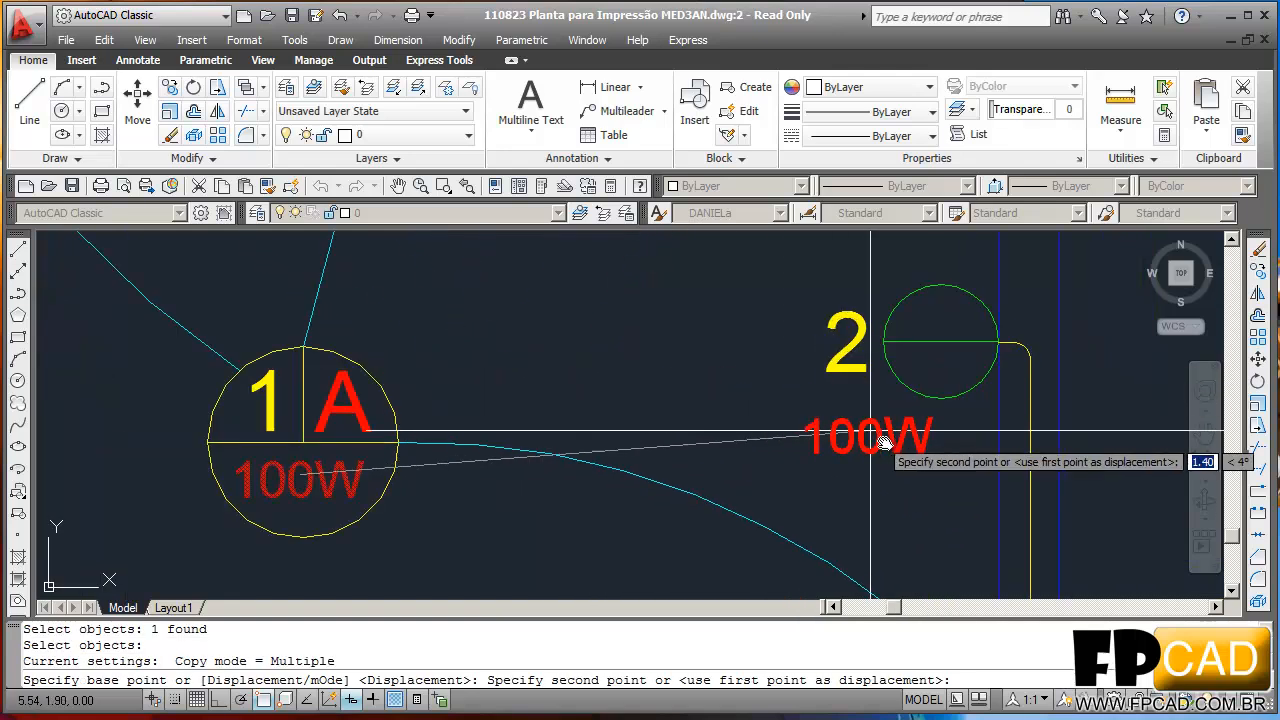
{"action": "left_click", "coordinate": [935, 428]}
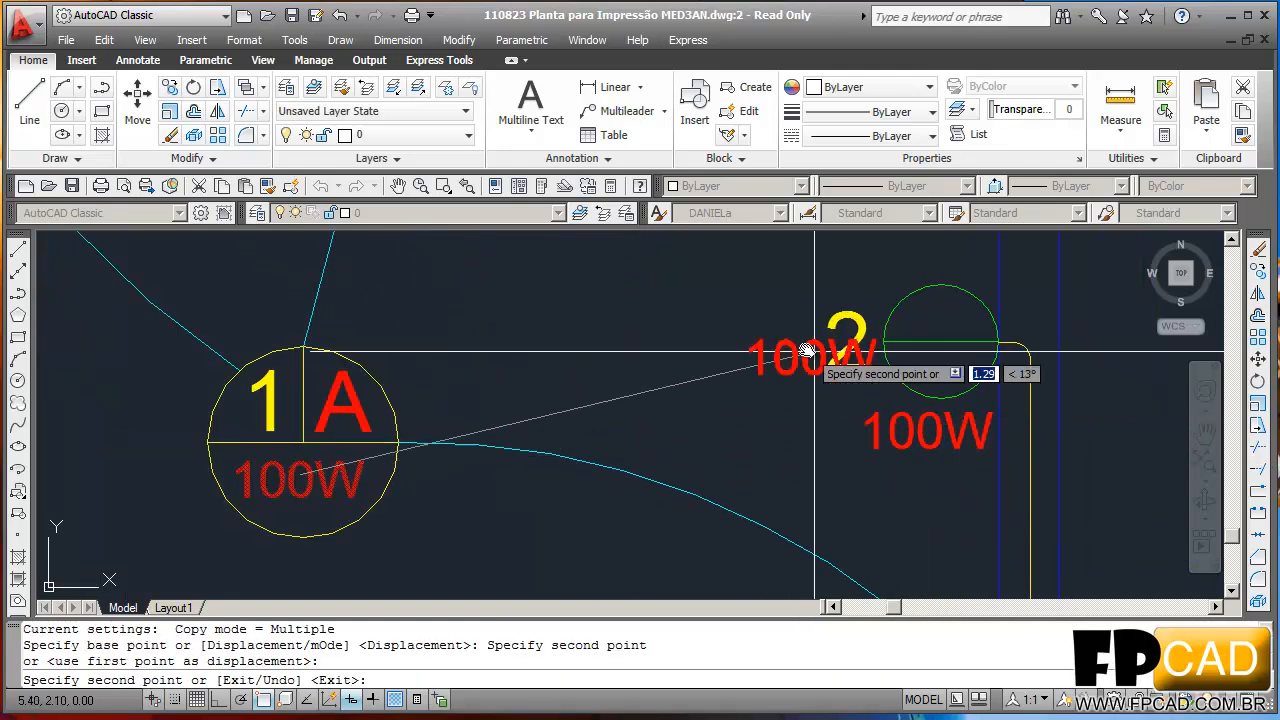
- Place another copy of the 100W label below the outlet in the right-hand DORM
{"action": "scroll", "coordinate": [884, 388], "scroll_direction": "down", "scroll_amount": 8}
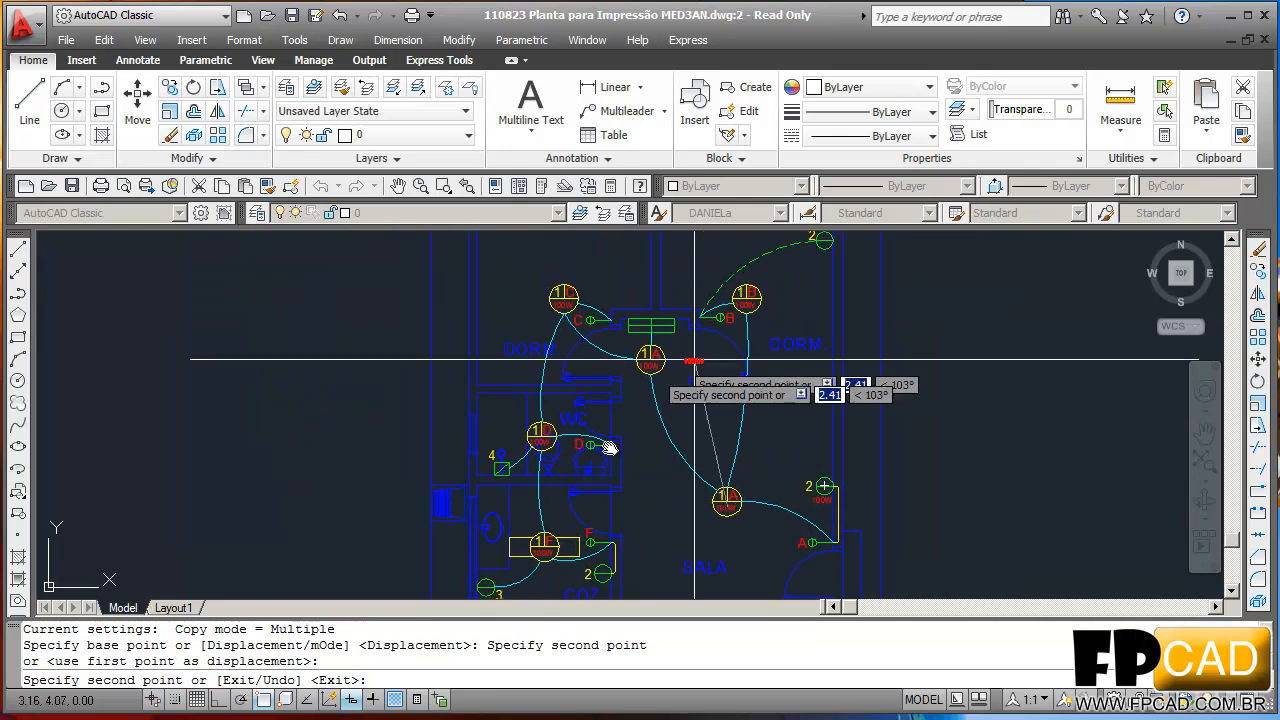
{"action": "scroll", "coordinate": [735, 460], "scroll_direction": "up", "scroll_amount": 8}
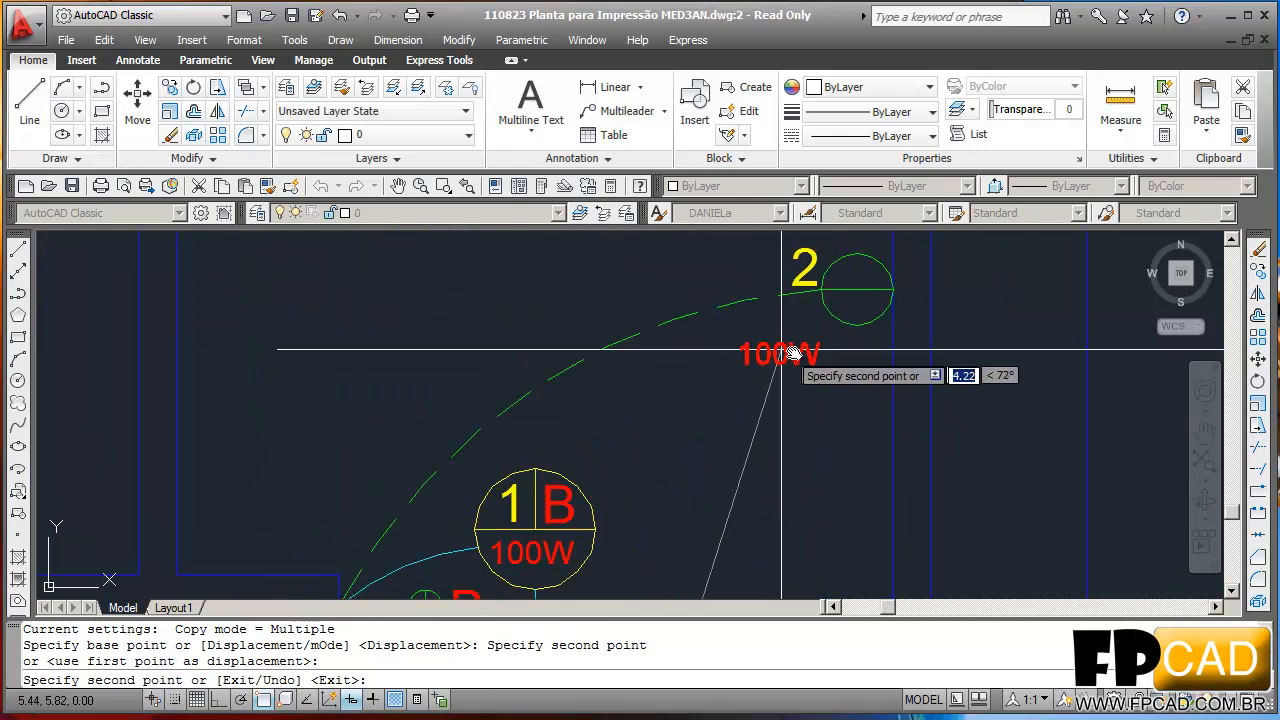
{"action": "scroll", "coordinate": [797, 347], "scroll_direction": "up", "scroll_amount": 2}
{"action": "left_click", "coordinate": [864, 340]}
- Place another 100W copy to the left of the WC shower symbol and end the copying
{"action": "scroll", "coordinate": [741, 362], "scroll_direction": "down", "scroll_amount": 5}
{"action": "mouse_move", "coordinate": [726, 388]}
{"action": "middle_mouse_down"}
{"action": "mouse_move", "coordinate": [980, 399]}
{"action": "mouse_move", "coordinate": [1116, 297]}
{"action": "middle_mouse_up"}
{"action": "middle_click_drag", "start_coordinate": [698, 440], "coordinate": [725, 297]}
{"action": "scroll", "coordinate": [727, 297], "scroll_direction": "down", "scroll_amount": 2}
{"action": "middle_click_drag", "start_coordinate": [682, 394], "coordinate": [686, 317]}
{"action": "middle_click_drag", "start_coordinate": [620, 434], "coordinate": [650, 397]}
{"action": "scroll", "coordinate": [603, 366], "scroll_direction": "up", "scroll_amount": 6}
{"action": "scroll", "coordinate": [624, 391], "scroll_direction": "up", "scroll_amount": 3}
{"action": "middle_click_drag", "start_coordinate": [608, 340], "coordinate": [827, 278]}
{"action": "left_click", "coordinate": [558, 423]}
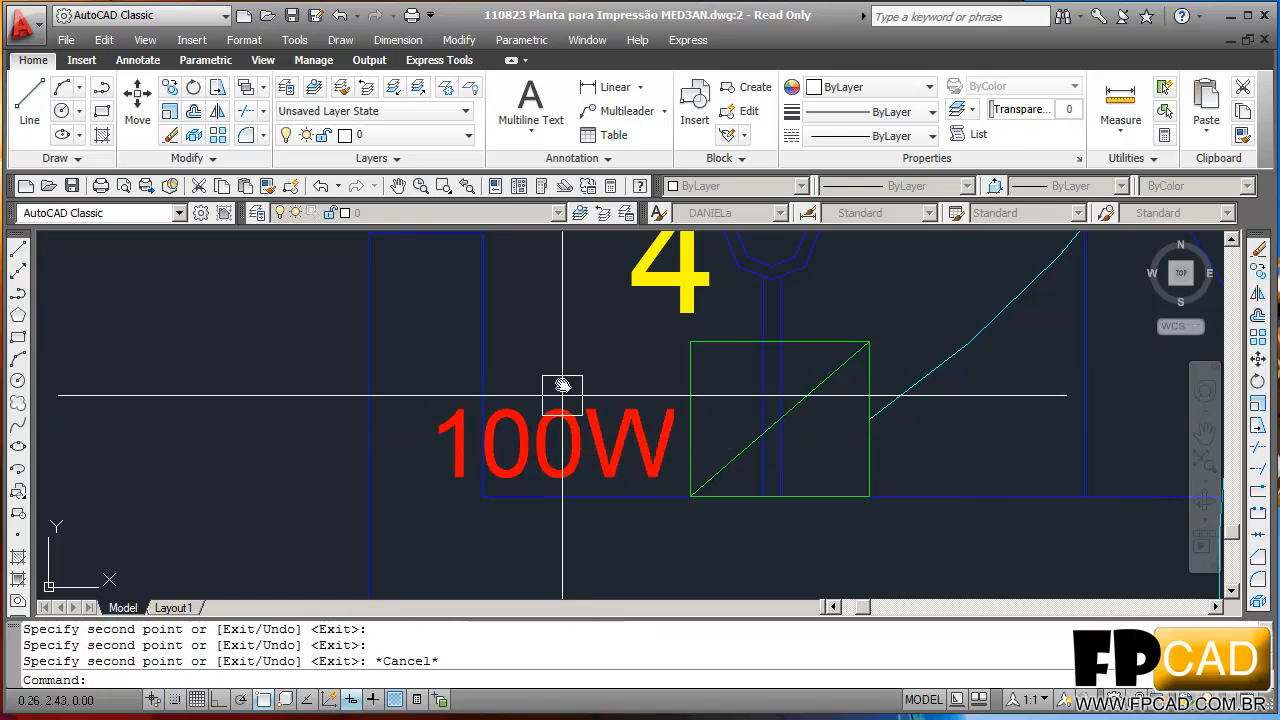
{"action": "key", "text": "Escape"}
- Change the power label beside the WC shower symbol to 6000W
{"action": "type", "text": "ed"}
{"action": "key", "text": "Return"}
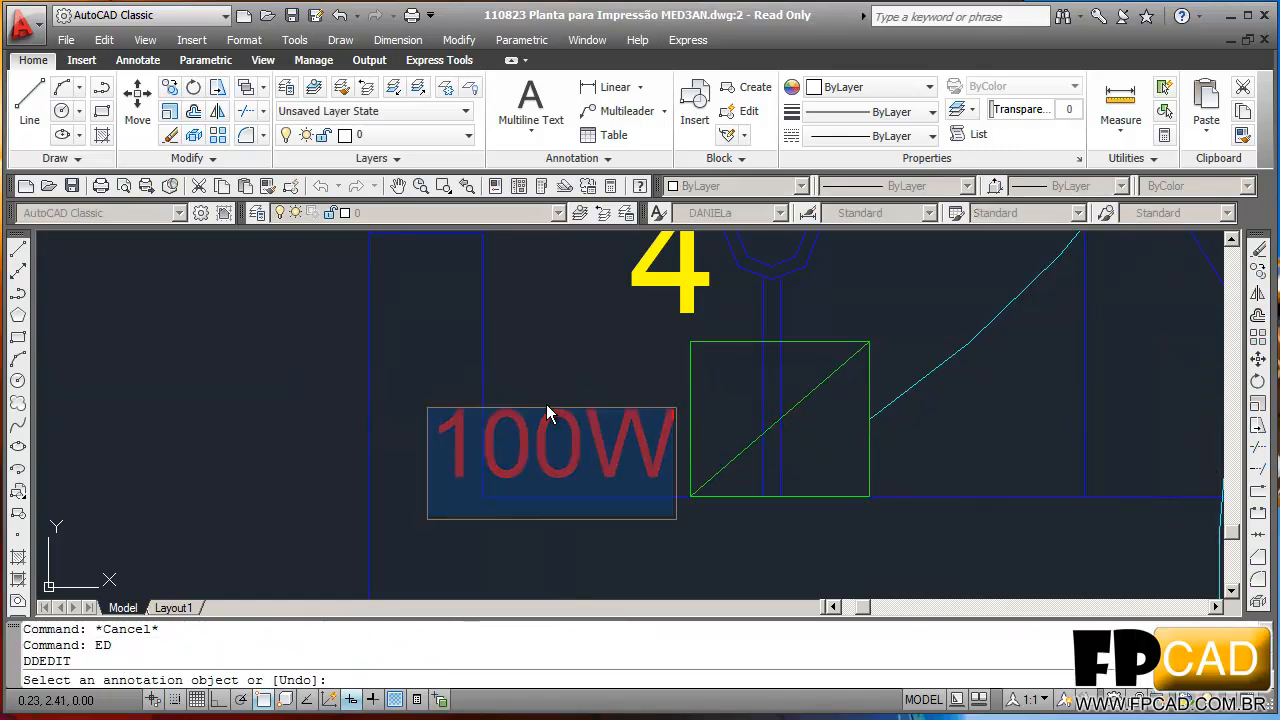
{"action": "key", "text": "BackSpace"}
{"action": "key", "text": "BackSpace"}
{"action": "key", "text": "BackSpace"}
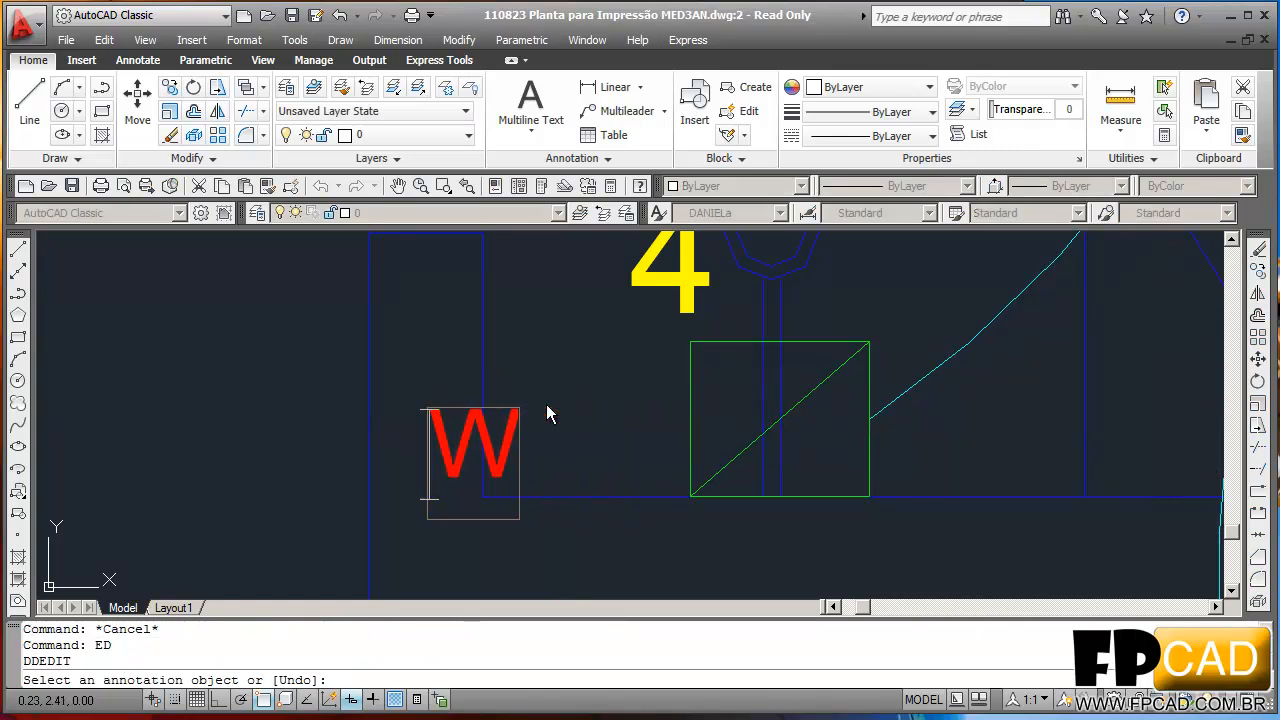
{"action": "type", "text": "6000"}
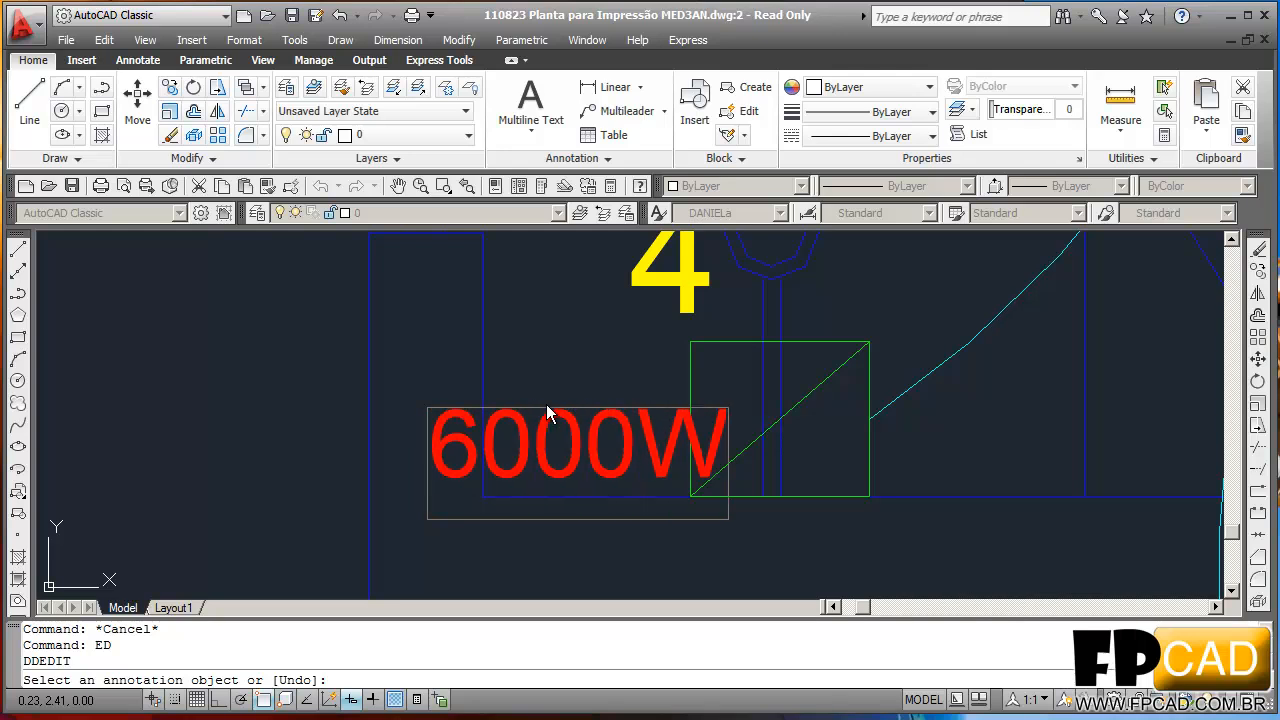
{"action": "key", "text": "Return"}
{"action": "key", "text": "Escape"}
- Move the 6000W label slightly left so it clears the shower symbol
{"action": "type", "text": "m"}
{"action": "key", "text": "Return"}
{"action": "left_click", "coordinate": [561, 408]}
{"action": "key", "text": "Return"}
{"action": "left_click", "coordinate": [587, 365]}
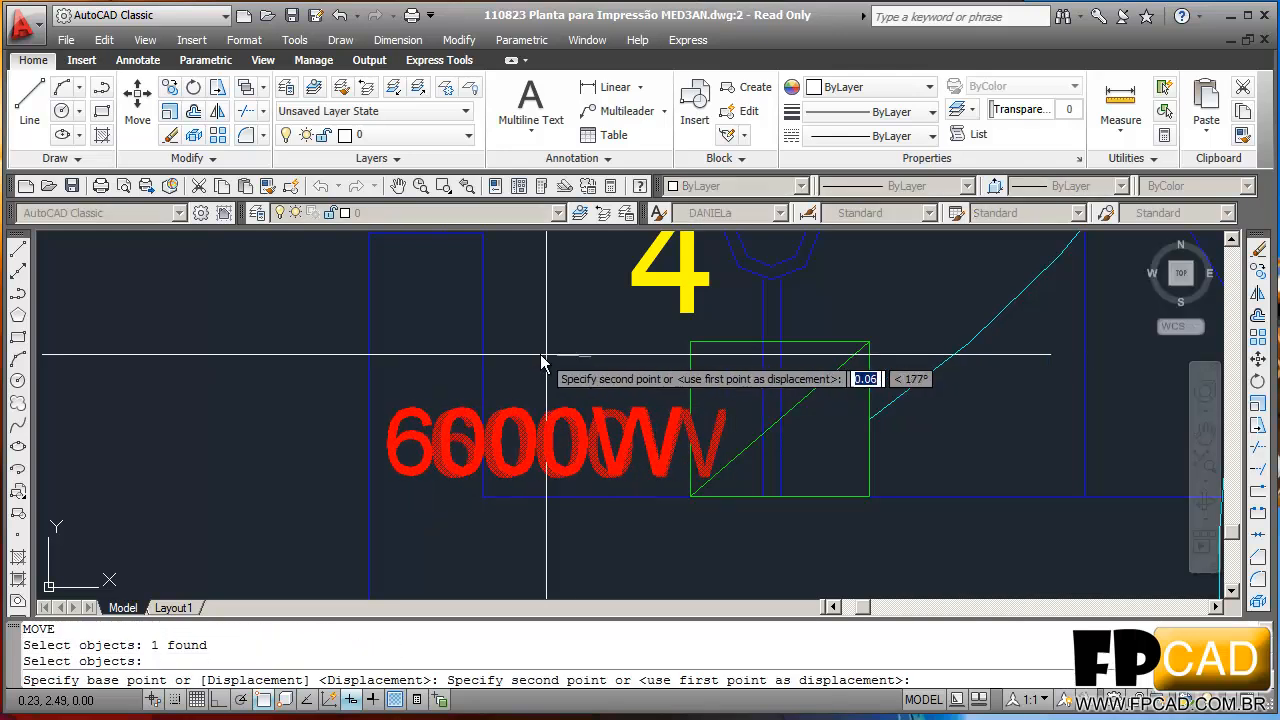
{"action": "left_click", "coordinate": [527, 361]}
{"action": "key", "text": "Escape"}
{"action": "key", "text": "Escape"}
{"action": "key", "text": "Escape"}
- Copy the 6000W label to below the COZ. outlet numbered 3
{"action": "type", "text": "co"}
{"action": "key", "text": "Return"}
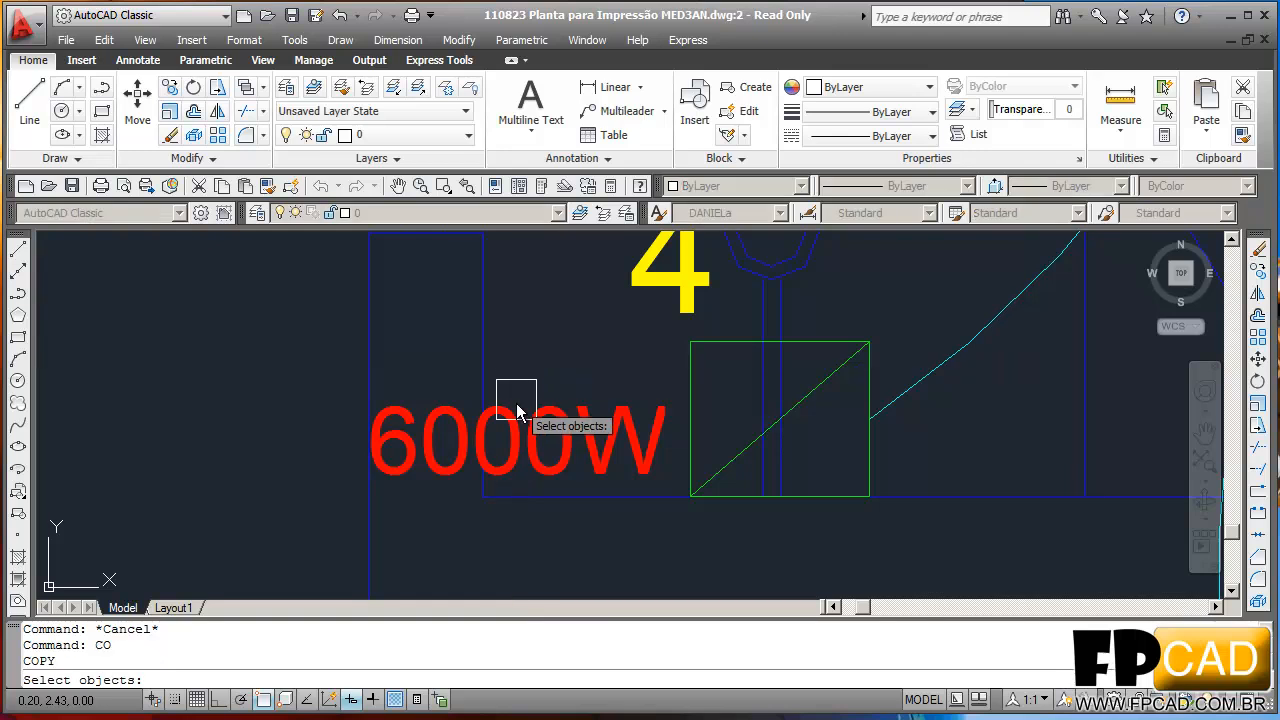
{"action": "left_click", "coordinate": [521, 409]}
{"action": "key", "text": "Return"}
{"action": "left_click", "coordinate": [530, 430]}
{"action": "scroll", "coordinate": [522, 440], "scroll_direction": "down", "scroll_amount": 8}
{"action": "middle_click_drag", "start_coordinate": [522, 450], "coordinate": [520, 318]}
{"action": "middle_click_drag", "start_coordinate": [537, 395], "coordinate": [535, 322]}
{"action": "scroll", "coordinate": [640, 460], "scroll_direction": "up", "scroll_amount": 6}
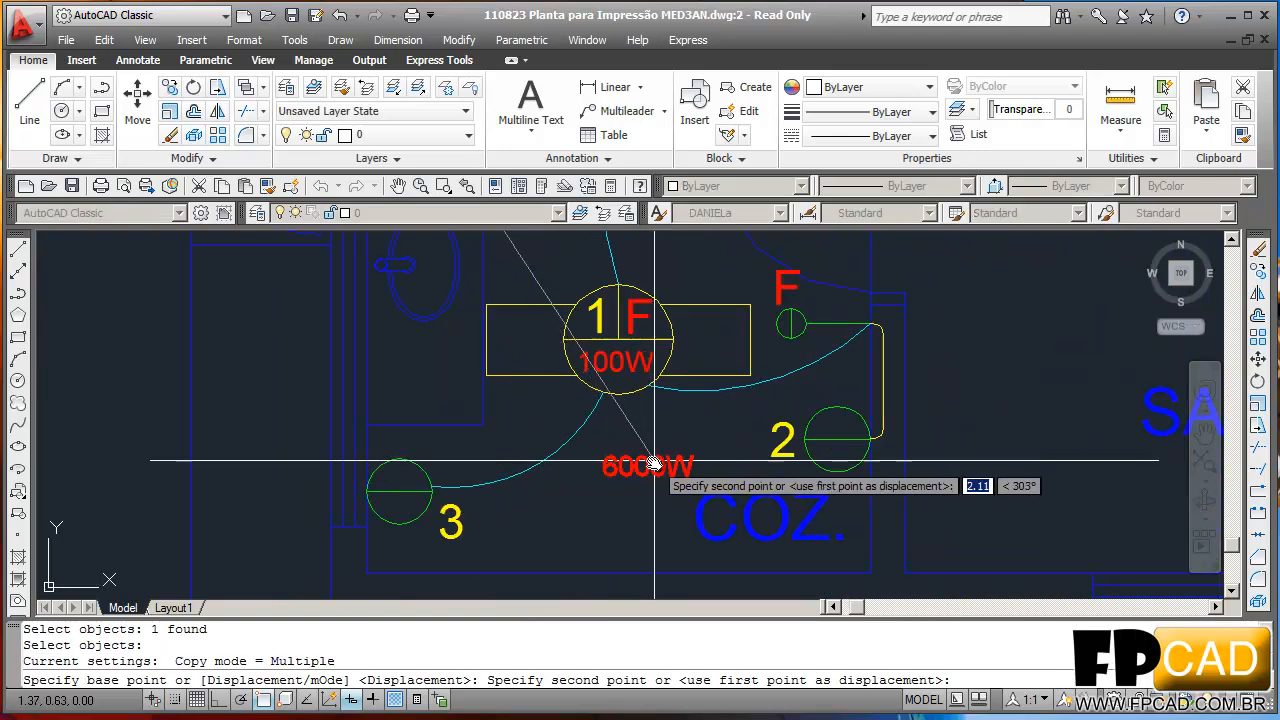
{"action": "left_click", "coordinate": [508, 467]}
{"action": "key", "text": "Escape"}
{"action": "key", "text": "Escape"}
{"action": "key", "text": "Escape"}
- Change the power label below COZ. outlet 3 to 1500W
{"action": "type", "text": "ed"}
{"action": "key", "text": "Return"}
{"action": "left_click", "coordinate": [518, 483]}
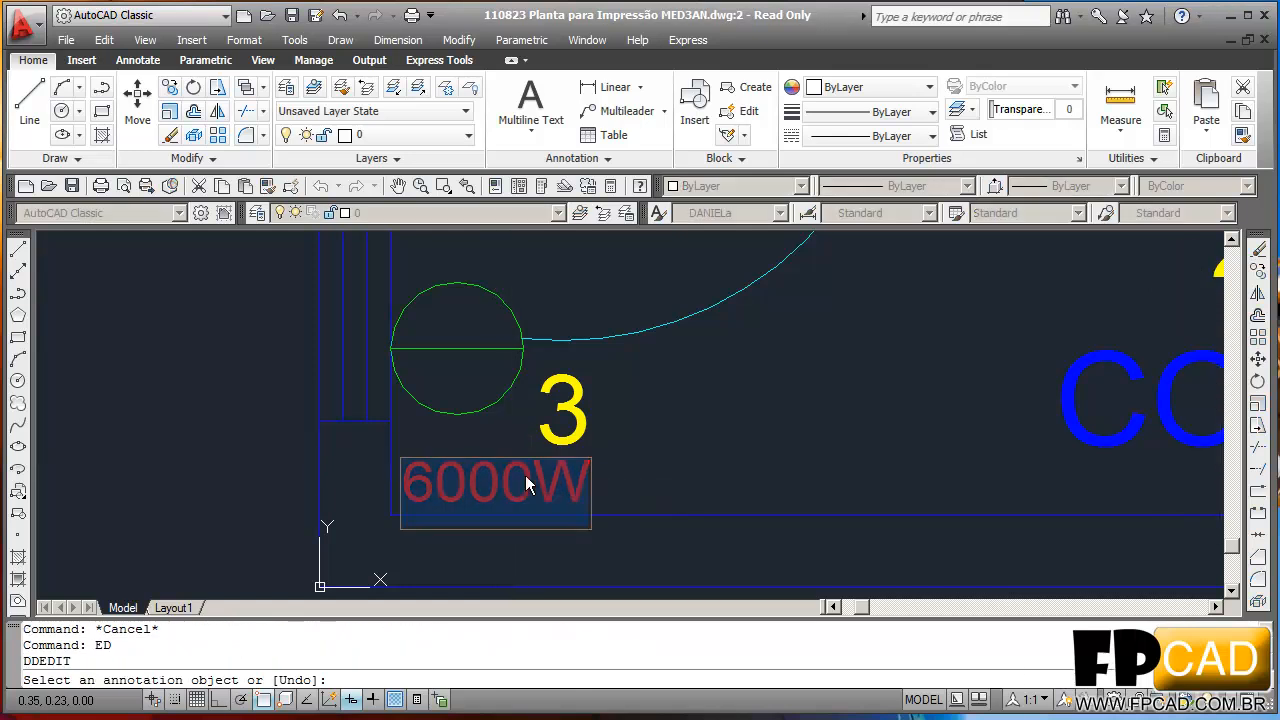
{"action": "type", "text": "1500"}
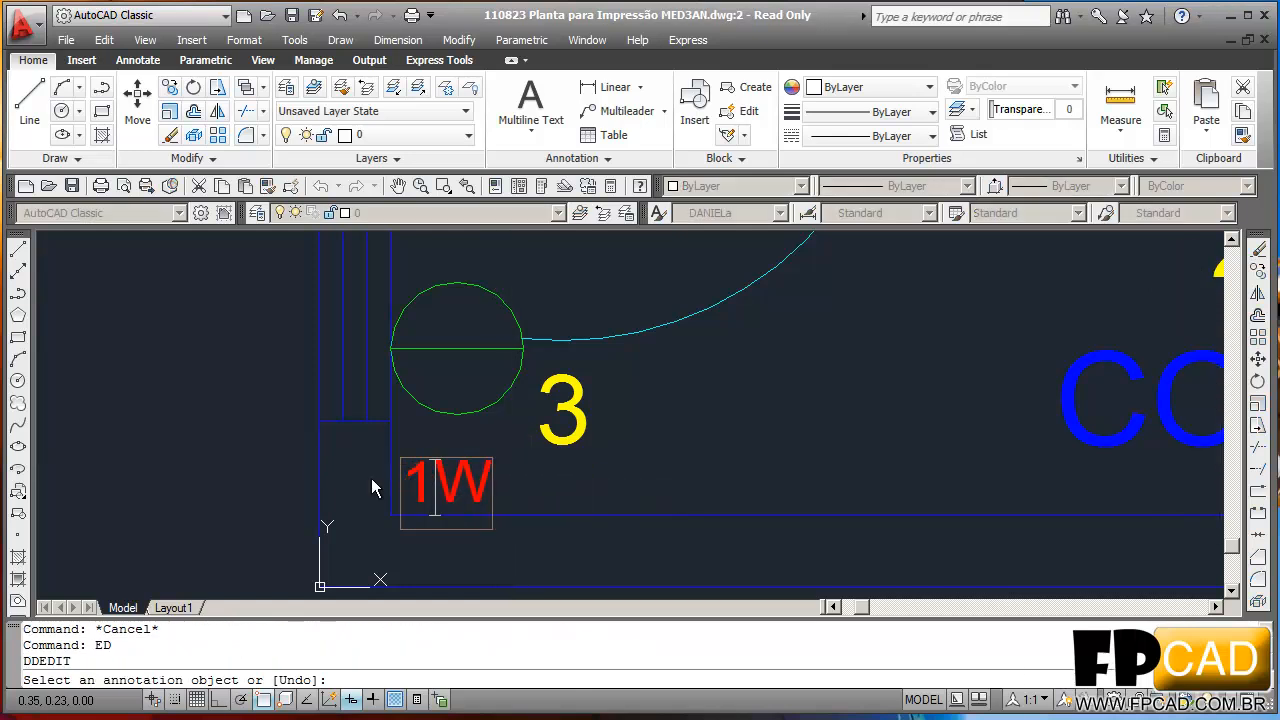
{"action": "key", "text": "Return"}
{"action": "key", "text": "Escape"}
- Copy the 1500W label to just above the COZ. outlet numbered 2
{"action": "middle_click_drag", "start_coordinate": [646, 502], "coordinate": [523, 506]}
{"action": "type", "text": "co"}
{"action": "key", "text": "Return"}
{"action": "left_click", "coordinate": [394, 472]}
{"action": "key", "text": "Return"}
{"action": "left_click", "coordinate": [368, 475]}
{"action": "scroll", "coordinate": [402, 463], "scroll_direction": "down", "scroll_amount": 5}
{"action": "middle_click_drag", "start_coordinate": [511, 430], "coordinate": [363, 463]}
{"action": "scroll", "coordinate": [540, 438], "scroll_direction": "up", "scroll_amount": 8}
{"action": "middle_click_drag", "start_coordinate": [597, 486], "coordinate": [565, 591]}
{"action": "middle_click_drag", "start_coordinate": [579, 330], "coordinate": [581, 405]}
{"action": "left_click", "coordinate": [581, 376]}
{"action": "key", "text": "Escape"}
{"action": "key", "text": "Escape"}
{"action": "key", "text": "Escape"}
- Change the power label above the COZ. outlet numbered 2 to 600W
{"action": "type", "text": "ed"}
{"action": "key", "text": "Return"}
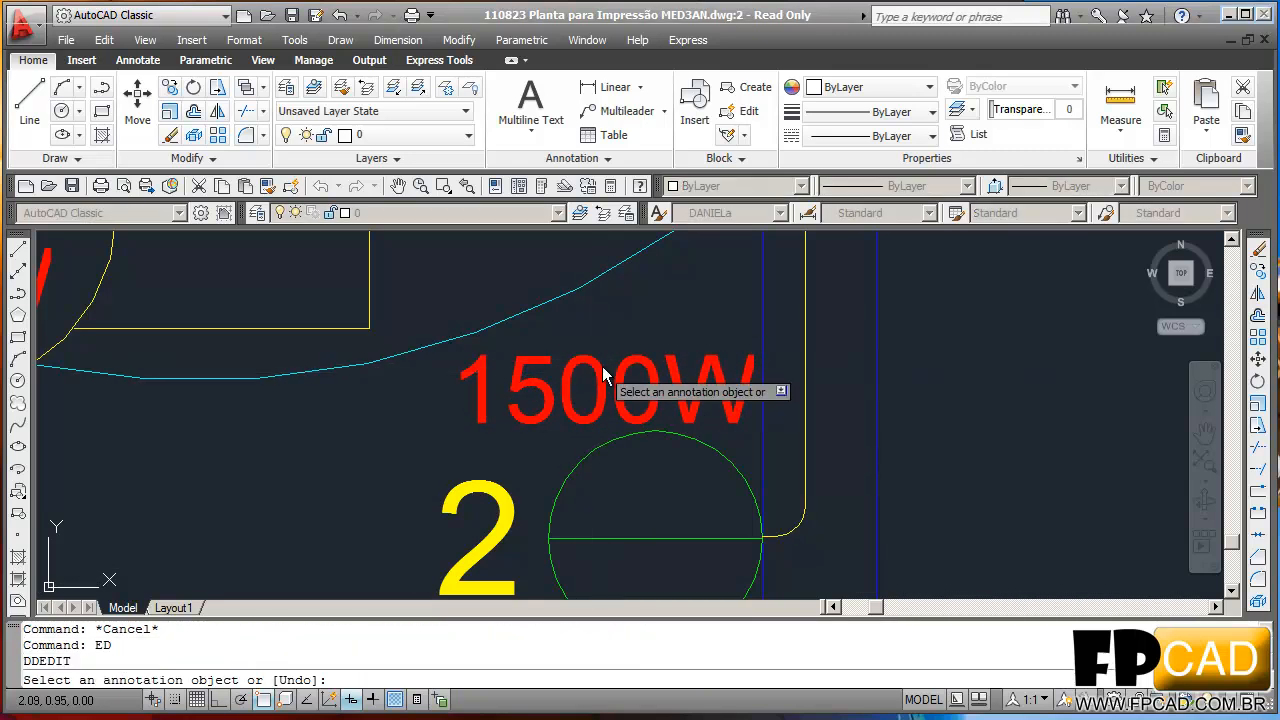
{"action": "left_click", "coordinate": [603, 374]}
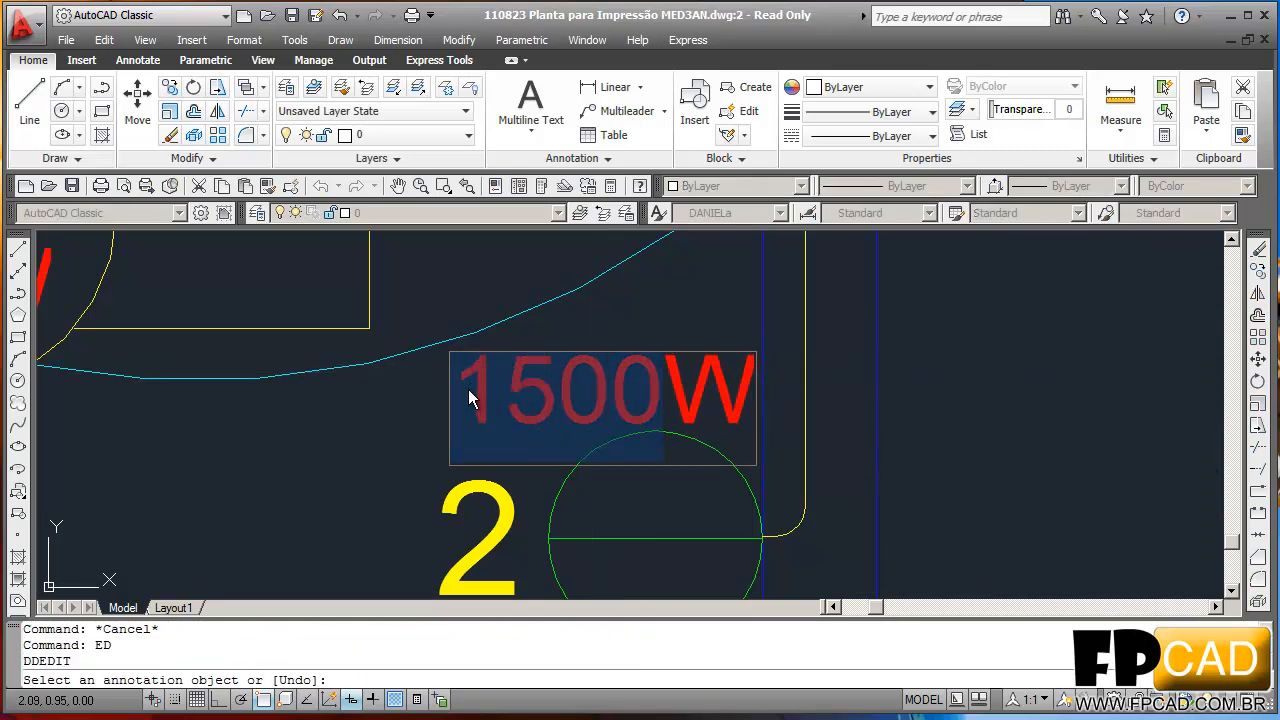
{"action": "type", "text": "600"}
{"action": "key", "text": "Return"}
{"action": "key", "text": "Escape"}
{"action": "key", "text": "Escape"}
{"action": "key", "text": "Escape"}
- Move the 600W label slightly right so it sits above COZ. outlet 2
{"action": "type", "text": "m"}
{"action": "key", "text": "Return"}
{"action": "left_click", "coordinate": [500, 405]}
{"action": "key", "text": "Return"}
{"action": "left_click", "coordinate": [550, 396]}
{"action": "scroll", "coordinate": [603, 383], "scroll_direction": "down", "scroll_amount": 6}
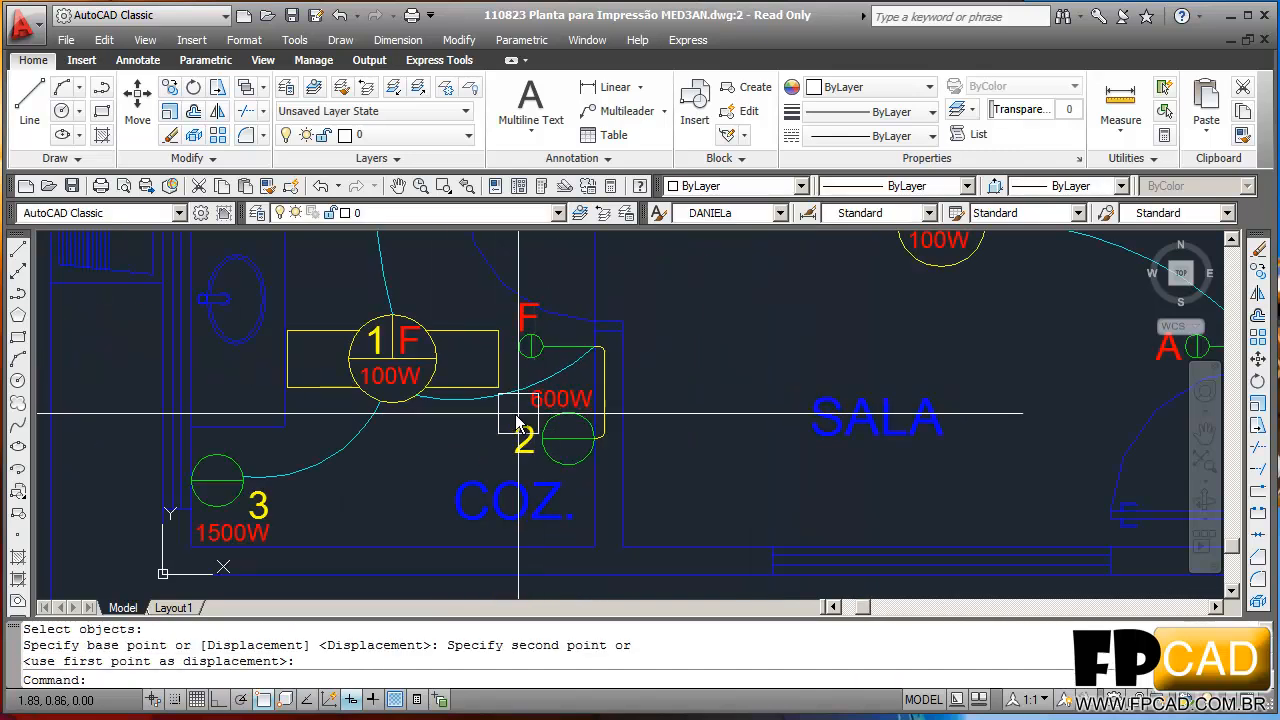
{"action": "key", "text": "Escape"}
{"action": "scroll", "coordinate": [505, 490], "scroll_direction": "down", "scroll_amount": 1}
{"action": "key", "text": "Escape"}
{"action": "middle_click_drag", "start_coordinate": [503, 506], "coordinate": [531, 496]}
{"action": "key", "text": "Escape"}
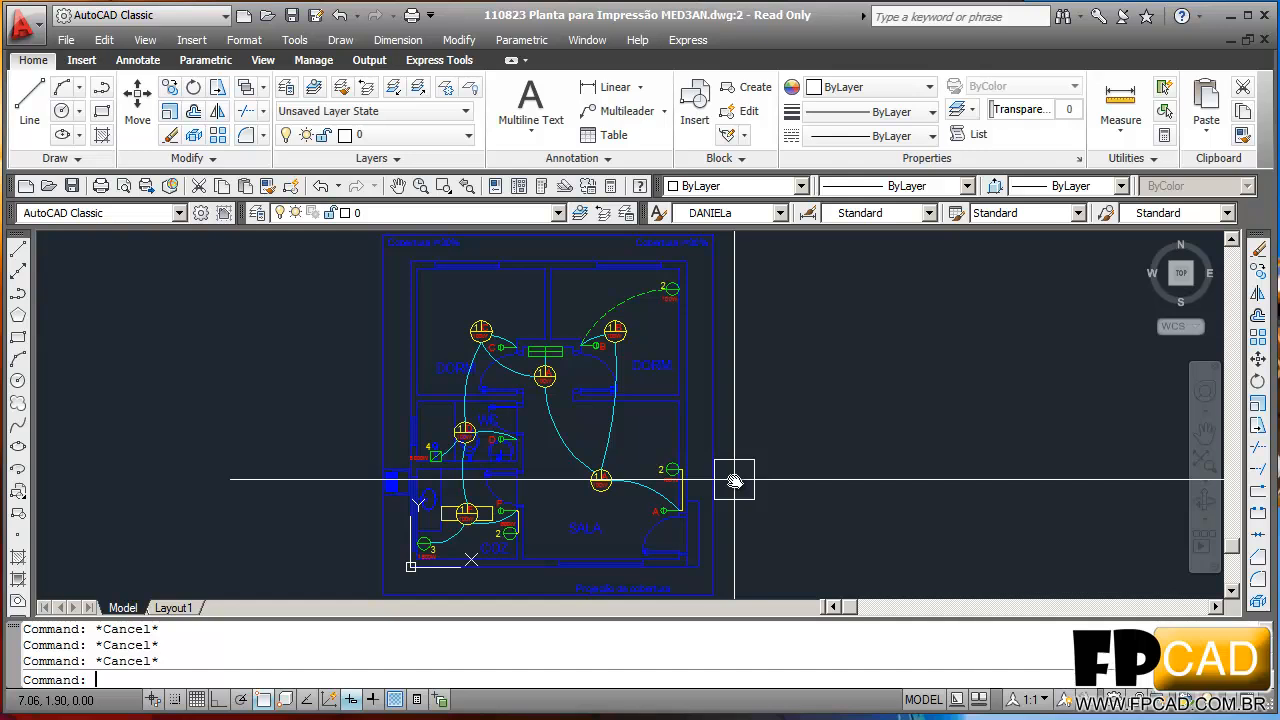
- Copy the SALA light symbol with its 1, A and 100W labels to the empty area right of the floor plan
{"action": "type", "text": "o"}
{"action": "key", "text": "Return"}
{"action": "scroll", "coordinate": [619, 507], "scroll_direction": "up", "scroll_amount": 5}
{"action": "left_click", "coordinate": [600, 491]}
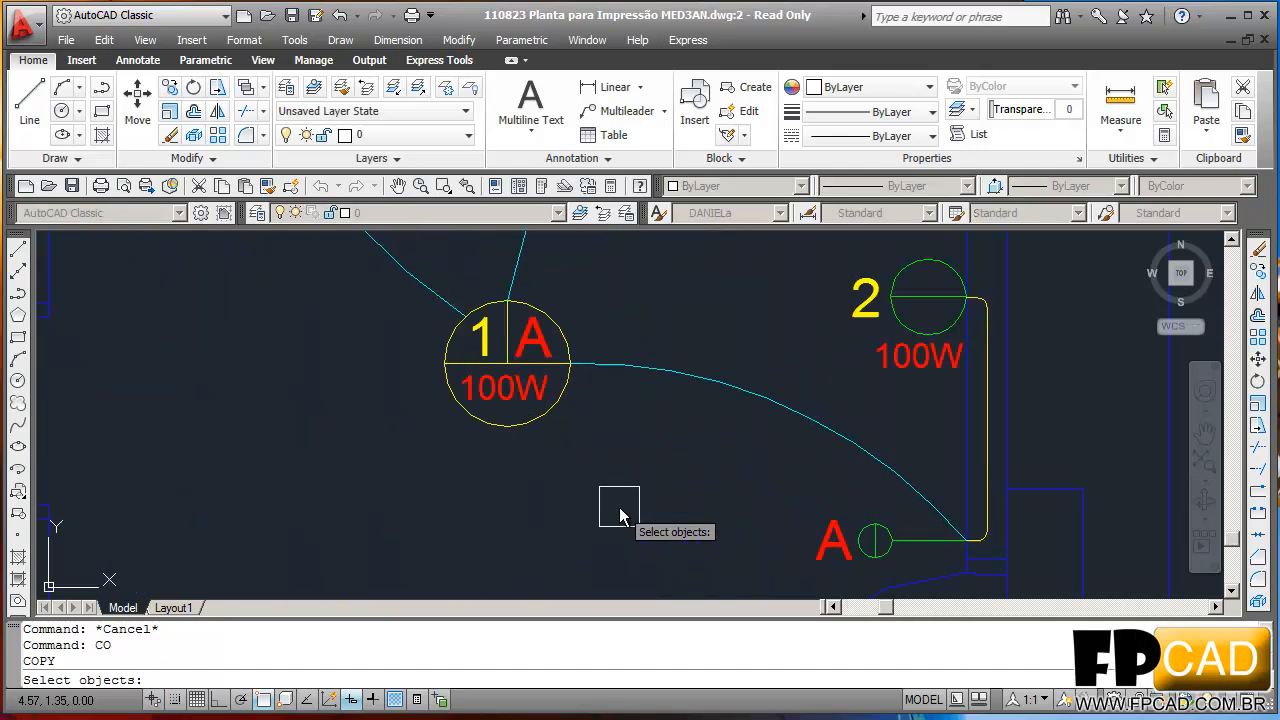
{"action": "left_click", "coordinate": [490, 428]}
{"action": "left_click", "coordinate": [531, 471]}
{"action": "left_click", "coordinate": [451, 328]}
{"action": "key", "text": "Return"}
{"action": "left_click", "coordinate": [507, 363]}
{"action": "scroll", "coordinate": [541, 368], "scroll_direction": "down", "scroll_amount": 4}
{"action": "middle_click_drag", "start_coordinate": [705, 400], "coordinate": [408, 439]}
{"action": "scroll", "coordinate": [533, 399], "scroll_direction": "down", "scroll_amount": 4}
{"action": "left_click", "coordinate": [628, 489]}
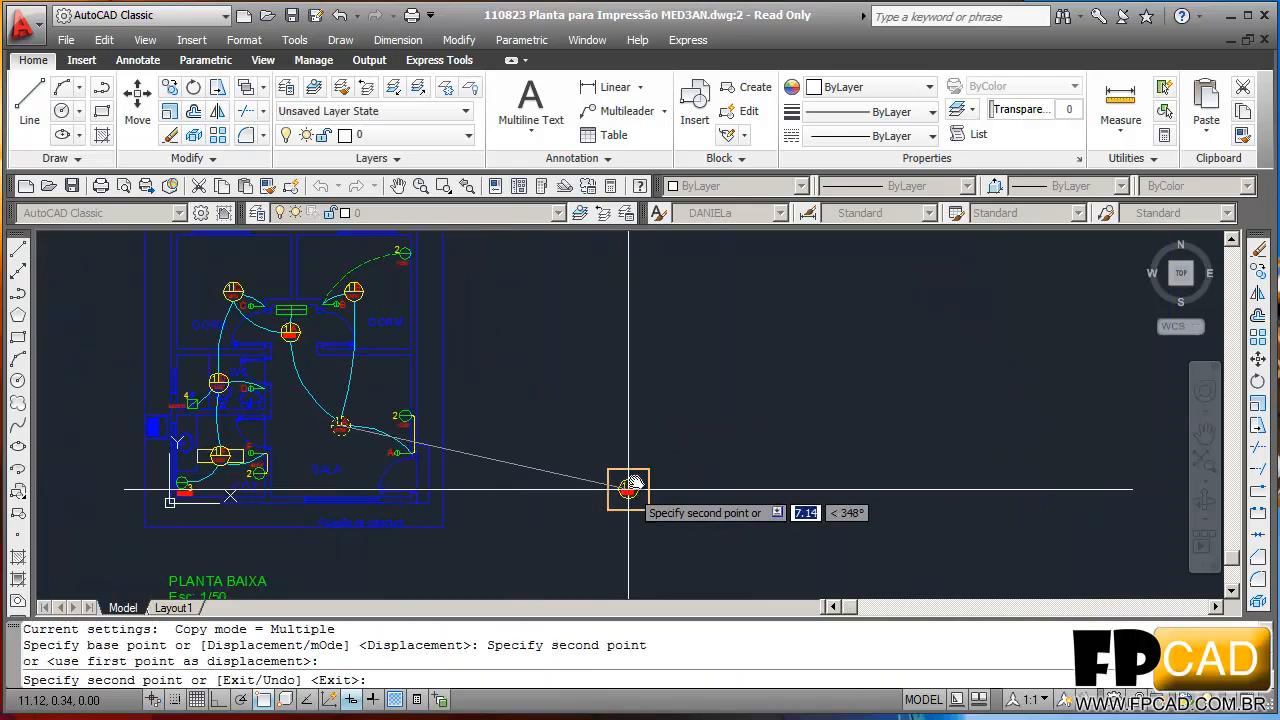
{"action": "scroll", "coordinate": [665, 472], "scroll_direction": "up", "scroll_amount": 4}
{"action": "key", "text": "Escape"}
{"action": "key", "text": "Escape"}
{"action": "key", "text": "Escape"}
{"action": "mouse_move", "coordinate": [637, 570]}
{"action": "middle_mouse_down"}
{"action": "mouse_move", "coordinate": [669, 488]}
{"action": "mouse_move", "coordinate": [755, 503]}
{"action": "middle_mouse_up"}
{"action": "scroll", "coordinate": [669, 488], "scroll_direction": "up", "scroll_amount": 3}
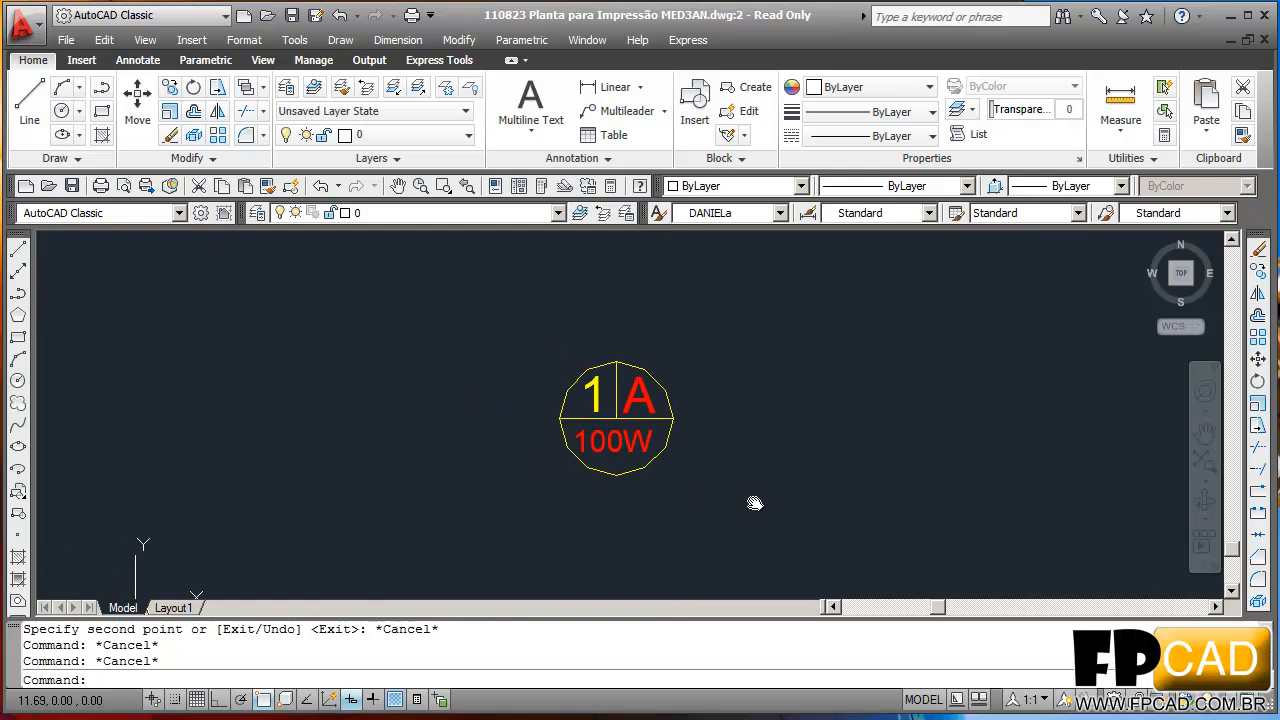
- Begin a block definition named LUMINARIA INCANDECENTE with its base point at the centre of the copied light symbol
{"action": "left_click", "coordinate": [193, 40]}
{"action": "mouse_move", "coordinate": [342, 40]}
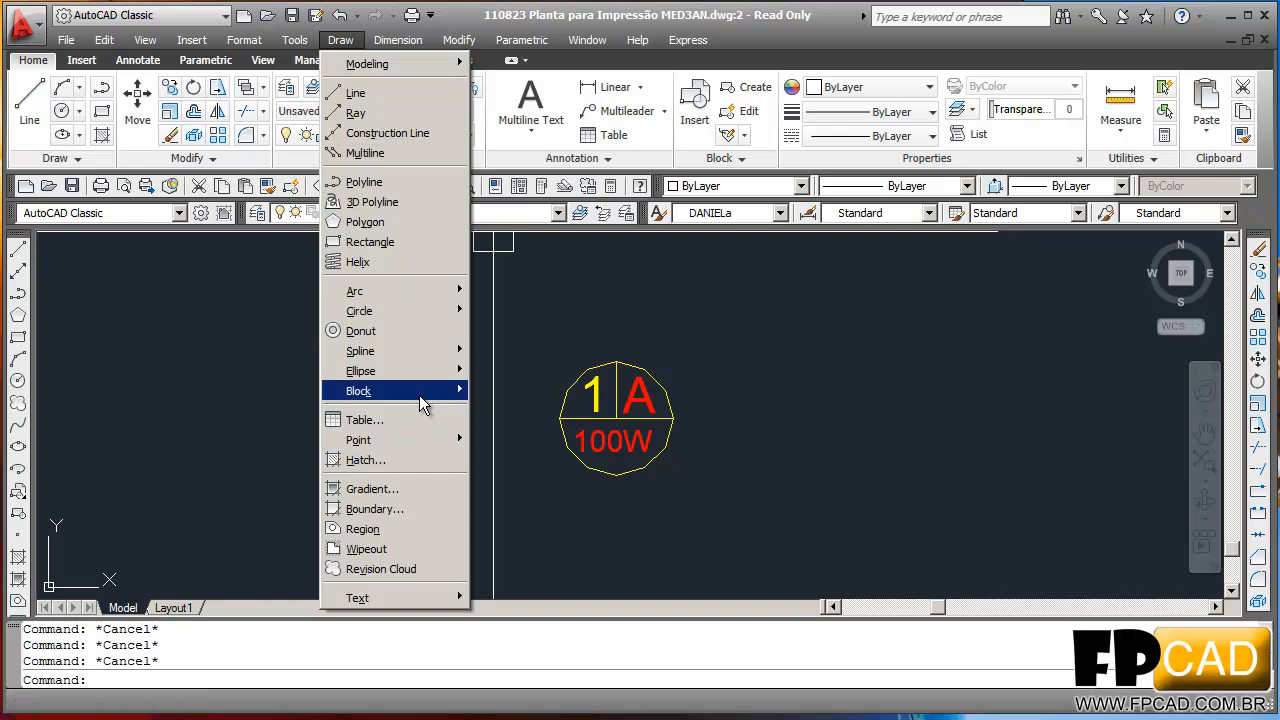
{"action": "mouse_move", "coordinate": [421, 400]}
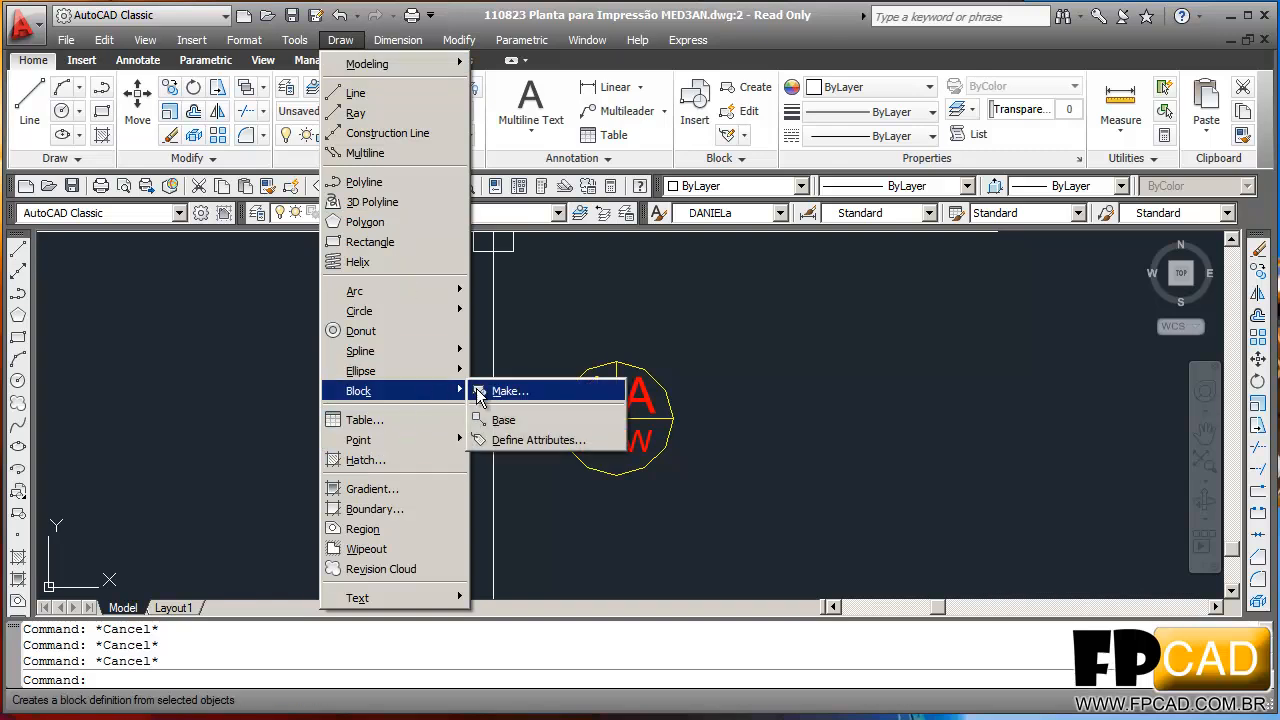
{"action": "left_click", "coordinate": [517, 391]}
{"action": "left_click_drag", "start_coordinate": [497, 180], "coordinate": [599, 194]}
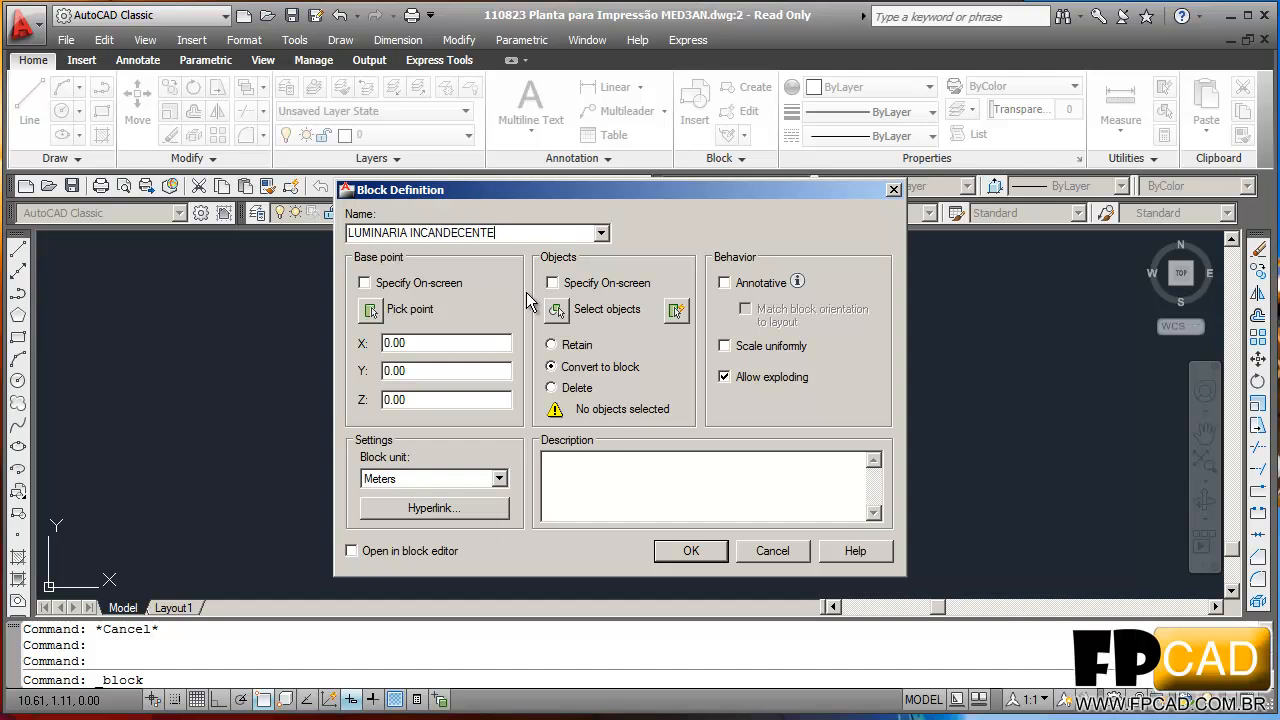
{"action": "left_click_drag", "start_coordinate": [522, 192], "coordinate": [597, 182]}
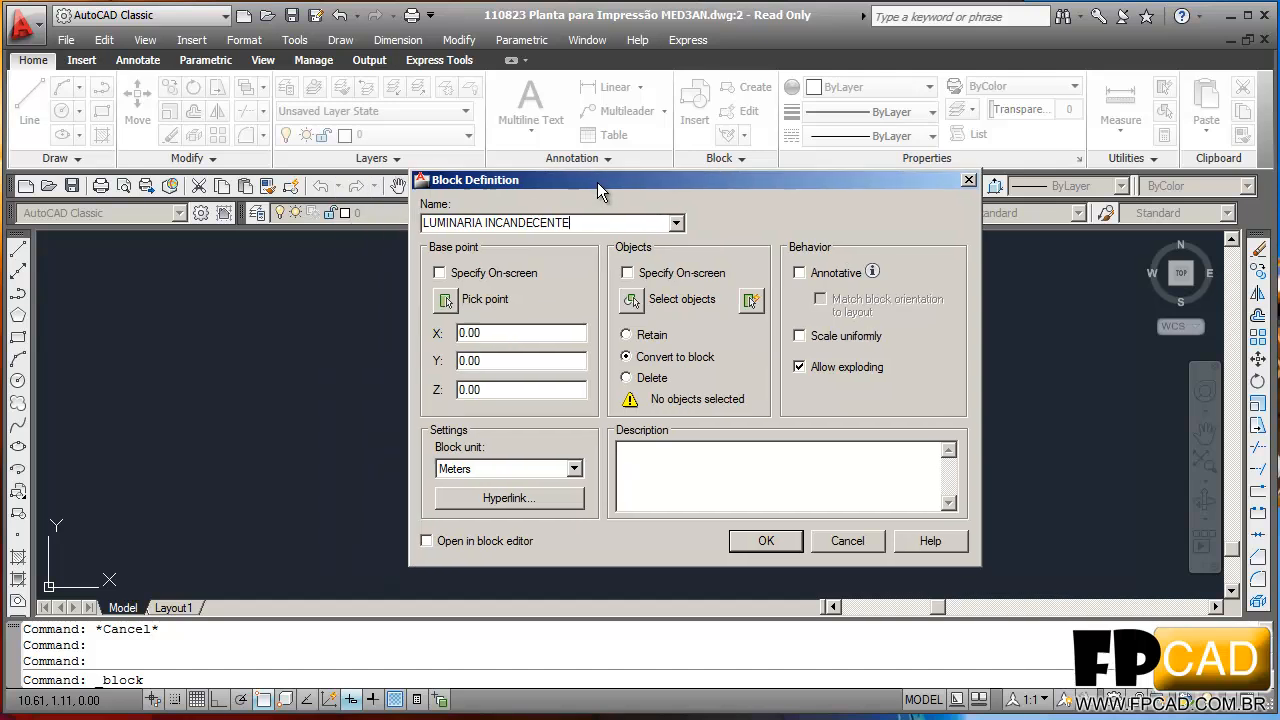
{"action": "left_click", "coordinate": [490, 307]}
{"action": "scroll", "coordinate": [600, 430], "scroll_direction": "up", "scroll_amount": 5}
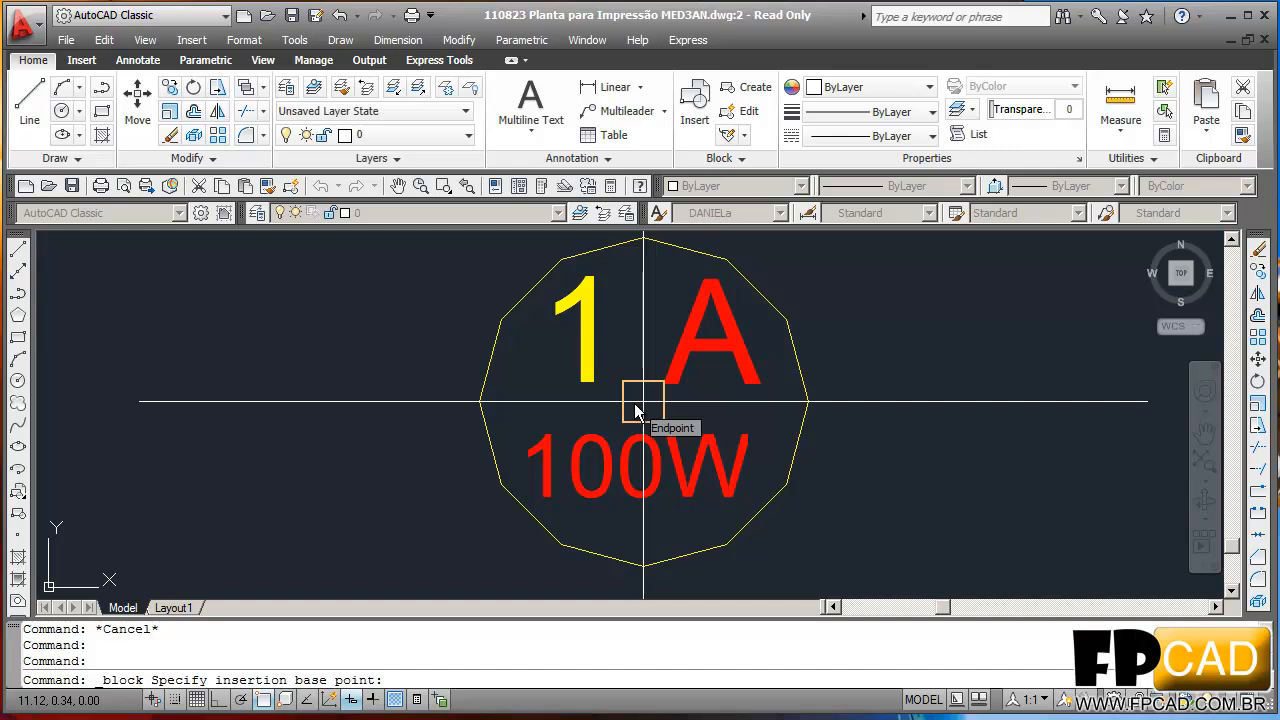
{"action": "left_click", "coordinate": [636, 410]}
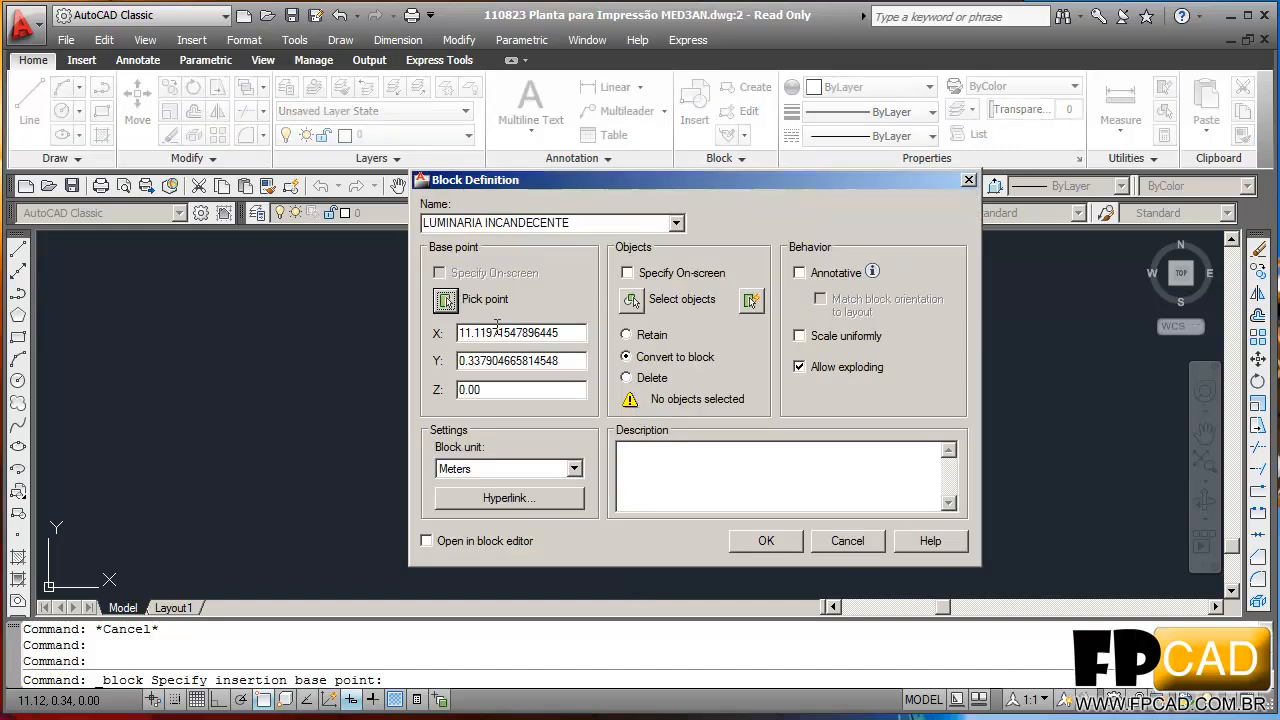
- Select the copied light symbol with its labels as the block's objects and create the block in meters, converting the originals
{"action": "left_click", "coordinate": [632, 300]}
{"action": "scroll", "coordinate": [444, 408], "scroll_direction": "down", "scroll_amount": 2}
{"action": "middle_click_drag", "start_coordinate": [444, 408], "coordinate": [540, 424]}
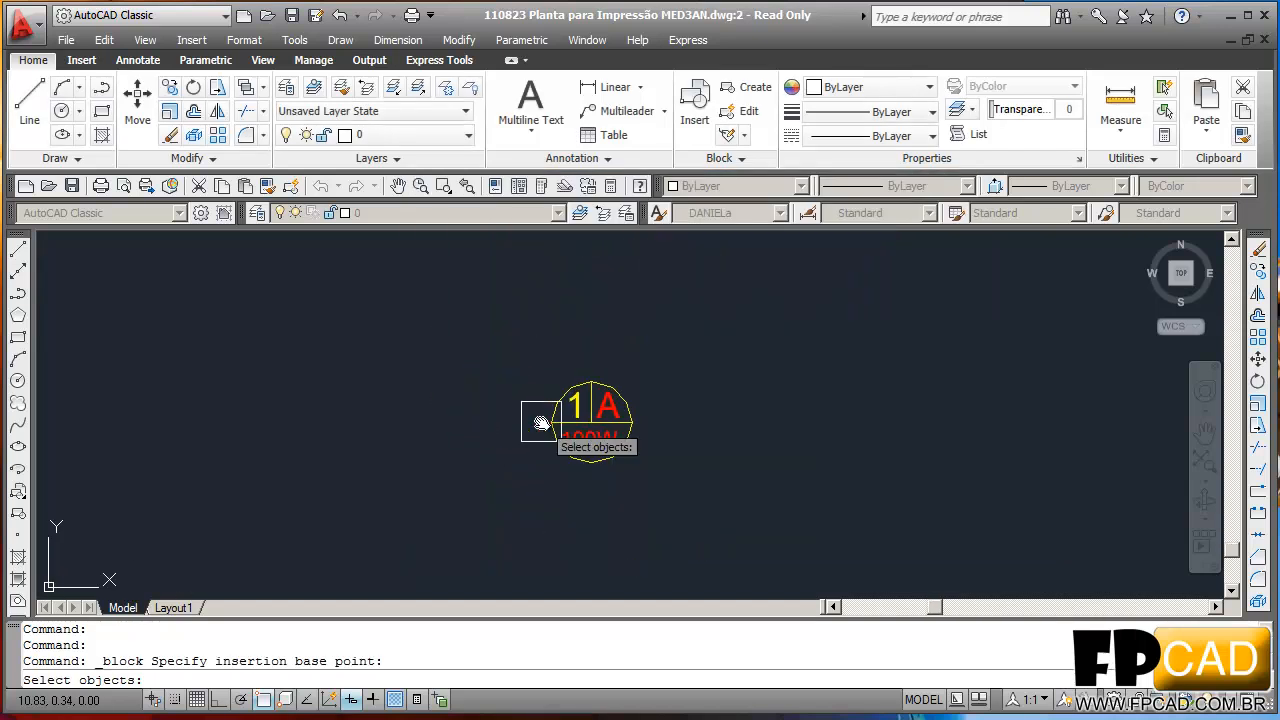
{"action": "left_click", "coordinate": [686, 494]}
{"action": "left_click", "coordinate": [471, 323]}
{"action": "key", "text": "Return"}
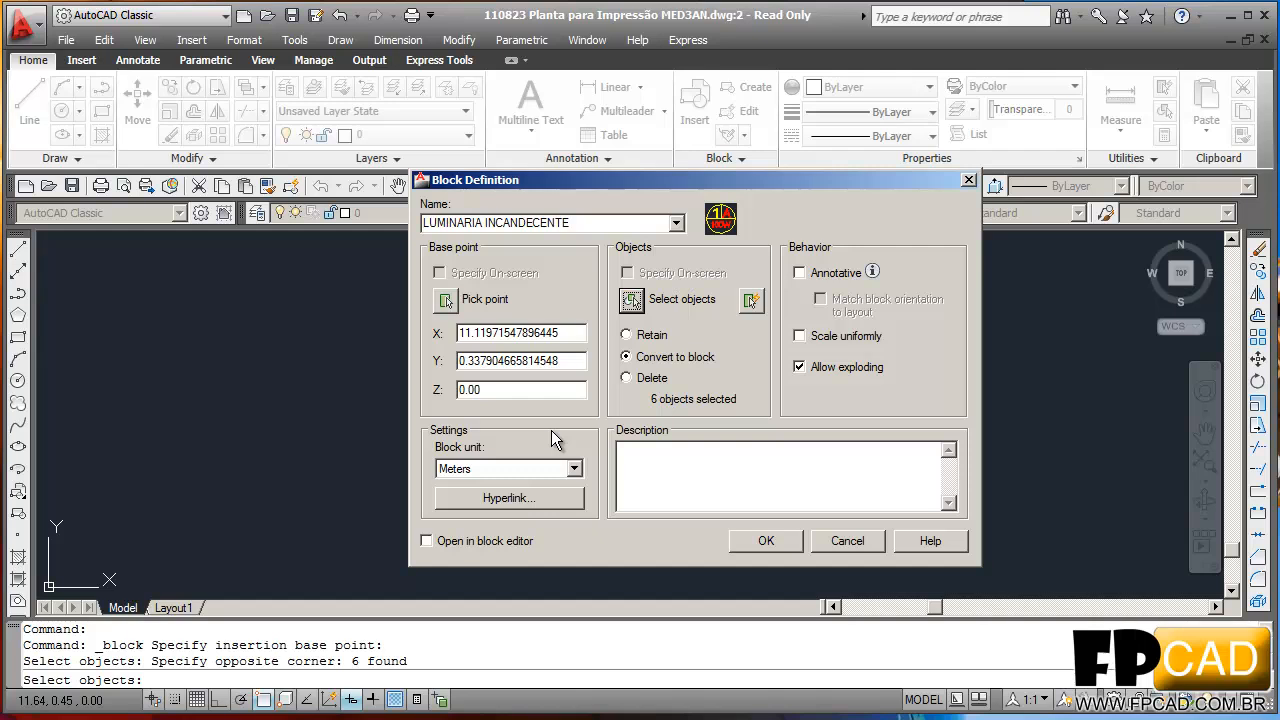
{"action": "left_click", "coordinate": [746, 546]}
{"action": "scroll", "coordinate": [643, 473], "scroll_direction": "down", "scroll_amount": 3}
{"action": "middle_click_drag", "start_coordinate": [580, 474], "coordinate": [718, 472]}
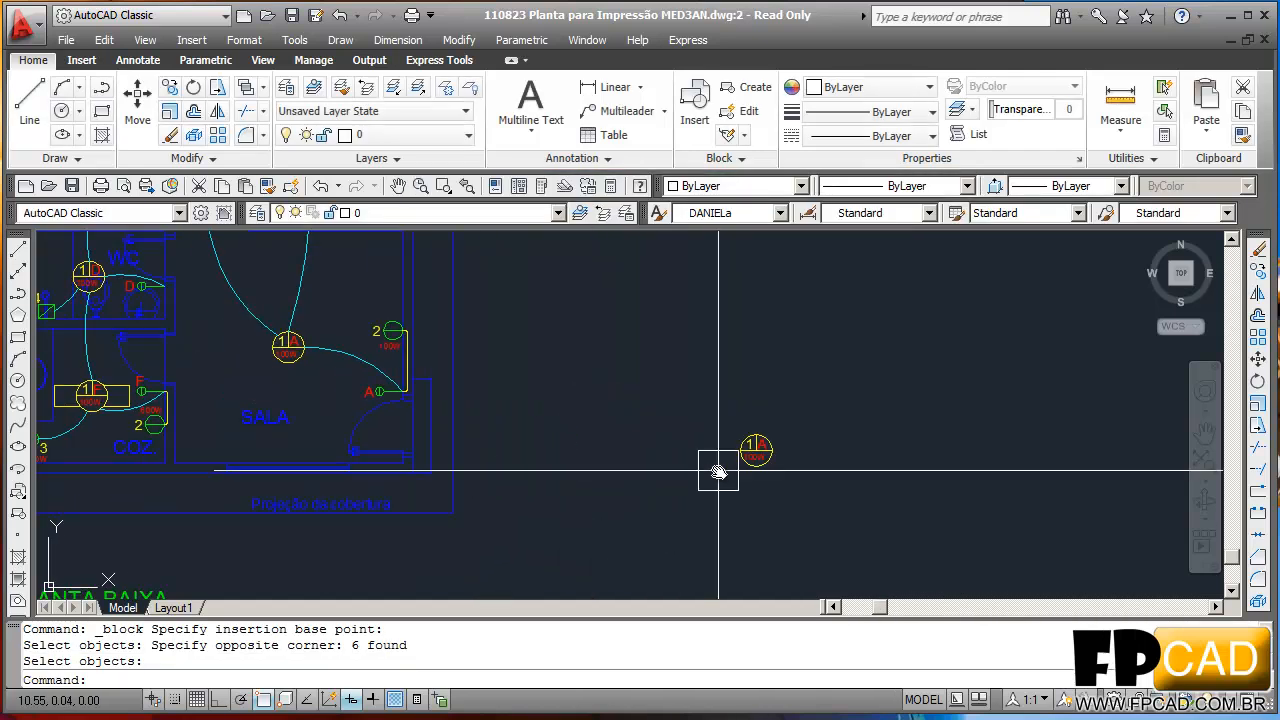
- Erase the converted light block from the empty area beside the floor plan
{"action": "key", "text": "Escape"}
{"action": "type", "text": "E"}
{"action": "key", "text": "Return"}
{"action": "left_click", "coordinate": [866, 503]}
{"action": "left_click", "coordinate": [717, 376]}
{"action": "key", "text": "Return"}
{"action": "scroll", "coordinate": [596, 455], "scroll_direction": "down", "scroll_amount": 2}
{"action": "scroll", "coordinate": [608, 482], "scroll_direction": "up", "scroll_amount": 3}
{"action": "mouse_move", "coordinate": [608, 483]}
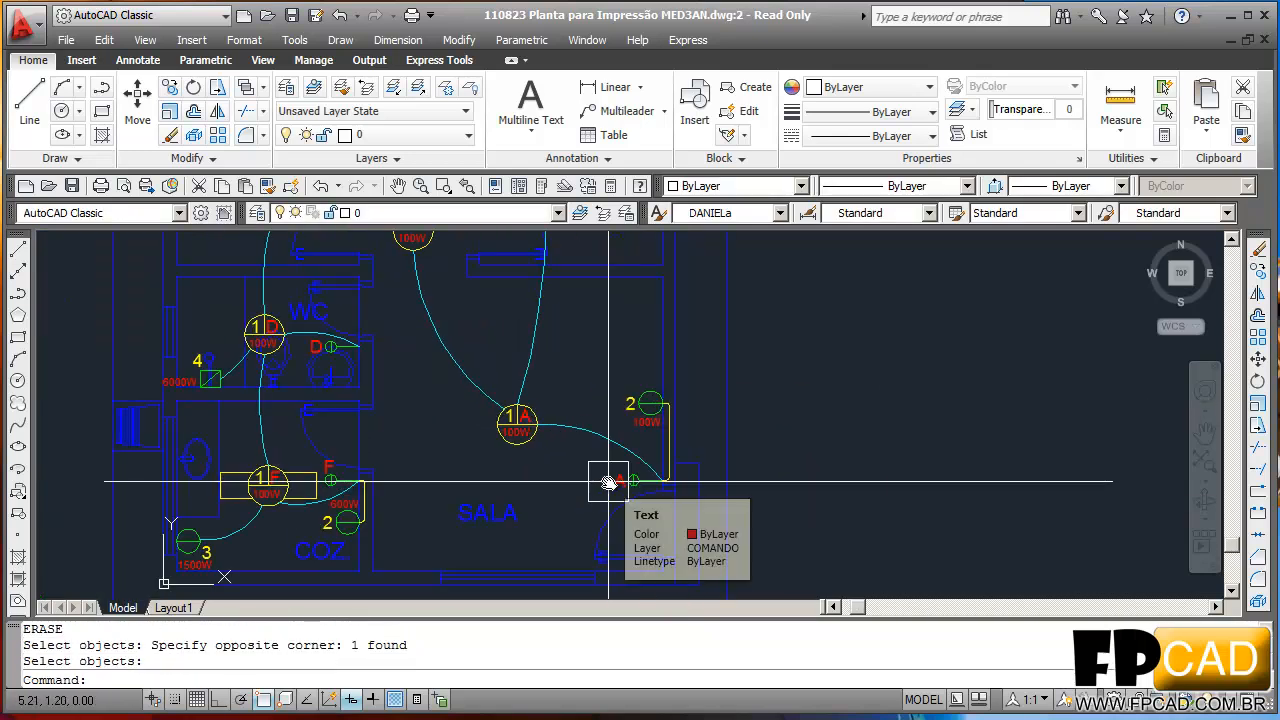
{"action": "scroll", "coordinate": [608, 483], "scroll_direction": "down", "scroll_amount": 3}
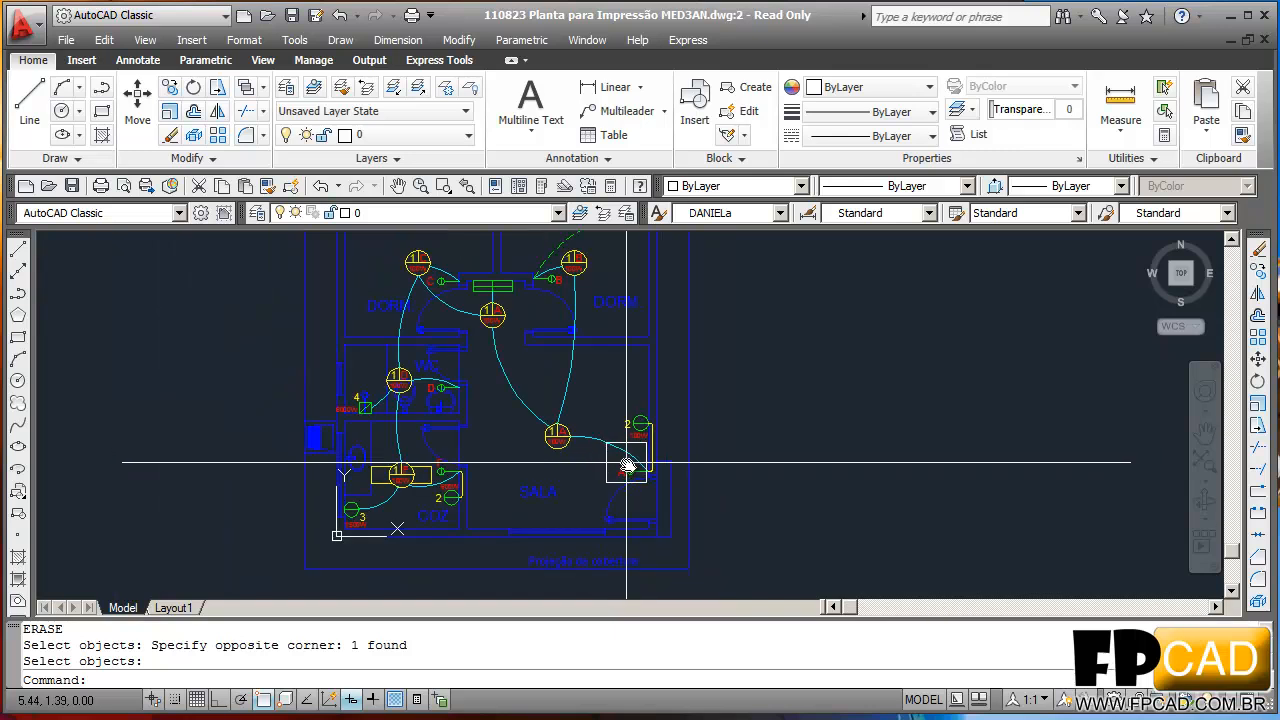
{"action": "scroll", "coordinate": [710, 549], "scroll_direction": "down", "scroll_amount": 2}
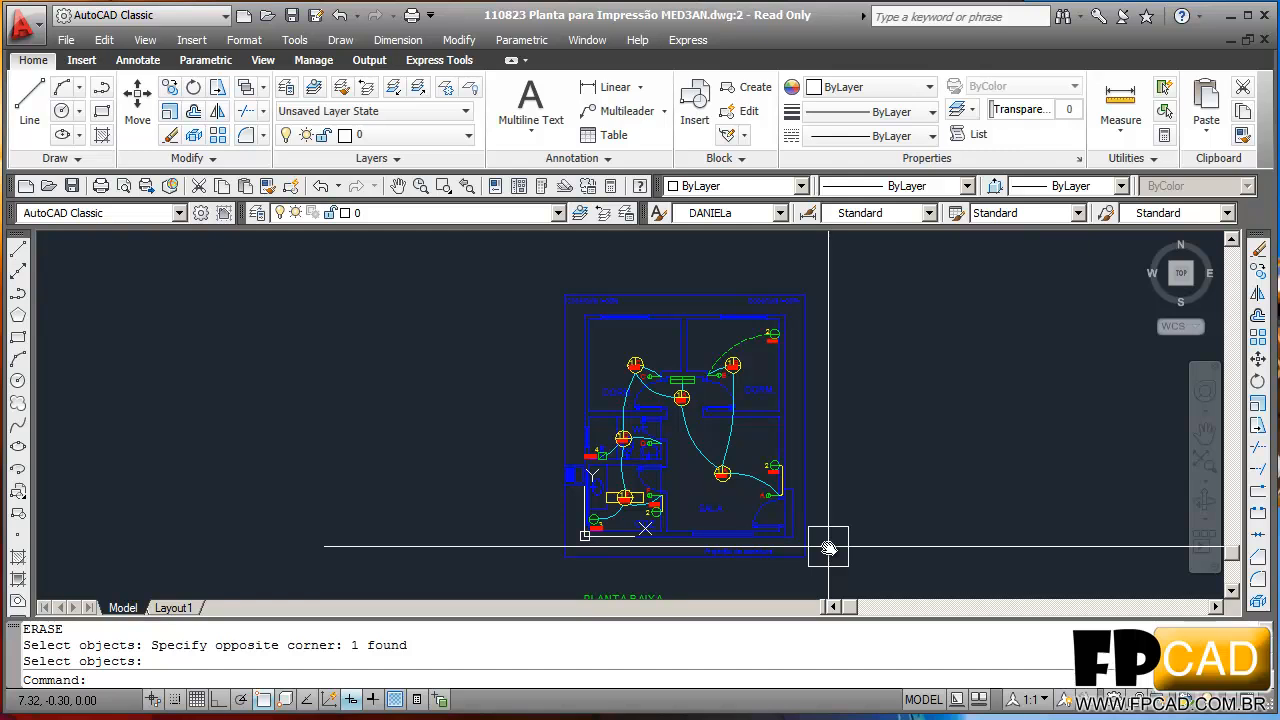
- Insert the LUMINARIA INCANDECENTE block at scale 1.00 and angle 0 in the empty area right of the SALA
{"action": "key", "text": "Escape"}
{"action": "left_click", "coordinate": [191, 40]}
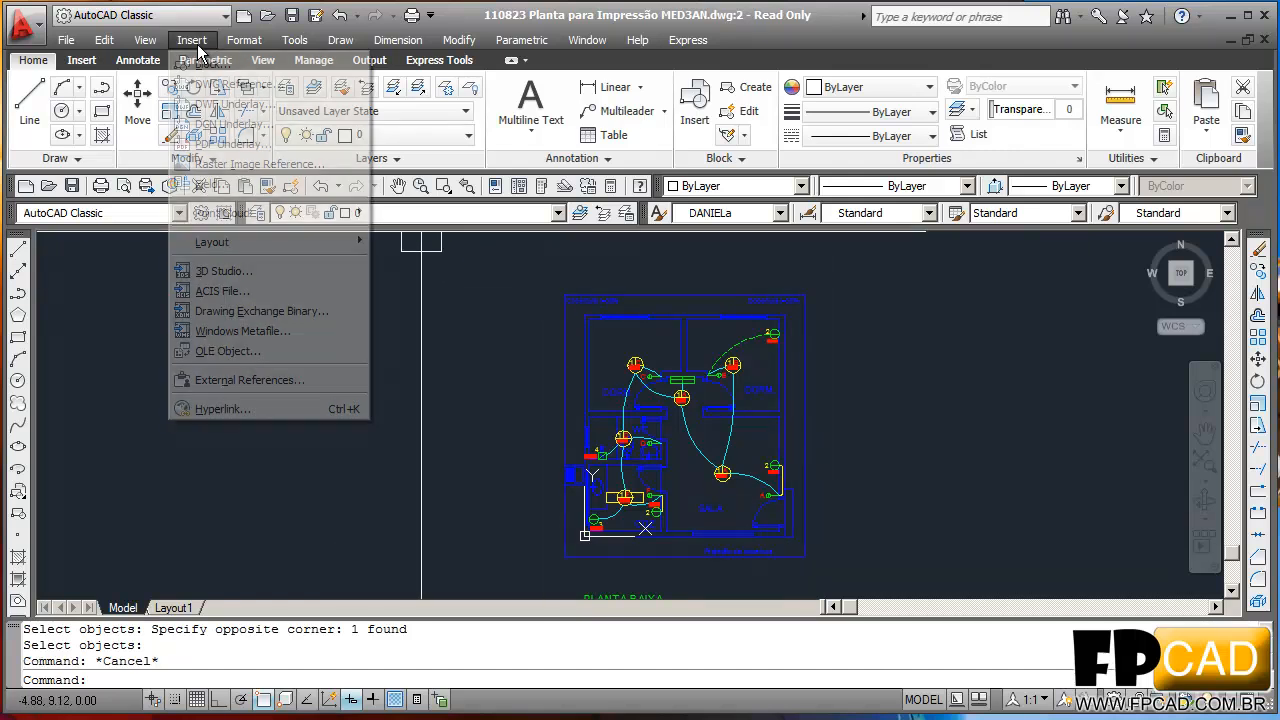
{"action": "left_click", "coordinate": [200, 63]}
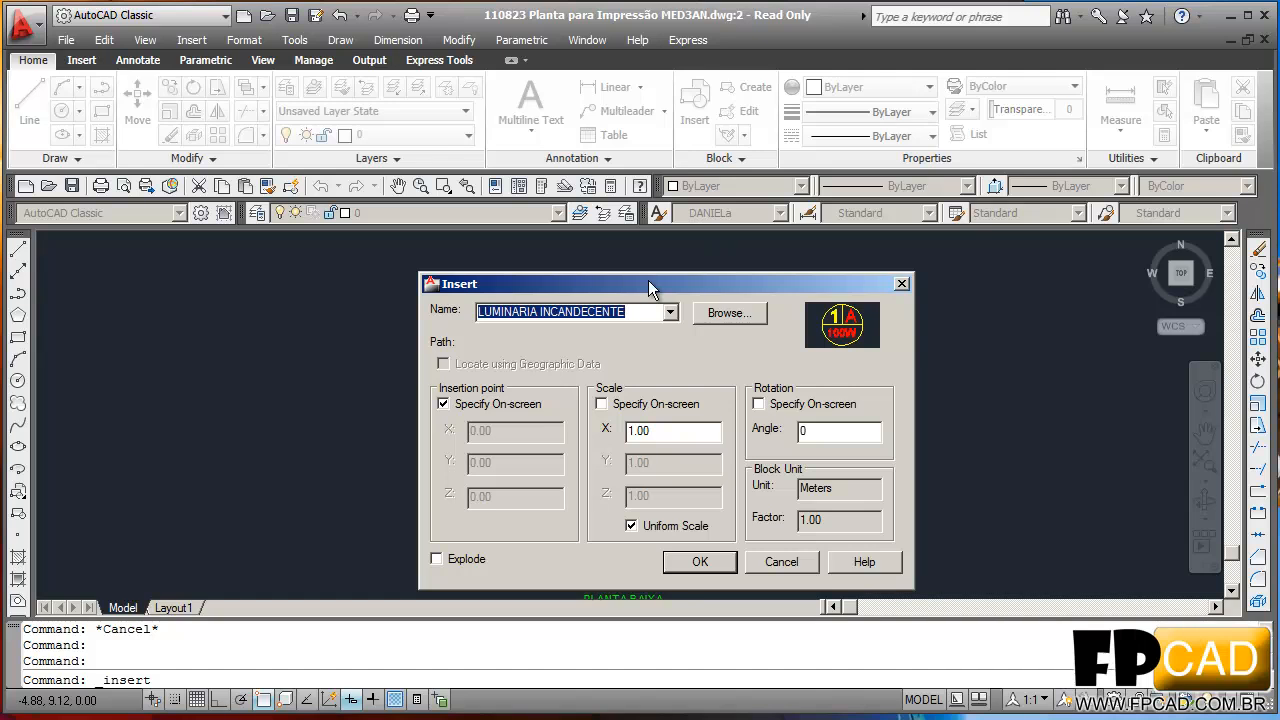
{"action": "left_click", "coordinate": [669, 312]}
{"action": "left_click", "coordinate": [669, 312]}
{"action": "left_click", "coordinate": [700, 562]}
{"action": "scroll", "coordinate": [670, 445], "scroll_direction": "up", "scroll_amount": 4}
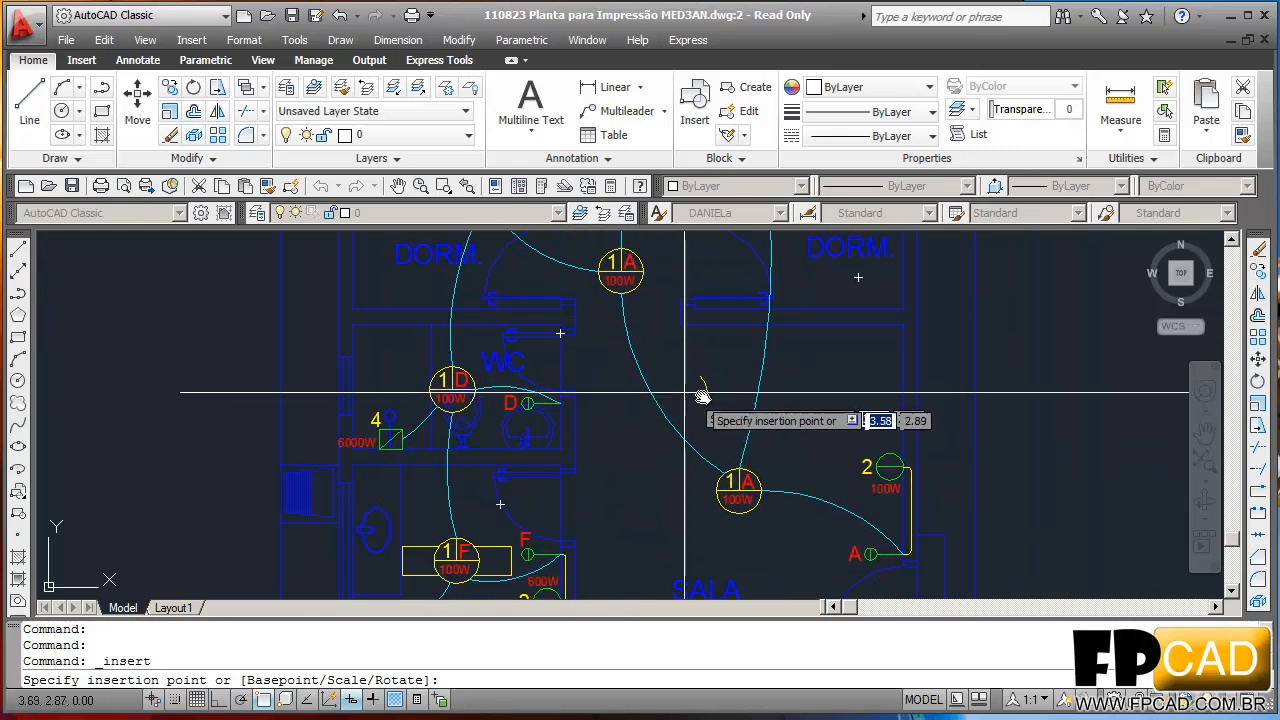
{"action": "middle_click_drag", "start_coordinate": [772, 409], "coordinate": [554, 366]}
{"action": "left_click", "coordinate": [838, 394]}
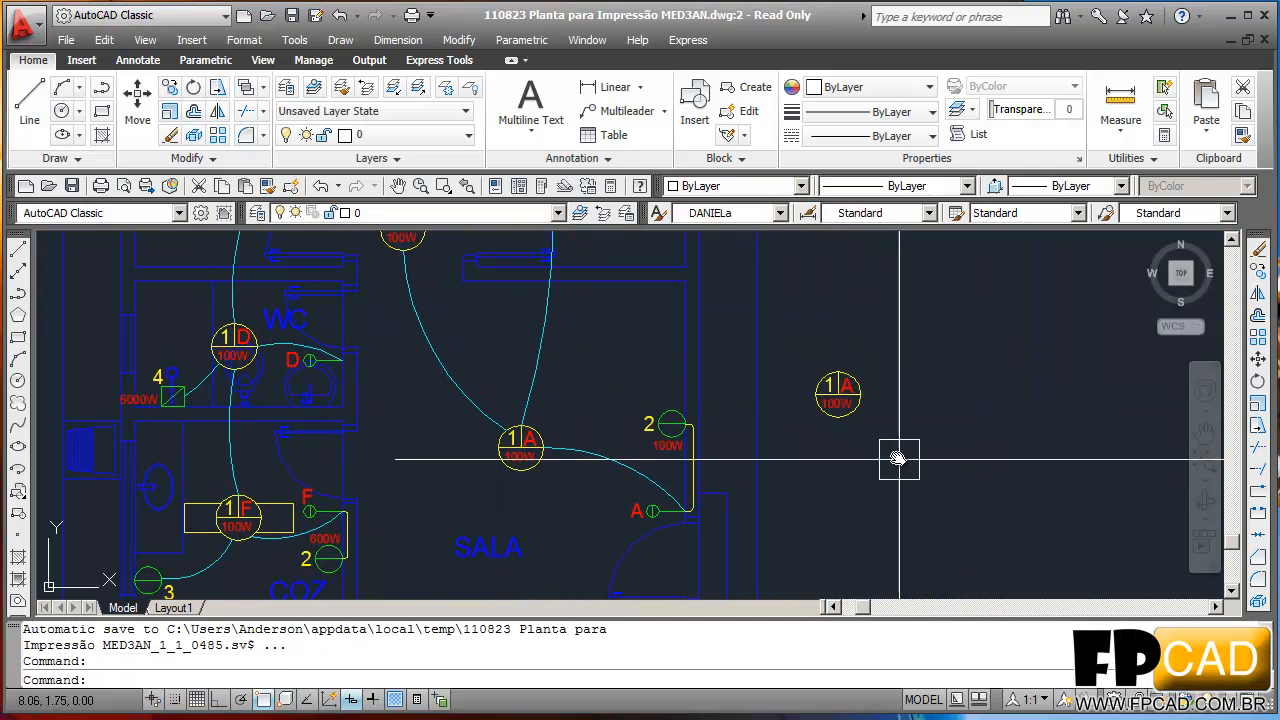
- Insert three more LUMINARIA INCANDECENTE blocks scattered around the empty area right of the floor plan
{"action": "key", "text": "Return"}
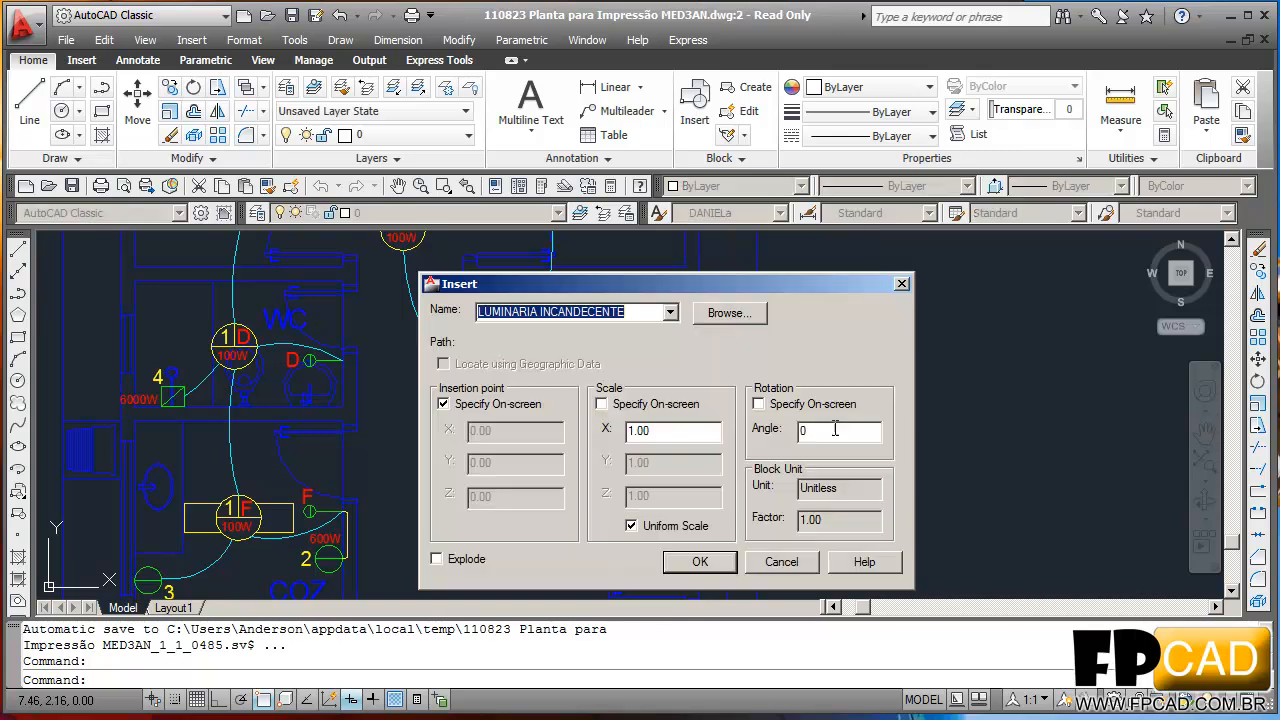
{"action": "left_click", "coordinate": [700, 561]}
{"action": "mouse_move", "coordinate": [840, 437]}
{"action": "middle_mouse_down"}
{"action": "mouse_move", "coordinate": [703, 391]}
{"action": "mouse_move", "coordinate": [677, 364]}
{"action": "middle_mouse_up"}
{"action": "left_click", "coordinate": [840, 434]}
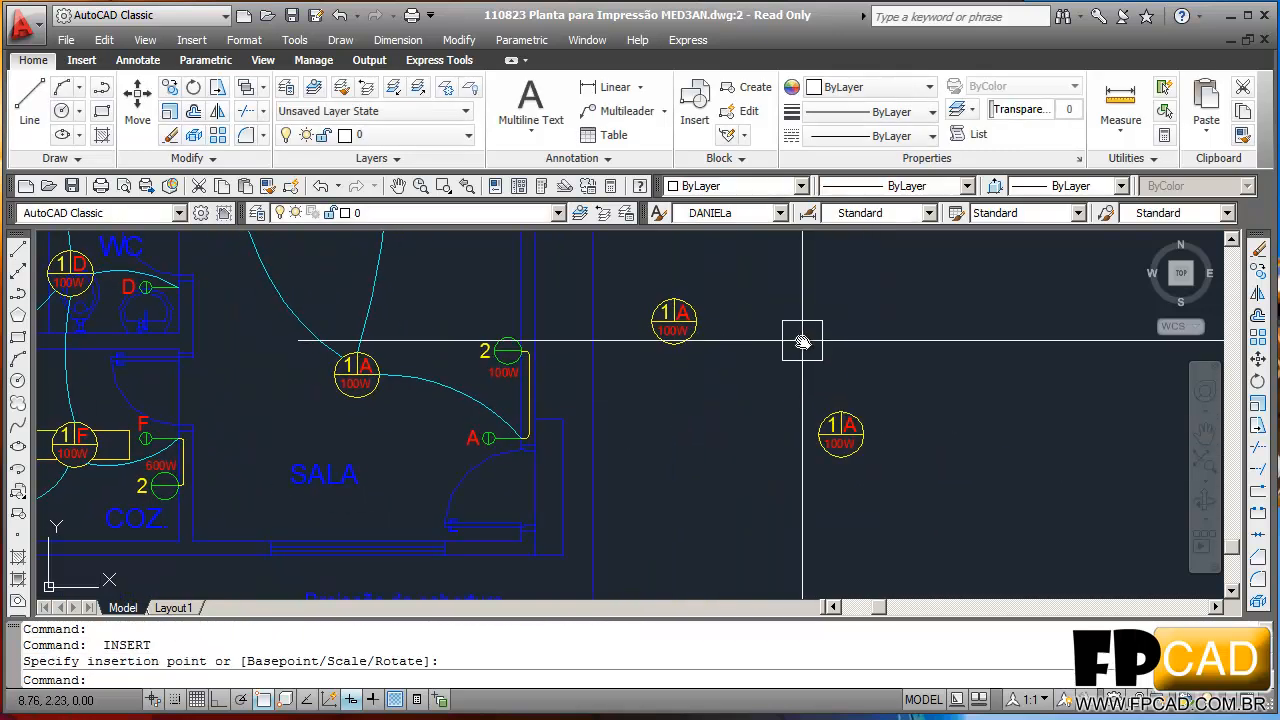
{"action": "key", "text": "Return"}
{"action": "left_click", "coordinate": [703, 558]}
{"action": "middle_click_drag", "start_coordinate": [825, 323], "coordinate": [711, 457]}
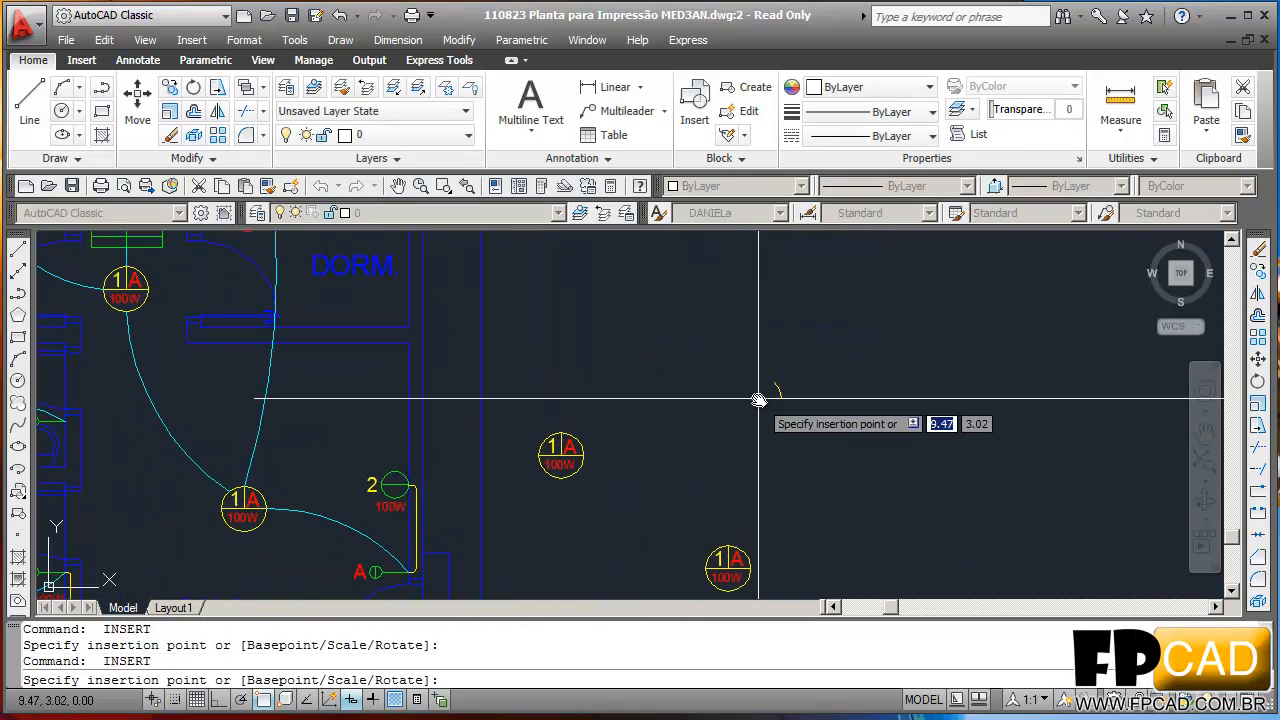
{"action": "left_click", "coordinate": [711, 457]}
{"action": "key", "text": "Return"}
{"action": "left_click", "coordinate": [700, 561]}
{"action": "left_click", "coordinate": [943, 491]}
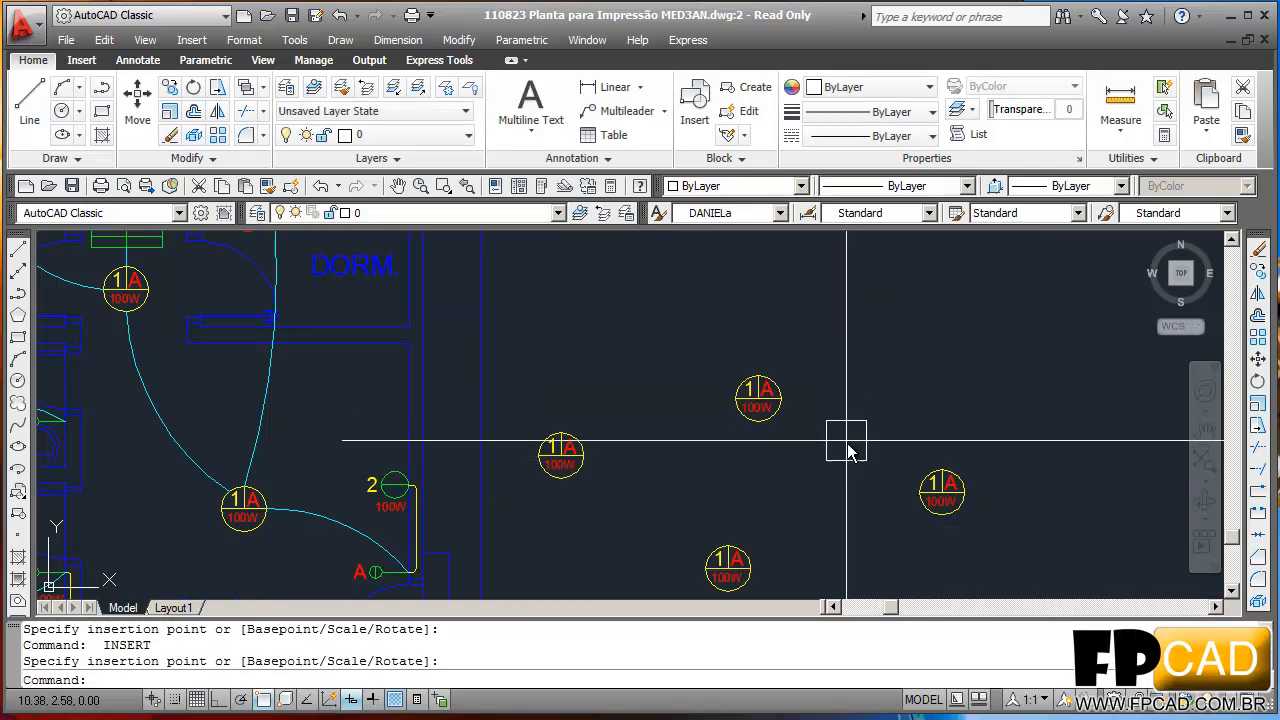
- Explode the inserted light block farthest from the floor plan
{"action": "middle_click_drag", "start_coordinate": [846, 429], "coordinate": [660, 326]}
{"action": "scroll", "coordinate": [734, 360], "scroll_direction": "up", "scroll_amount": 6}
{"action": "left_click", "coordinate": [731, 360]}
{"action": "scroll", "coordinate": [874, 396], "scroll_direction": "down", "scroll_amount": 4}
{"action": "middle_click_drag", "start_coordinate": [877, 456], "coordinate": [885, 474]}
{"action": "key", "text": "Escape"}
{"action": "key", "text": "Escape"}
{"action": "key", "text": "Escape"}
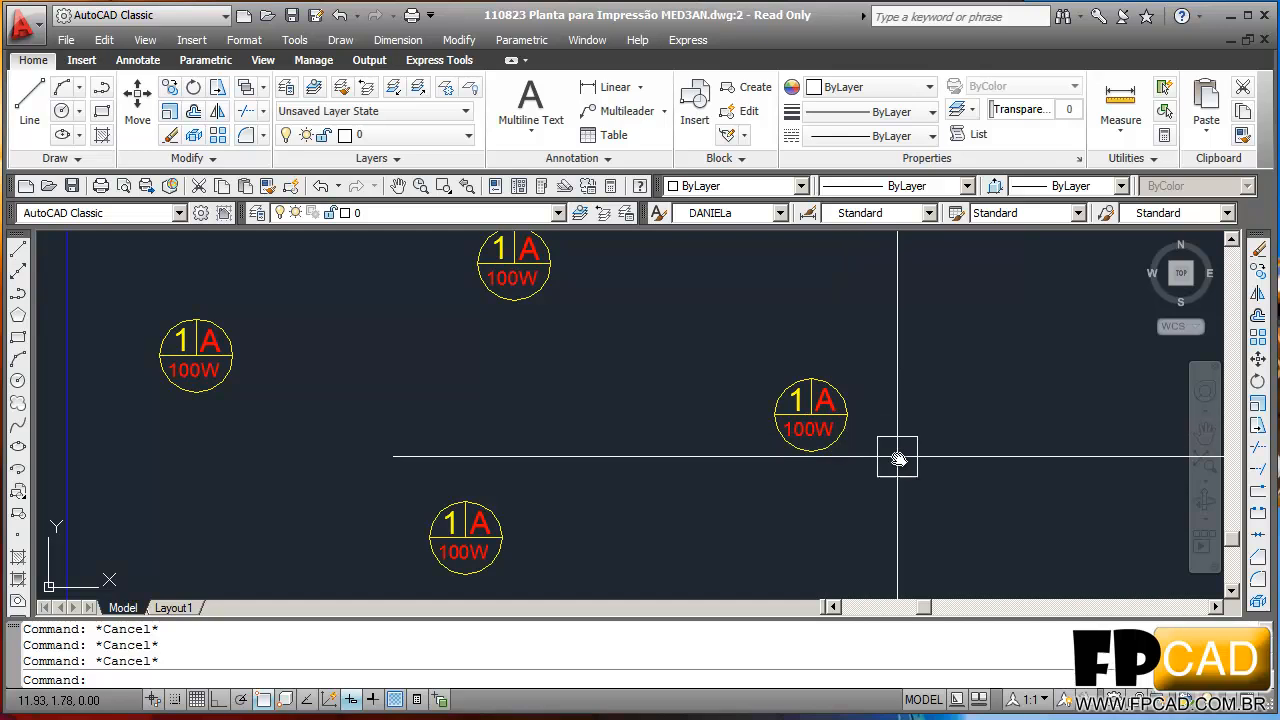
{"action": "left_click", "coordinate": [873, 438]}
{"action": "left_click", "coordinate": [815, 381]}
{"action": "type", "text": "x"}
{"action": "key", "text": "Return"}
{"action": "scroll", "coordinate": [803, 402], "scroll_direction": "up", "scroll_amount": 6}
{"action": "key", "text": "Escape"}
{"action": "key", "text": "Escape"}
{"action": "key", "text": "Escape"}
- Change the switch letter in the exploded light symbol from A to B
{"action": "type", "text": "ed"}
{"action": "key", "text": "Return"}
{"action": "left_click", "coordinate": [872, 380]}
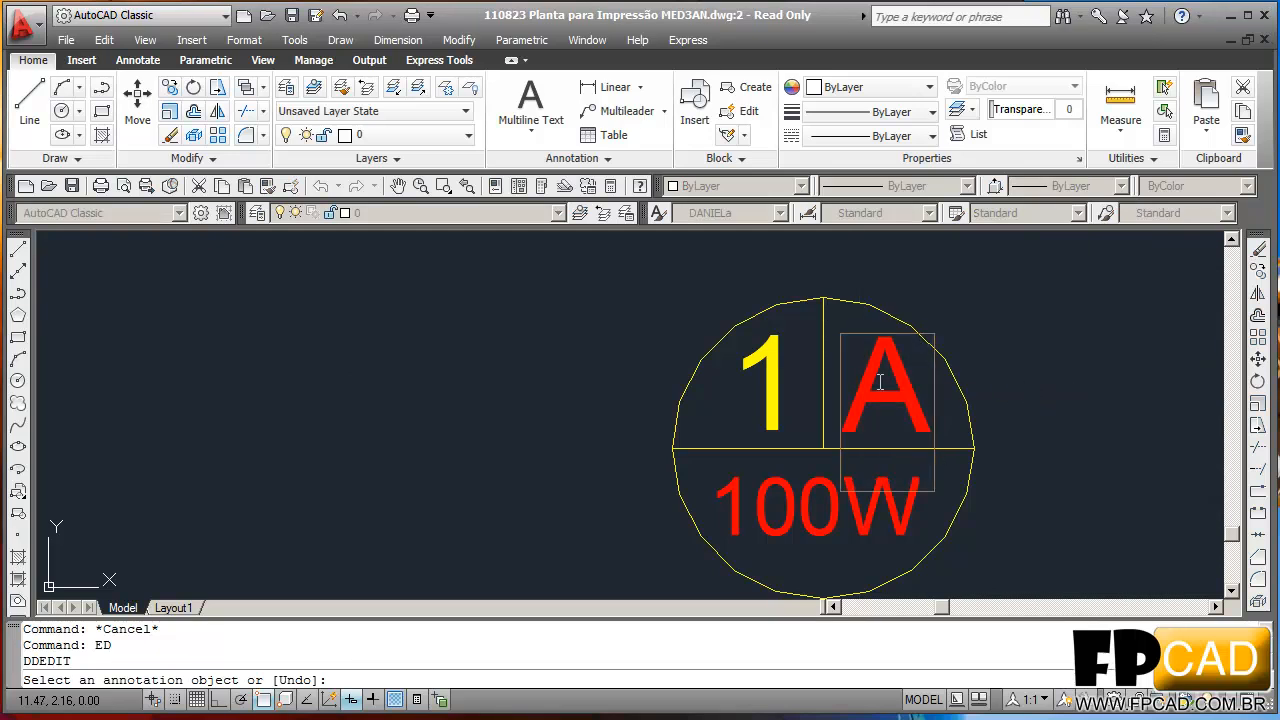
{"action": "key", "text": "Return"}
{"action": "type", "text": "ed"}
{"action": "key", "text": "Return"}
{"action": "left_click", "coordinate": [881, 383]}
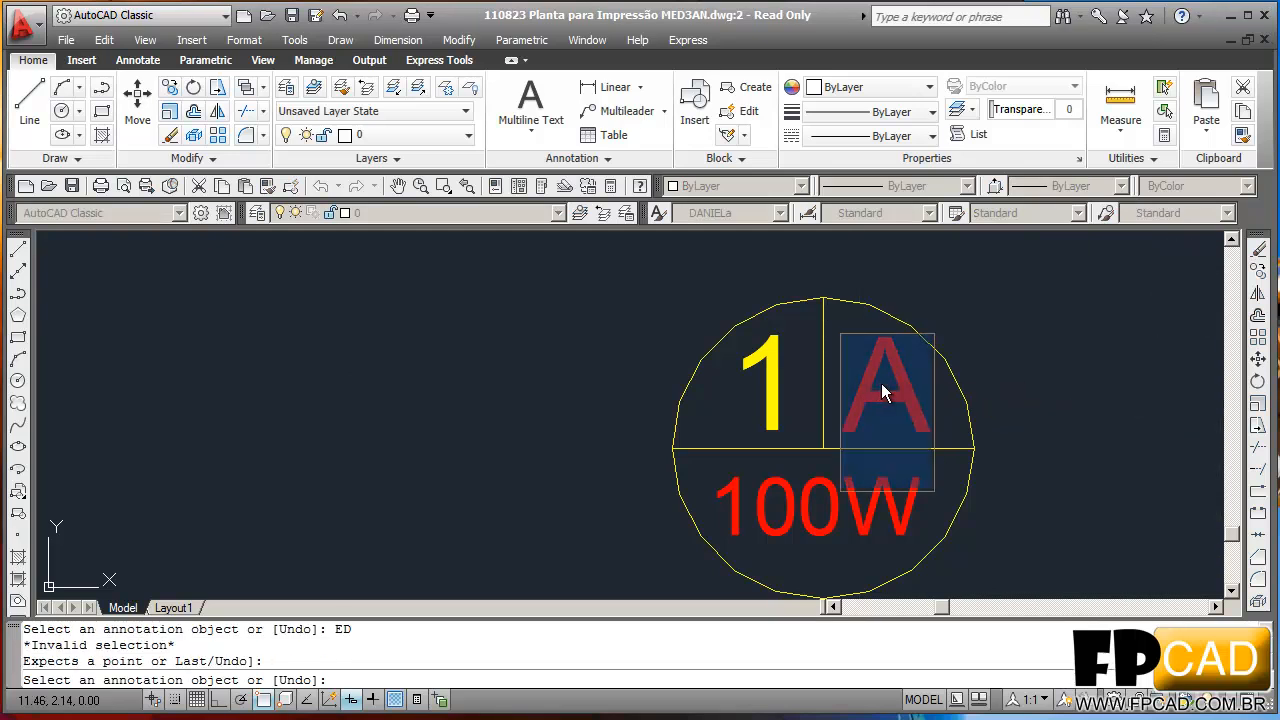
{"action": "type", "text": "B"}
{"action": "key", "text": "Return"}
{"action": "scroll", "coordinate": [884, 346], "scroll_direction": "down", "scroll_amount": 7}
{"action": "key", "text": "Escape"}
{"action": "key", "text": "Escape"}
- Erase the exploded light symbol and the inserted copies around it, leaving the one nearest the floor plan
{"action": "type", "text": "E"}
{"action": "key", "text": "Return"}
{"action": "left_click", "coordinate": [940, 397]}
{"action": "left_click", "coordinate": [831, 307]}
{"action": "left_click", "coordinate": [737, 266]}
{"action": "key", "text": "Return"}
{"action": "key", "text": "Return"}
{"action": "left_click", "coordinate": [796, 413]}
{"action": "left_click", "coordinate": [699, 351]}
{"action": "key", "text": "Return"}
{"action": "left_click", "coordinate": [702, 350]}
{"action": "left_click", "coordinate": [722, 352]}
{"action": "key", "text": "Escape"}
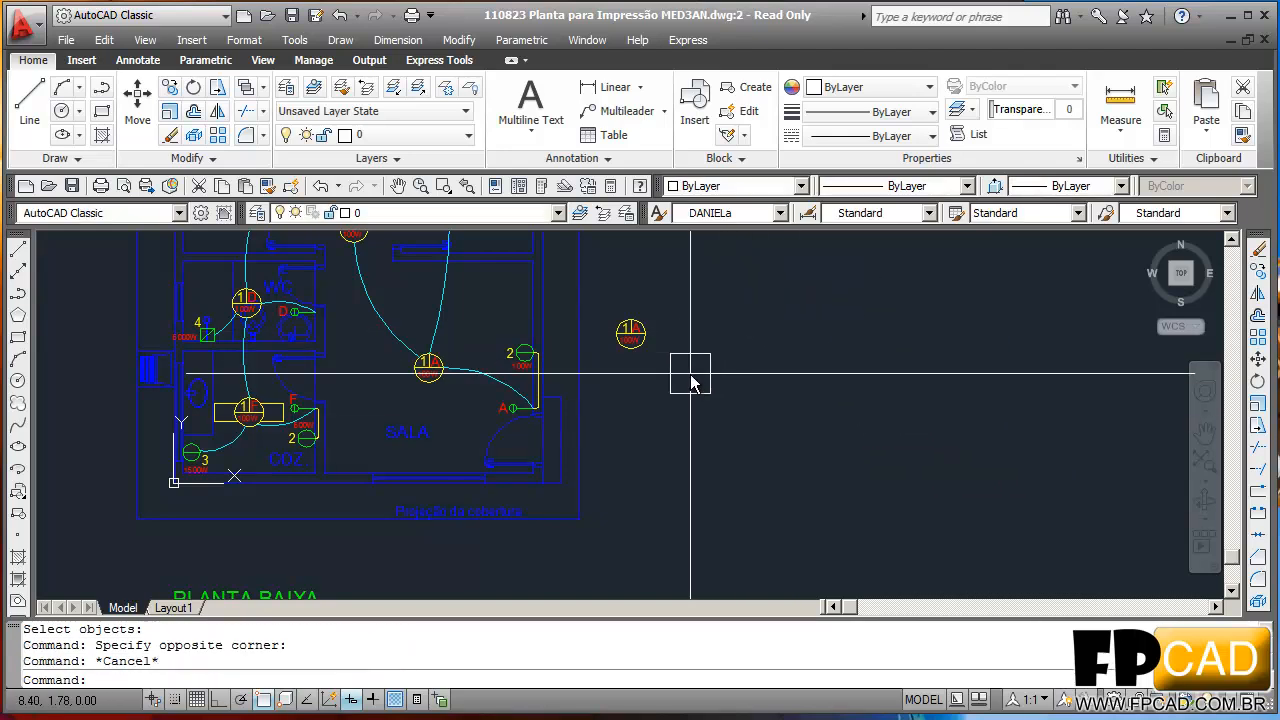
- Erase the remaining inserted light block beside the floor plan
{"action": "type", "text": "E"}
{"action": "key", "text": "Return"}
{"action": "left_click", "coordinate": [720, 366]}
{"action": "left_click", "coordinate": [609, 289]}
{"action": "key", "text": "Return"}
- Examine the light symbols and their wiring arcs in the SALA, hall and neighbouring rooms
{"action": "middle_click_drag", "start_coordinate": [623, 329], "coordinate": [681, 344]}
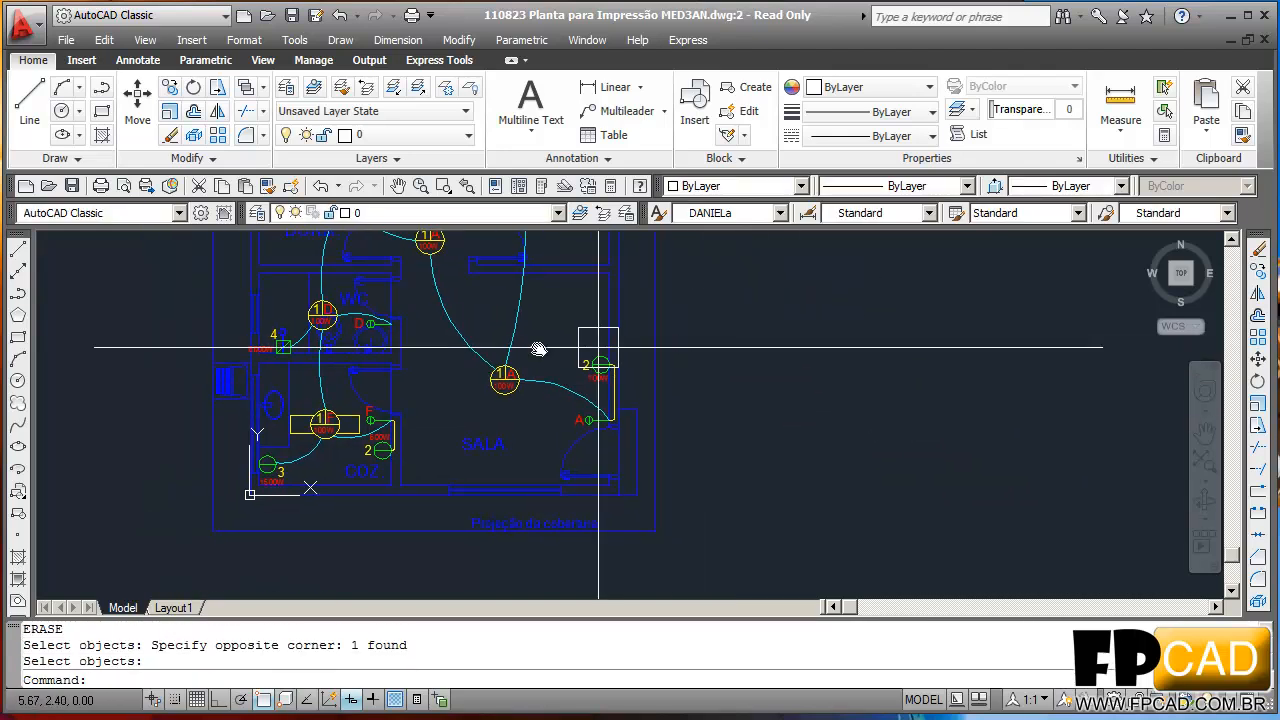
{"action": "scroll", "coordinate": [492, 362], "scroll_direction": "up", "scroll_amount": 4}
{"action": "mouse_move", "coordinate": [786, 537]}
{"action": "middle_mouse_down"}
{"action": "mouse_move", "coordinate": [683, 311]}
{"action": "mouse_move", "coordinate": [691, 574]}
{"action": "middle_mouse_up"}
{"action": "scroll", "coordinate": [690, 325], "scroll_direction": "up", "scroll_amount": 4}
{"action": "scroll", "coordinate": [518, 420], "scroll_direction": "down", "scroll_amount": 5}
{"action": "mouse_move", "coordinate": [546, 444]}
{"action": "middle_mouse_down"}
{"action": "mouse_move", "coordinate": [520, 503]}
{"action": "mouse_move", "coordinate": [806, 454]}
{"action": "mouse_move", "coordinate": [617, 466]}
{"action": "mouse_move", "coordinate": [623, 500]}
{"action": "mouse_move", "coordinate": [623, 486]}
{"action": "middle_mouse_up"}
{"action": "scroll", "coordinate": [518, 503], "scroll_direction": "down", "scroll_amount": 4}
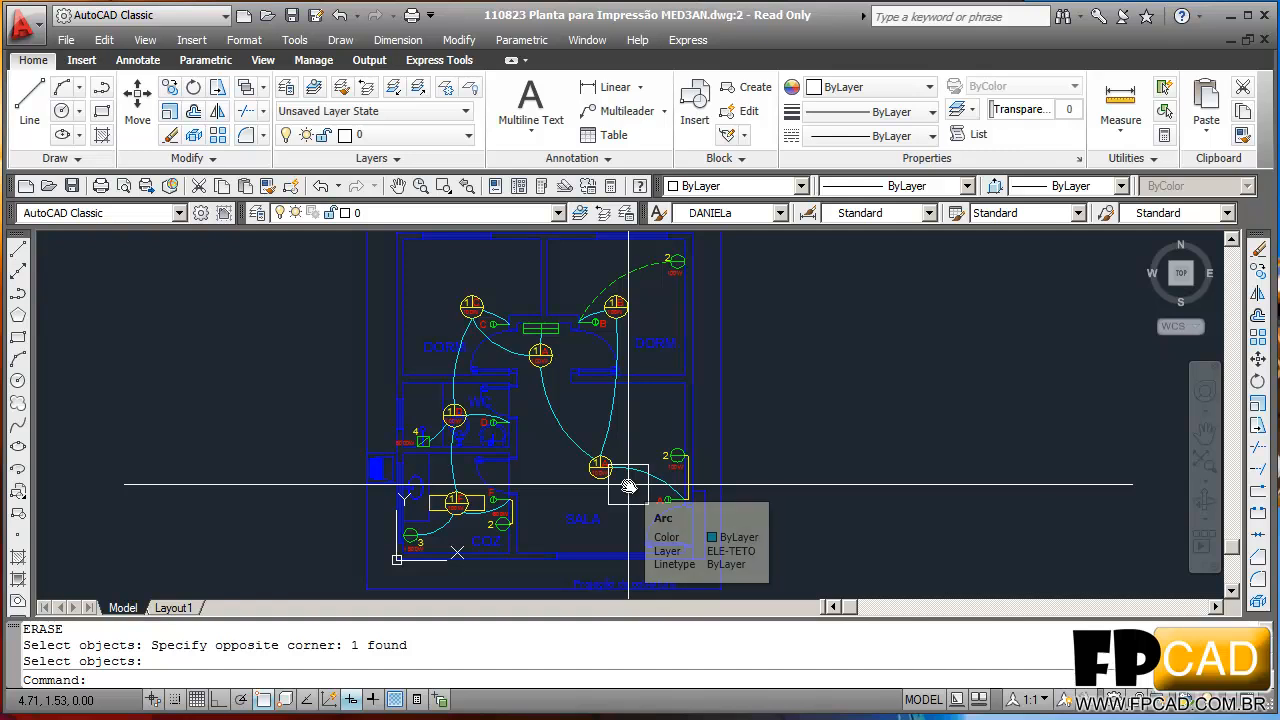
{"action": "scroll", "coordinate": [606, 466], "scroll_direction": "up", "scroll_amount": 6}
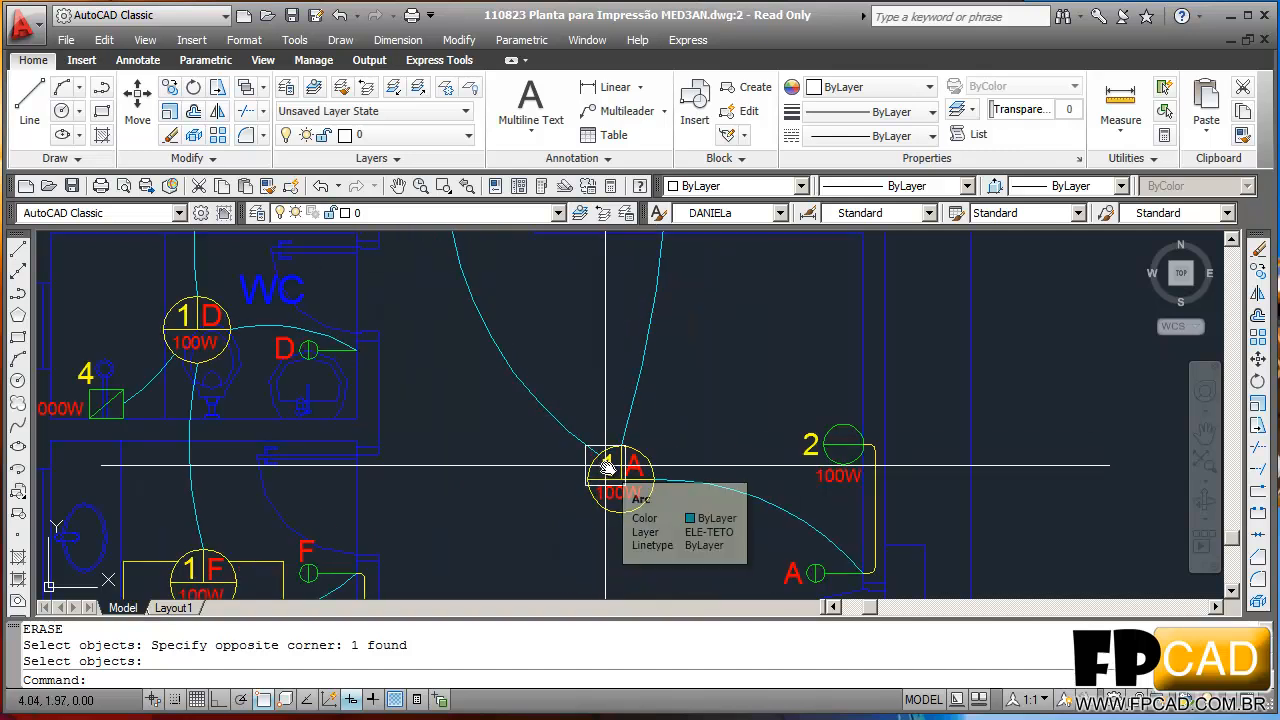
{"action": "scroll", "coordinate": [628, 505], "scroll_direction": "up", "scroll_amount": 2}
{"action": "scroll", "coordinate": [647, 548], "scroll_direction": "down", "scroll_amount": 6}
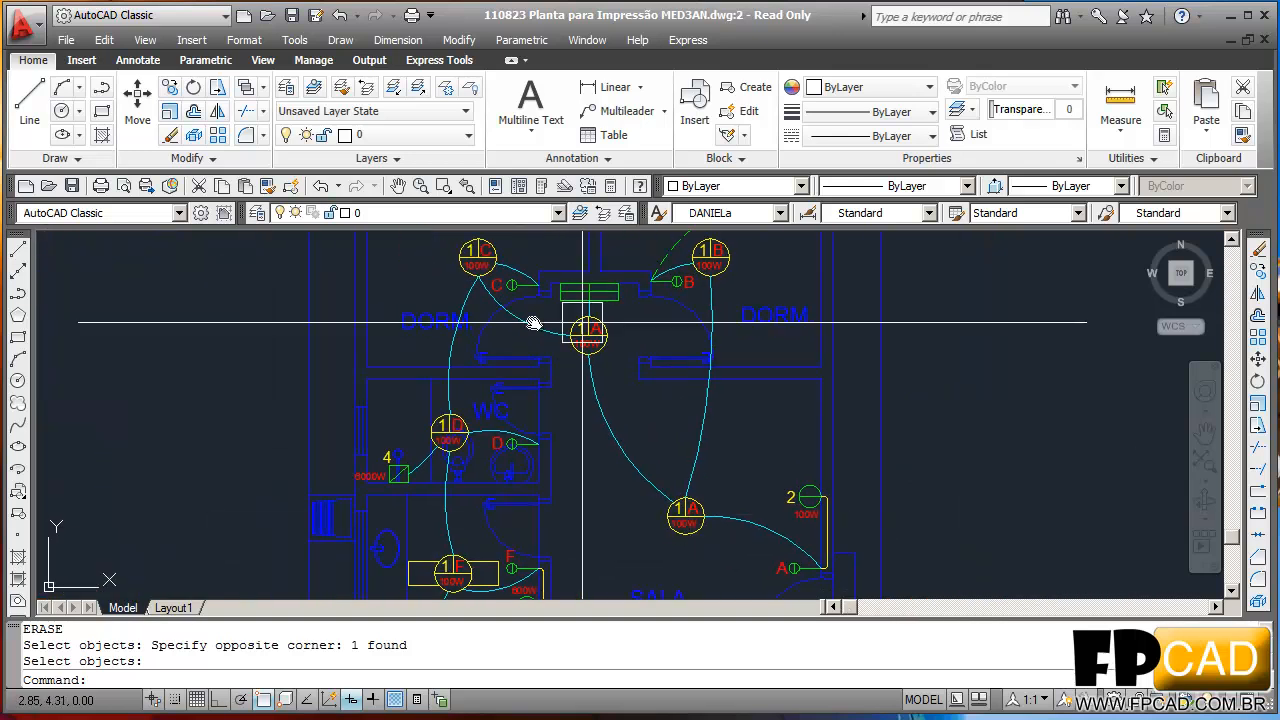
- Create a new layer named FIAÇÃO with the colour yellow
{"action": "mouse_move", "coordinate": [748, 453]}
{"action": "middle_mouse_down"}
{"action": "mouse_move", "coordinate": [634, 434]}
{"action": "mouse_move", "coordinate": [523, 443]}
{"action": "mouse_move", "coordinate": [612, 430]}
{"action": "mouse_move", "coordinate": [480, 437]}
{"action": "mouse_move", "coordinate": [443, 423]}
{"action": "middle_mouse_up"}
{"action": "scroll", "coordinate": [556, 432], "scroll_direction": "up", "scroll_amount": 2}
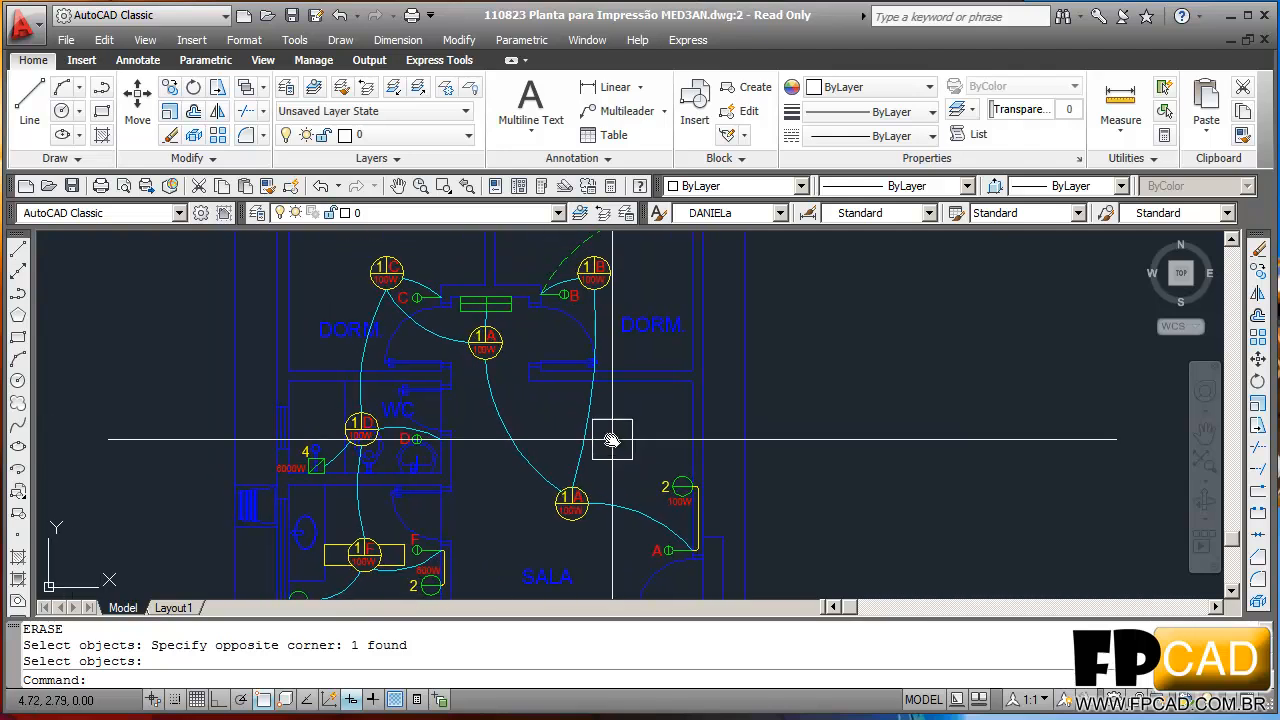
{"action": "middle_click_drag", "start_coordinate": [600, 434], "coordinate": [548, 478]}
{"action": "middle_click_drag", "start_coordinate": [519, 340], "coordinate": [511, 480]}
{"action": "scroll", "coordinate": [520, 434], "scroll_direction": "up", "scroll_amount": 2}
{"action": "key", "text": "Escape"}
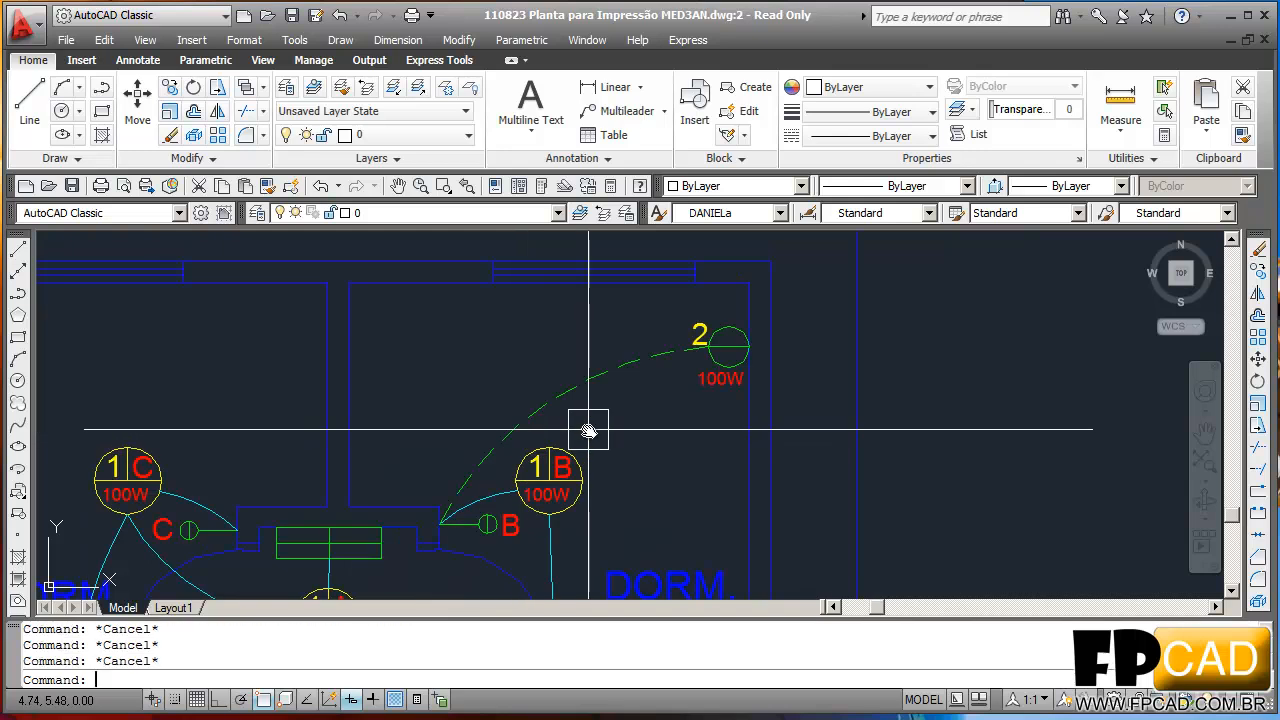
{"action": "type", "text": "LA"}
{"action": "key", "text": "Return"}
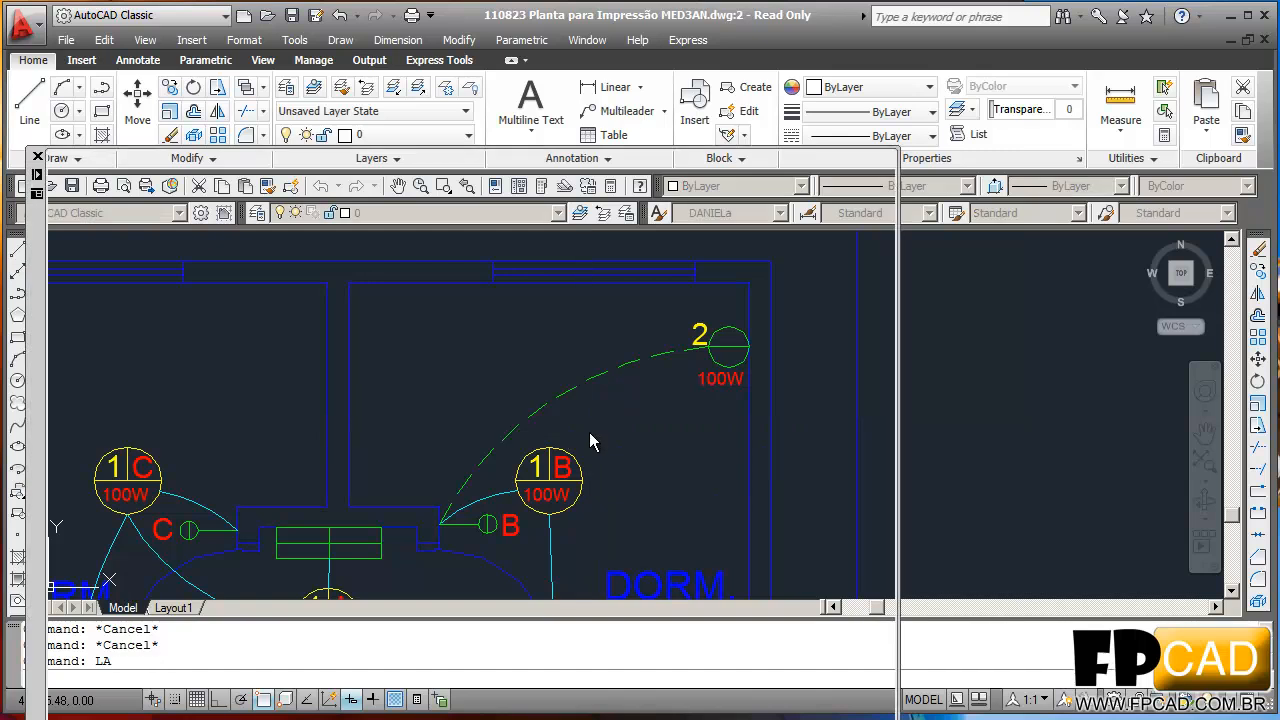
{"action": "left_click", "coordinate": [258, 190]}
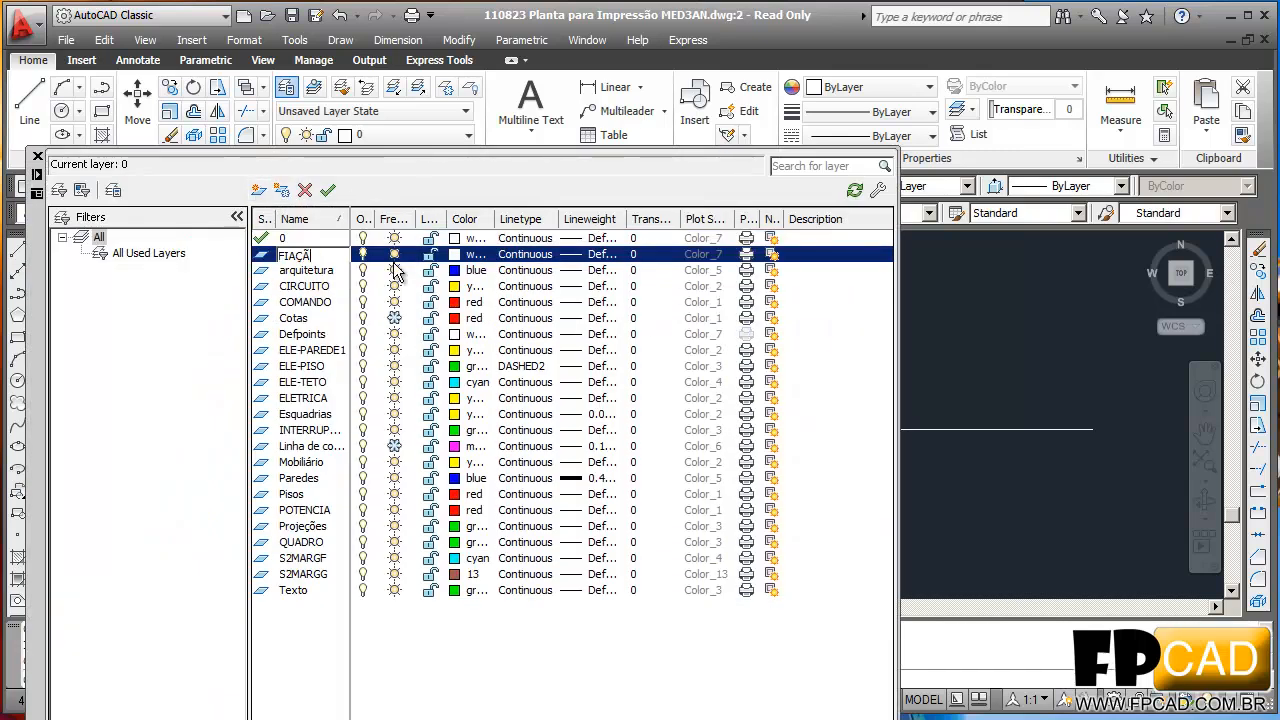
{"action": "left_click", "coordinate": [456, 255]}
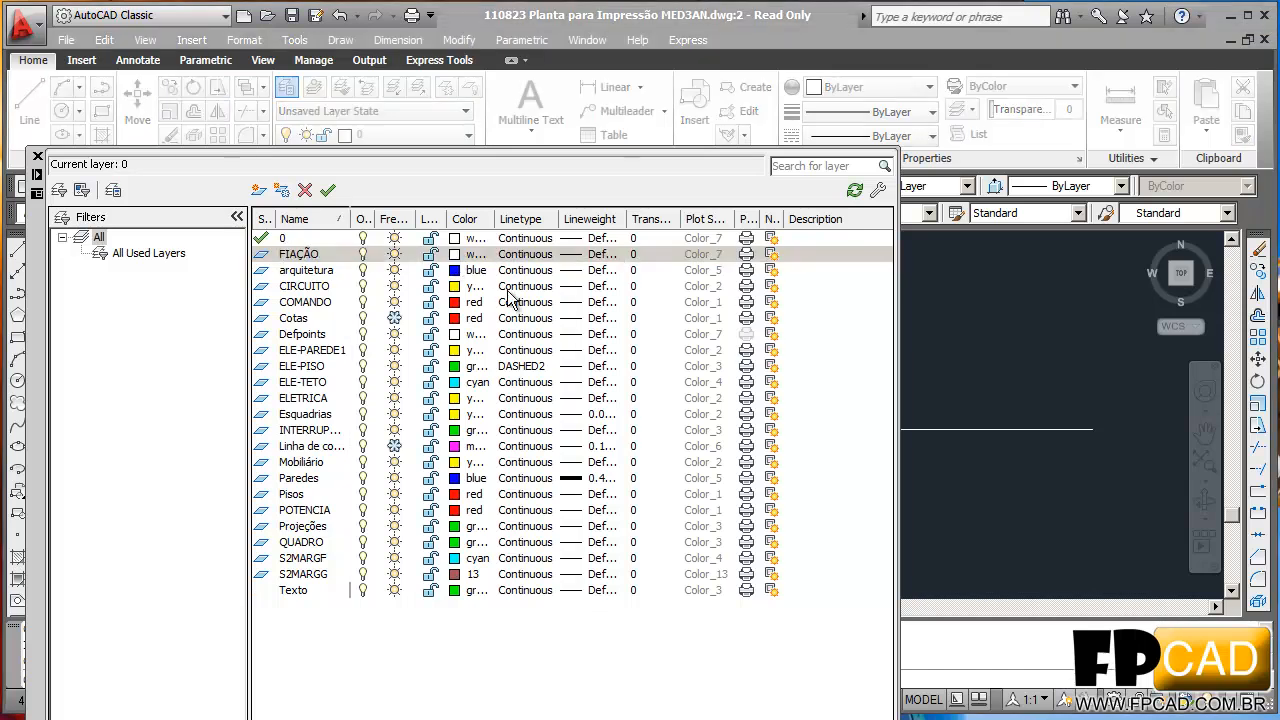
{"action": "left_click", "coordinate": [701, 552]}
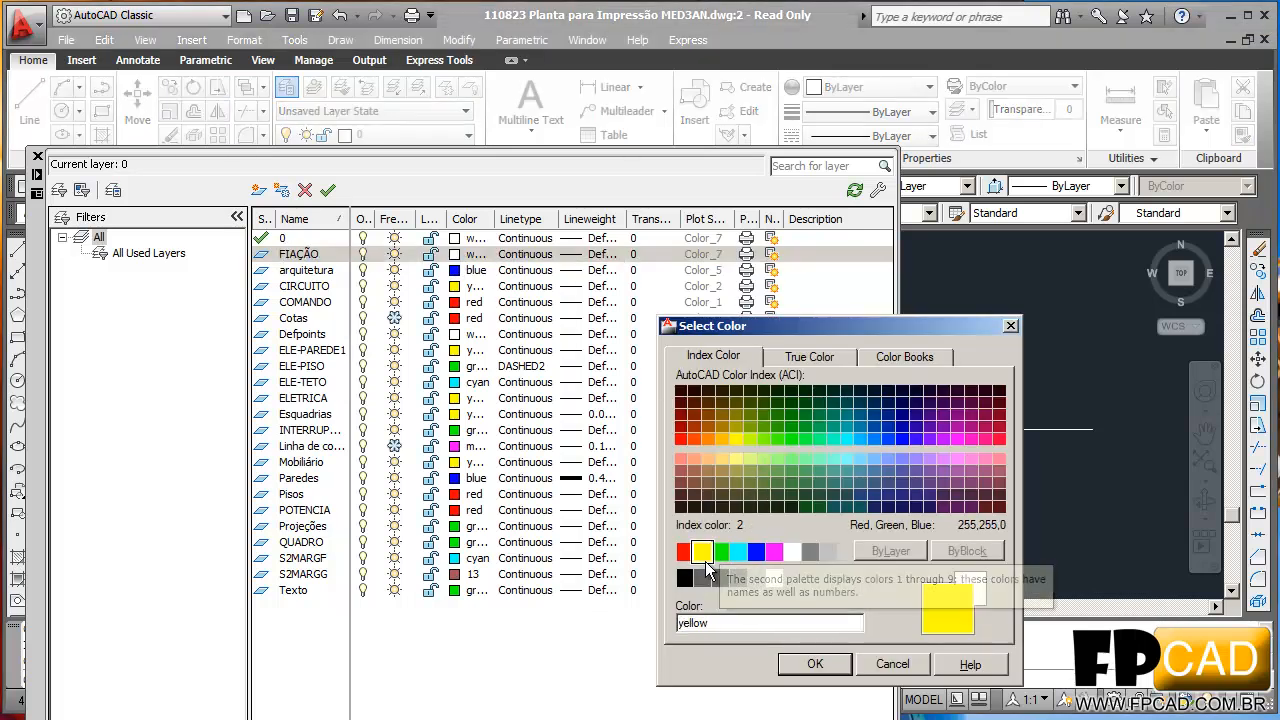
{"action": "left_click", "coordinate": [812, 664]}
- Create a new layer named LINHA-CHAMADA with the colour red
{"action": "left_click", "coordinate": [279, 192]}
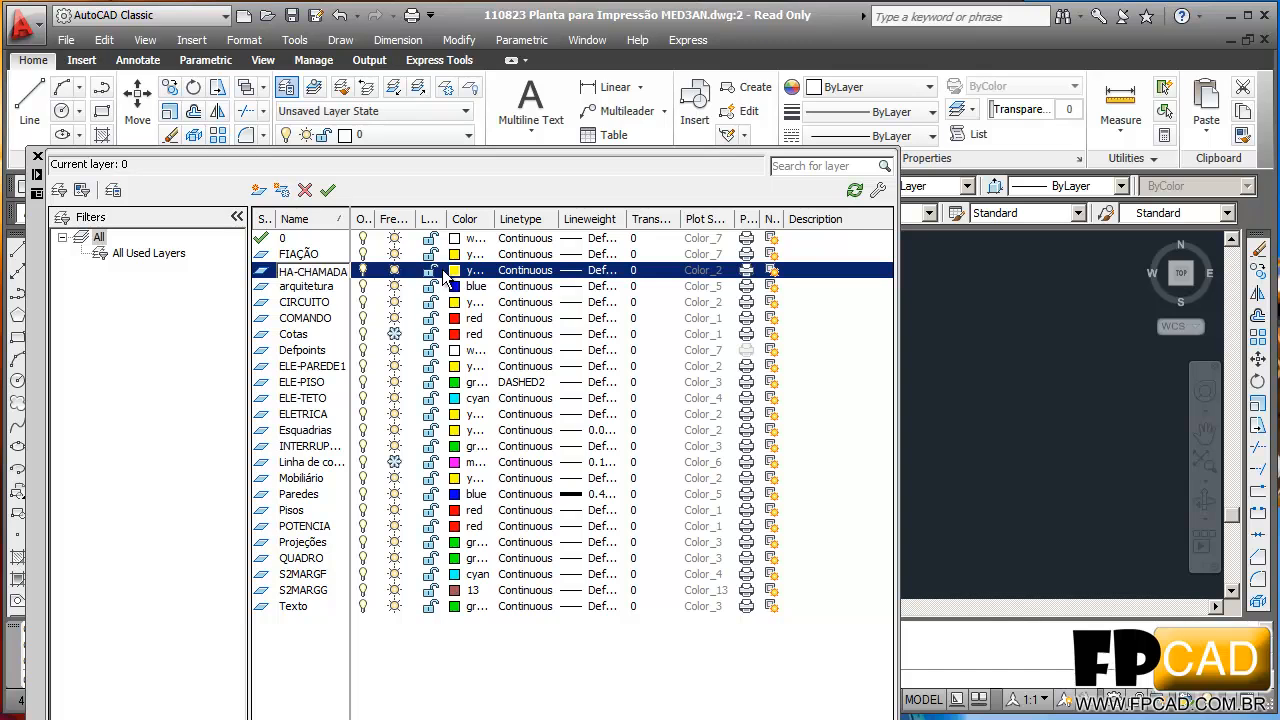
{"action": "left_click", "coordinate": [455, 271]}
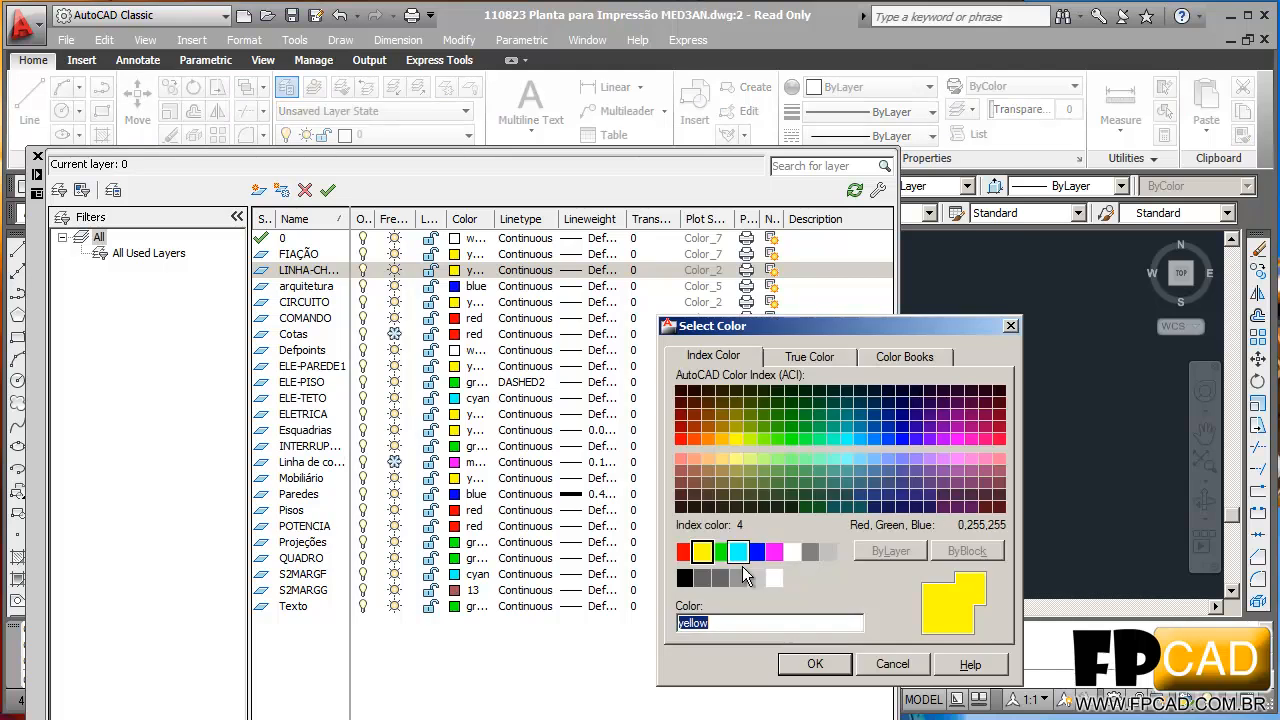
{"action": "left_click", "coordinate": [684, 552]}
{"action": "left_click", "coordinate": [815, 664]}
{"action": "scroll", "coordinate": [660, 460], "scroll_direction": "down", "scroll_amount": 4}
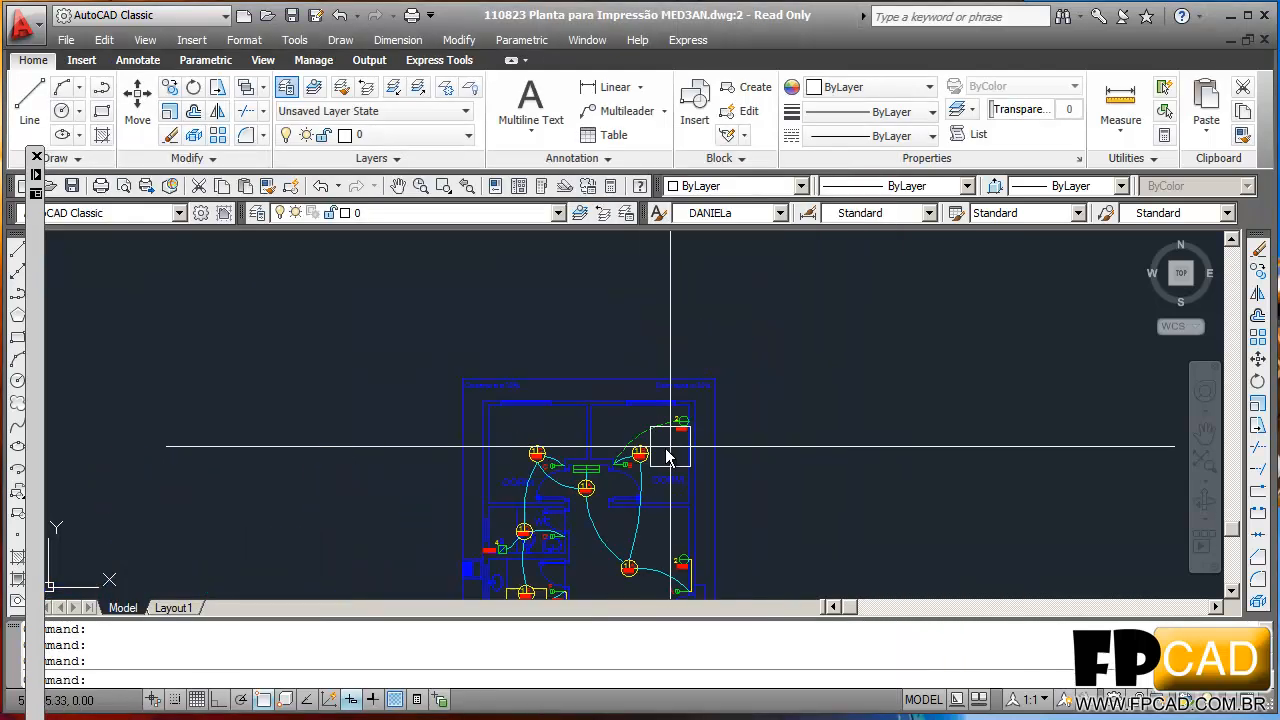
{"action": "left_click", "coordinate": [850, 500]}
{"action": "left_click", "coordinate": [638, 398]}
{"action": "key", "text": "Escape"}
{"action": "key", "text": "Escape"}
{"action": "scroll", "coordinate": [665, 420], "scroll_direction": "up", "scroll_amount": 3}
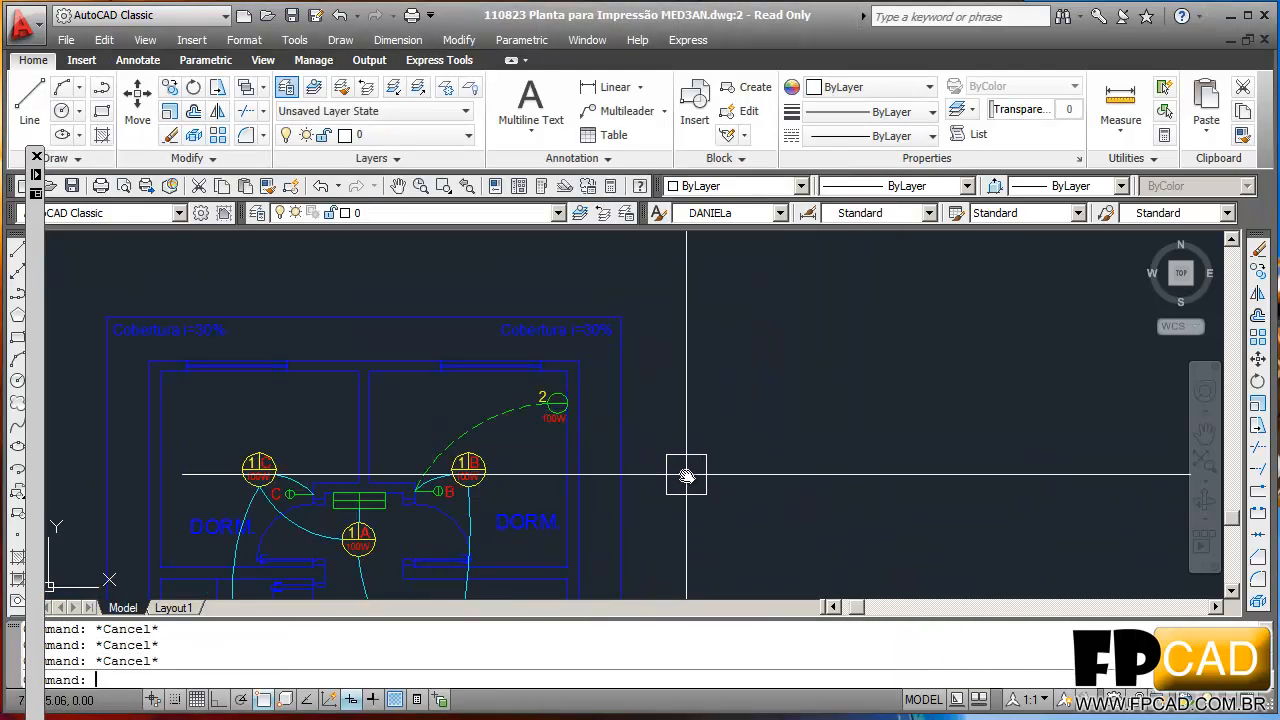
- Draw a vertical line about 0.24 long above the dashed arc in the upper-right DORM
{"action": "type", "text": "L"}
{"action": "key", "text": "Return"}
{"action": "scroll", "coordinate": [500, 430], "scroll_direction": "up", "scroll_amount": 6}
{"action": "left_click", "coordinate": [466, 405]}
{"action": "scroll", "coordinate": [480, 380], "scroll_direction": "up", "scroll_amount": 2}
{"action": "key", "text": "F8"}
{"action": "scroll", "coordinate": [480, 345], "scroll_direction": "up", "scroll_amount": 2}
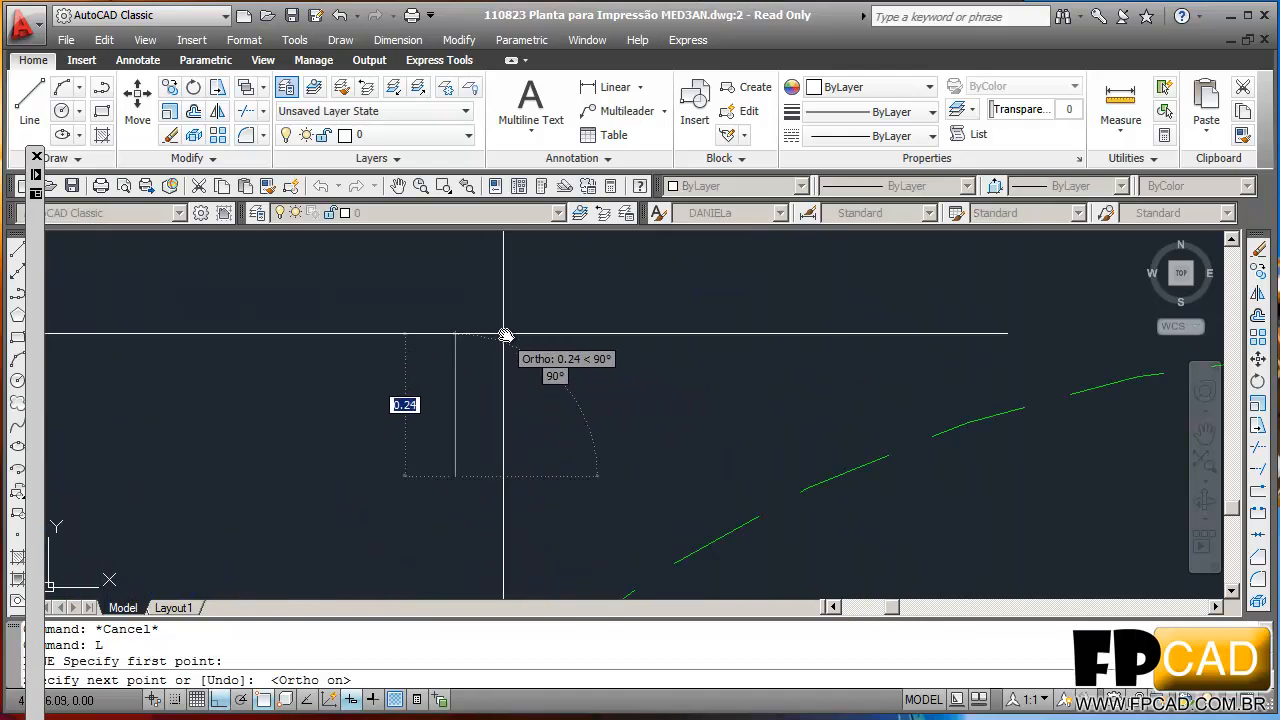
{"action": "scroll", "coordinate": [430, 320], "scroll_direction": "down", "scroll_amount": 5}
{"action": "key", "text": "Escape"}
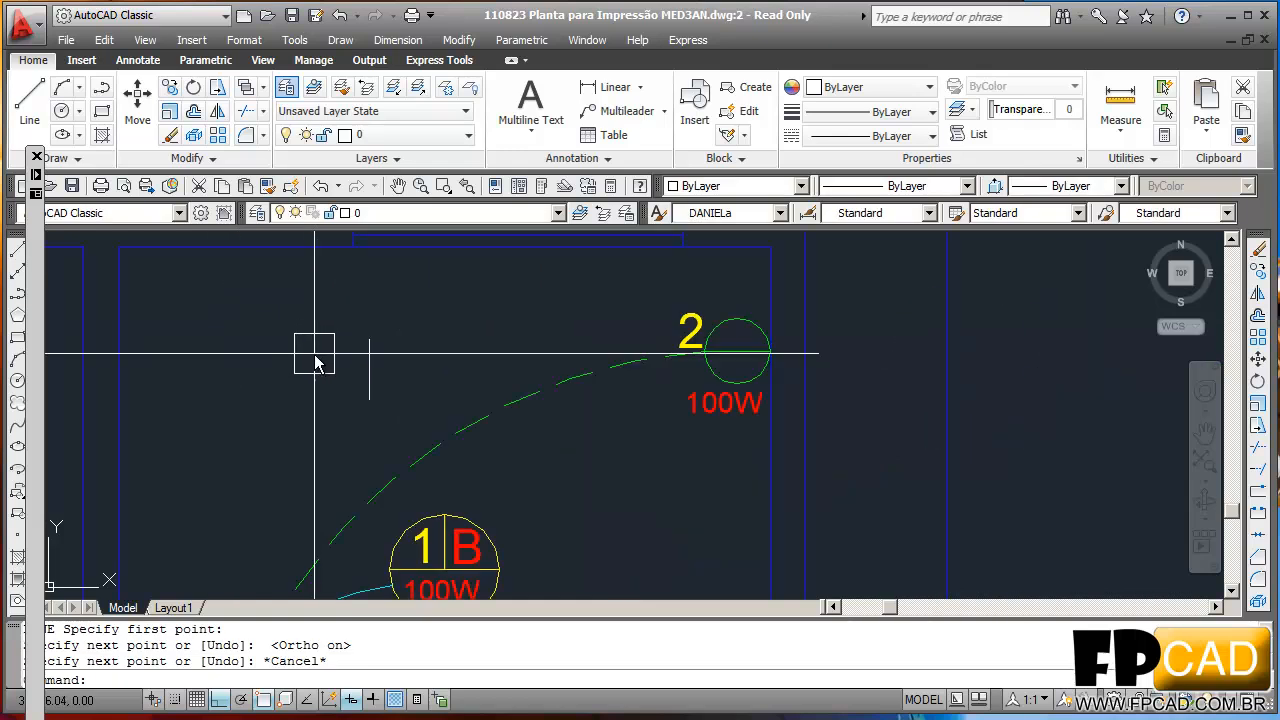
{"action": "key", "text": "Escape"}
{"action": "key", "text": "Escape"}
{"action": "key", "text": "Escape"}
{"action": "scroll", "coordinate": [550, 433], "scroll_direction": "down", "scroll_amount": 2}
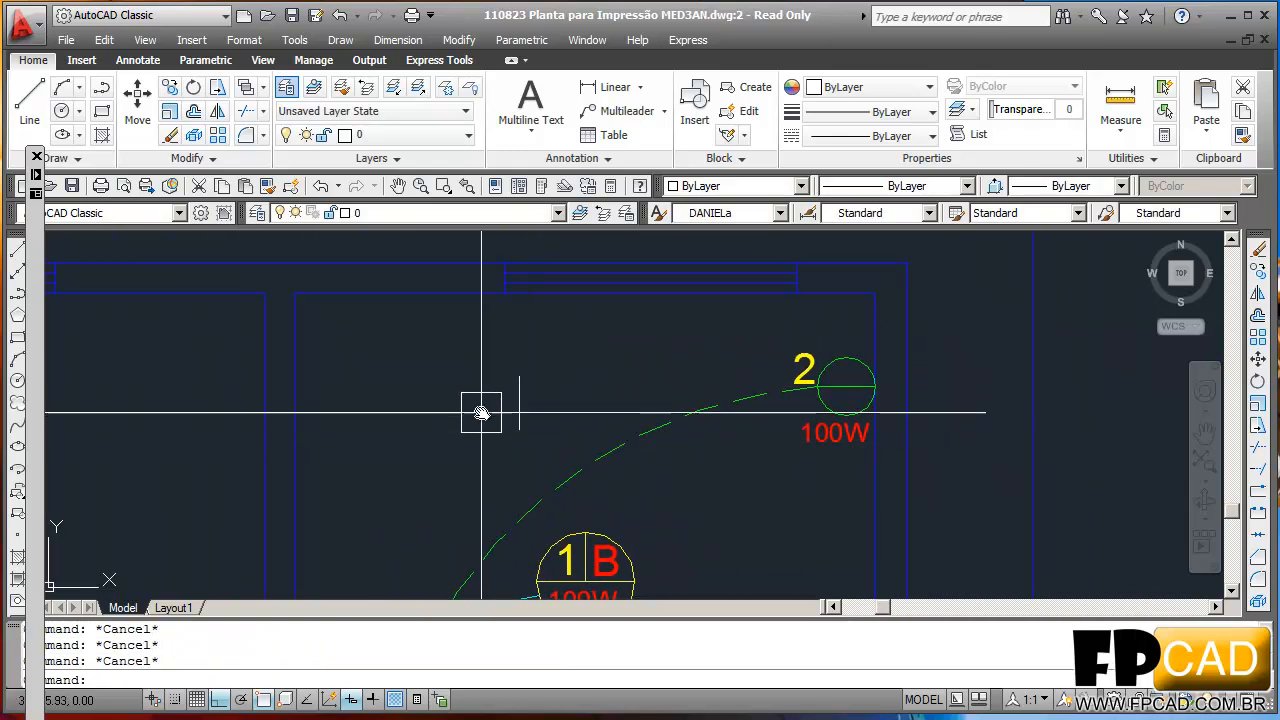
{"action": "scroll", "coordinate": [502, 415], "scroll_direction": "up", "scroll_amount": 2}
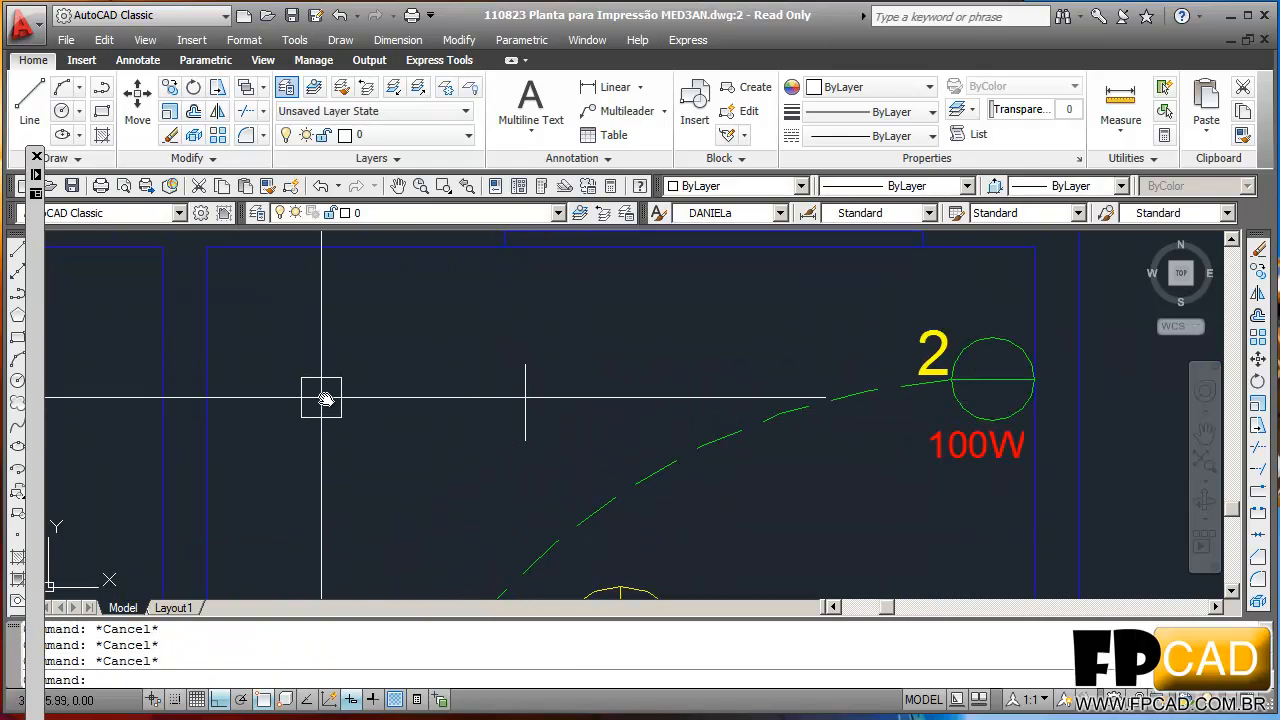
{"action": "middle_click_drag", "start_coordinate": [392, 413], "coordinate": [506, 440]}
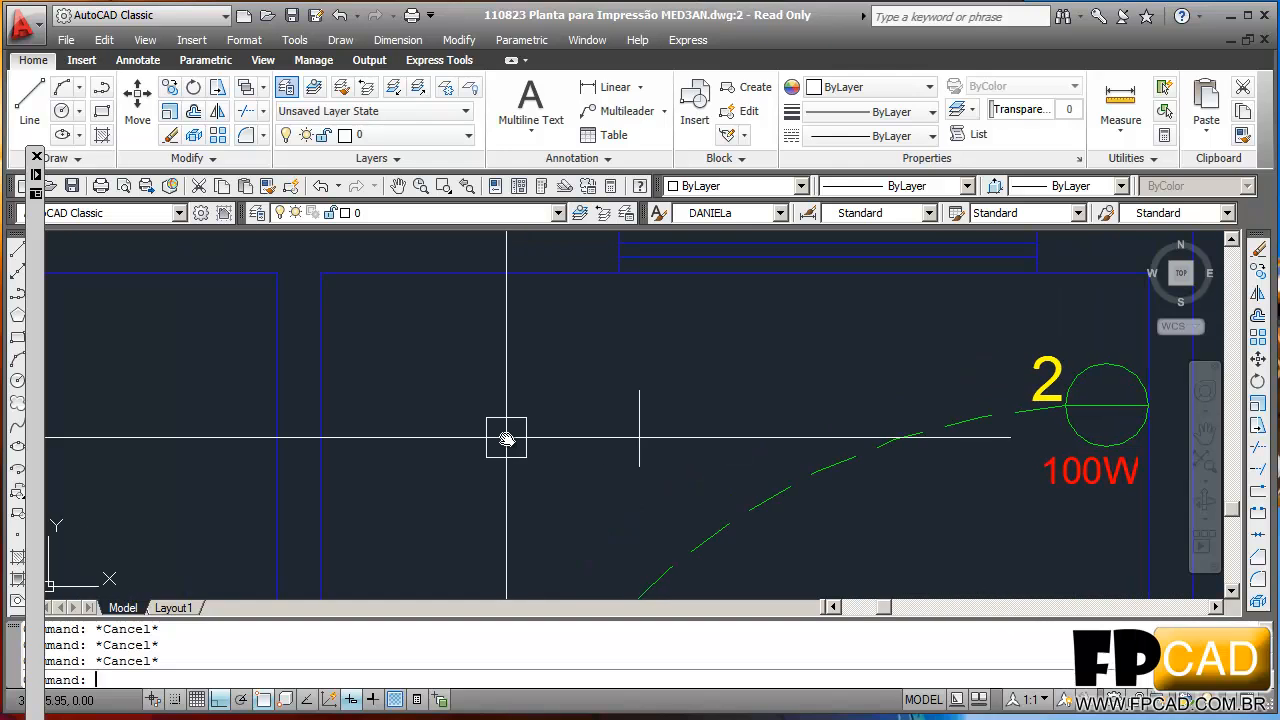
- Copy the short vertical line horizontally a small distance to its left
{"action": "key", "text": "Return"}
{"action": "left_click", "coordinate": [639, 410]}
{"action": "key", "text": "Return"}
{"action": "scroll", "coordinate": [729, 337], "scroll_direction": "up", "scroll_amount": 2}
{"action": "left_click", "coordinate": [727, 325]}
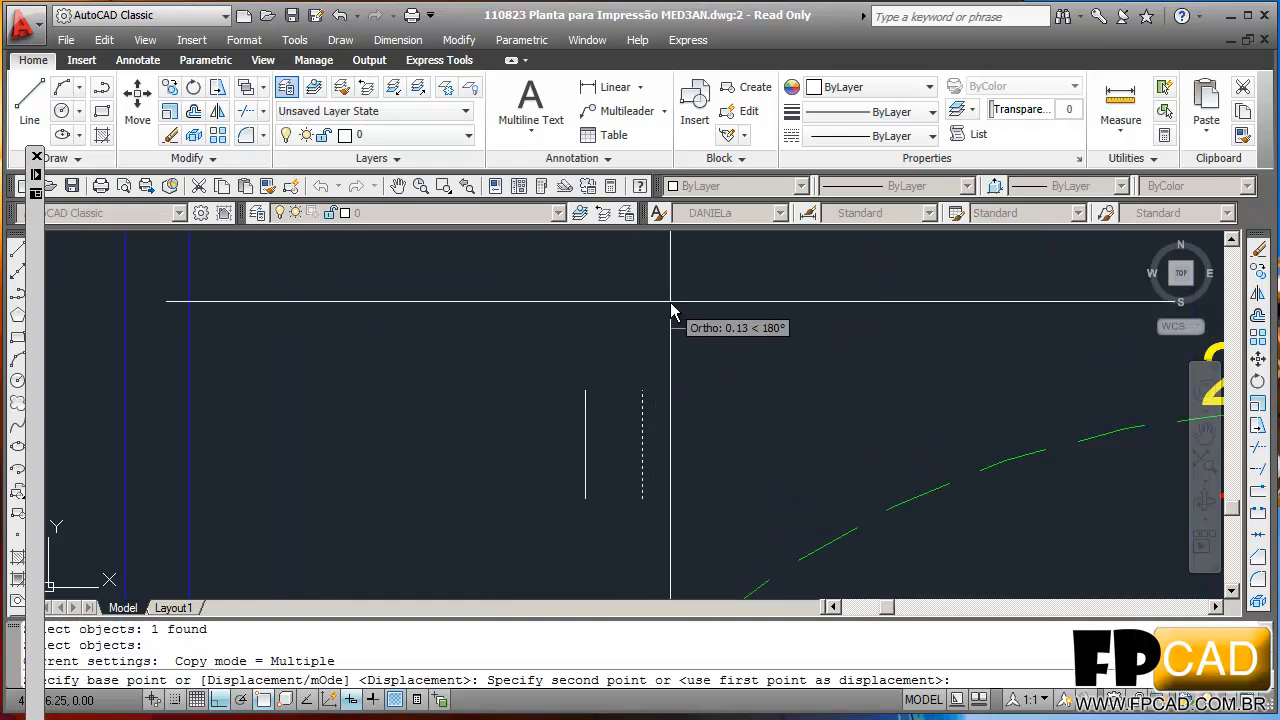
{"action": "left_click", "coordinate": [663, 322]}
{"action": "key", "text": "Escape"}
{"action": "key", "text": "Escape"}
{"action": "key", "text": "Escape"}
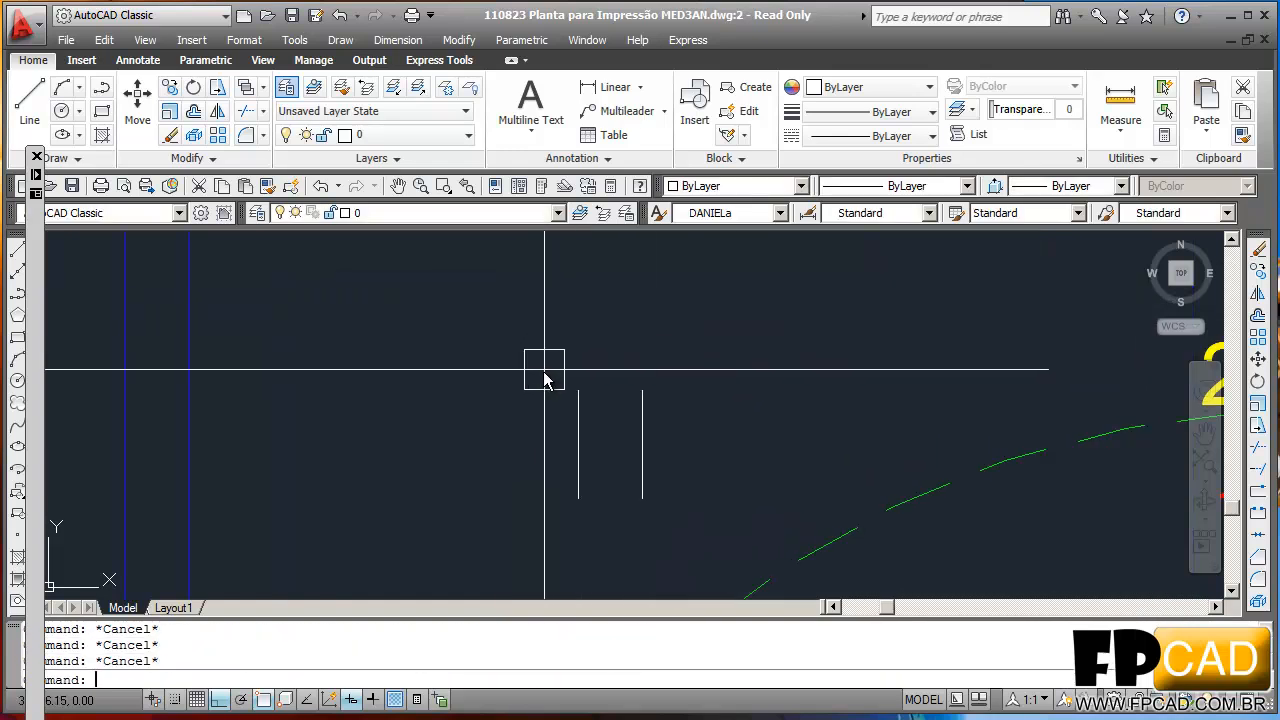
- Draw a short horizontal line leftward from the top end of the left vertical line
{"action": "type", "text": "l"}
{"action": "key", "text": "Return"}
{"action": "left_click", "coordinate": [579, 391]}
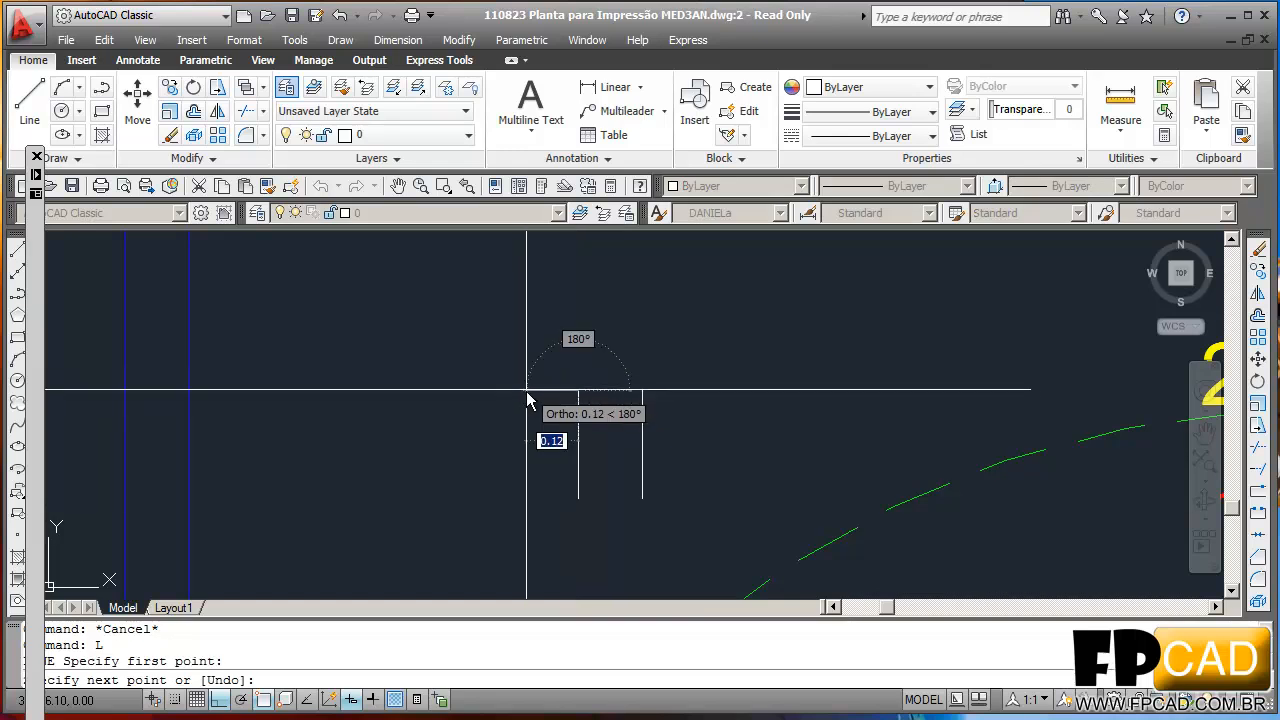
{"action": "left_click", "coordinate": [541, 388]}
{"action": "key", "text": "Escape"}
- Copy the plain vertical line about 0.19 to its right
{"action": "middle_click_drag", "start_coordinate": [577, 333], "coordinate": [634, 349]}
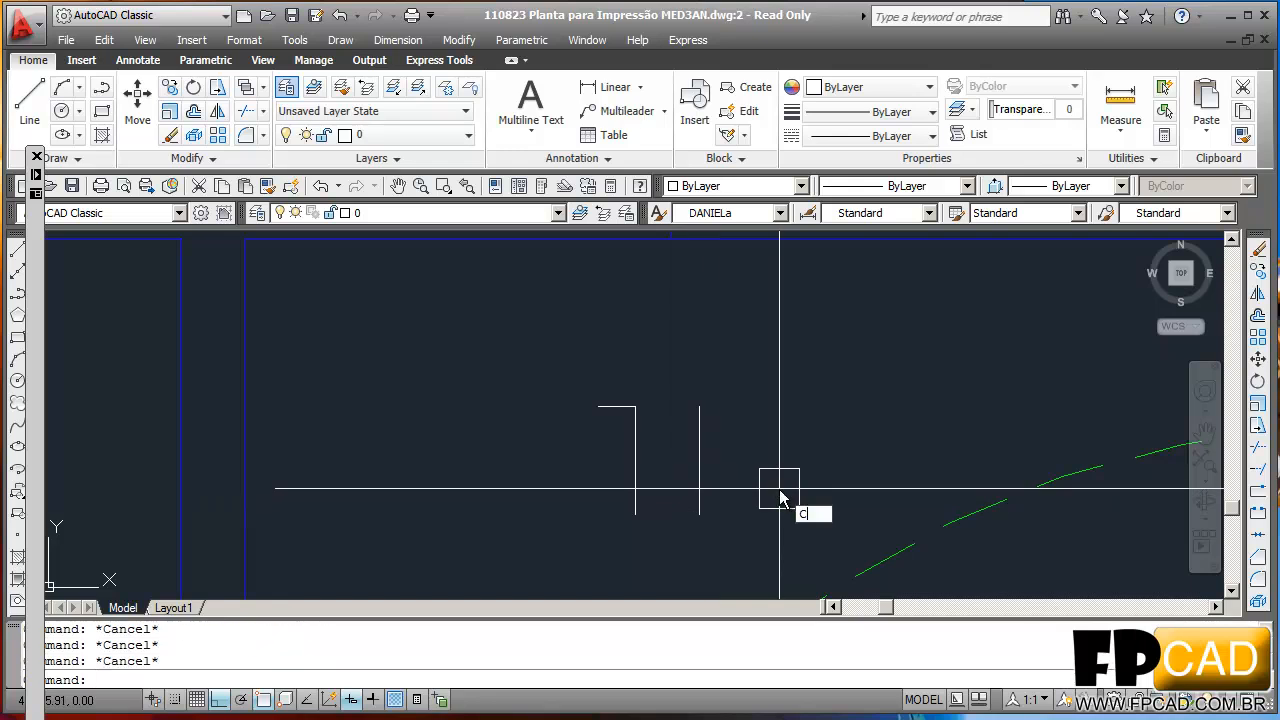
{"action": "type", "text": "o"}
{"action": "key", "text": "Return"}
{"action": "left_click", "coordinate": [702, 458]}
{"action": "key", "text": "Return"}
{"action": "left_click", "coordinate": [757, 327]}
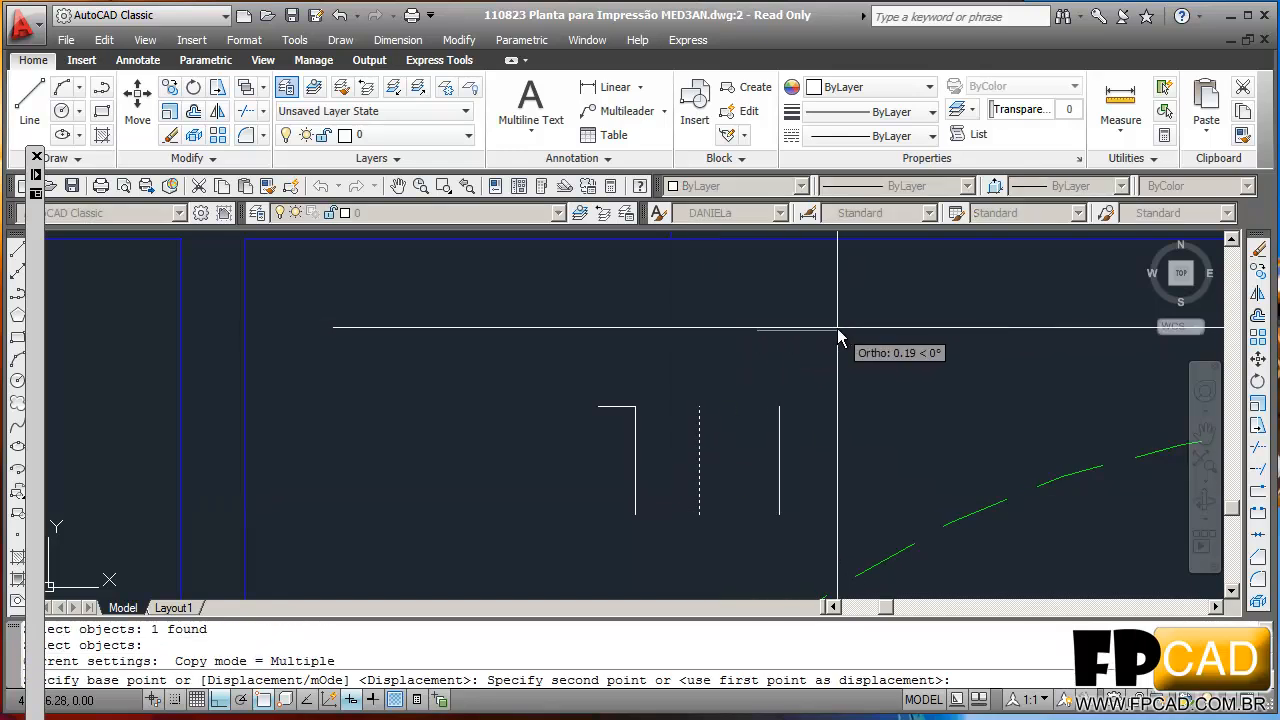
{"action": "key", "text": "Escape"}
{"action": "key", "text": "Escape"}
{"action": "key", "text": "Escape"}
- Draw a short horizontal line rightward from the top end of the rightmost vertical line
{"action": "type", "text": "l"}
{"action": "key", "text": "Return"}
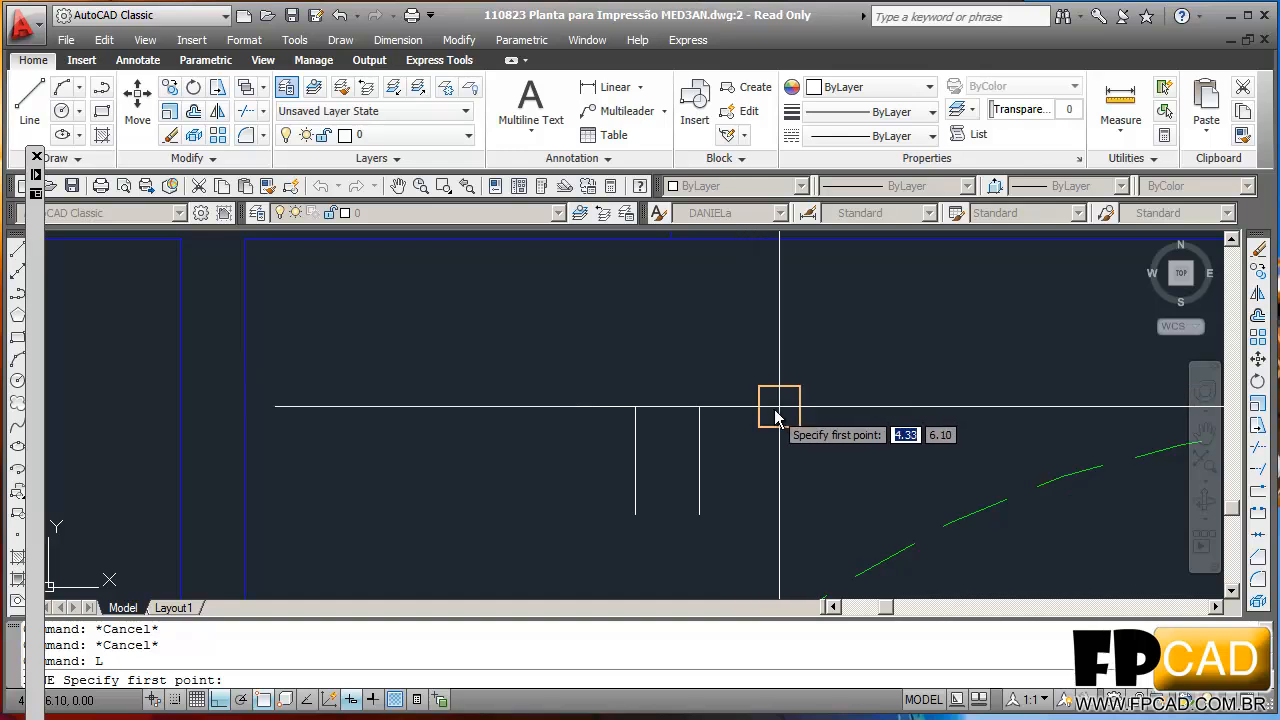
{"action": "left_click", "coordinate": [779, 406]}
{"action": "left_click", "coordinate": [820, 406]}
{"action": "key", "text": "Escape"}
- Mirror the short horizontal line about the rightmost vertical line to form a T, keeping the source line
{"action": "type", "text": "mi"}
{"action": "key", "text": "Return"}
{"action": "left_click", "coordinate": [808, 404]}
{"action": "key", "text": "Return"}
{"action": "left_click", "coordinate": [748, 380]}
{"action": "left_click", "coordinate": [755, 312]}
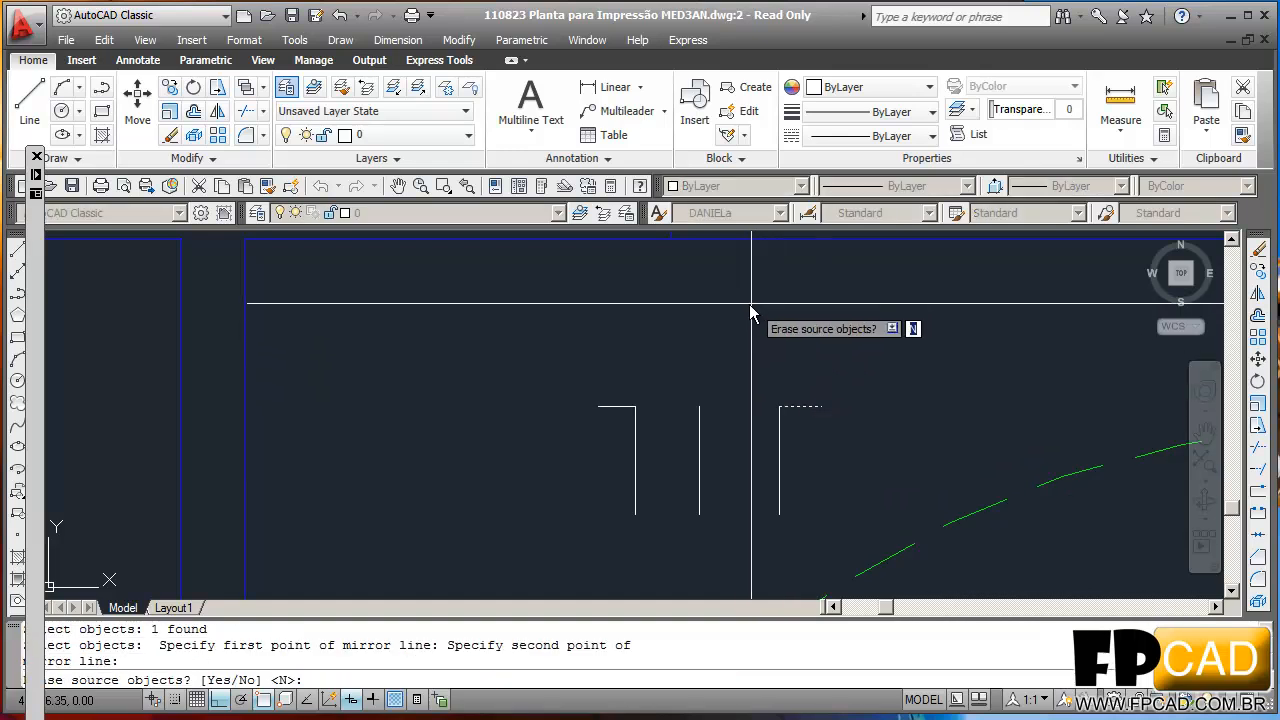
{"action": "key", "text": "Return"}
{"action": "scroll", "coordinate": [740, 300], "scroll_direction": "down", "scroll_amount": 3}
{"action": "scroll", "coordinate": [526, 380], "scroll_direction": "down", "scroll_amount": 2}
{"action": "scroll", "coordinate": [600, 434], "scroll_direction": "up", "scroll_amount": 2}
{"action": "scroll", "coordinate": [677, 397], "scroll_direction": "up", "scroll_amount": 2}
{"action": "mouse_move", "coordinate": [680, 365]}
{"action": "middle_mouse_down"}
{"action": "mouse_move", "coordinate": [720, 466]}
{"action": "mouse_move", "coordinate": [692, 419]}
{"action": "middle_mouse_up"}
{"action": "key", "text": "Escape"}
{"action": "key", "text": "Escape"}
{"action": "key", "text": "Escape"}
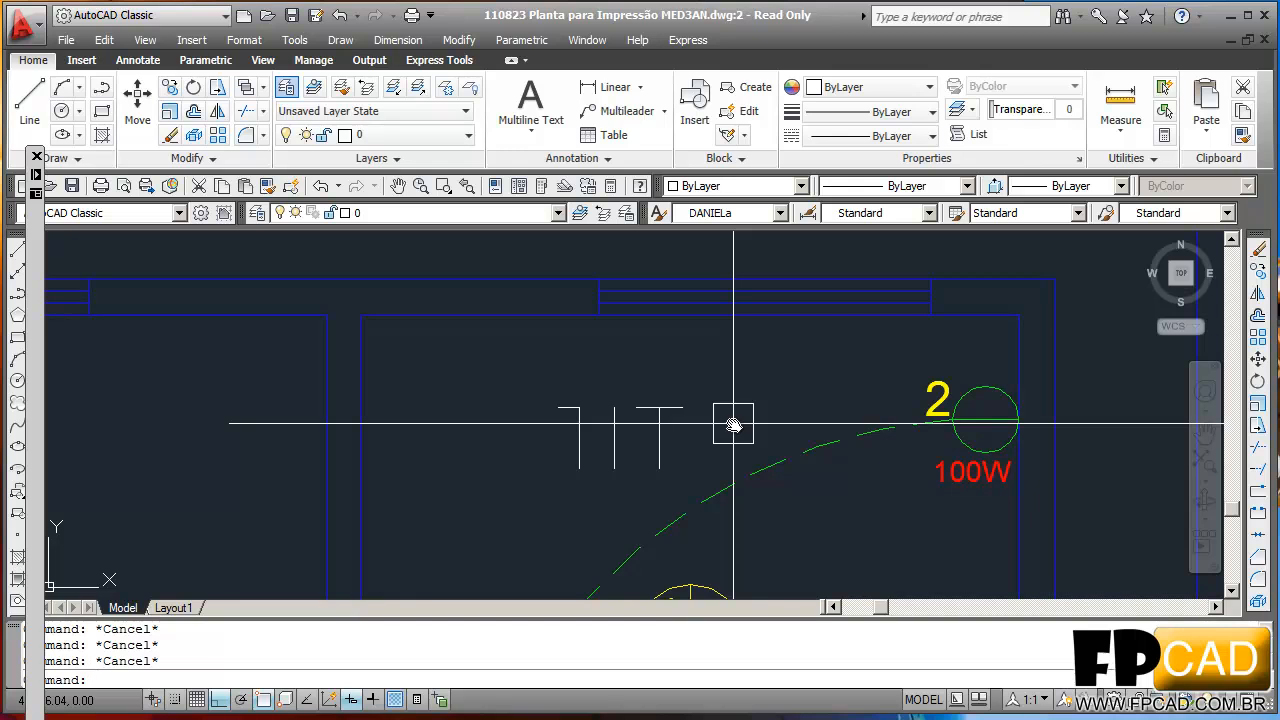
- Move the three wire symbols horizontally to the left inside the upper-right DORM
{"action": "middle_click_drag", "start_coordinate": [723, 417], "coordinate": [753, 389]}
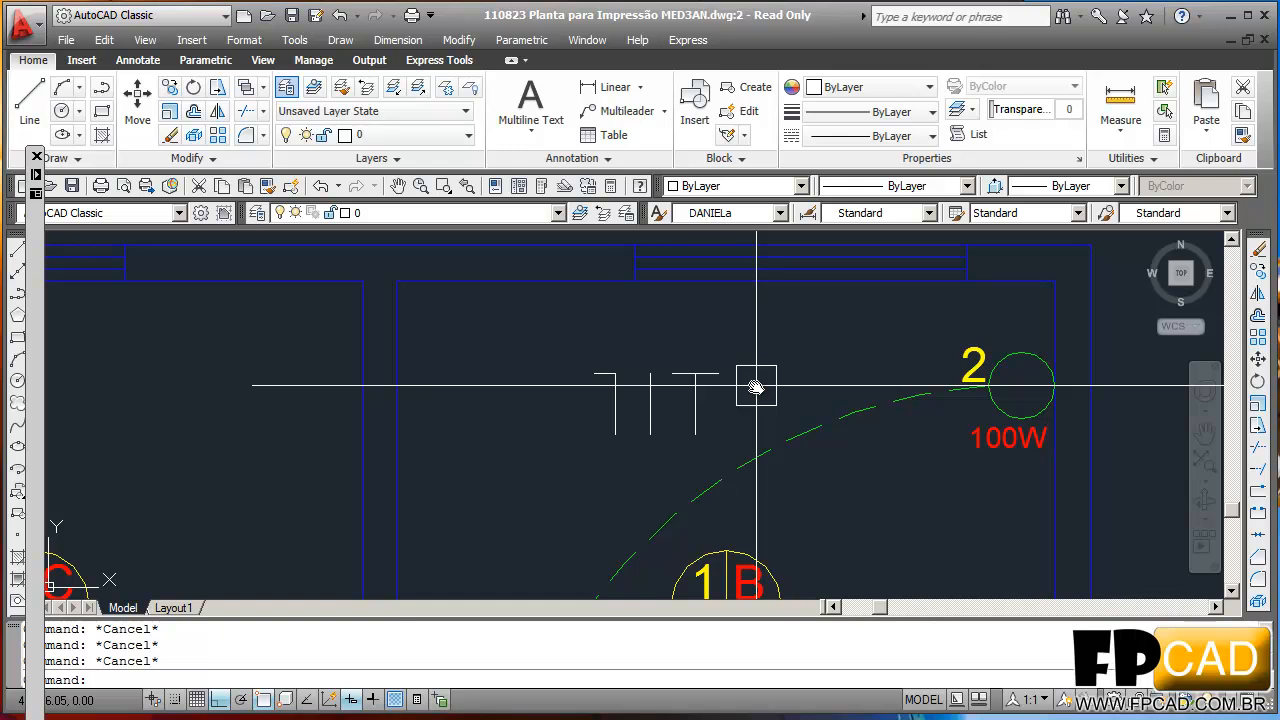
{"action": "type", "text": "M"}
{"action": "key", "text": "Return"}
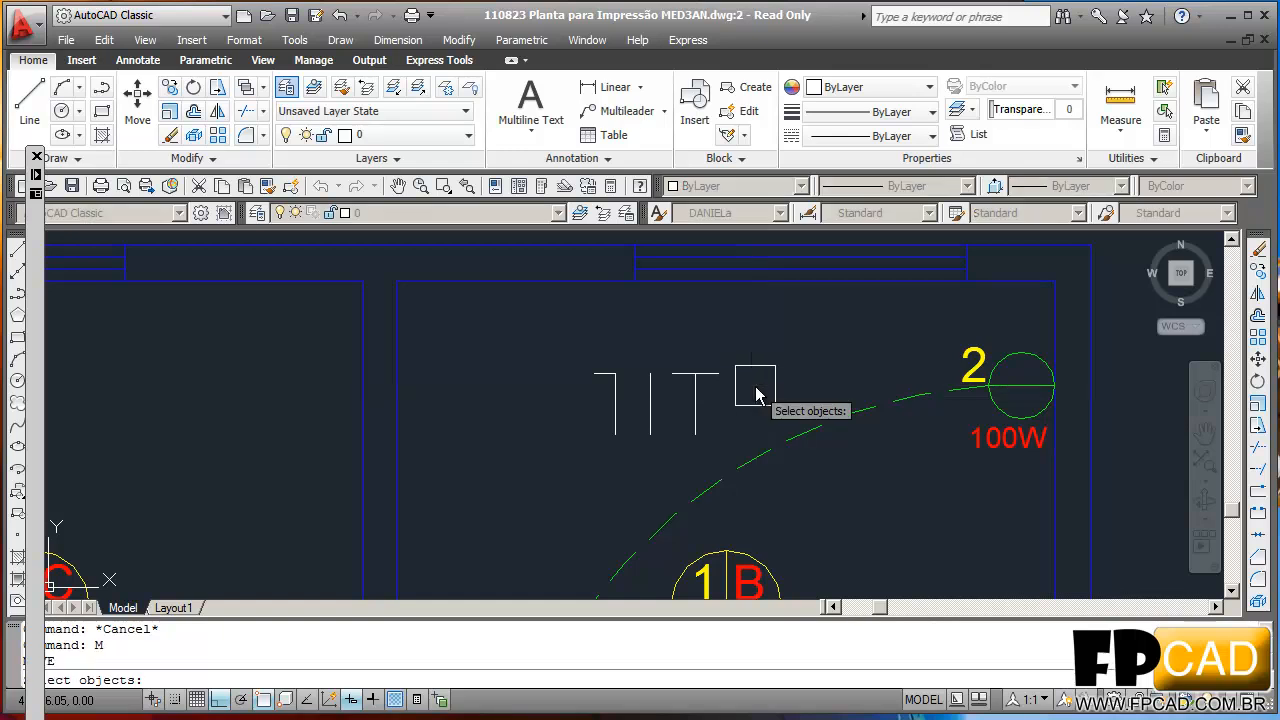
{"action": "left_click", "coordinate": [582, 344]}
{"action": "key", "text": "Return"}
{"action": "left_click", "coordinate": [791, 371]}
{"action": "left_click", "coordinate": [696, 345]}
{"action": "key", "text": "Escape"}
{"action": "key", "text": "Escape"}
{"action": "key", "text": "Escape"}
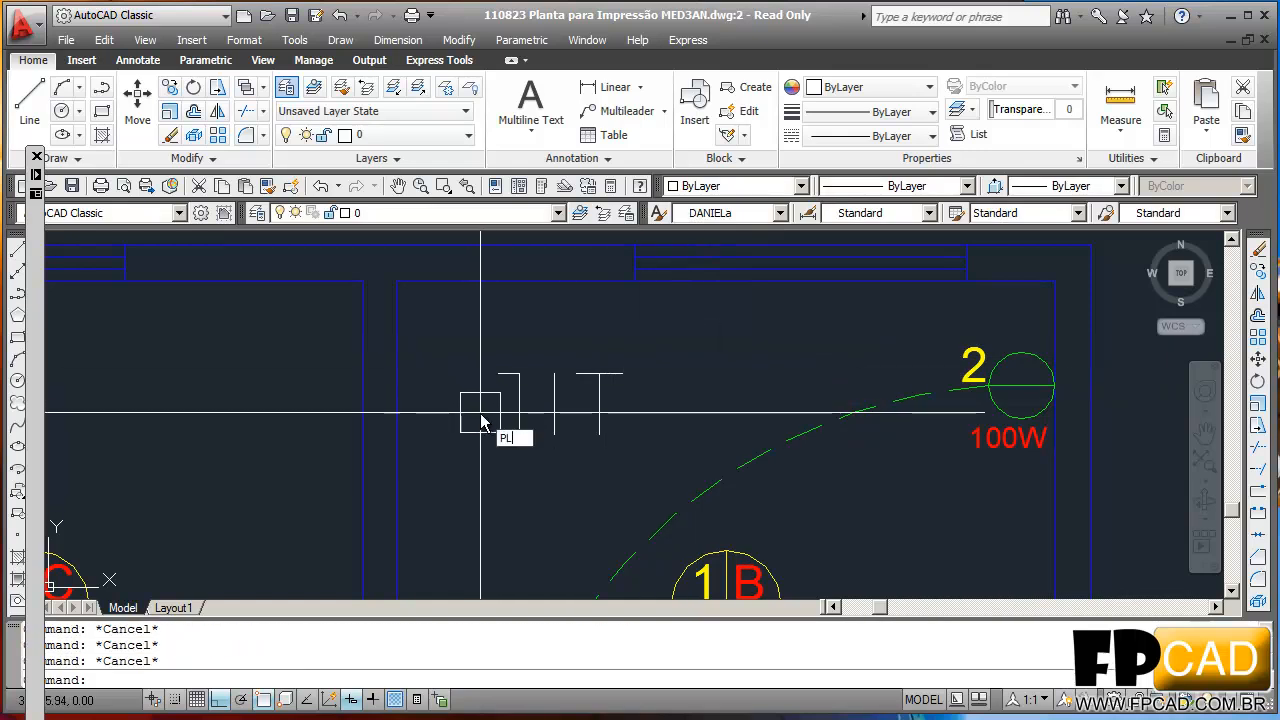
- Draw a polyline leader from the left wire symbol's midpoint across the other symbols, then slanting down to the dashed arc
{"action": "type", "text": "PL"}
{"action": "key", "text": "Return"}
{"action": "left_click", "coordinate": [519, 404]}
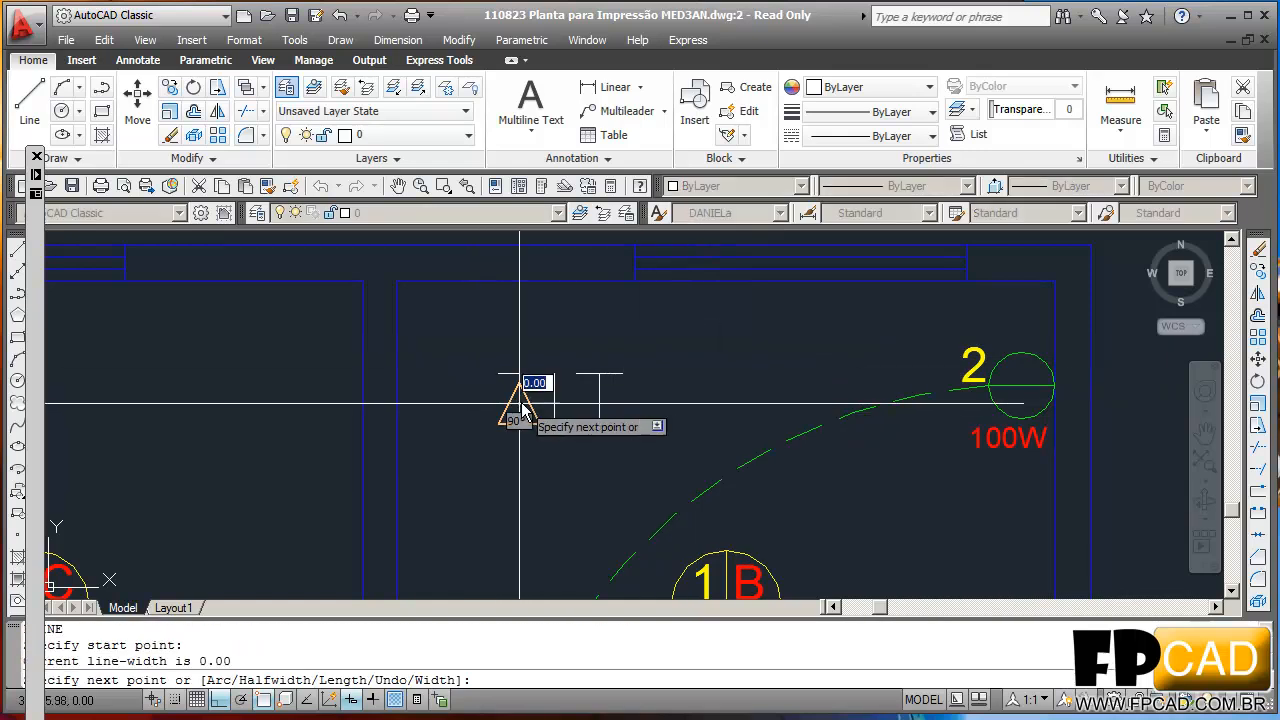
{"action": "scroll", "coordinate": [660, 398], "scroll_direction": "up", "scroll_amount": 3}
{"action": "left_click", "coordinate": [651, 404]}
{"action": "key", "text": "F8"}
{"action": "middle_click_drag", "start_coordinate": [757, 501], "coordinate": [768, 357]}
{"action": "left_click", "coordinate": [775, 435]}
{"action": "key", "text": "Escape"}
- Stretch the leader's left endpoint horizontally beyond the leftmost wire symbol
{"action": "middle_click_drag", "start_coordinate": [598, 361], "coordinate": [751, 465]}
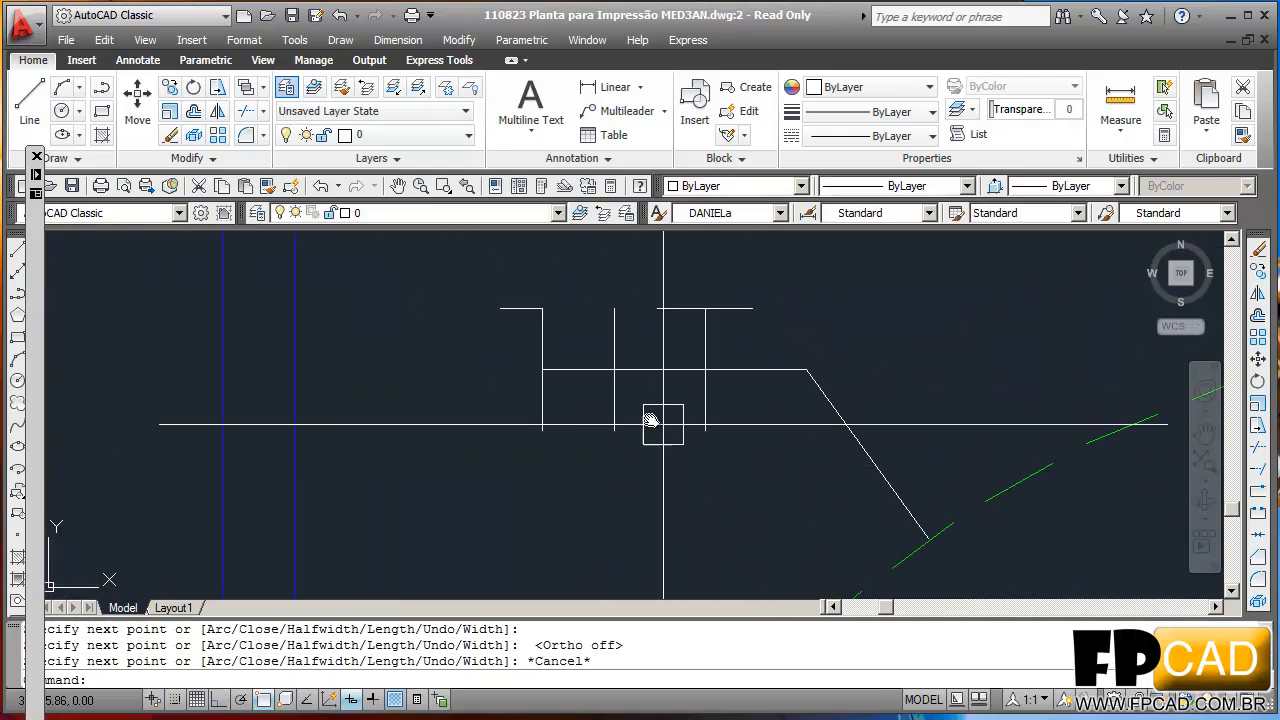
{"action": "scroll", "coordinate": [578, 370], "scroll_direction": "up", "scroll_amount": 2}
{"action": "left_click", "coordinate": [526, 363]}
{"action": "left_click", "coordinate": [526, 363]}
{"action": "key", "text": "F8"}
{"action": "key", "text": "Escape"}
{"action": "key", "text": "Escape"}
{"action": "scroll", "coordinate": [366, 325], "scroll_direction": "down", "scroll_amount": 4}
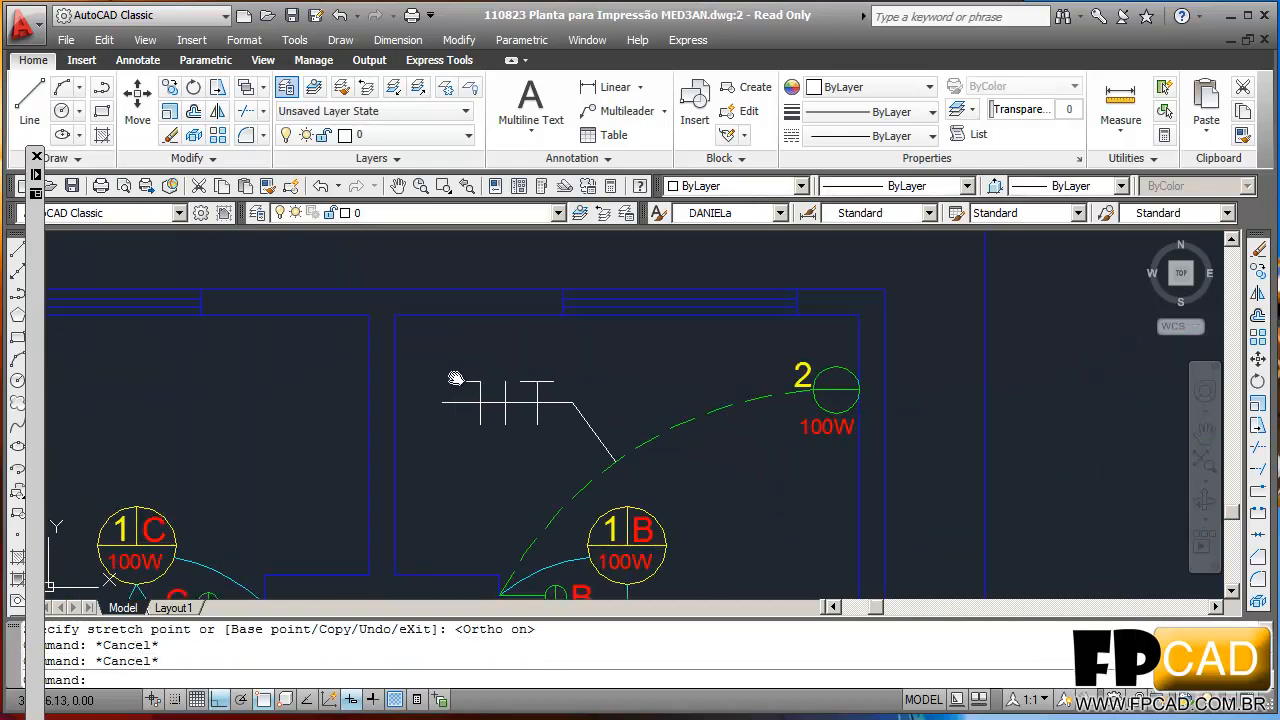
- Assign the leader polyline to the LINHA-CHAMADA layer
{"action": "scroll", "coordinate": [567, 389], "scroll_direction": "up", "scroll_amount": 3}
{"action": "left_click", "coordinate": [605, 434]}
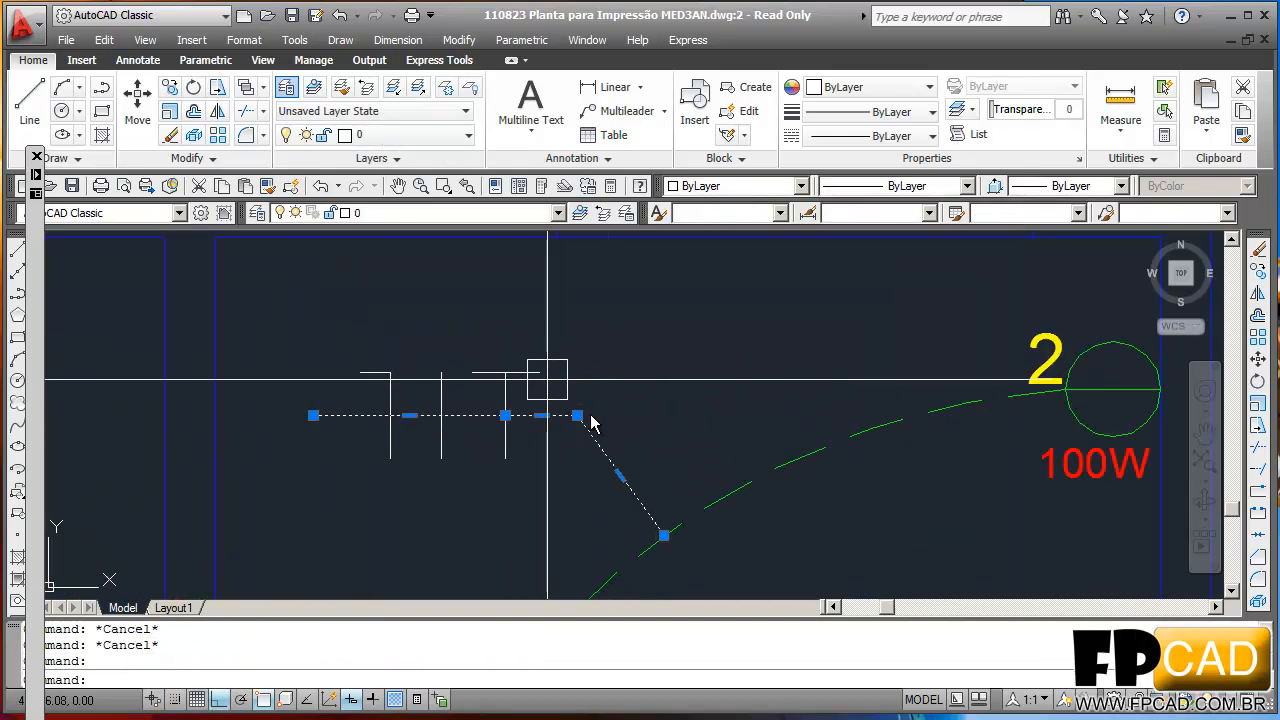
{"action": "left_click", "coordinate": [420, 213]}
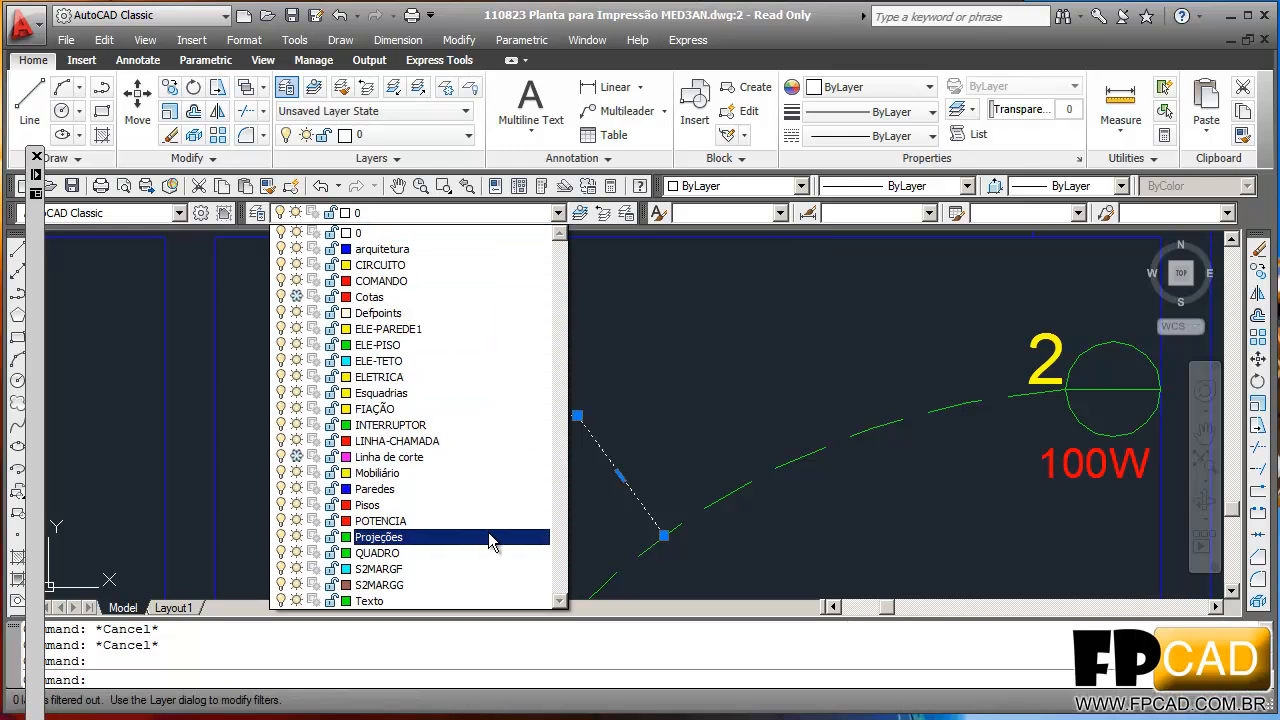
{"action": "left_click", "coordinate": [400, 441]}
{"action": "key", "text": "Escape"}
- Assign the lines of the three wire symbols to the FIAÇÃO layer
{"action": "scroll", "coordinate": [545, 410], "scroll_direction": "up", "scroll_amount": 2}
{"action": "left_click", "coordinate": [598, 401]}
{"action": "left_click", "coordinate": [185, 292]}
{"action": "scroll", "coordinate": [185, 292], "scroll_direction": "down", "scroll_amount": 3}
{"action": "left_click", "coordinate": [357, 213]}
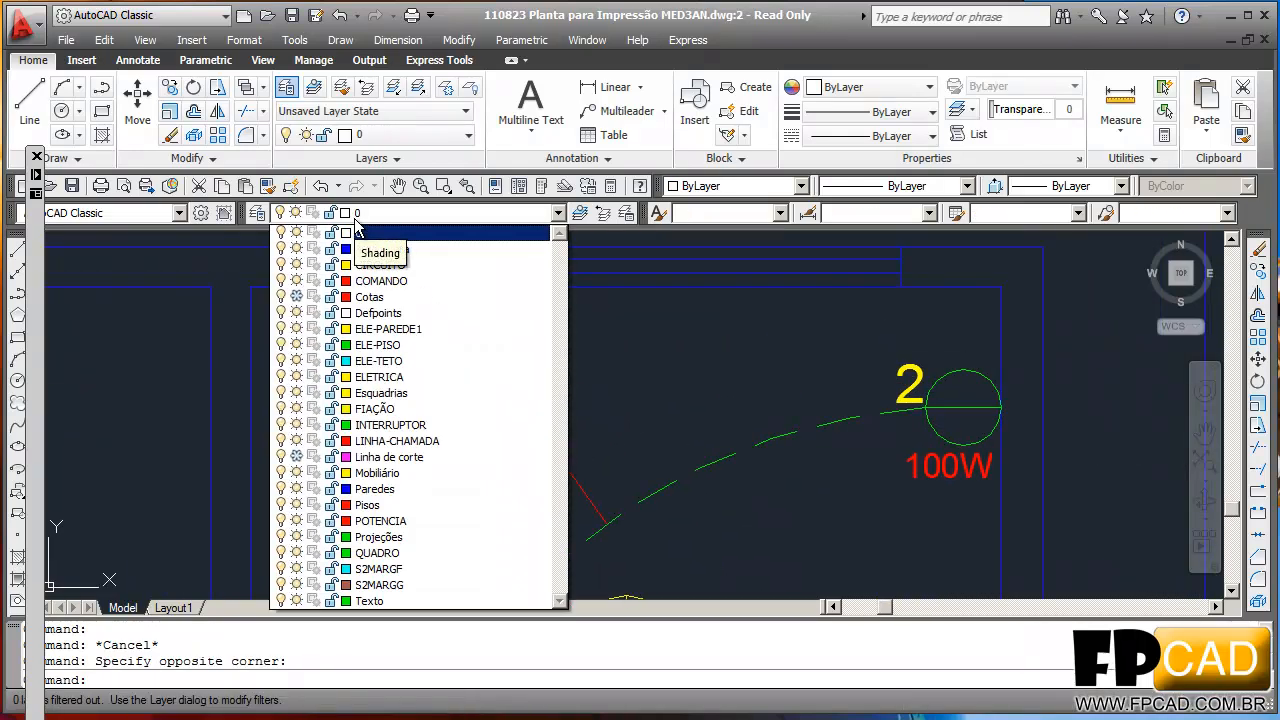
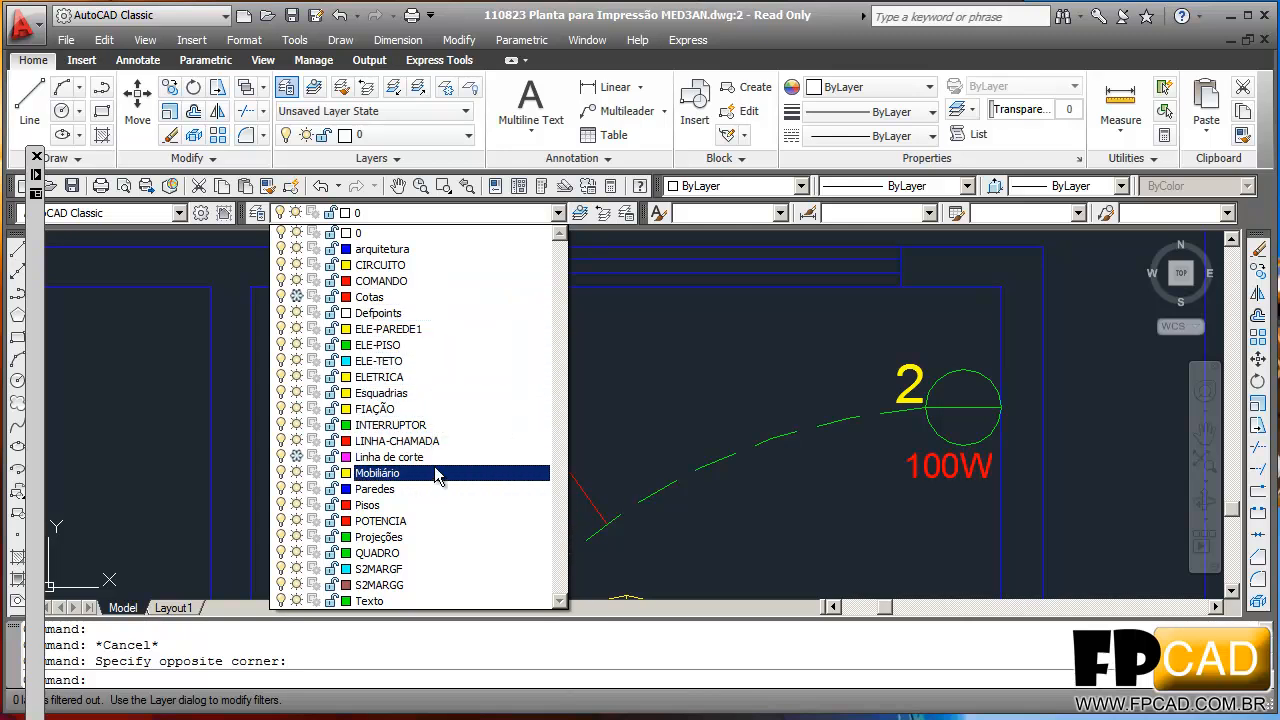
{"action": "left_click", "coordinate": [443, 409]}
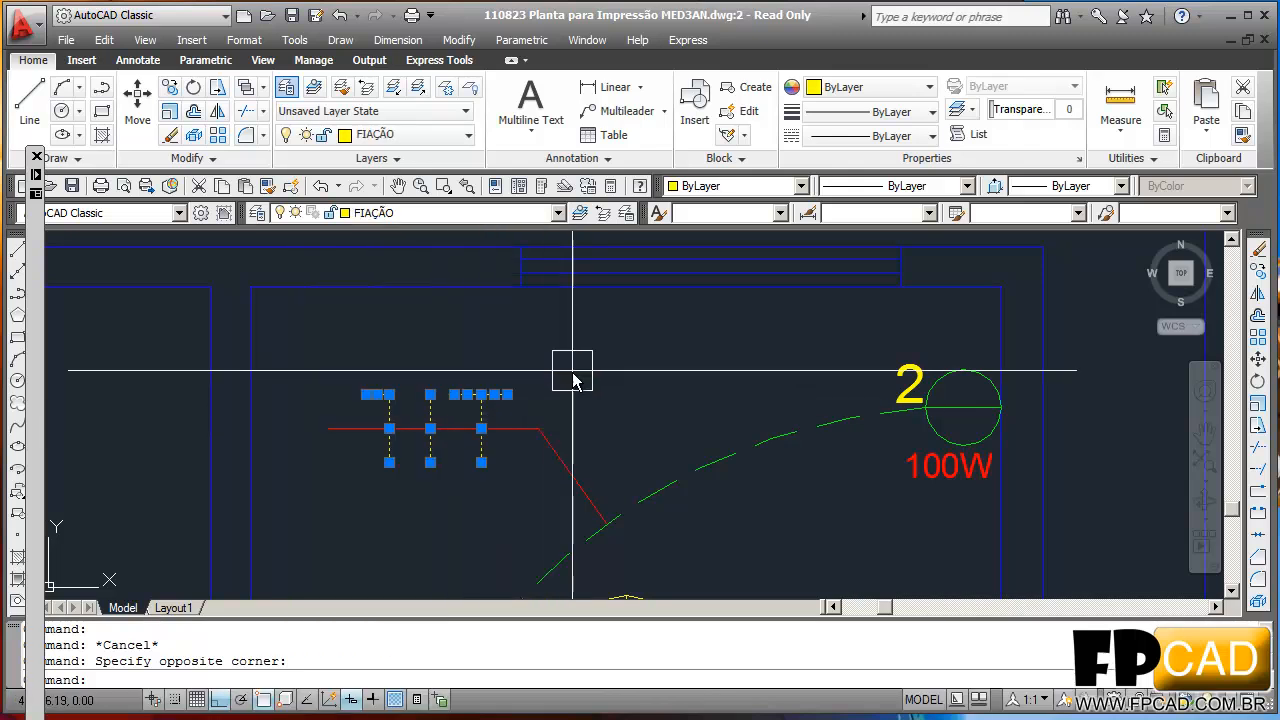
{"action": "key", "text": "Escape"}
{"action": "scroll", "coordinate": [508, 407], "scroll_direction": "down", "scroll_amount": 4}
{"action": "mouse_move", "coordinate": [462, 470]}
{"action": "middle_mouse_down"}
{"action": "mouse_move", "coordinate": [586, 471]}
{"action": "mouse_move", "coordinate": [534, 437]}
{"action": "middle_mouse_up"}
{"action": "scroll", "coordinate": [598, 458], "scroll_direction": "up", "scroll_amount": 3}
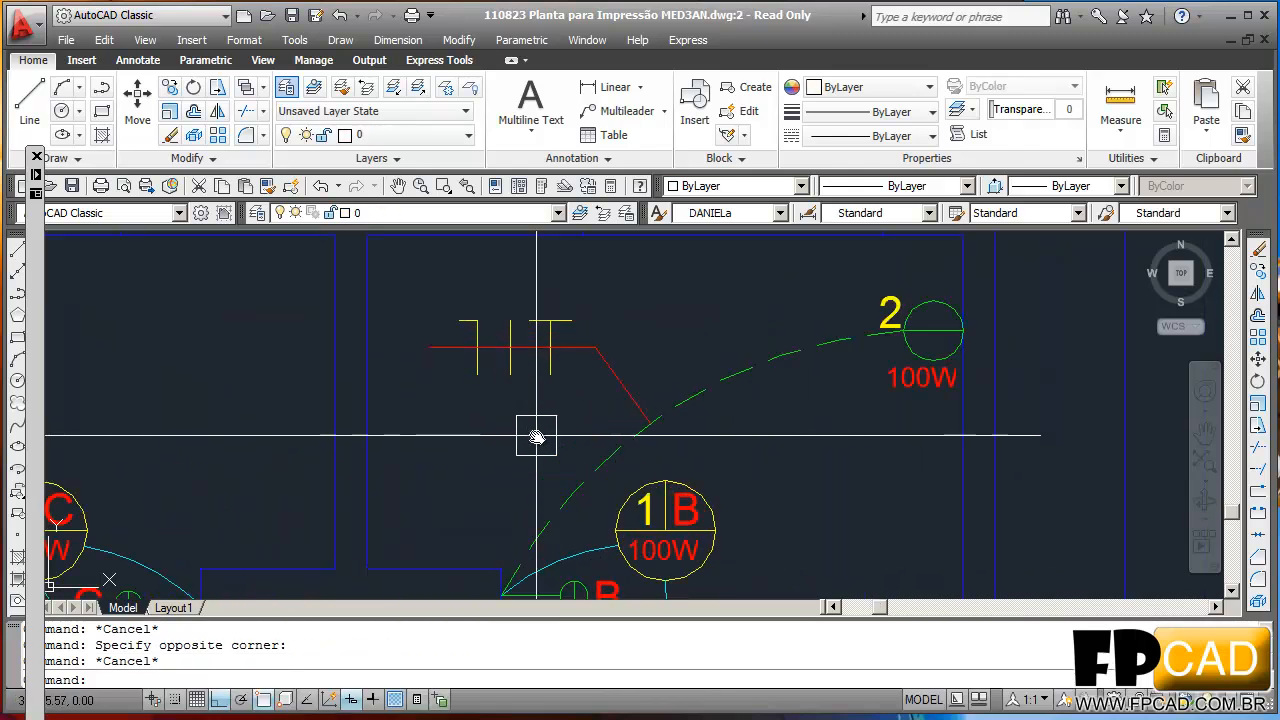
- Copy the circuit number 2 from beside the upper-right bedroom outlet to above the three wire symbols
{"action": "scroll", "coordinate": [534, 437], "scroll_direction": "down", "scroll_amount": 2}
{"action": "key", "text": "Escape"}
{"action": "key", "text": "Escape"}
{"action": "type", "text": "C"}
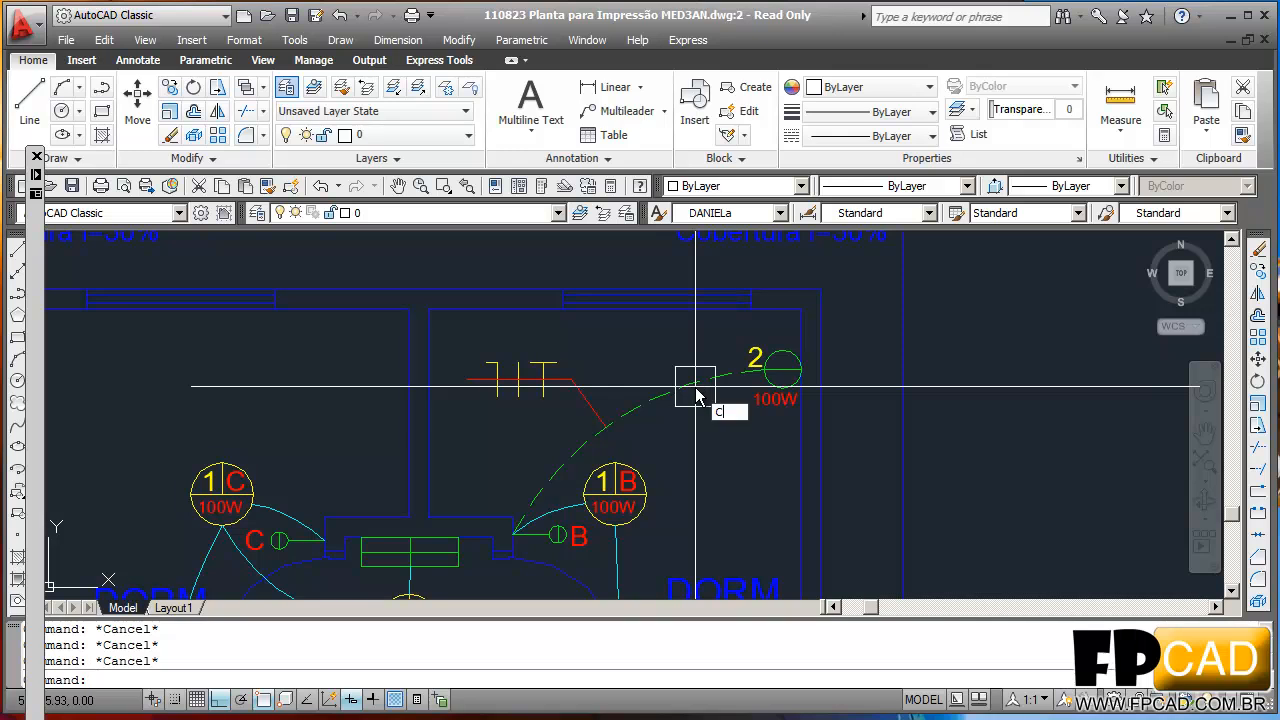
{"action": "type", "text": "o"}
{"action": "key", "text": "Return"}
{"action": "scroll", "coordinate": [764, 372], "scroll_direction": "up", "scroll_amount": 3}
{"action": "key", "text": "Return"}
{"action": "left_click", "coordinate": [744, 344]}
{"action": "middle_click_drag", "start_coordinate": [436, 313], "coordinate": [577, 340]}
{"action": "key", "text": "F8"}
{"action": "left_click", "coordinate": [404, 340]}
{"action": "key", "text": "Escape"}
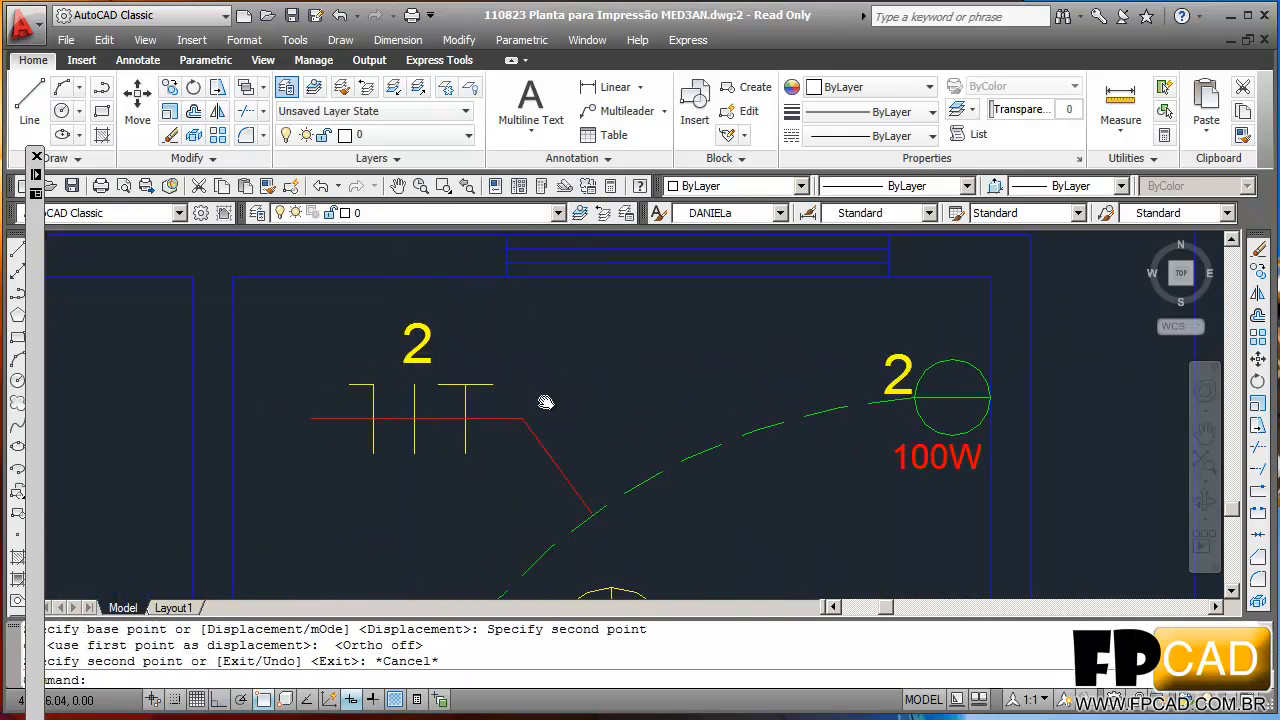
{"action": "key", "text": "Escape"}
{"action": "scroll", "coordinate": [523, 400], "scroll_direction": "down", "scroll_amount": 4}
{"action": "scroll", "coordinate": [530, 362], "scroll_direction": "up", "scroll_amount": 3}
{"action": "key", "text": "Escape"}
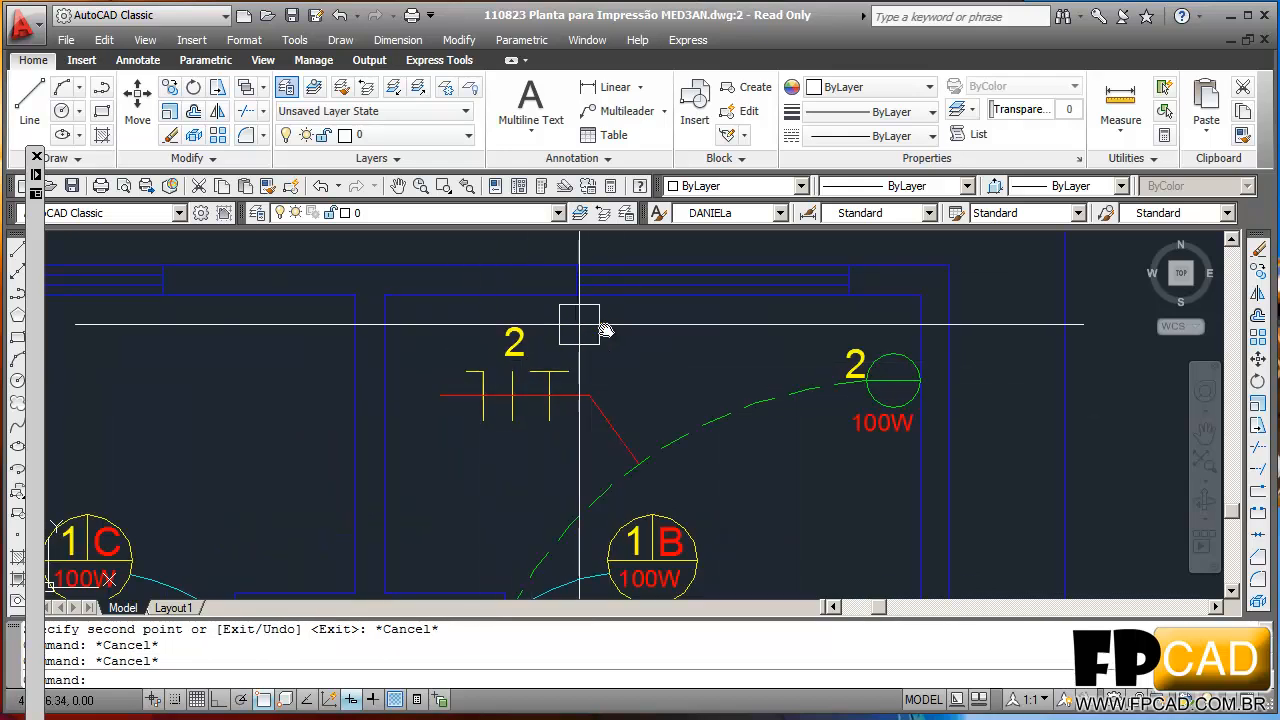
{"action": "key", "text": "Escape"}
- Copy the wire symbols with their number 2 and leader into the room below the right bedroom, beside the curved conduit
{"action": "scroll", "coordinate": [512, 365], "scroll_direction": "down", "scroll_amount": 2}
{"action": "mouse_move", "coordinate": [524, 405]}
{"action": "middle_mouse_down"}
{"action": "mouse_move", "coordinate": [534, 345]}
{"action": "mouse_move", "coordinate": [545, 366]}
{"action": "mouse_move", "coordinate": [500, 465]}
{"action": "mouse_move", "coordinate": [539, 283]}
{"action": "middle_mouse_up"}
{"action": "type", "text": "CO"}
{"action": "key", "text": "Return"}
{"action": "scroll", "coordinate": [550, 365], "scroll_direction": "up", "scroll_amount": 4}
{"action": "left_click", "coordinate": [600, 369]}
{"action": "scroll", "coordinate": [500, 465], "scroll_direction": "down", "scroll_amount": 2}
{"action": "left_click", "coordinate": [469, 383]}
{"action": "key", "text": "Return"}
{"action": "left_click", "coordinate": [540, 447]}
{"action": "scroll", "coordinate": [538, 446], "scroll_direction": "down", "scroll_amount": 2}
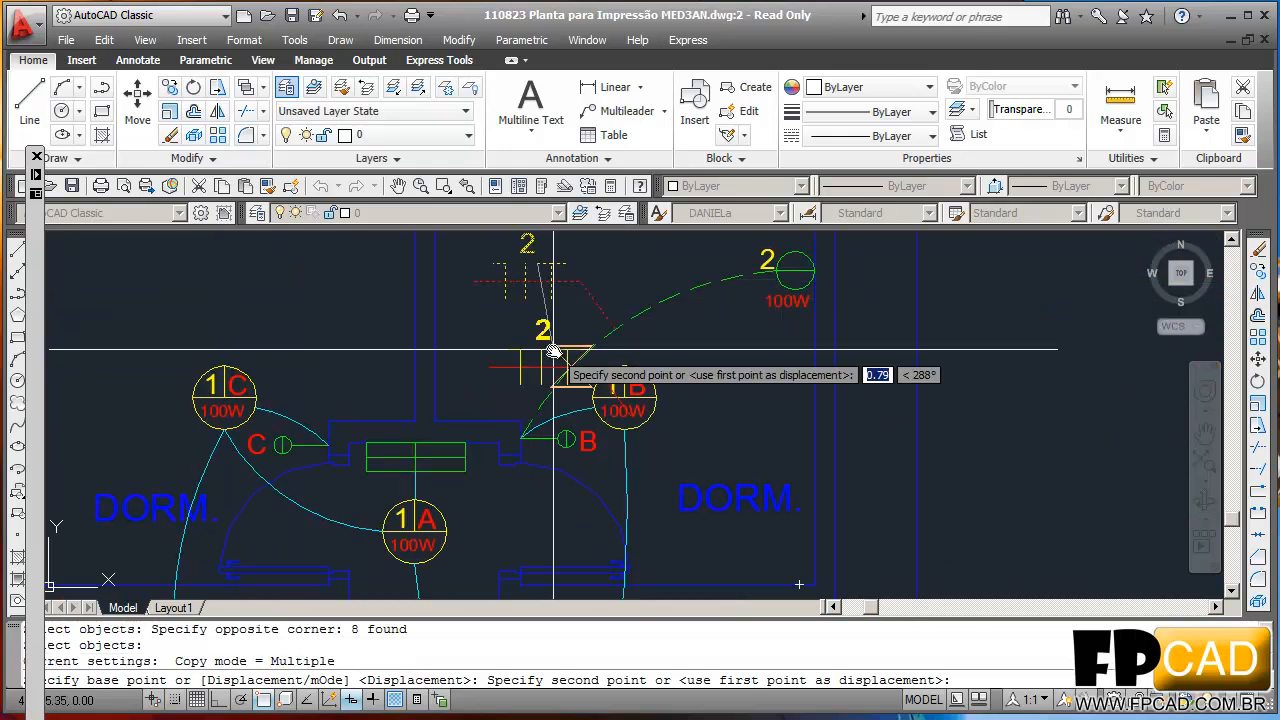
{"action": "middle_click_drag", "start_coordinate": [564, 353], "coordinate": [583, 236]}
{"action": "middle_click_drag", "start_coordinate": [612, 400], "coordinate": [625, 246]}
{"action": "scroll", "coordinate": [697, 413], "scroll_direction": "up", "scroll_amount": 2}
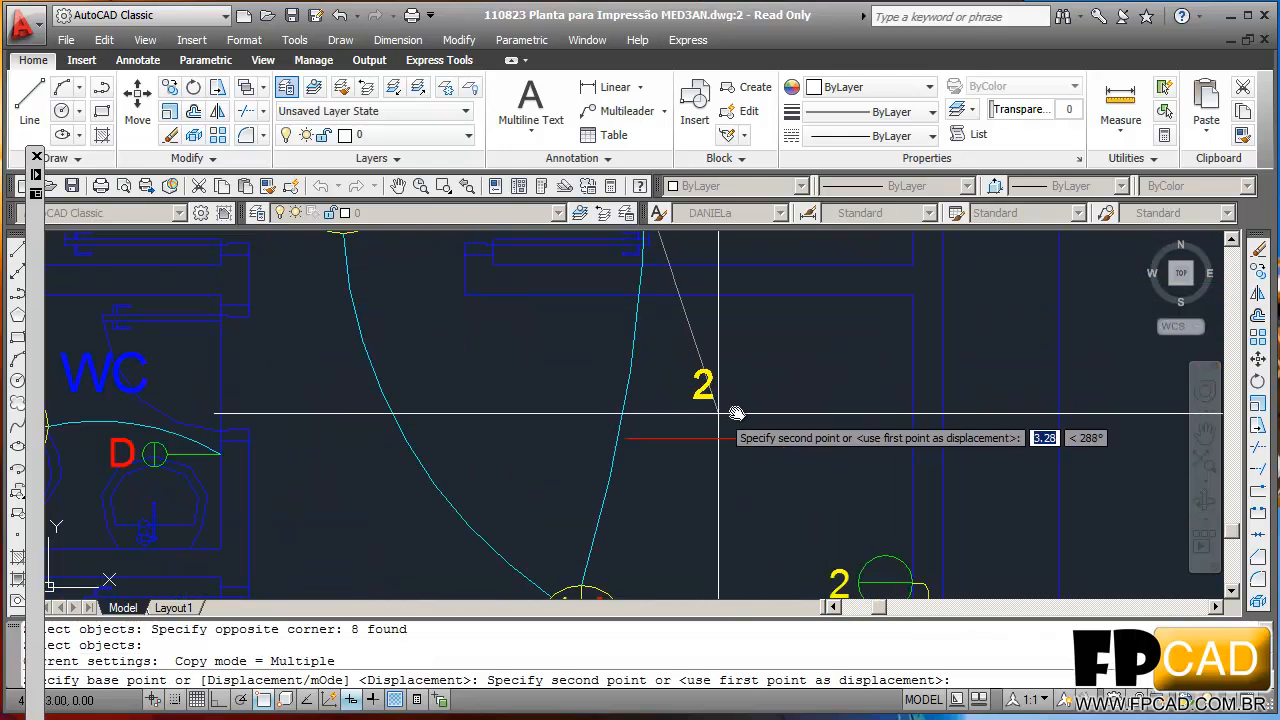
{"action": "left_click", "coordinate": [757, 390]}
{"action": "key", "text": "Escape"}
{"action": "key", "text": "Escape"}
{"action": "key", "text": "Escape"}
- Explode the copied leader polyline and erase its slanted segment
{"action": "type", "text": "X"}
{"action": "key", "text": "Return"}
{"action": "left_click", "coordinate": [832, 435]}
{"action": "key", "text": "Return"}
{"action": "key", "text": "Escape"}
{"action": "key", "text": "Escape"}
{"action": "key", "text": "Escape"}
{"action": "type", "text": "E"}
{"action": "key", "text": "Return"}
{"action": "left_click", "coordinate": [845, 449]}
{"action": "key", "text": "Return"}
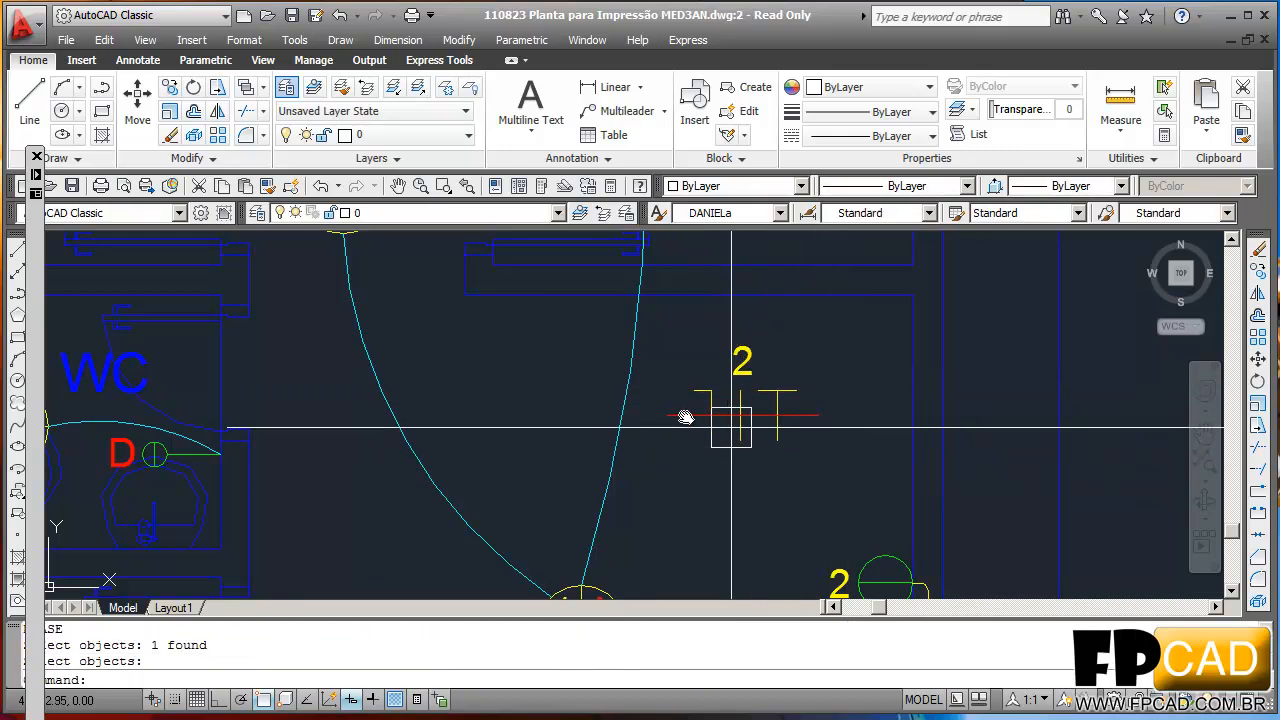
- Draw a slanted line from the left end of the copied leader up to the curved conduit
{"action": "key", "text": "Escape"}
{"action": "scroll", "coordinate": [682, 433], "scroll_direction": "up", "scroll_amount": 1}
{"action": "type", "text": "L"}
{"action": "key", "text": "Return"}
{"action": "left_click", "coordinate": [682, 449]}
{"action": "left_click", "coordinate": [628, 395]}
{"action": "key", "text": "Escape"}
{"action": "key", "text": "Escape"}
{"action": "key", "text": "Escape"}
- Match the properties of the new slanted line to the red horizontal leader
{"action": "key", "text": "Return"}
{"action": "scroll", "coordinate": [685, 414], "scroll_direction": "up", "scroll_amount": 4}
{"action": "left_click", "coordinate": [734, 500]}
{"action": "left_click", "coordinate": [616, 438]}
{"action": "scroll", "coordinate": [592, 347], "scroll_direction": "down", "scroll_amount": 7}
{"action": "key", "text": "Escape"}
{"action": "key", "text": "Escape"}
{"action": "key", "text": "Escape"}
{"action": "scroll", "coordinate": [686, 386], "scroll_direction": "up", "scroll_amount": 2}
{"action": "middle_click_drag", "start_coordinate": [688, 388], "coordinate": [696, 581]}
{"action": "scroll", "coordinate": [697, 578], "scroll_direction": "down", "scroll_amount": 5}
{"action": "middle_click_drag", "start_coordinate": [698, 571], "coordinate": [690, 435]}
{"action": "scroll", "coordinate": [690, 435], "scroll_direction": "up", "scroll_amount": 3}
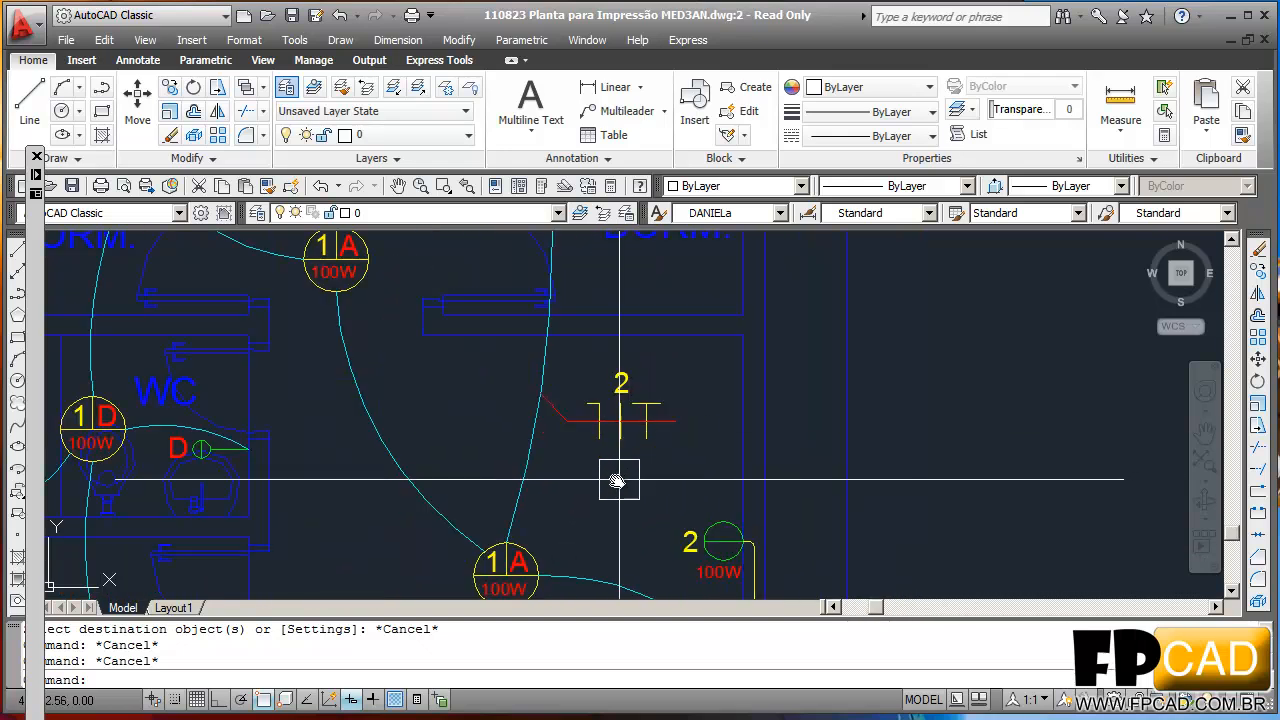
- Copy the wire symbols, number and leader line horizontally to the right so that two symbol sets sit side by side
{"action": "scroll", "coordinate": [528, 550], "scroll_direction": "down", "scroll_amount": 2}
{"action": "scroll", "coordinate": [571, 517], "scroll_direction": "up", "scroll_amount": 3}
{"action": "middle_click_drag", "start_coordinate": [646, 529], "coordinate": [661, 502]}
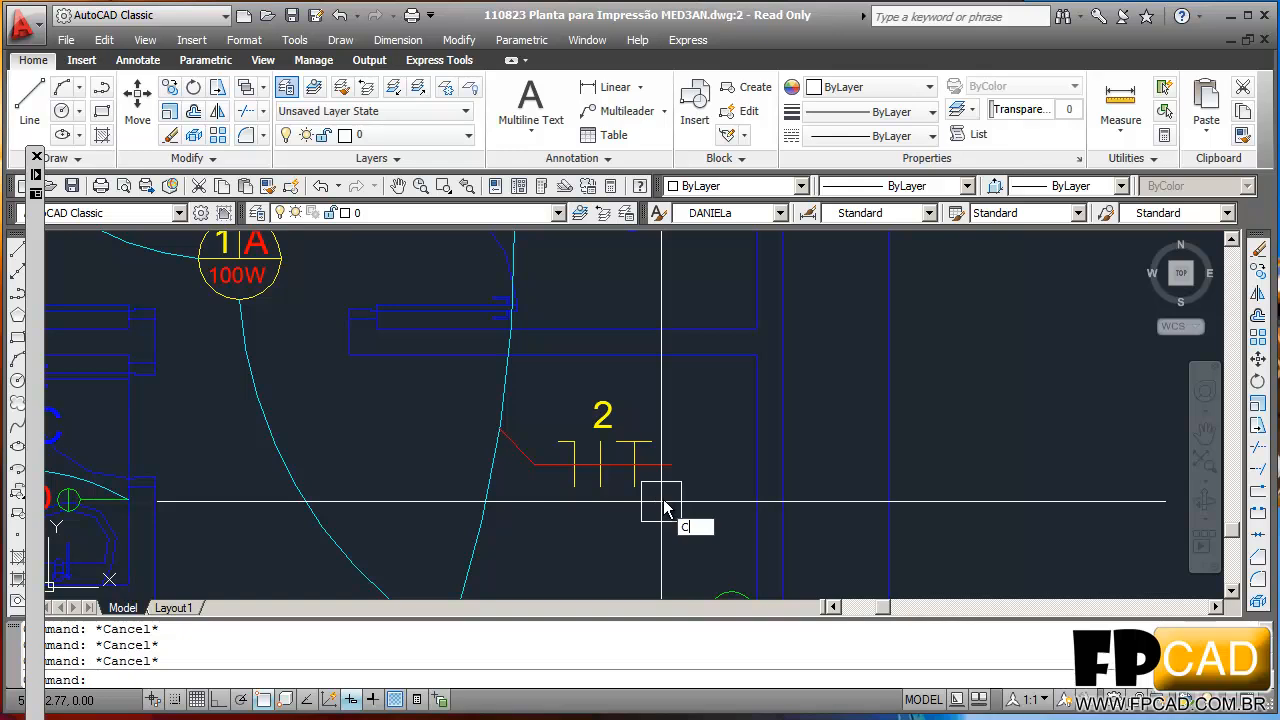
{"action": "type", "text": "o"}
{"action": "key", "text": "Return"}
{"action": "left_click", "coordinate": [688, 505]}
{"action": "left_click", "coordinate": [571, 432]}
{"action": "scroll", "coordinate": [598, 452], "scroll_direction": "down", "scroll_amount": 3}
{"action": "middle_click_drag", "start_coordinate": [598, 452], "coordinate": [593, 511]}
{"action": "scroll", "coordinate": [640, 531], "scroll_direction": "up", "scroll_amount": 4}
{"action": "middle_click_drag", "start_coordinate": [634, 430], "coordinate": [599, 402]}
{"action": "scroll", "coordinate": [589, 491], "scroll_direction": "up", "scroll_amount": 2}
{"action": "key", "text": "Return"}
{"action": "left_click", "coordinate": [590, 479]}
{"action": "key", "text": "F8"}
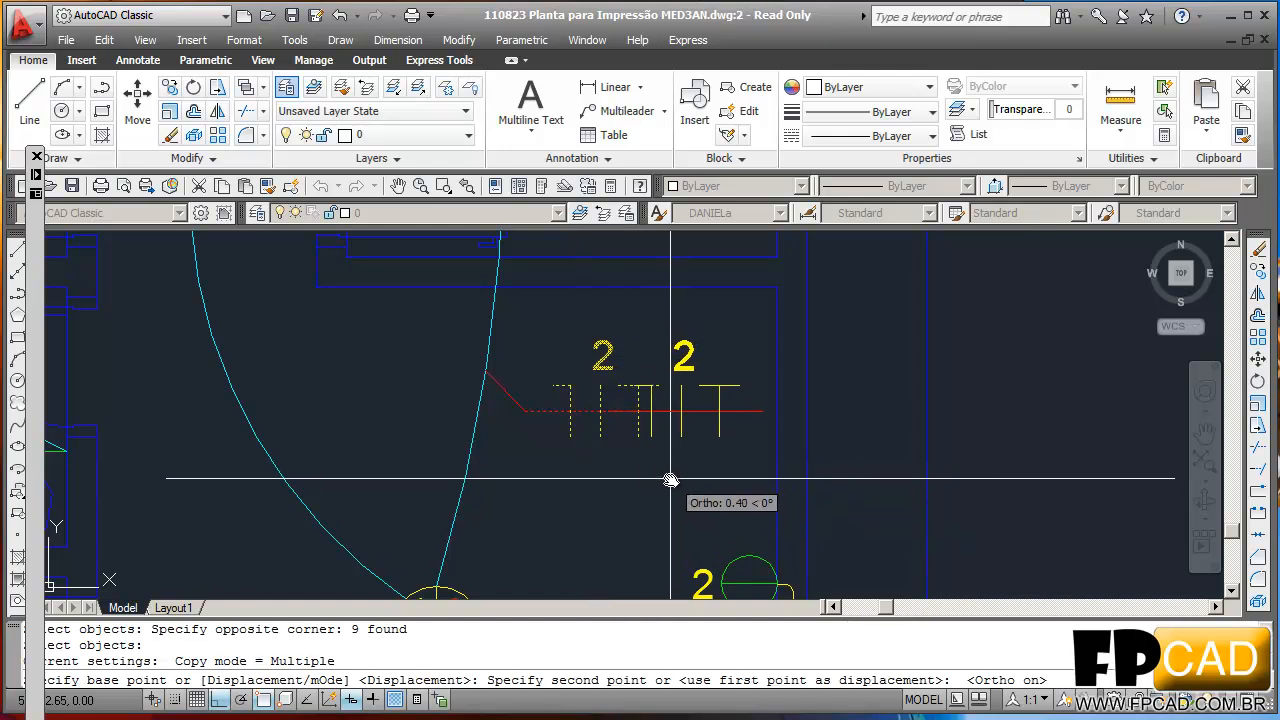
{"action": "left_click", "coordinate": [695, 483]}
{"action": "key", "text": "Escape"}
{"action": "key", "text": "Escape"}
{"action": "key", "text": "Escape"}
- Change the circuit number above the left set of wire symbols to 1
{"action": "scroll", "coordinate": [640, 355], "scroll_direction": "up", "scroll_amount": 2}
{"action": "type", "text": "ED"}
{"action": "key", "text": "Return"}
{"action": "left_click", "coordinate": [580, 345]}
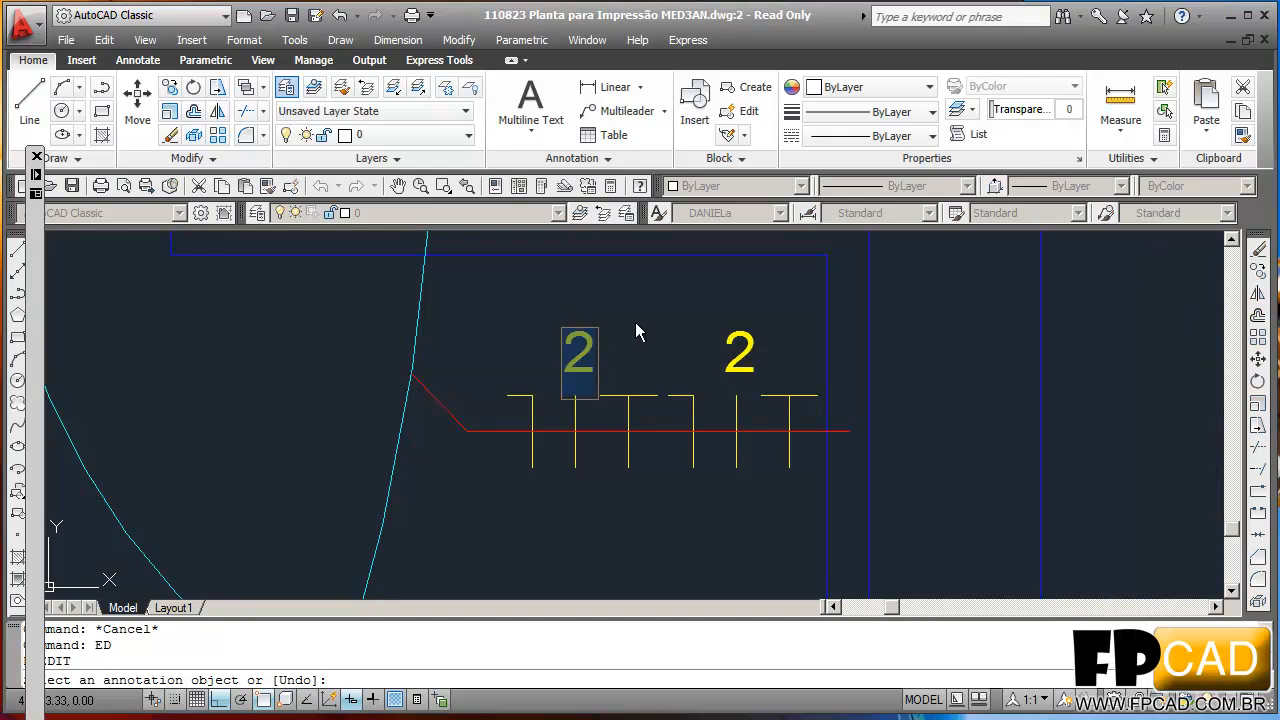
{"action": "type", "text": "1"}
{"action": "key", "text": "Return"}
{"action": "key", "text": "Escape"}
{"action": "key", "text": "Escape"}
{"action": "key", "text": "Escape"}
{"action": "middle_click_drag", "start_coordinate": [713, 531], "coordinate": [638, 533]}
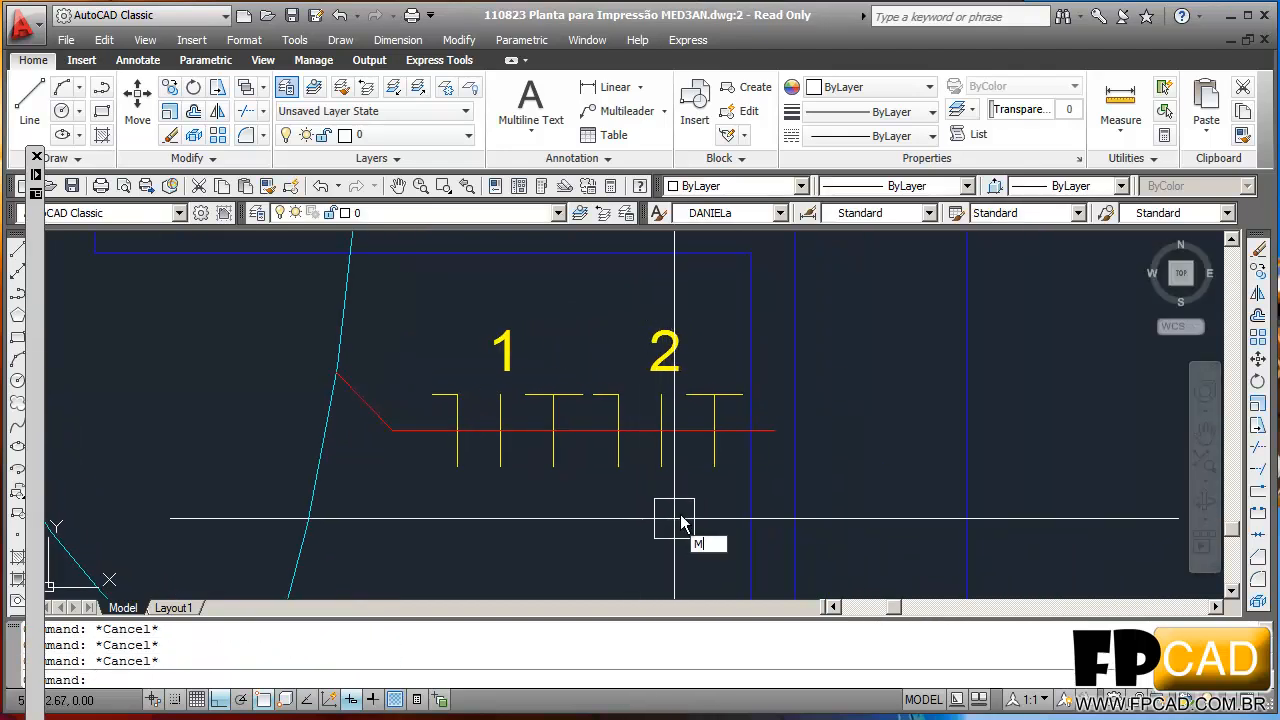
- Move the number 2 and its wire symbols slightly to the right along the leader to widen the gap between sets
{"action": "type", "text": "M"}
{"action": "key", "text": "Return"}
{"action": "left_click", "coordinate": [625, 456]}
{"action": "scroll", "coordinate": [650, 420], "scroll_direction": "up", "scroll_amount": 3}
{"action": "left_click", "coordinate": [655, 328]}
{"action": "left_click", "coordinate": [751, 378]}
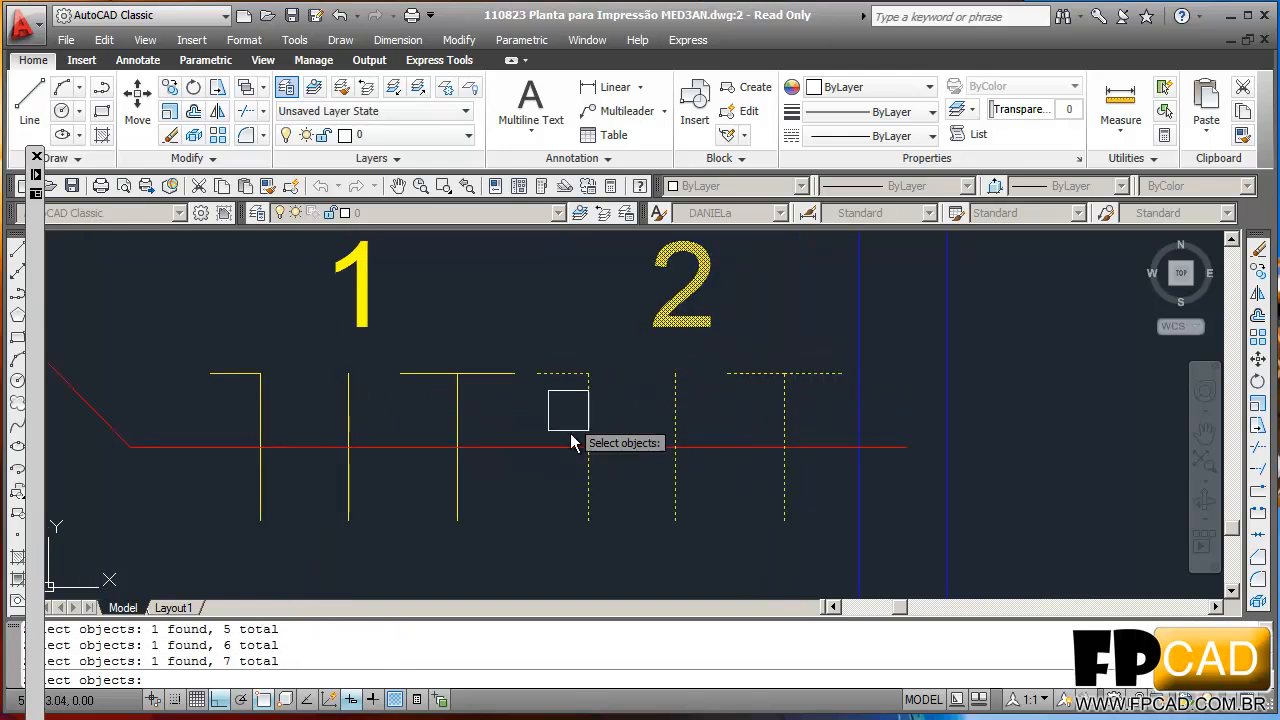
{"action": "key", "text": "Return"}
{"action": "left_click", "coordinate": [541, 549]}
{"action": "left_click", "coordinate": [577, 551]}
{"action": "scroll", "coordinate": [547, 552], "scroll_direction": "down", "scroll_amount": 3}
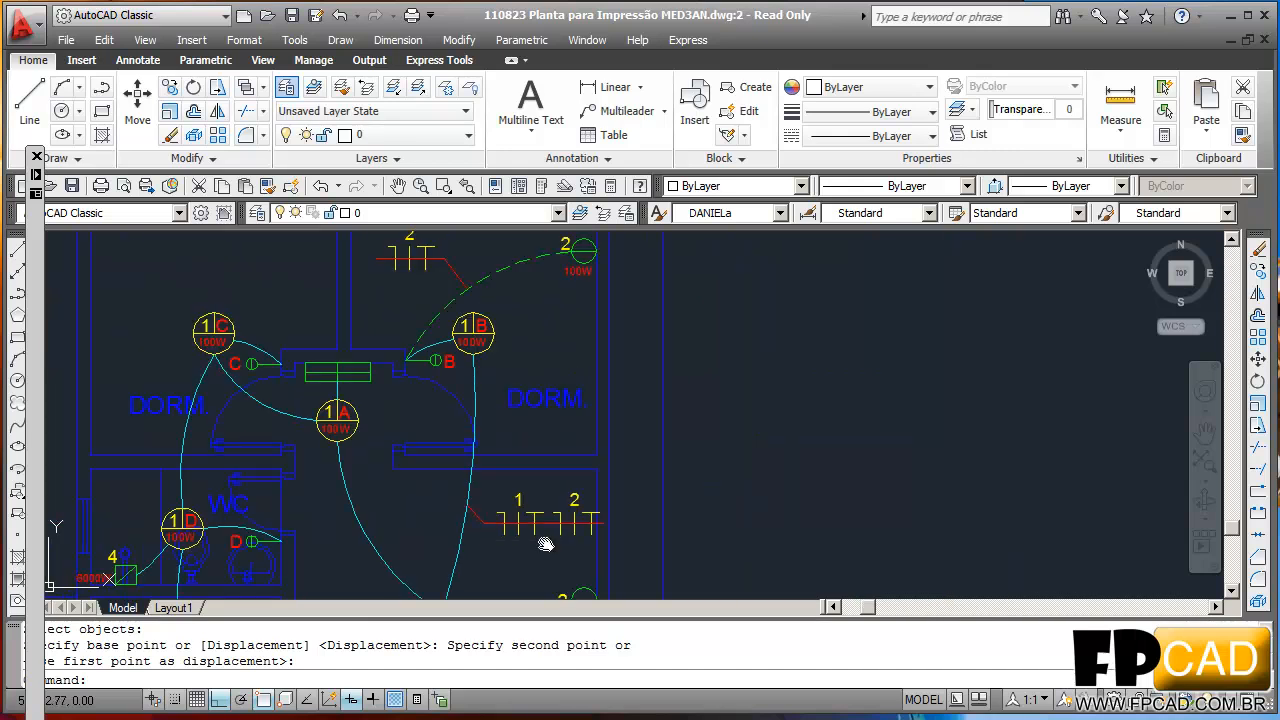
{"action": "key", "text": "Escape"}
- Examine how the circuit 1 and 2 wire annotations relate to the conduits, light points and outlets of the upper rooms
{"action": "scroll", "coordinate": [614, 480], "scroll_direction": "down", "scroll_amount": 4}
{"action": "mouse_move", "coordinate": [641, 345]}
{"action": "middle_mouse_down"}
{"action": "mouse_move", "coordinate": [520, 387]}
{"action": "mouse_move", "coordinate": [437, 314]}
{"action": "mouse_move", "coordinate": [443, 341]}
{"action": "middle_mouse_up"}
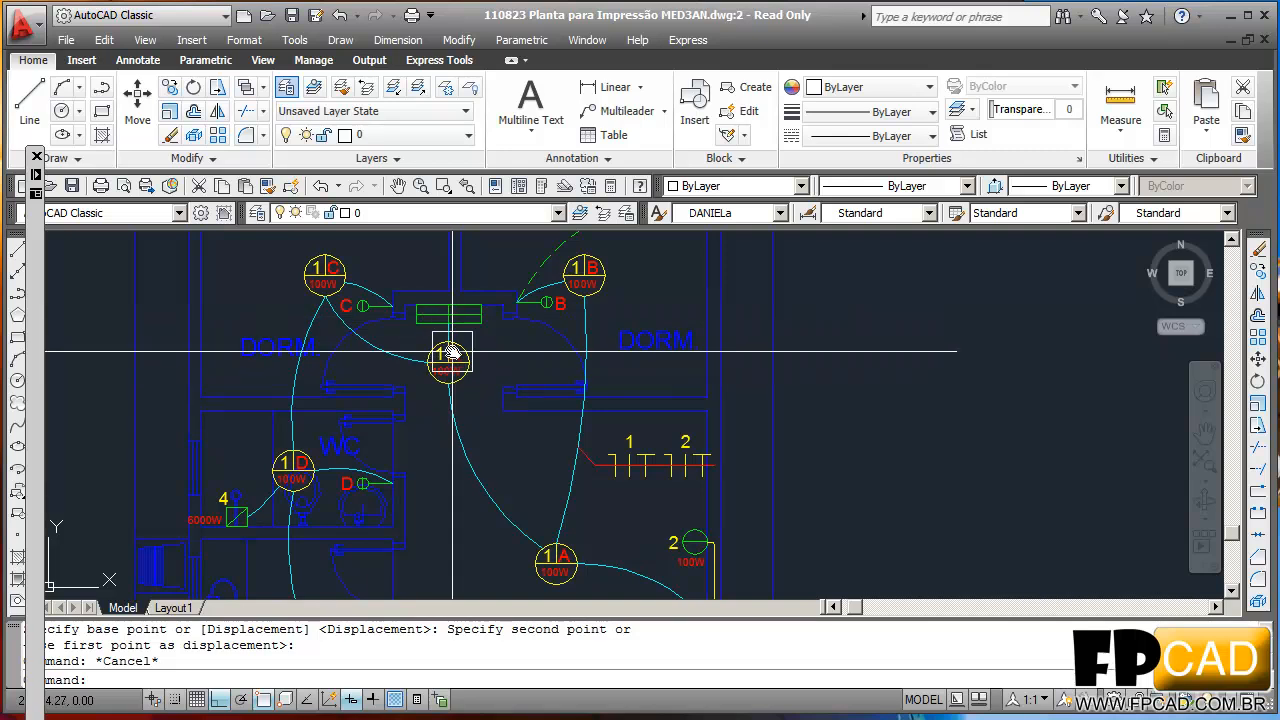
{"action": "middle_click_drag", "start_coordinate": [583, 440], "coordinate": [562, 475]}
{"action": "mouse_move", "coordinate": [557, 354]}
{"action": "middle_mouse_down"}
{"action": "mouse_move", "coordinate": [523, 349]}
{"action": "mouse_move", "coordinate": [434, 391]}
{"action": "mouse_move", "coordinate": [466, 419]}
{"action": "middle_mouse_up"}
{"action": "middle_click_drag", "start_coordinate": [575, 476], "coordinate": [634, 389]}
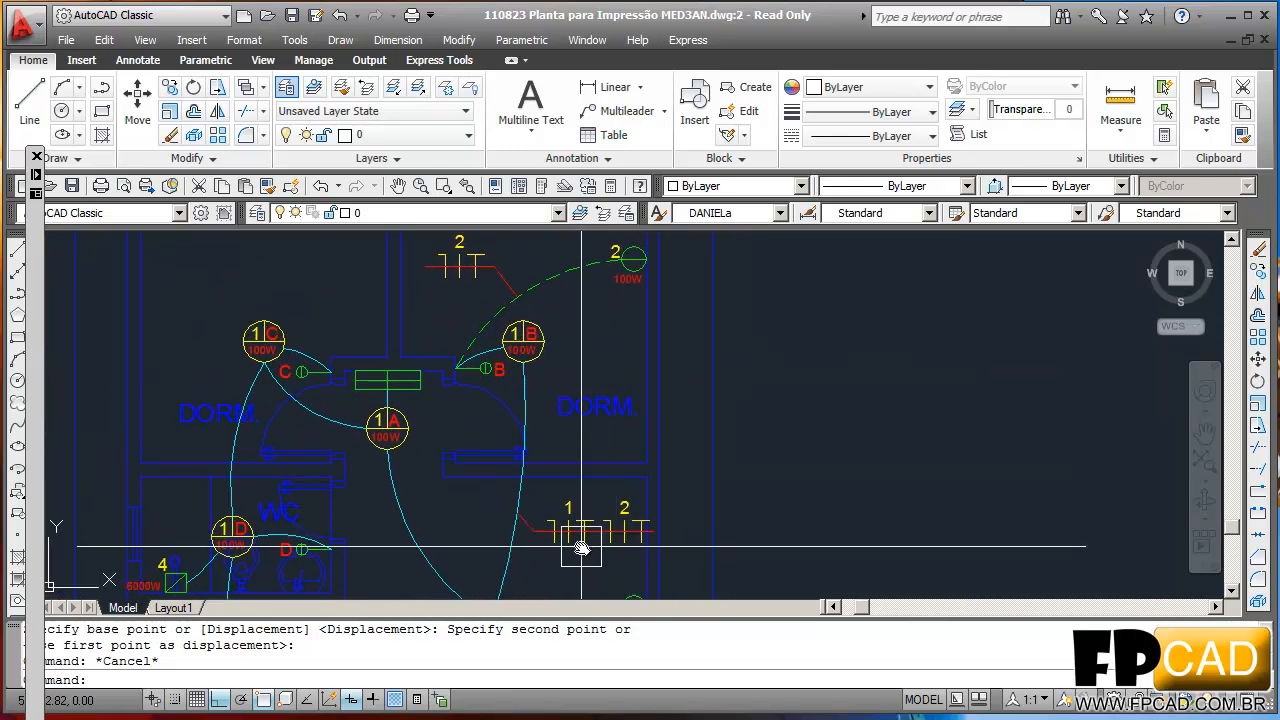
{"action": "middle_click_drag", "start_coordinate": [581, 546], "coordinate": [615, 481]}
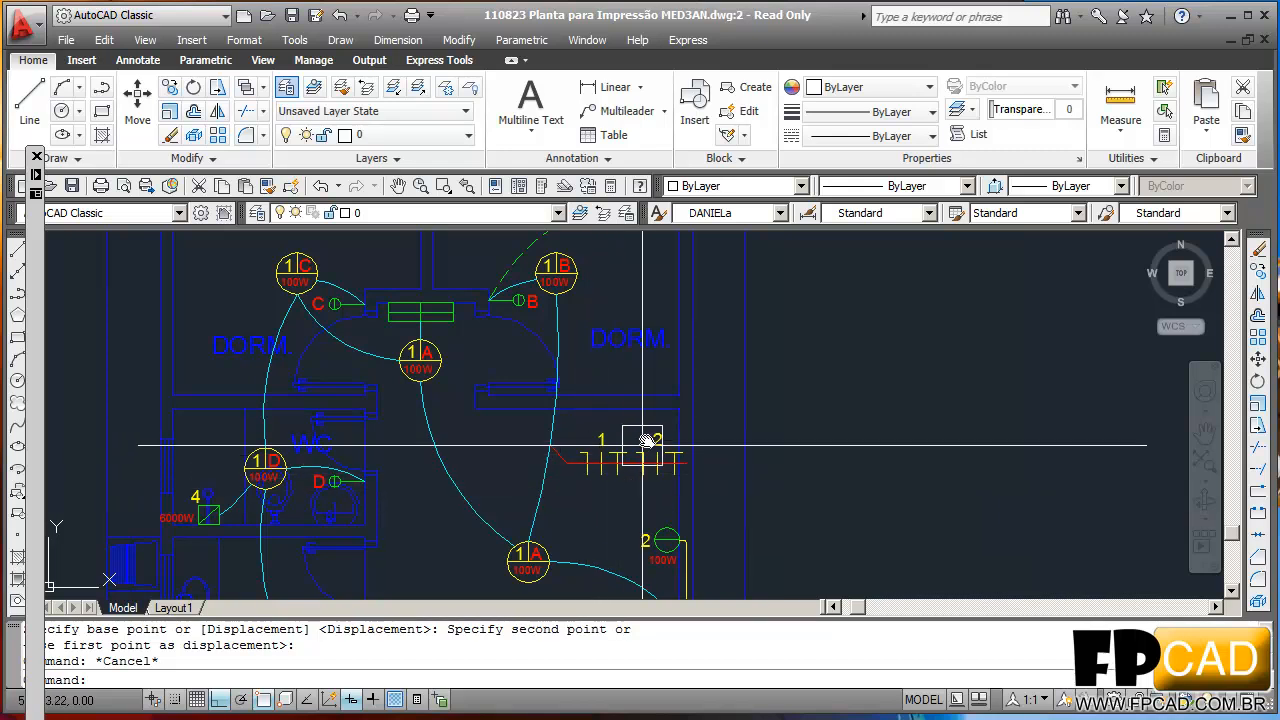
{"action": "middle_click_drag", "start_coordinate": [575, 500], "coordinate": [652, 610]}
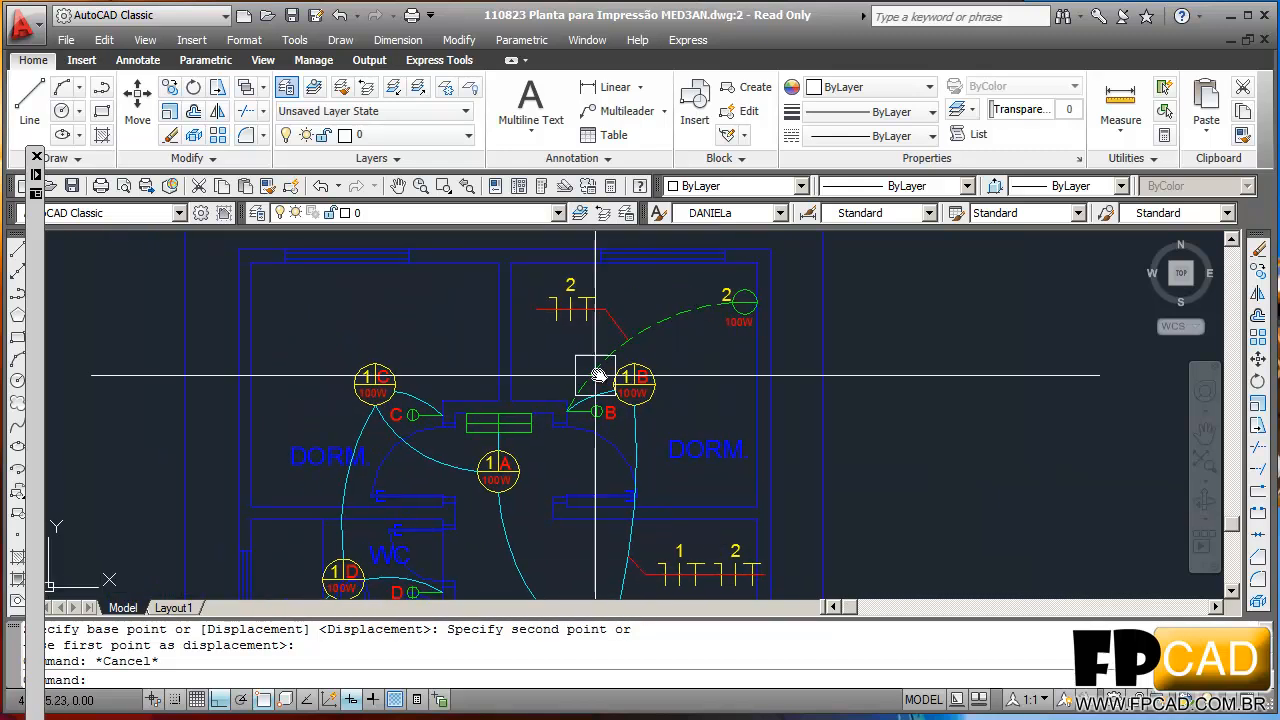
{"action": "mouse_move", "coordinate": [725, 420]}
{"action": "middle_mouse_down"}
{"action": "mouse_move", "coordinate": [717, 346]}
{"action": "mouse_move", "coordinate": [740, 477]}
{"action": "middle_mouse_up"}
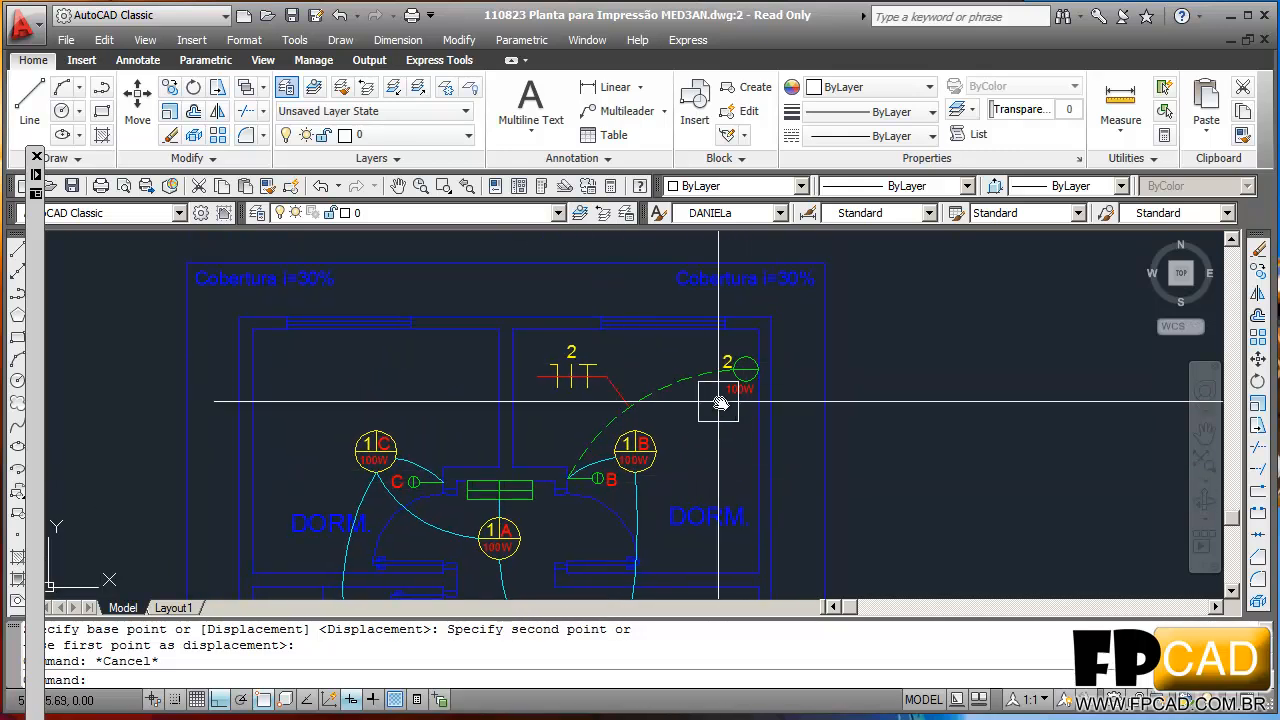
{"action": "scroll", "coordinate": [602, 432], "scroll_direction": "up", "scroll_amount": 3}
{"action": "mouse_move", "coordinate": [822, 322]}
{"action": "middle_mouse_down"}
{"action": "mouse_move", "coordinate": [651, 354]}
{"action": "mouse_move", "coordinate": [583, 338]}
{"action": "middle_mouse_up"}
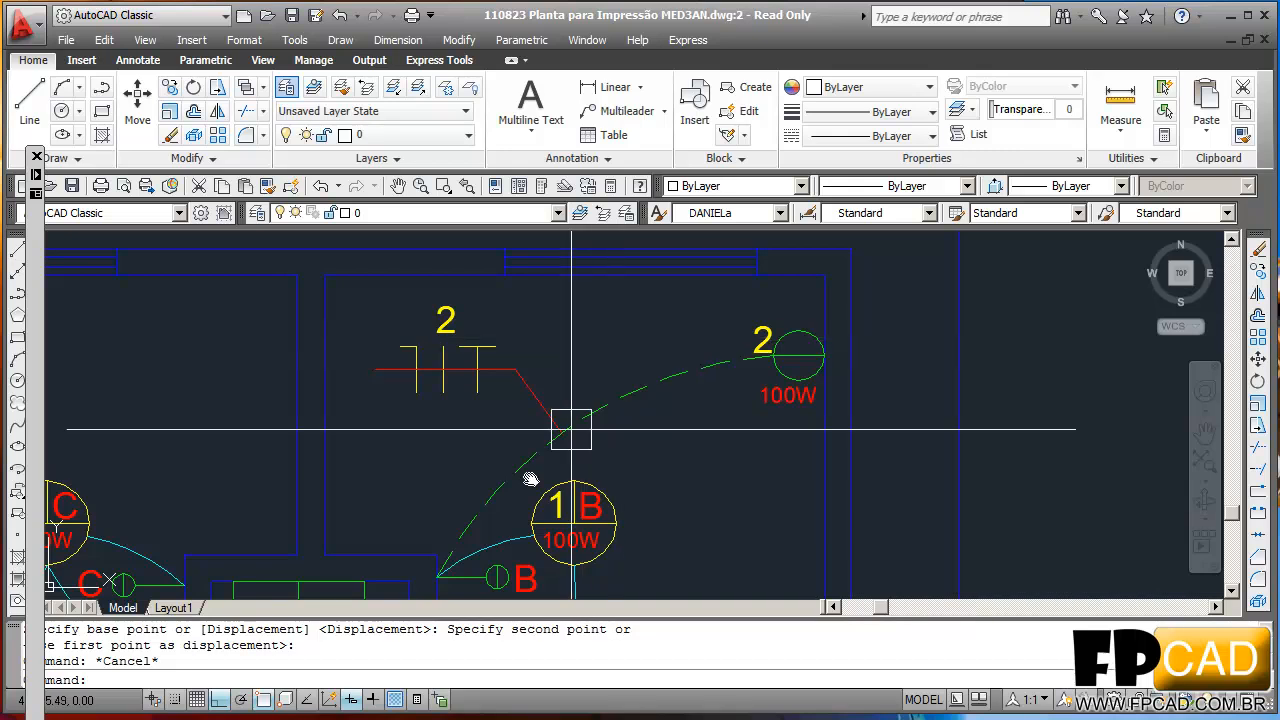
{"action": "scroll", "coordinate": [508, 382], "scroll_direction": "down", "scroll_amount": 4}
{"action": "middle_click_drag", "start_coordinate": [523, 437], "coordinate": [494, 354]}
{"action": "key", "text": "Escape"}
{"action": "key", "text": "Escape"}
{"action": "scroll", "coordinate": [465, 302], "scroll_direction": "up", "scroll_amount": 3}
{"action": "scroll", "coordinate": [465, 302], "scroll_direction": "down", "scroll_amount": 4}
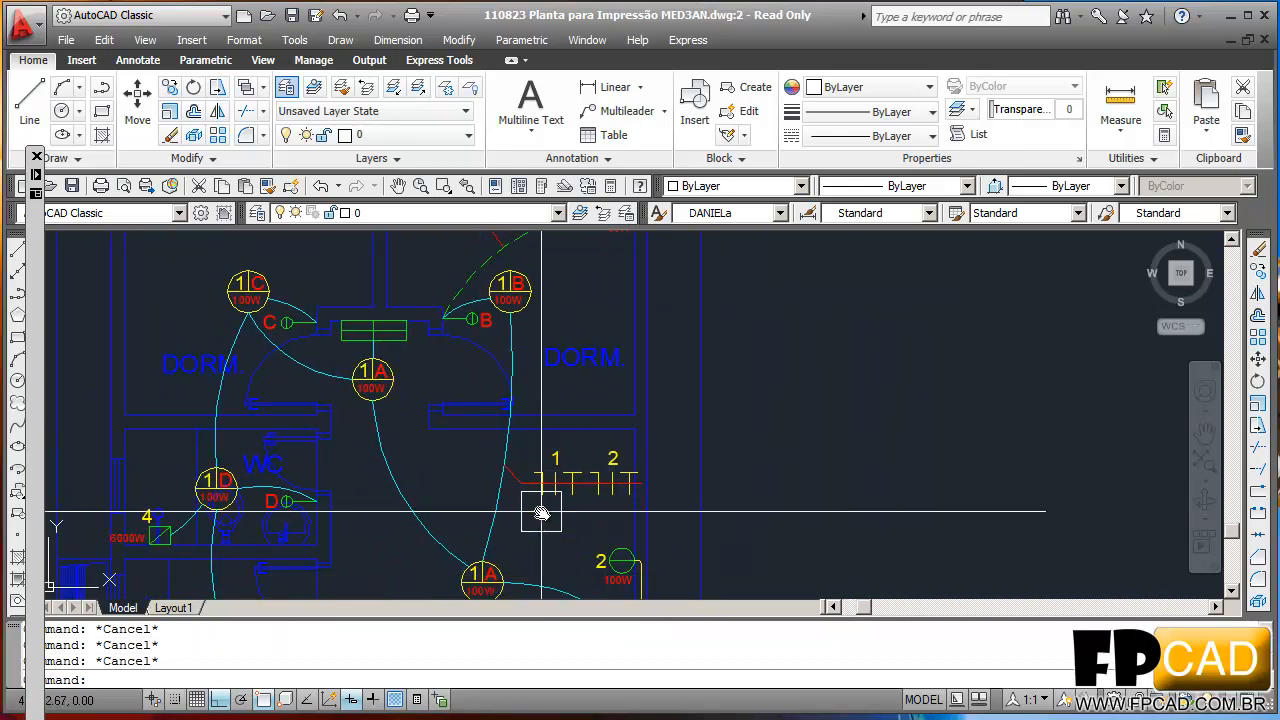
{"action": "scroll", "coordinate": [537, 514], "scroll_direction": "up", "scroll_amount": 4}
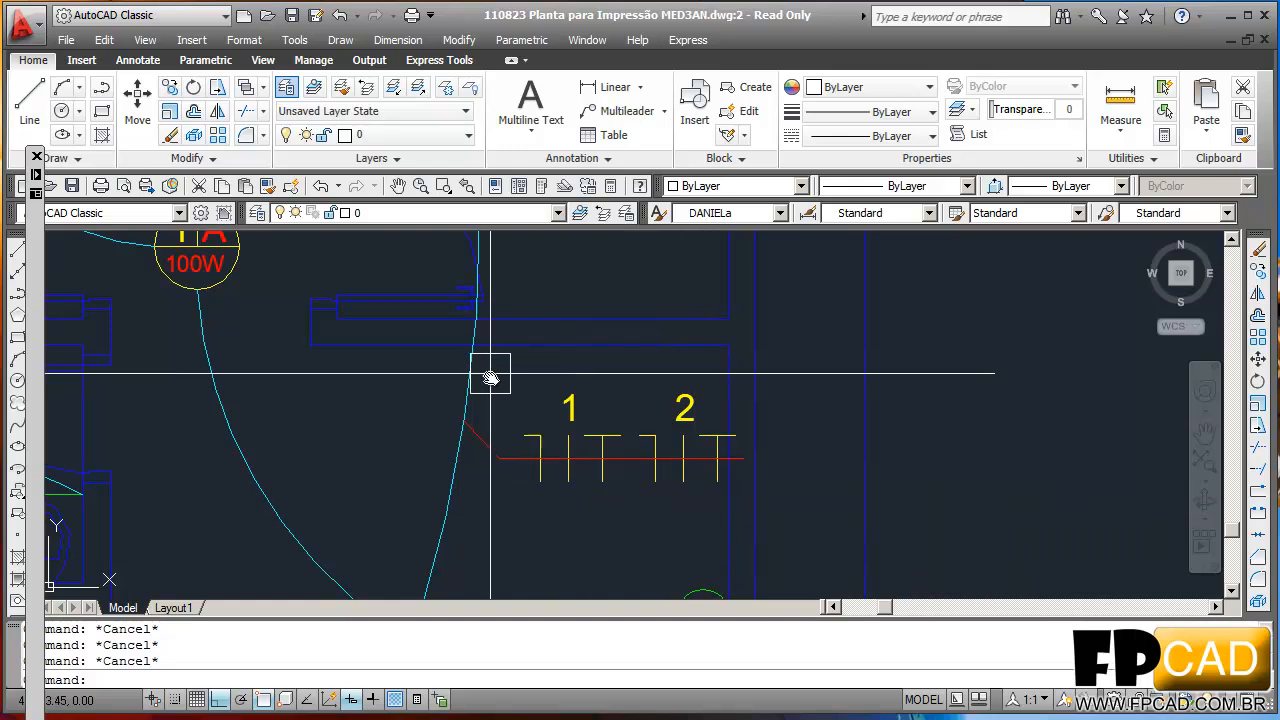
{"action": "scroll", "coordinate": [493, 367], "scroll_direction": "down", "scroll_amount": 4}
- Copy the circuit 1 wire symbols with their number and horizontal leader into the SALA, below the light point
{"action": "scroll", "coordinate": [512, 535], "scroll_direction": "up", "scroll_amount": 2}
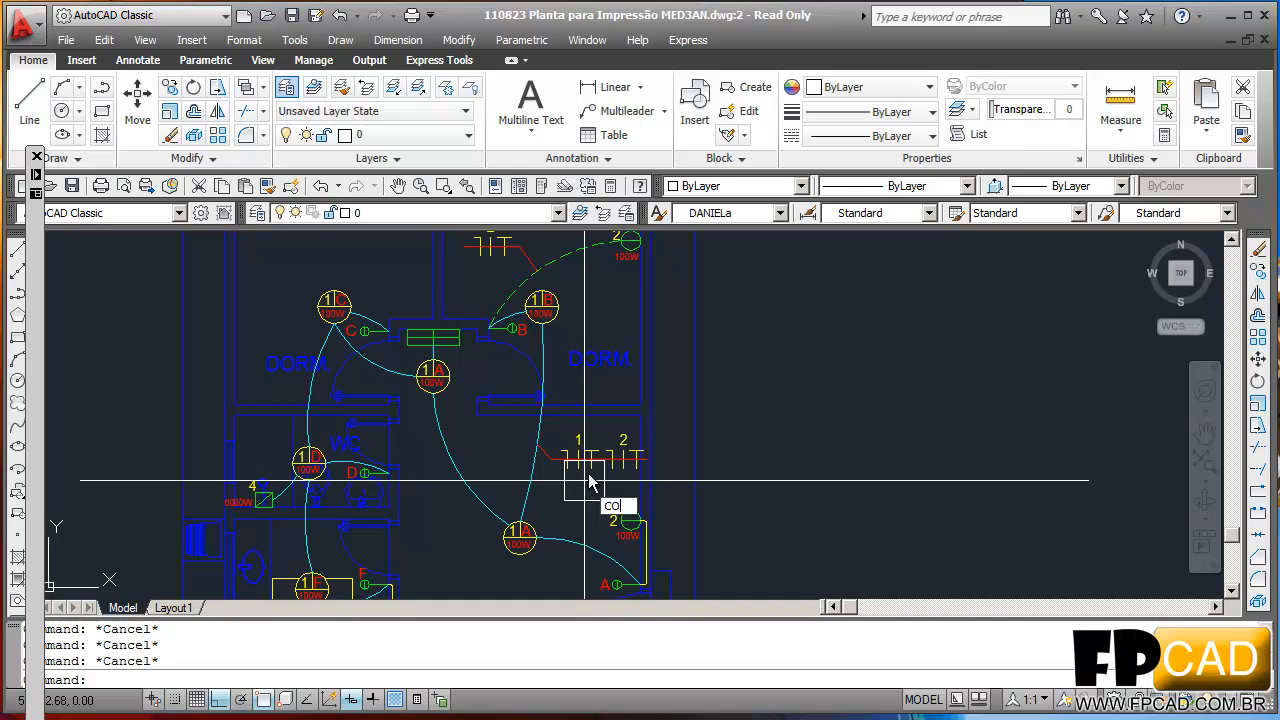
{"action": "key", "text": "Return"}
{"action": "mouse_move", "coordinate": [602, 497]}
{"action": "middle_mouse_down"}
{"action": "mouse_move", "coordinate": [651, 523]}
{"action": "mouse_move", "coordinate": [711, 431]}
{"action": "mouse_move", "coordinate": [643, 357]}
{"action": "mouse_move", "coordinate": [714, 457]}
{"action": "middle_mouse_up"}
{"action": "scroll", "coordinate": [634, 471], "scroll_direction": "up", "scroll_amount": 5}
{"action": "left_click", "coordinate": [650, 423]}
{"action": "left_click", "coordinate": [527, 358]}
{"action": "left_click", "coordinate": [671, 434]}
{"action": "left_click", "coordinate": [522, 261]}
{"action": "key", "text": "Return"}
{"action": "left_click", "coordinate": [547, 356]}
{"action": "scroll", "coordinate": [556, 420], "scroll_direction": "down", "scroll_amount": 2}
{"action": "middle_click_drag", "start_coordinate": [556, 416], "coordinate": [626, 271]}
{"action": "middle_click_drag", "start_coordinate": [643, 326], "coordinate": [704, 222]}
{"action": "key", "text": "F8"}
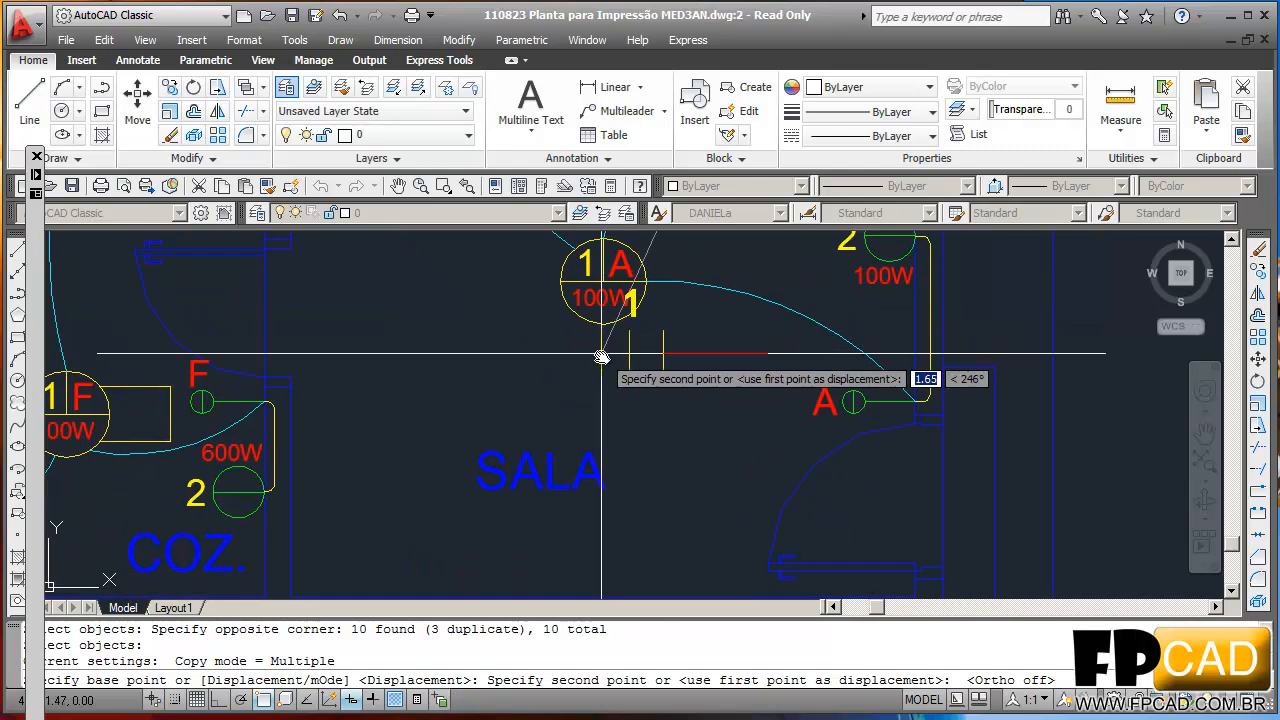
{"action": "left_click", "coordinate": [604, 405]}
{"action": "key", "text": "Escape"}
{"action": "middle_click_drag", "start_coordinate": [682, 355], "coordinate": [723, 406]}
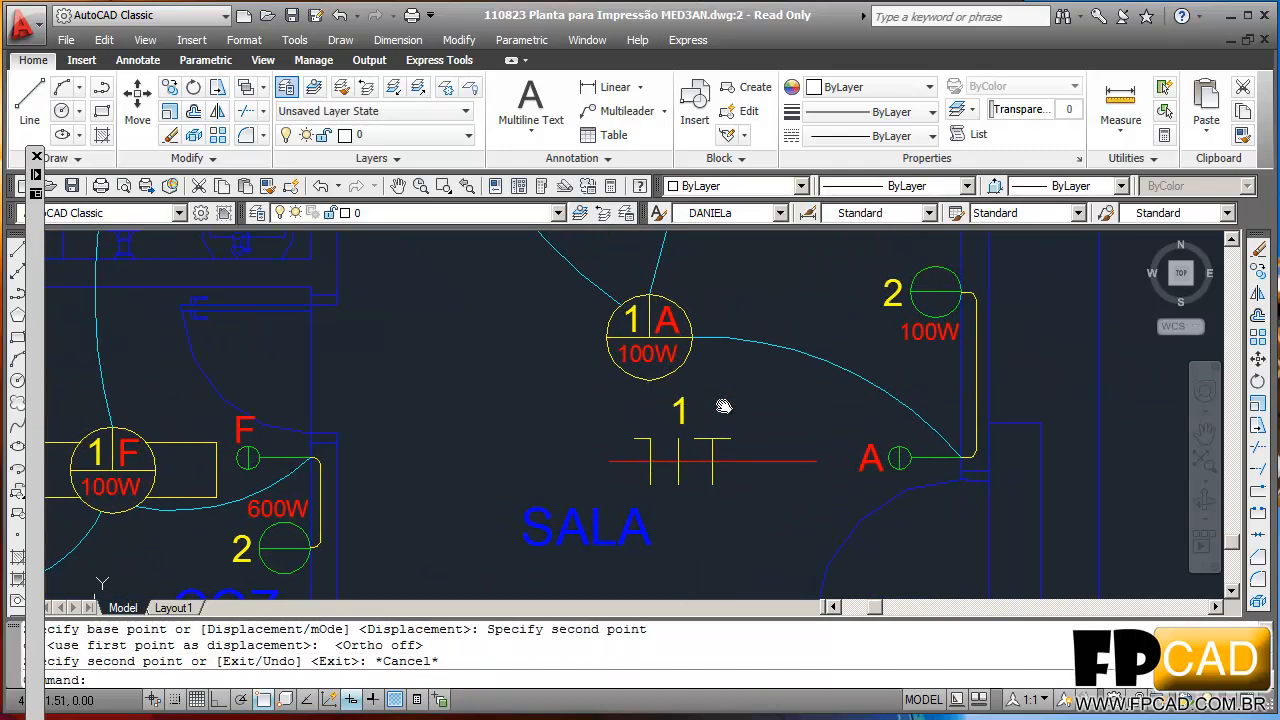
{"action": "middle_click_drag", "start_coordinate": [632, 309], "coordinate": [558, 392]}
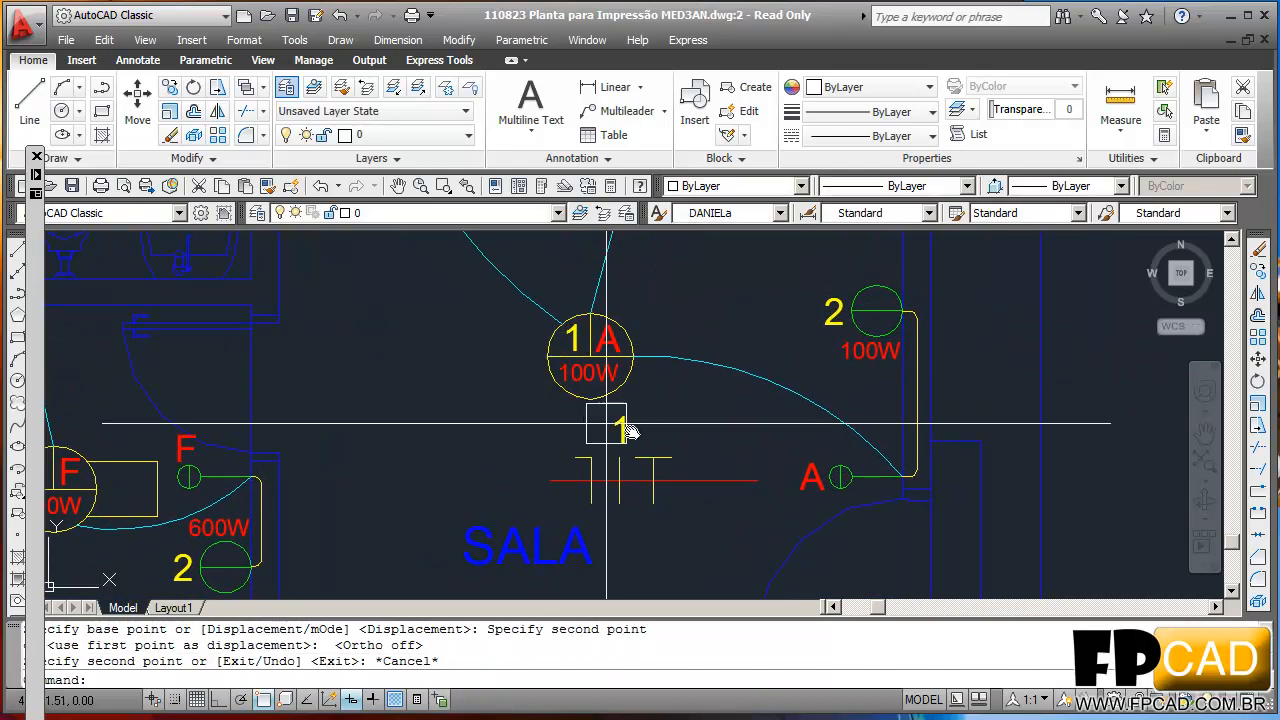
- Erase the T-shaped wire symbol from the copied set in the SALA
{"action": "key", "text": "Escape"}
{"action": "key", "text": "Escape"}
{"action": "scroll", "coordinate": [690, 446], "scroll_direction": "up", "scroll_amount": 3}
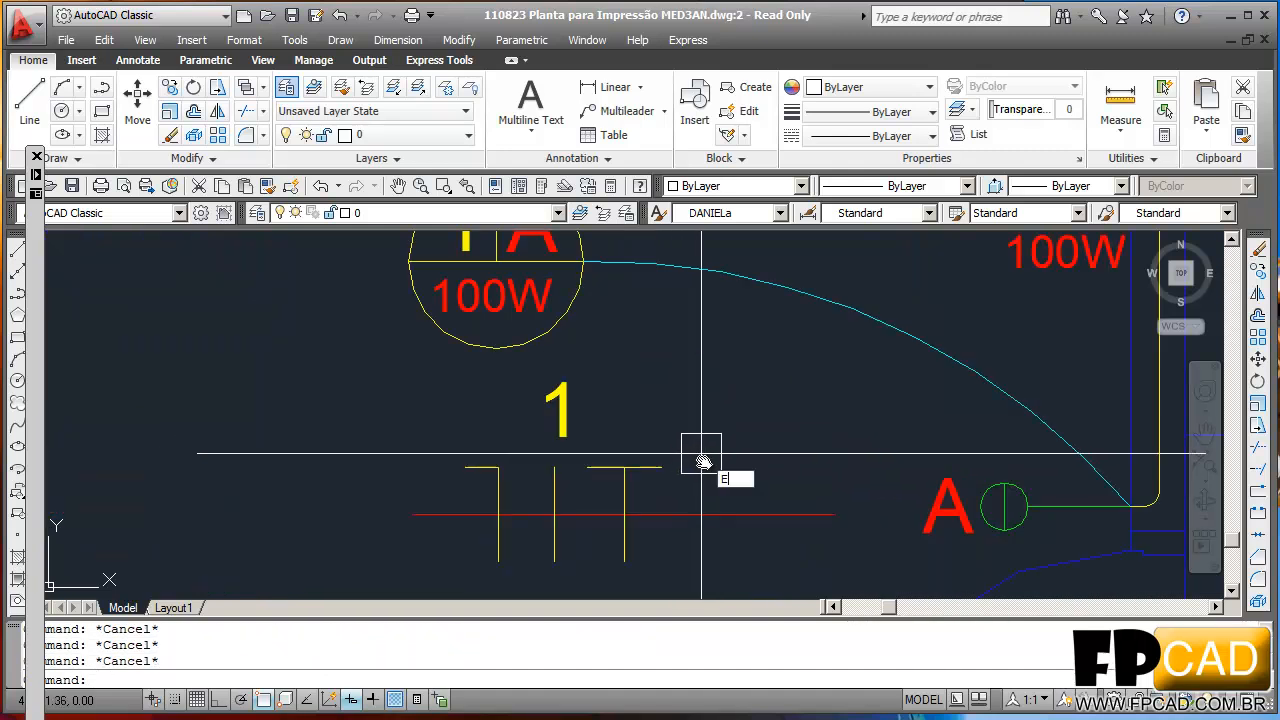
{"action": "left_click", "coordinate": [633, 467]}
{"action": "key", "text": "Delete"}
{"action": "key", "text": "Escape"}
{"action": "key", "text": "Escape"}
{"action": "middle_click_drag", "start_coordinate": [618, 430], "coordinate": [571, 430]}
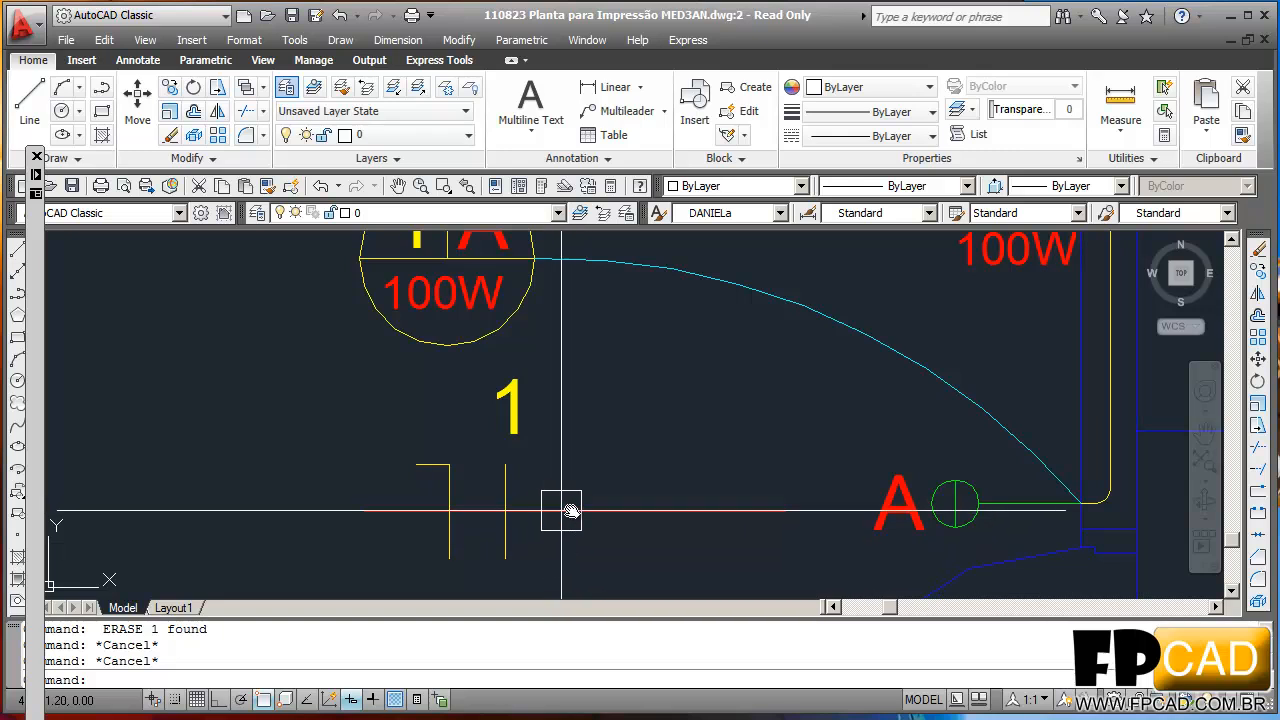
{"action": "middle_click_drag", "start_coordinate": [550, 516], "coordinate": [645, 496]}
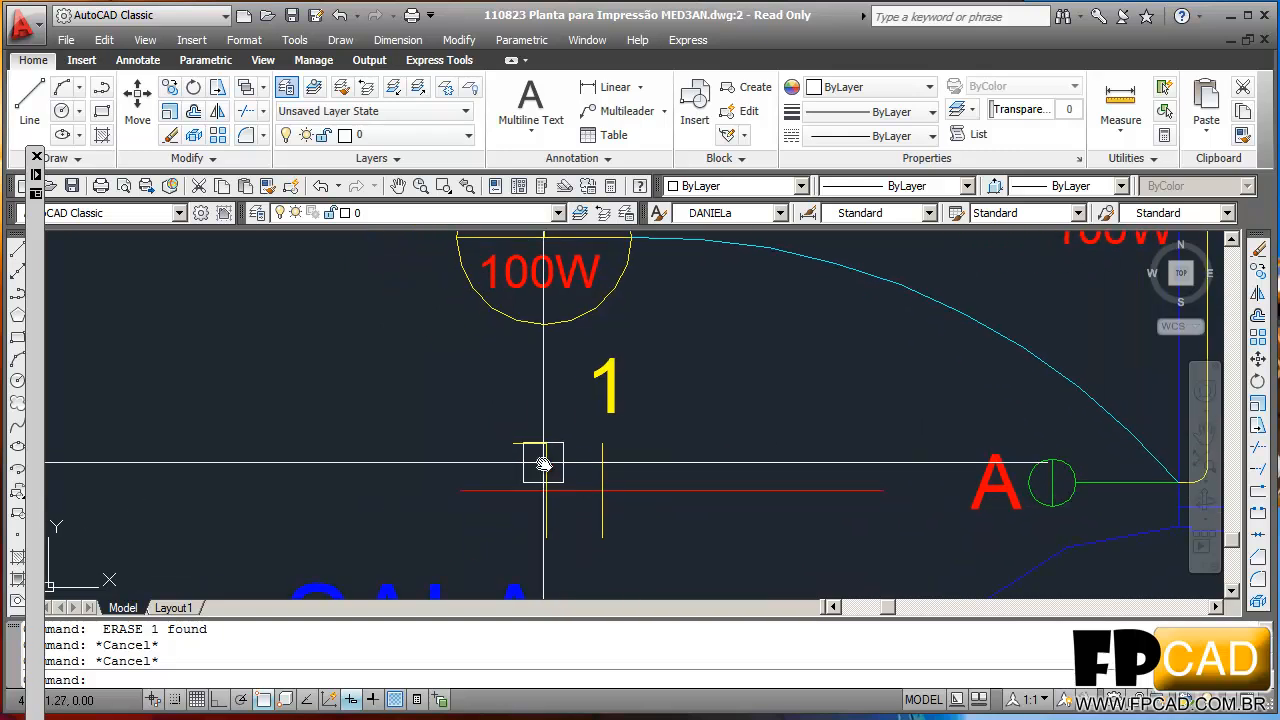
- Erase the short horizontal stub of the L-shaped wire symbol in the copied circuit 1 set in the SALA
{"action": "type", "text": "E"}
{"action": "key", "text": "Return"}
{"action": "left_click", "coordinate": [534, 430]}
{"action": "key", "text": "Return"}
{"action": "left_click", "coordinate": [540, 460]}
{"action": "key", "text": "Escape"}
{"action": "key", "text": "Escape"}
{"action": "key", "text": "Escape"}
{"action": "type", "text": "E"}
{"action": "key", "text": "Return"}
{"action": "key", "text": "Escape"}
{"action": "key", "text": "Escape"}
{"action": "key", "text": "Escape"}
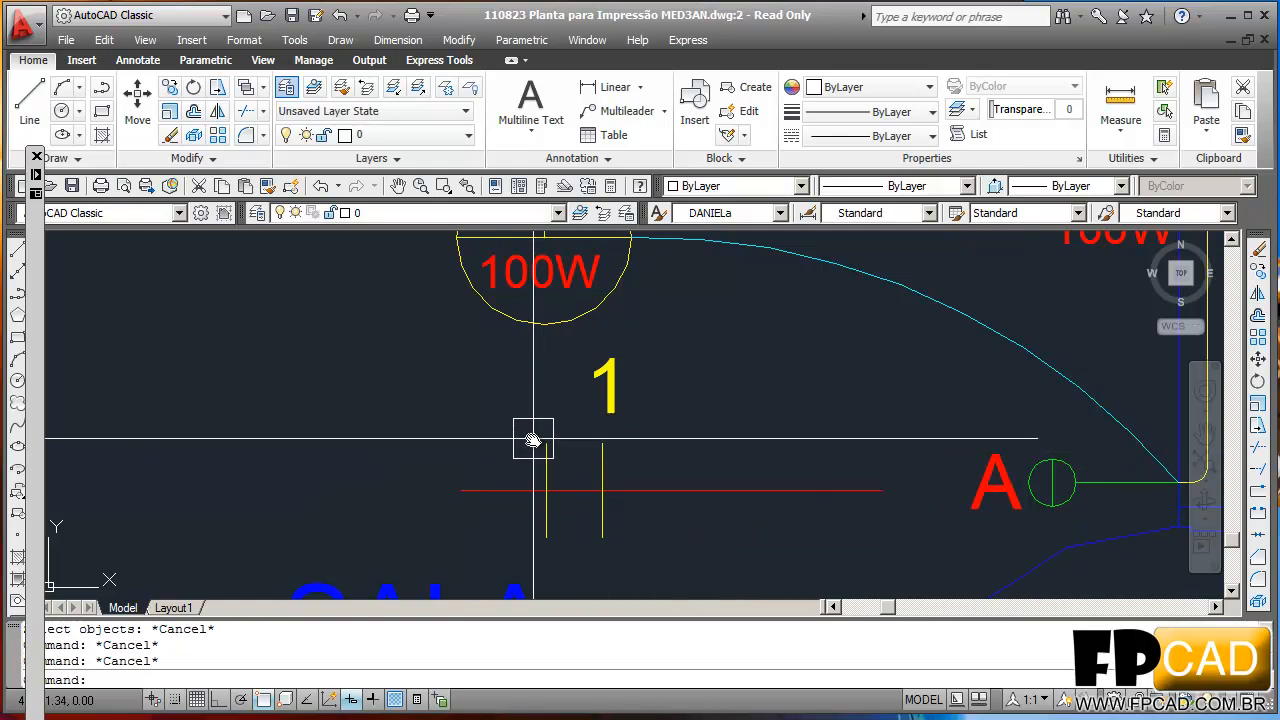
- Trim the right-hand vertical wire symbol of the SALA set so its part below the red leader is removed
{"action": "key", "text": "Escape"}
{"action": "type", "text": "TR"}
{"action": "key", "text": "Return"}
{"action": "left_click", "coordinate": [602, 505]}
{"action": "key", "text": "Escape"}
{"action": "key", "text": "Escape"}
{"action": "scroll", "coordinate": [624, 504], "scroll_direction": "up", "scroll_amount": 3}
{"action": "type", "text": "TR"}
{"action": "key", "text": "Return"}
{"action": "left_click", "coordinate": [657, 476]}
{"action": "key", "text": "Return"}
{"action": "left_click", "coordinate": [592, 514]}
{"action": "key", "text": "Escape"}
{"action": "key", "text": "Escape"}
{"action": "scroll", "coordinate": [683, 508], "scroll_direction": "down", "scroll_amount": 4}
{"action": "scroll", "coordinate": [680, 480], "scroll_direction": "up", "scroll_amount": 3}
{"action": "key", "text": "Escape"}
{"action": "scroll", "coordinate": [640, 474], "scroll_direction": "down", "scroll_amount": 4}
{"action": "middle_click_drag", "start_coordinate": [663, 470], "coordinate": [721, 440]}
{"action": "key", "text": "Escape"}
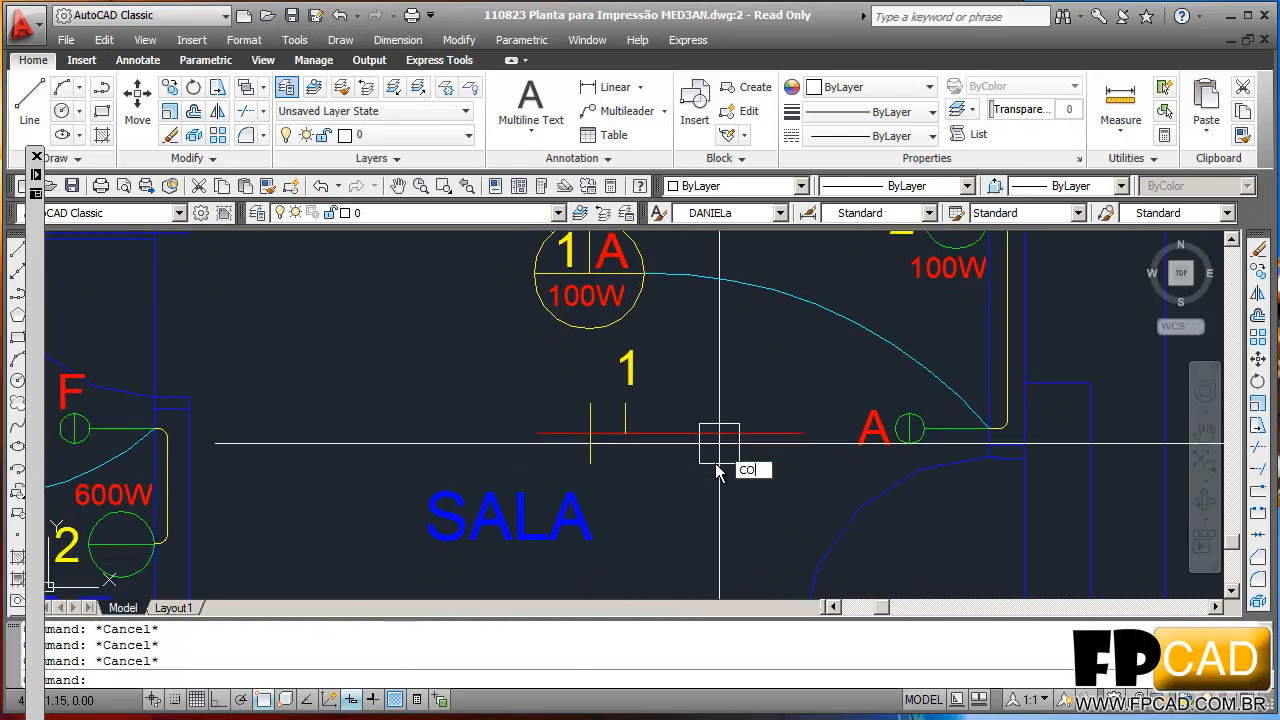
- Copy the switch letter A from the SALA switch to just below the trimmed wire symbol
{"action": "key", "text": "Return"}
{"action": "scroll", "coordinate": [826, 445], "scroll_direction": "up", "scroll_amount": 4}
{"action": "left_click", "coordinate": [912, 422]}
{"action": "key", "text": "Return"}
{"action": "left_click", "coordinate": [931, 409]}
{"action": "middle_click_drag", "start_coordinate": [838, 457], "coordinate": [1018, 394]}
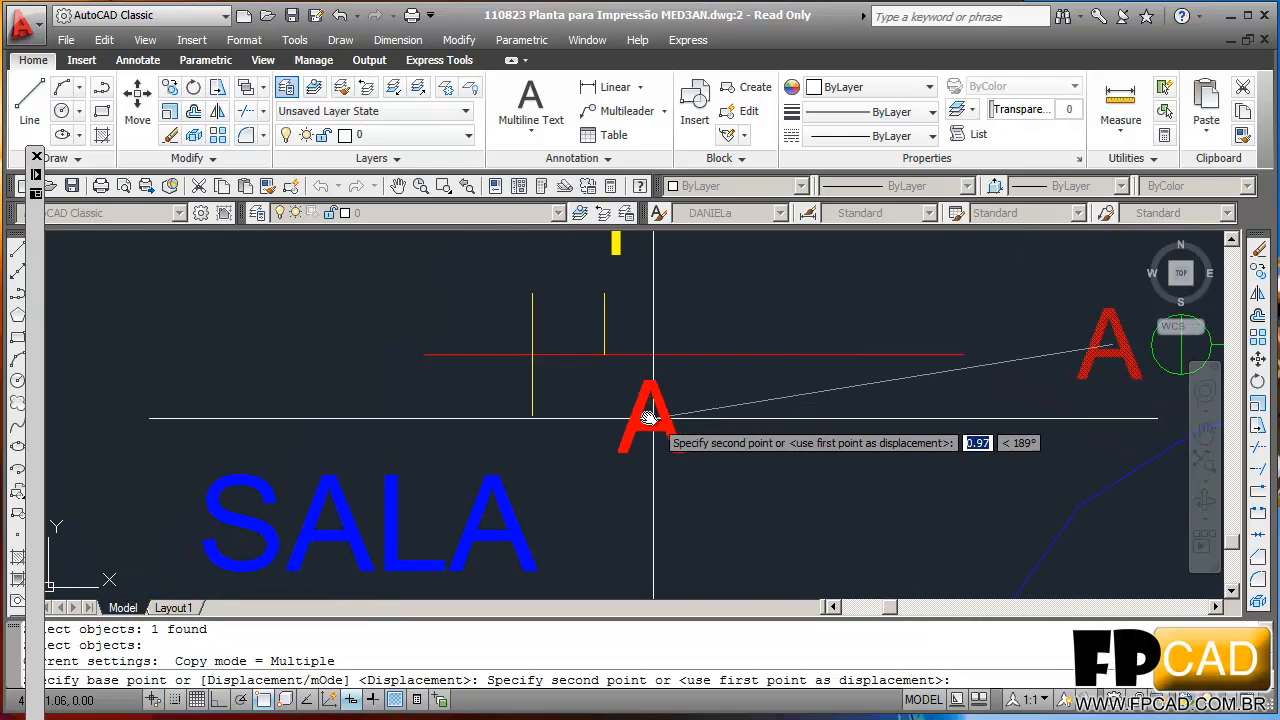
{"action": "left_click", "coordinate": [606, 403]}
{"action": "key", "text": "Escape"}
{"action": "middle_click_drag", "start_coordinate": [755, 463], "coordinate": [756, 535]}
{"action": "scroll", "coordinate": [755, 535], "scroll_direction": "down", "scroll_amount": 4}
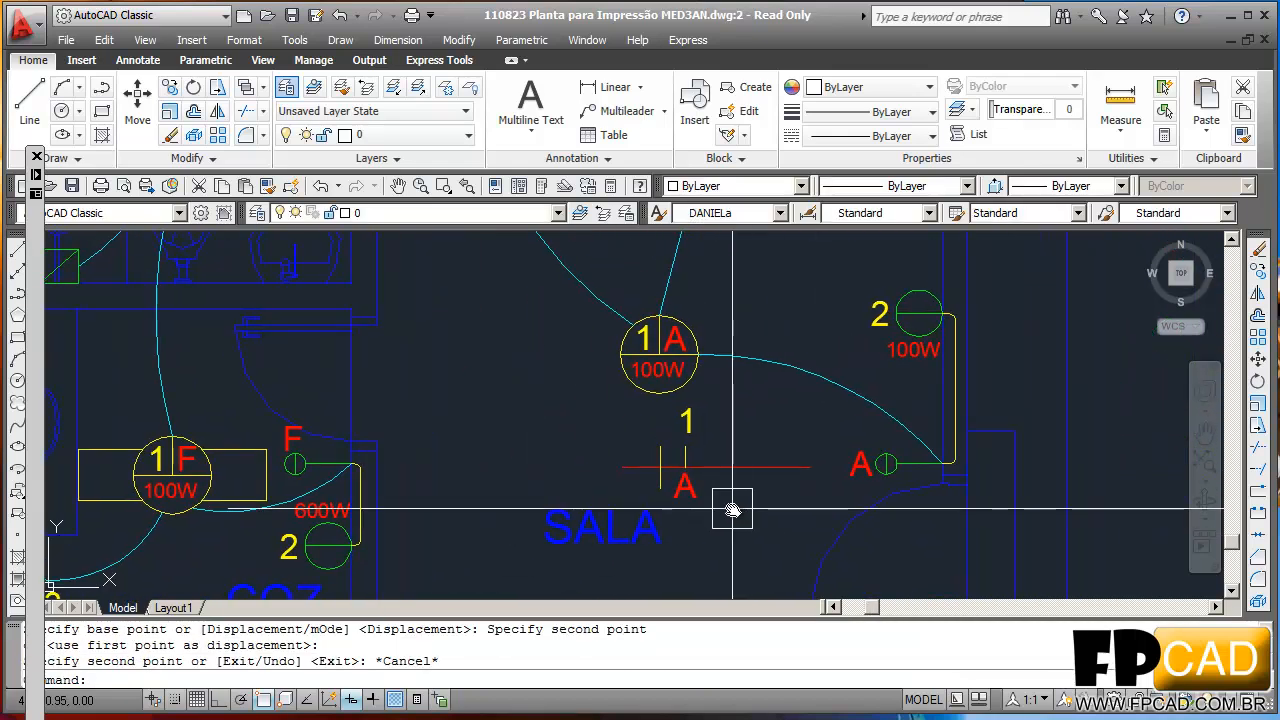
{"action": "middle_click_drag", "start_coordinate": [686, 363], "coordinate": [597, 487]}
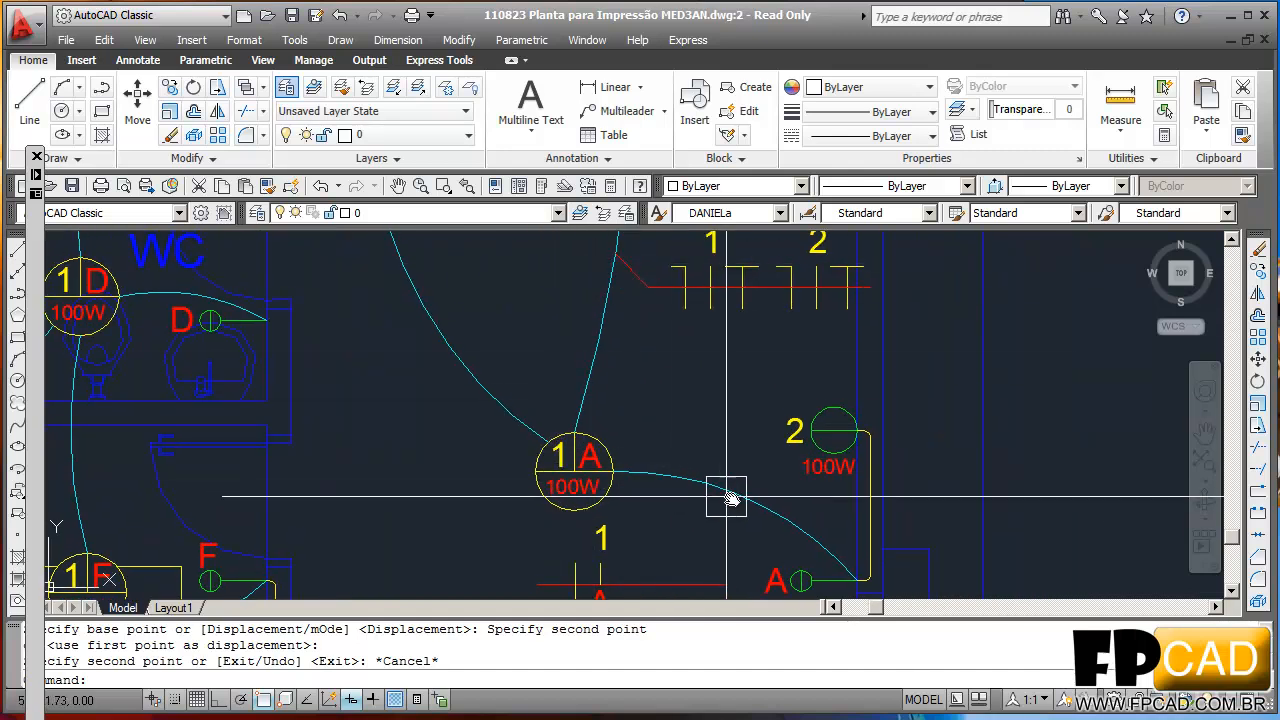
{"action": "middle_click_drag", "start_coordinate": [839, 563], "coordinate": [856, 517]}
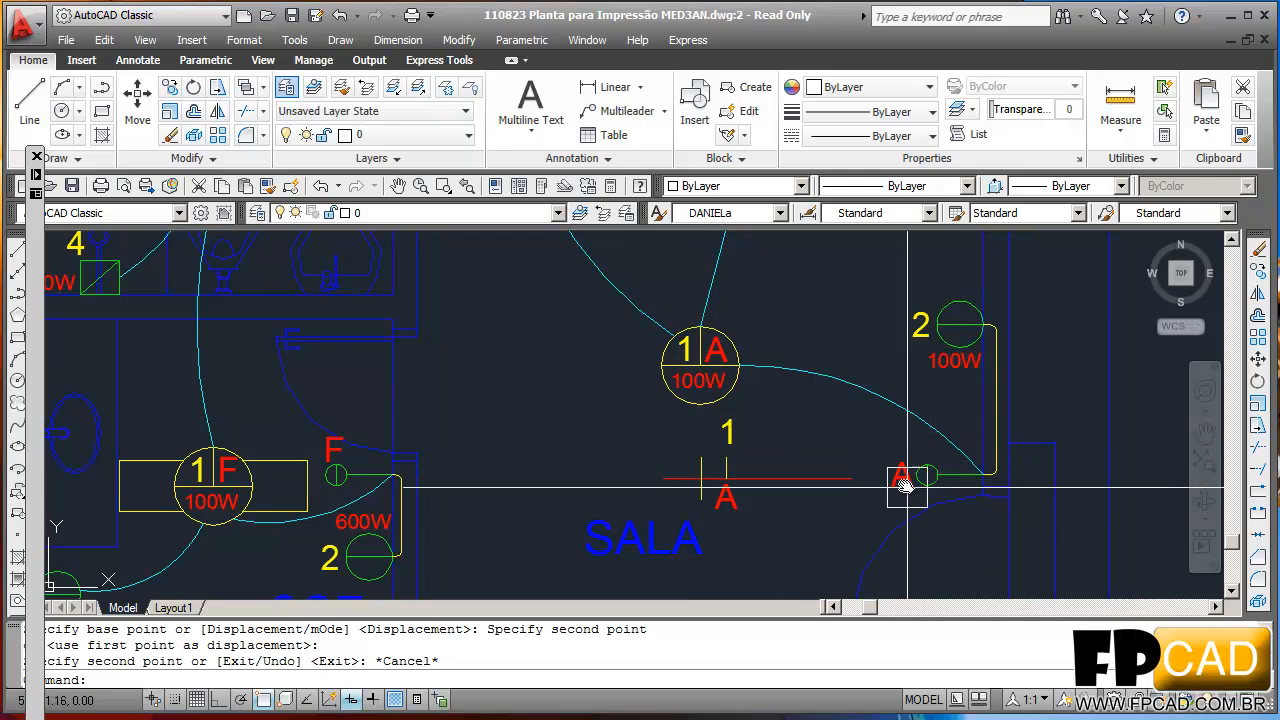
{"action": "middle_click_drag", "start_coordinate": [767, 361], "coordinate": [771, 365]}
{"action": "key", "text": "Escape"}
{"action": "key", "text": "Escape"}
{"action": "key", "text": "Escape"}
{"action": "key", "text": "Return"}
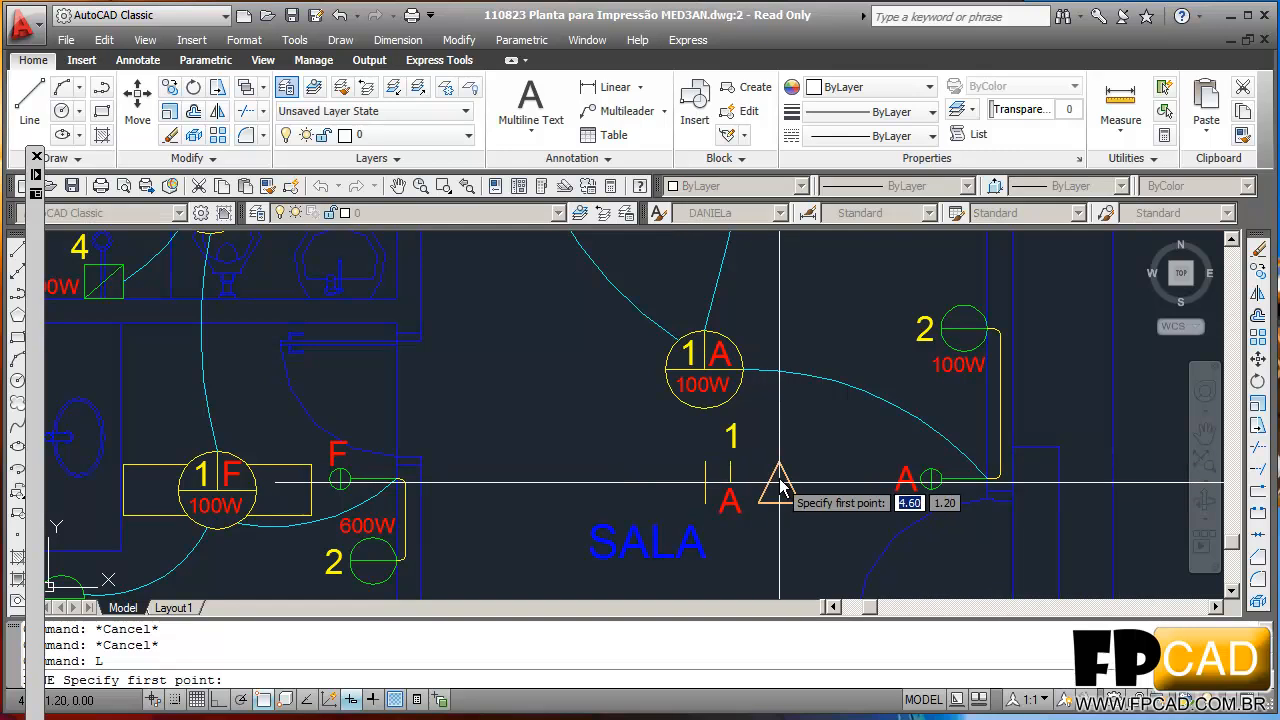
{"action": "left_click", "coordinate": [779, 482]}
{"action": "key", "text": "Escape"}
{"action": "key", "text": "Escape"}
{"action": "key", "text": "Escape"}
- Shorten the horizontal red leader of the SALA annotation by pulling its right end back to the segment's midpoint
{"action": "scroll", "coordinate": [802, 443], "scroll_direction": "up", "scroll_amount": 3}
{"action": "left_click", "coordinate": [873, 515]}
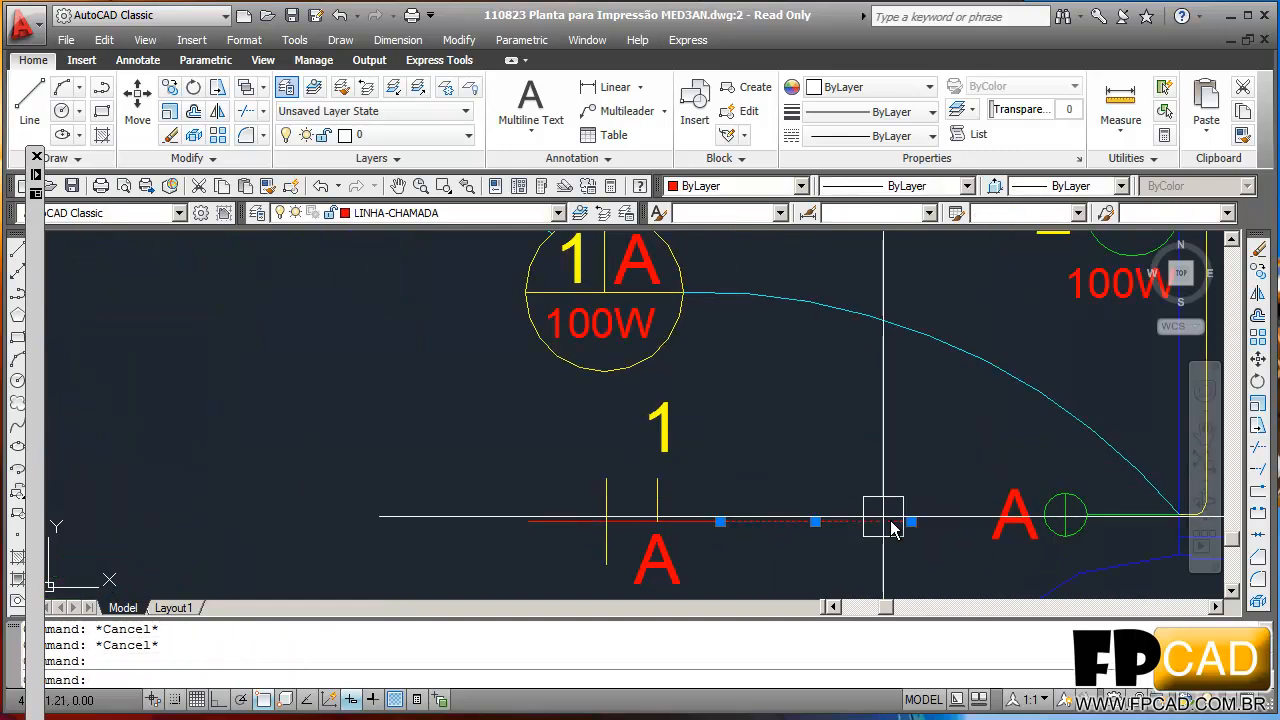
{"action": "left_click", "coordinate": [910, 521]}
{"action": "left_click", "coordinate": [815, 521]}
{"action": "key", "text": "Escape"}
{"action": "key", "text": "Escape"}
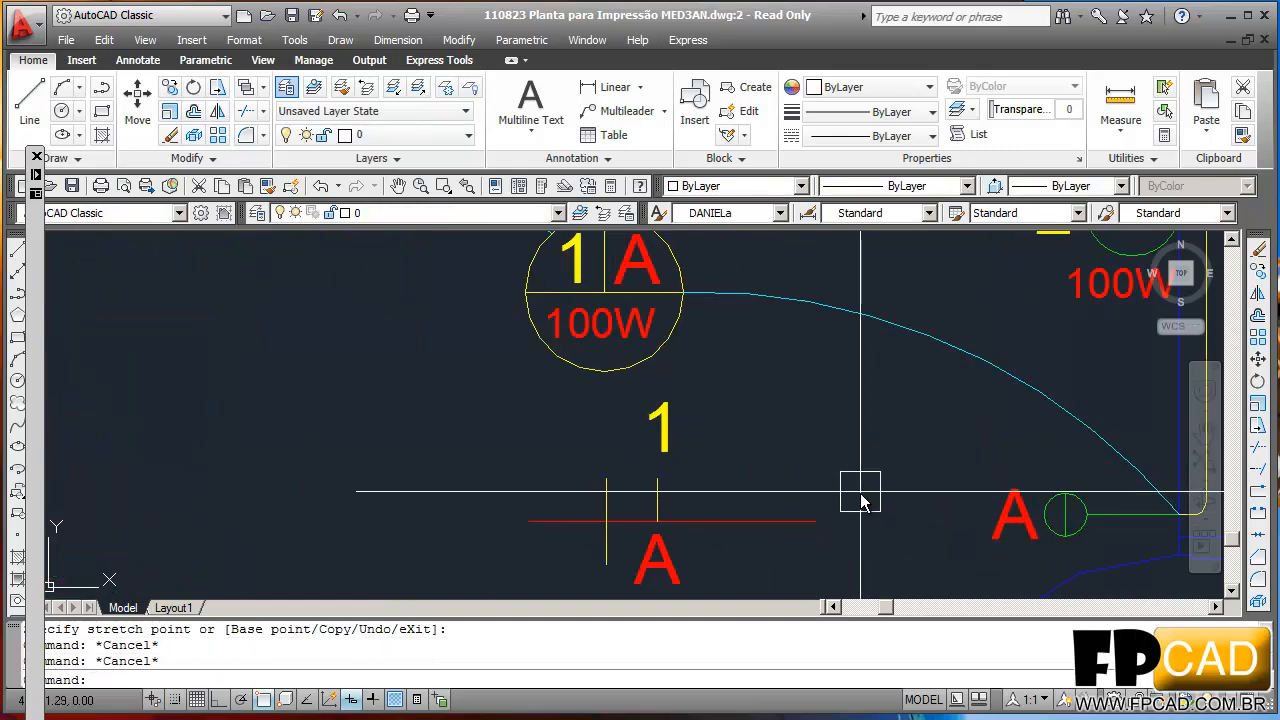
- Draw a diagonal line from the leader's right end up to the conduit between the SALA light point and switch A
{"action": "type", "text": "L"}
{"action": "key", "text": "Return"}
{"action": "left_click", "coordinate": [815, 521]}
{"action": "left_click", "coordinate": [943, 348]}
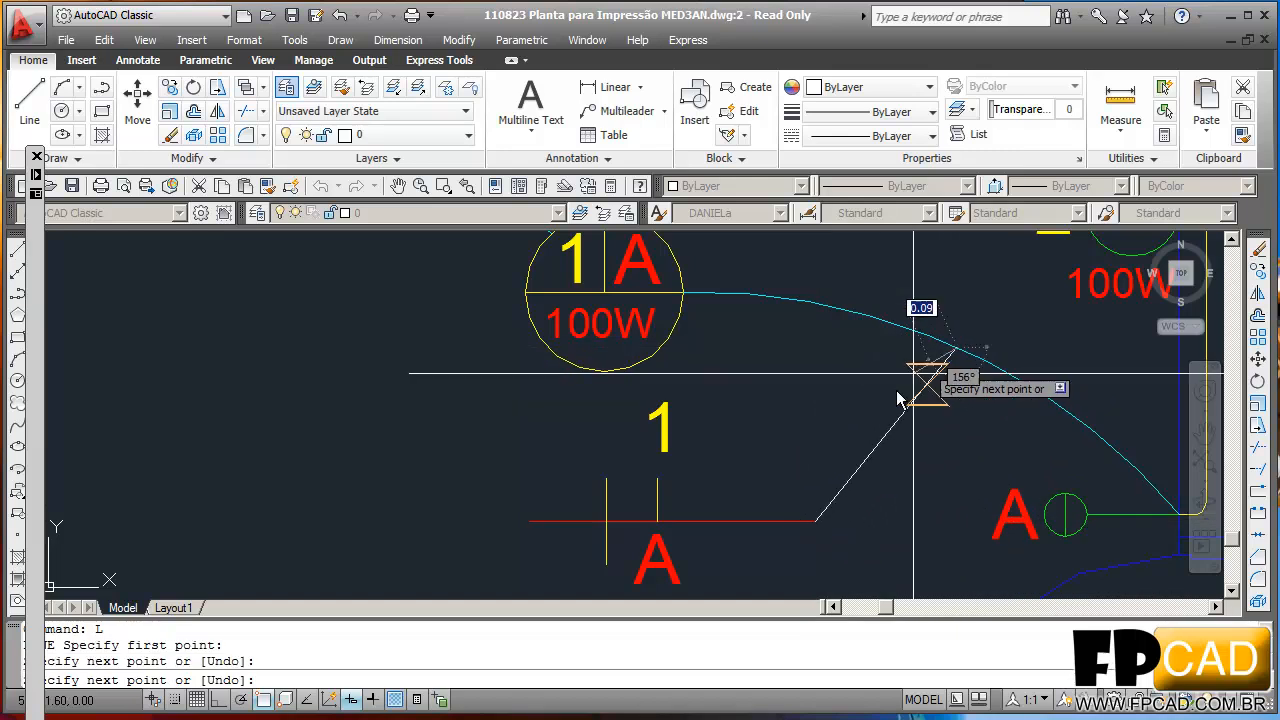
{"action": "key", "text": "Escape"}
{"action": "key", "text": "Escape"}
- Match the properties of the horizontal red leader onto the new diagonal line
{"action": "type", "text": "MA"}
{"action": "key", "text": "Return"}
{"action": "left_click", "coordinate": [729, 521]}
{"action": "left_click", "coordinate": [864, 460]}
{"action": "key", "text": "Escape"}
{"action": "middle_click_drag", "start_coordinate": [794, 477], "coordinate": [781, 427]}
{"action": "key", "text": "Escape"}
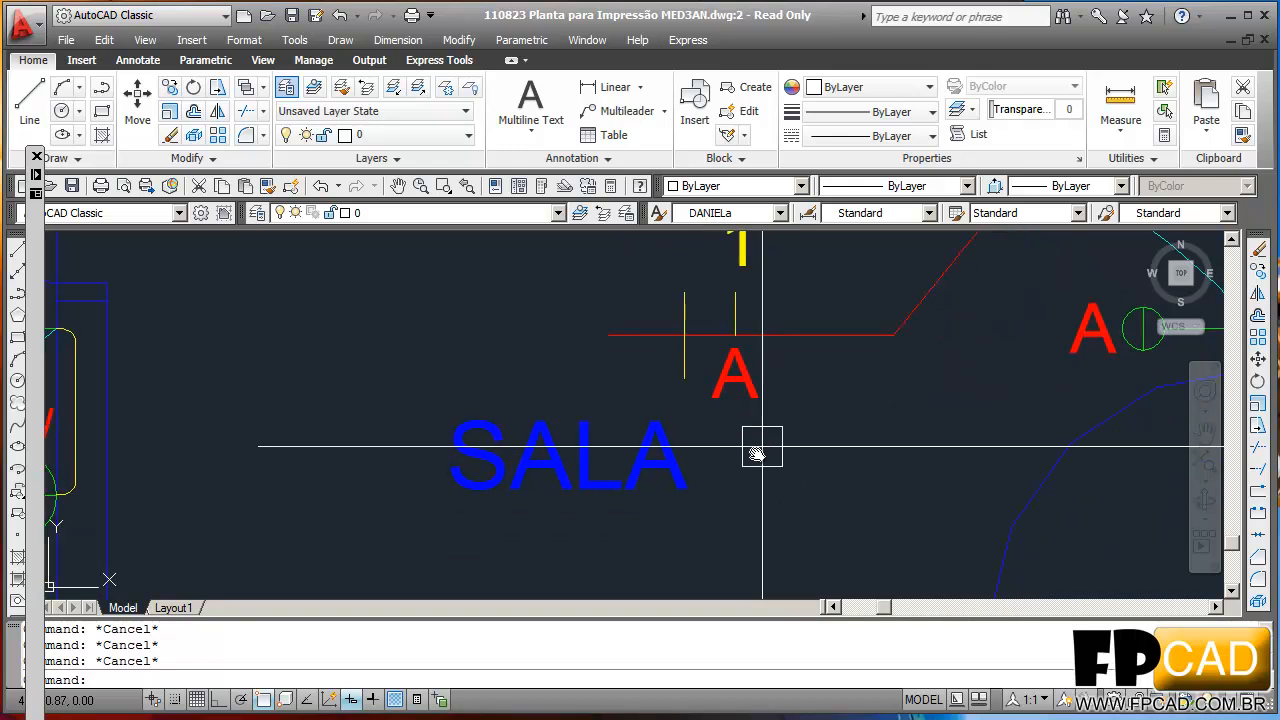
- Move the SALA room label down, clear of the letter A under the wire symbols
{"action": "type", "text": "M"}
{"action": "key", "text": "Return"}
{"action": "left_click", "coordinate": [643, 477]}
{"action": "key", "text": "Return"}
{"action": "left_click", "coordinate": [815, 458]}
{"action": "key", "text": "Escape"}
{"action": "key", "text": "Escape"}
{"action": "scroll", "coordinate": [800, 500], "scroll_direction": "down", "scroll_amount": 2}
{"action": "middle_click_drag", "start_coordinate": [797, 490], "coordinate": [808, 560]}
- Stretch the circuit 1 wire annotation in the SALA horizontally to the right with Ortho on, keeping its diagonal leader attached to the conduit
{"action": "type", "text": "S"}
{"action": "key", "text": "Return"}
{"action": "left_click", "coordinate": [815, 524]}
{"action": "left_click", "coordinate": [638, 389]}
{"action": "key", "text": "Return"}
{"action": "left_click", "coordinate": [589, 400]}
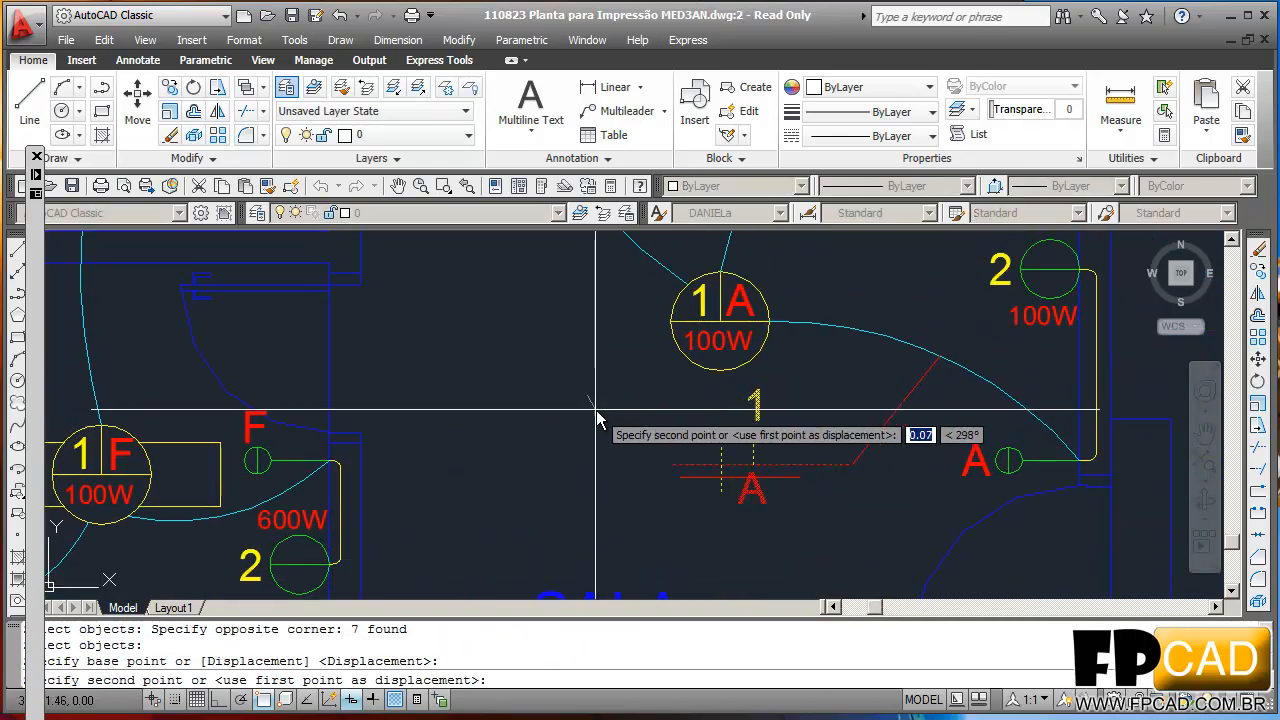
{"action": "key", "text": "F8"}
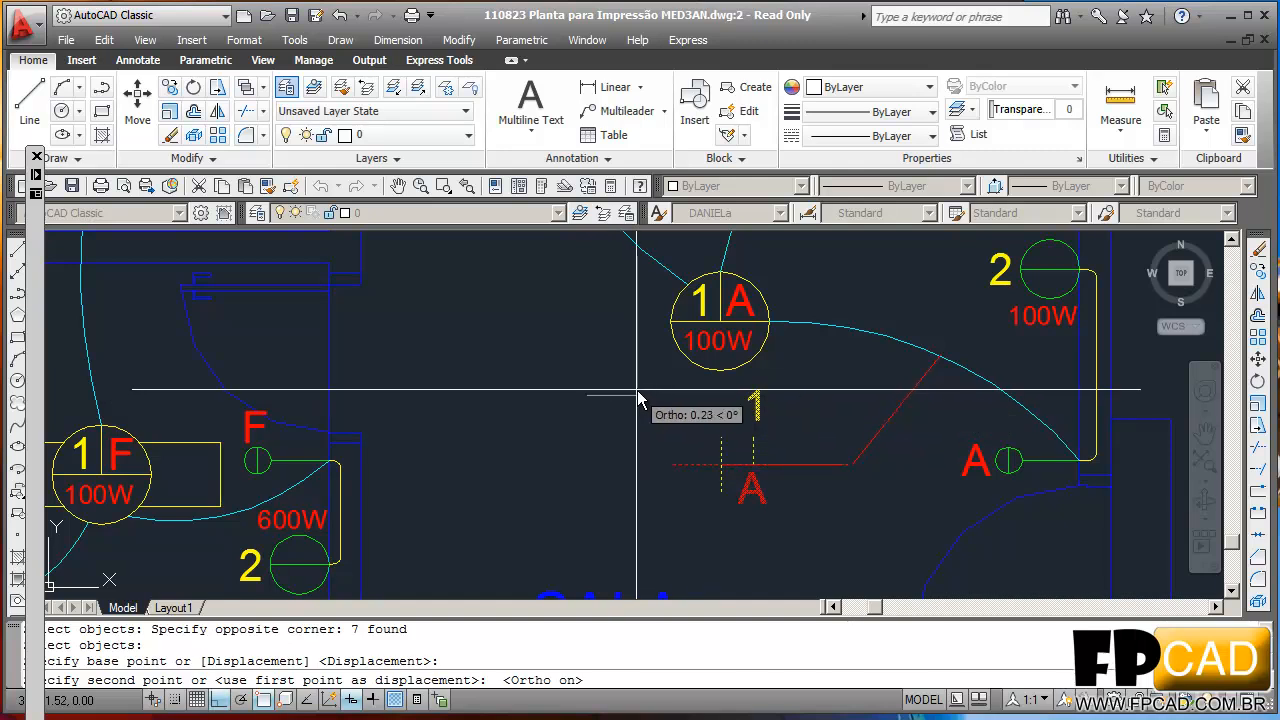
{"action": "key", "text": "Escape"}
- Examine the conduits running from the distribution board through the corridor light point to the SALA and the other rooms
{"action": "middle_click_drag", "start_coordinate": [624, 420], "coordinate": [670, 470]}
{"action": "scroll", "coordinate": [670, 470], "scroll_direction": "down", "scroll_amount": 6}
{"action": "scroll", "coordinate": [737, 423], "scroll_direction": "up", "scroll_amount": 4}
{"action": "mouse_move", "coordinate": [857, 463]}
{"action": "middle_mouse_down"}
{"action": "mouse_move", "coordinate": [867, 512]}
{"action": "mouse_move", "coordinate": [887, 523]}
{"action": "middle_mouse_up"}
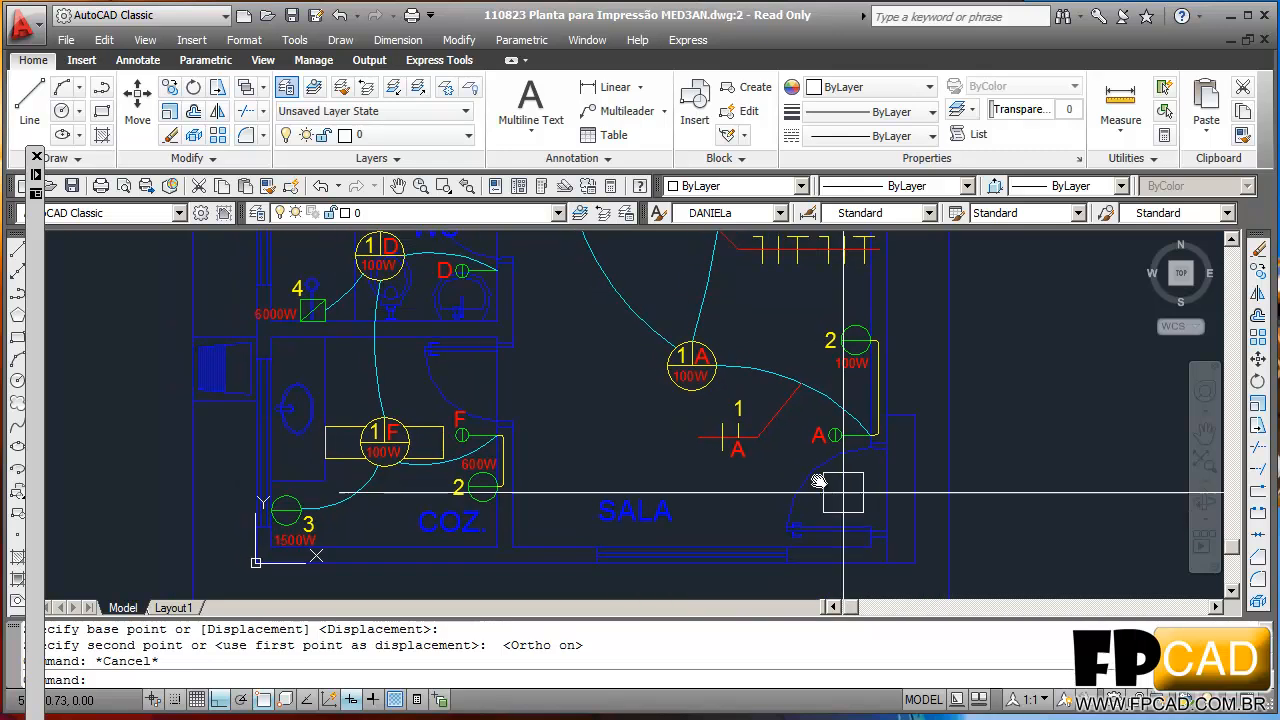
{"action": "middle_click_drag", "start_coordinate": [602, 340], "coordinate": [692, 432]}
{"action": "scroll", "coordinate": [692, 432], "scroll_direction": "down", "scroll_amount": 2}
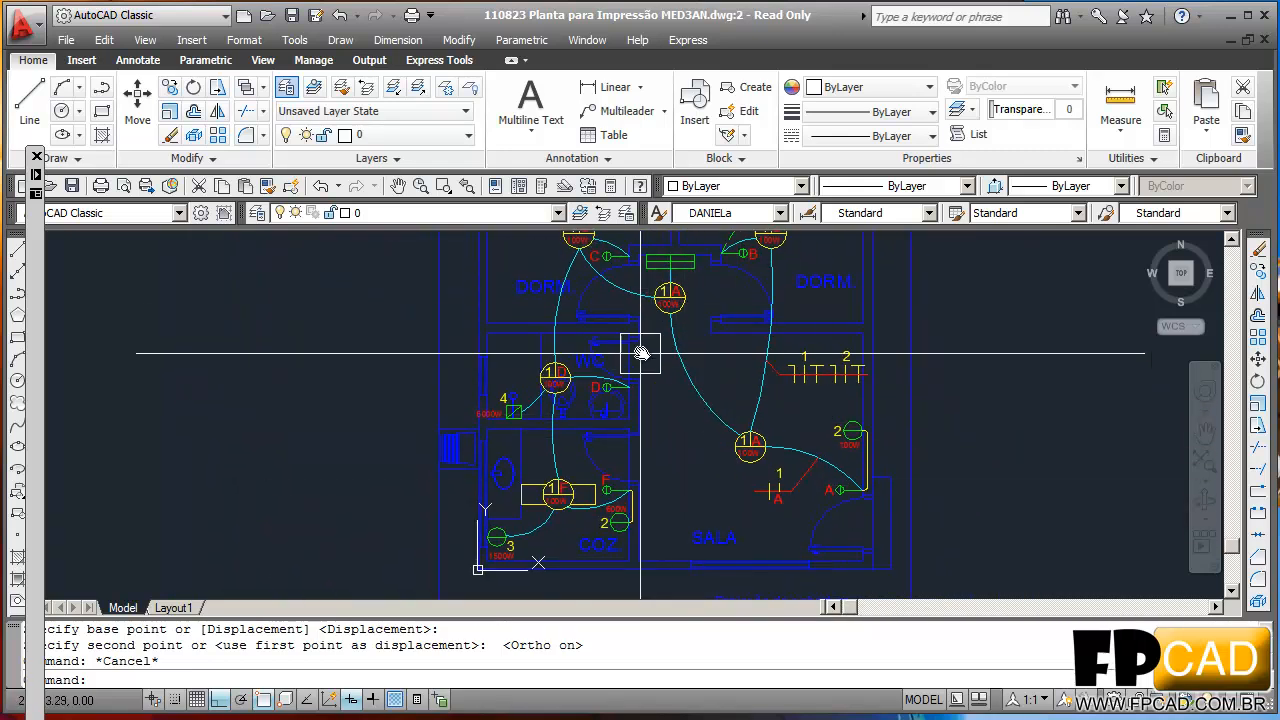
{"action": "scroll", "coordinate": [665, 284], "scroll_direction": "up", "scroll_amount": 3}
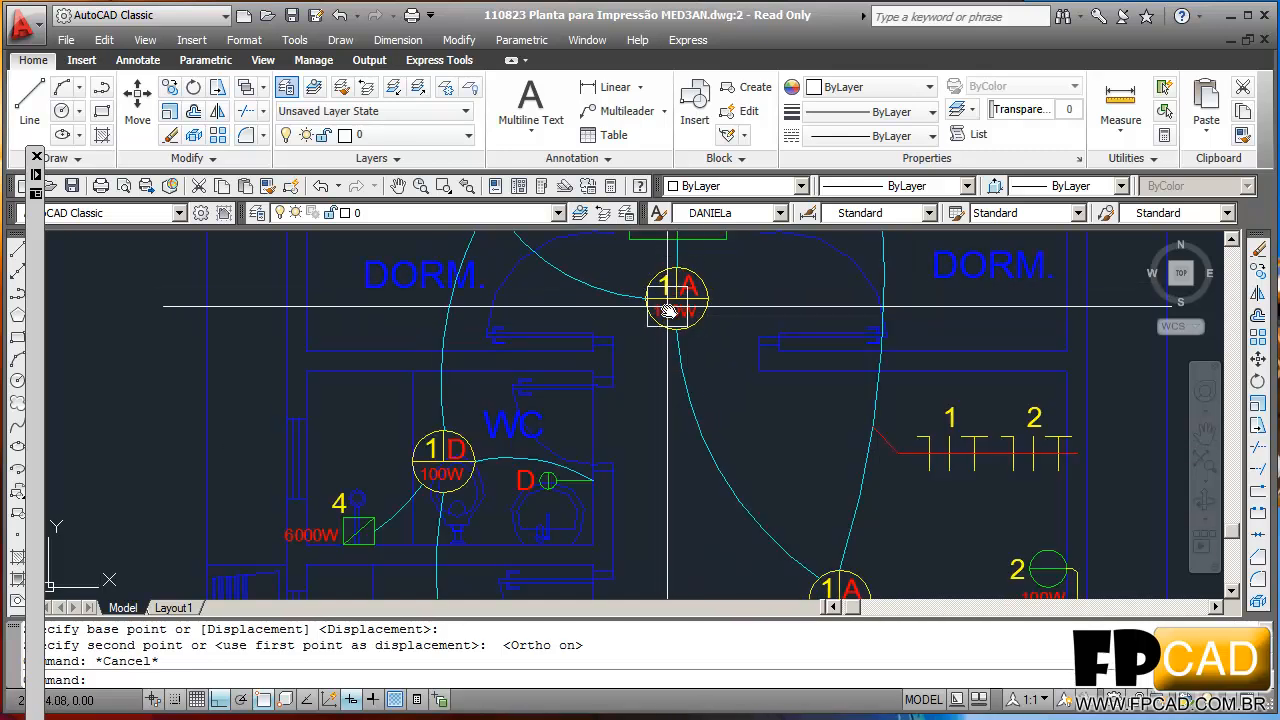
{"action": "middle_click_drag", "start_coordinate": [673, 321], "coordinate": [563, 356]}
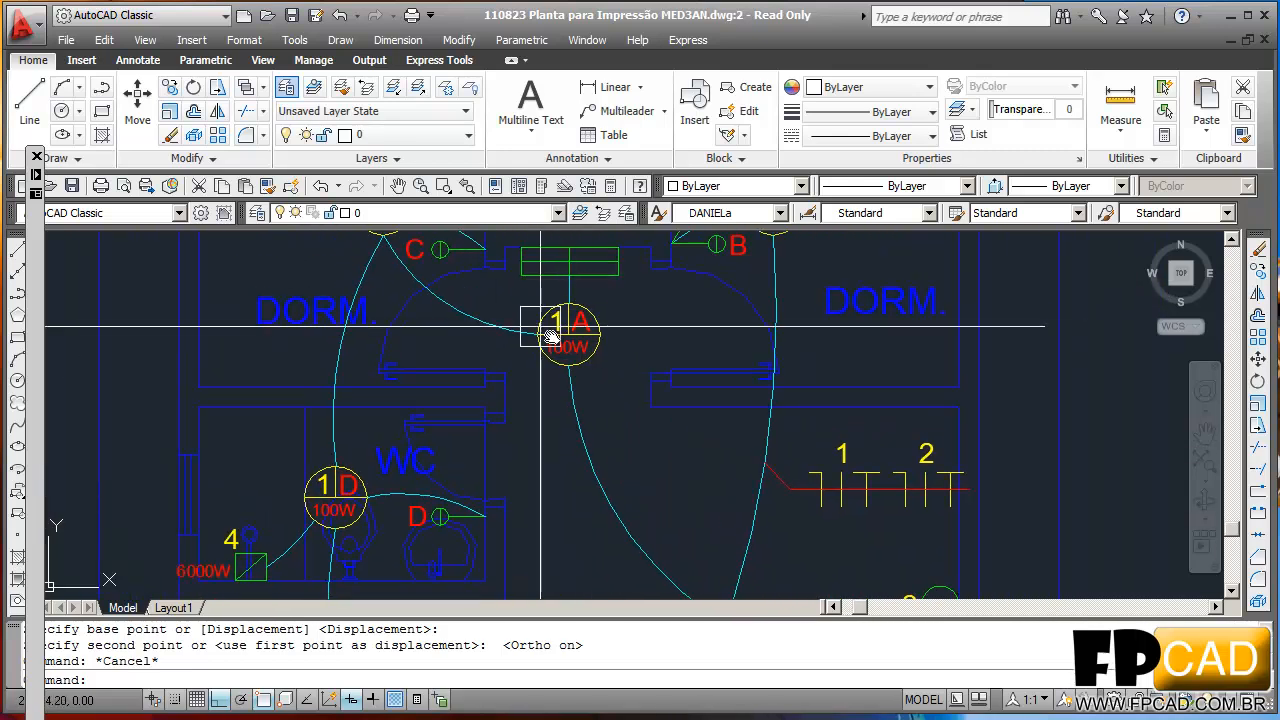
{"action": "middle_click_drag", "start_coordinate": [676, 428], "coordinate": [723, 432]}
{"action": "scroll", "coordinate": [690, 400], "scroll_direction": "down", "scroll_amount": 1}
{"action": "scroll", "coordinate": [715, 438], "scroll_direction": "up", "scroll_amount": 3}
{"action": "key", "text": "Escape"}
{"action": "key", "text": "Escape"}
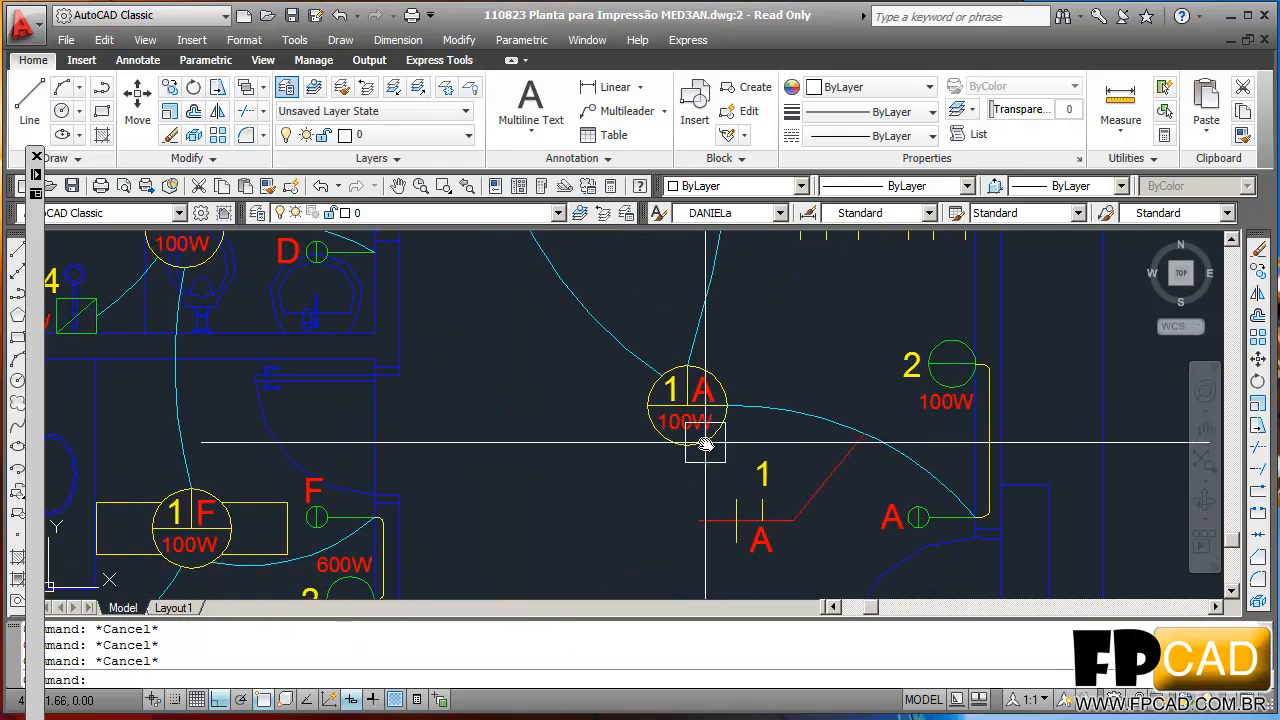
- Copy the SALA circuit 1 annotation with its letter A and horizontal leader to the free area beside the WC, with Ortho off
{"action": "type", "text": "o"}
{"action": "key", "text": "Return"}
{"action": "middle_click_drag", "start_coordinate": [757, 520], "coordinate": [797, 507]}
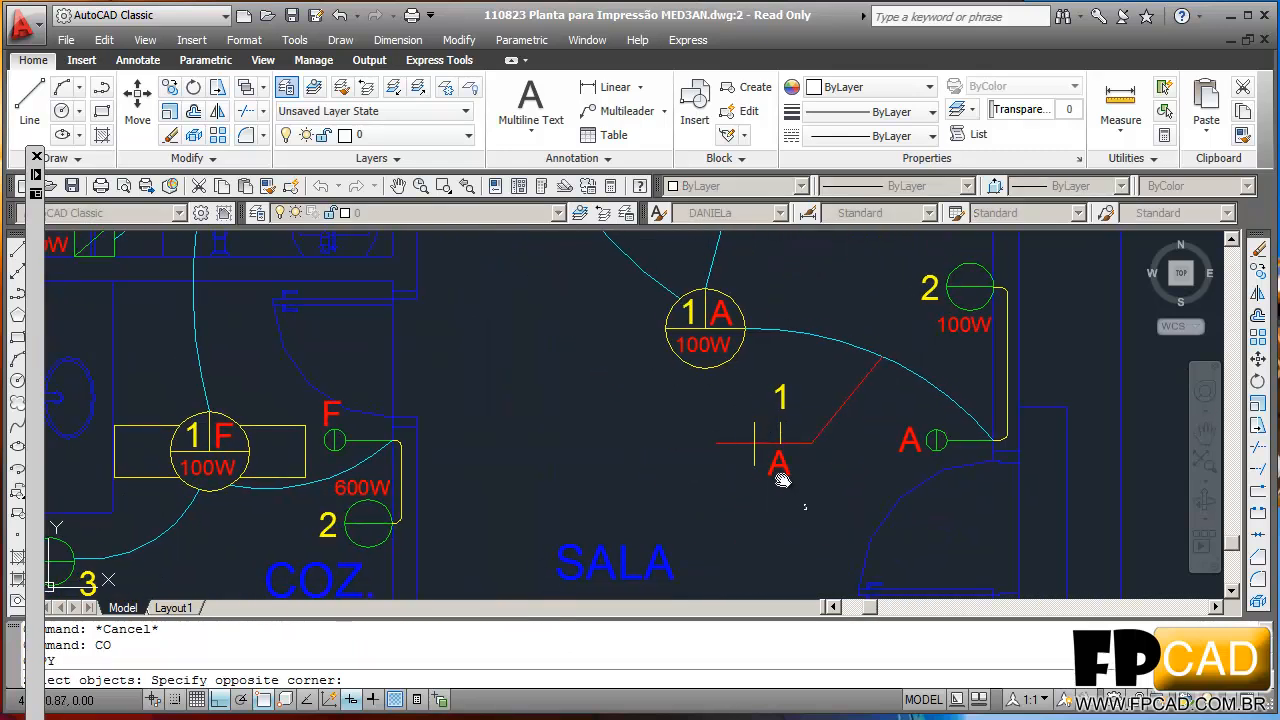
{"action": "key", "text": "Return"}
{"action": "left_click", "coordinate": [812, 443]}
{"action": "middle_click_drag", "start_coordinate": [640, 409], "coordinate": [680, 431]}
{"action": "key", "text": "F8"}
{"action": "middle_click_drag", "start_coordinate": [605, 317], "coordinate": [681, 425]}
{"action": "left_click", "coordinate": [666, 403]}
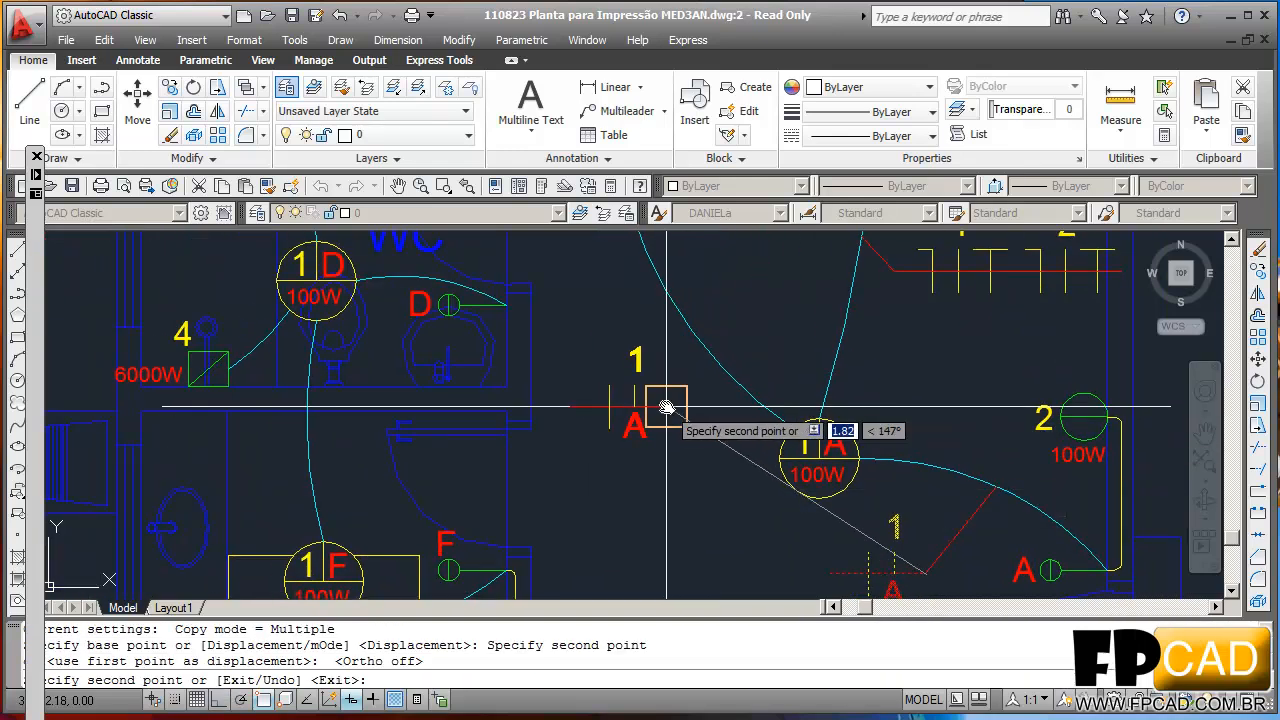
{"action": "scroll", "coordinate": [666, 403], "scroll_direction": "down", "scroll_amount": 3}
{"action": "middle_click_drag", "start_coordinate": [643, 363], "coordinate": [692, 449]}
{"action": "scroll", "coordinate": [692, 449], "scroll_direction": "up", "scroll_amount": 2}
{"action": "key", "text": "Escape"}
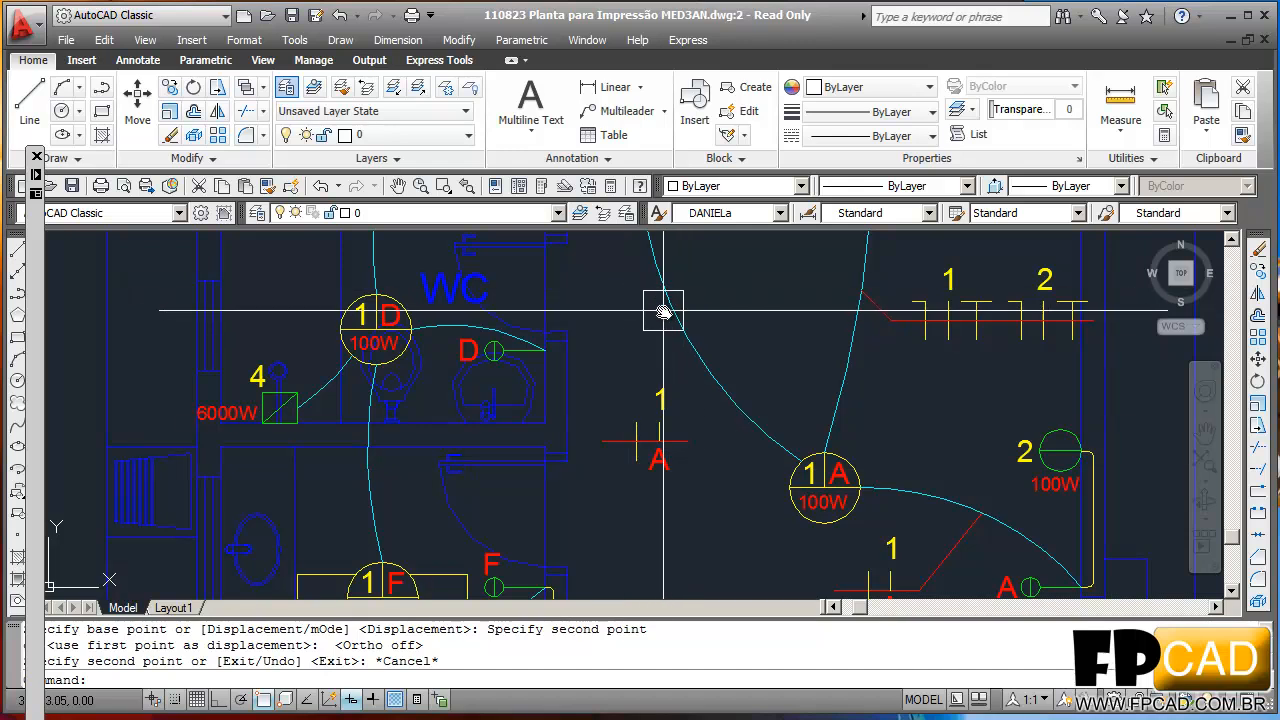
- Erase the copied circuit 1 annotation with its letter A beside the WC
{"action": "middle_click_drag", "start_coordinate": [671, 309], "coordinate": [767, 451]}
{"action": "scroll", "coordinate": [750, 358], "scroll_direction": "down", "scroll_amount": 2}
{"action": "key", "text": "Escape"}
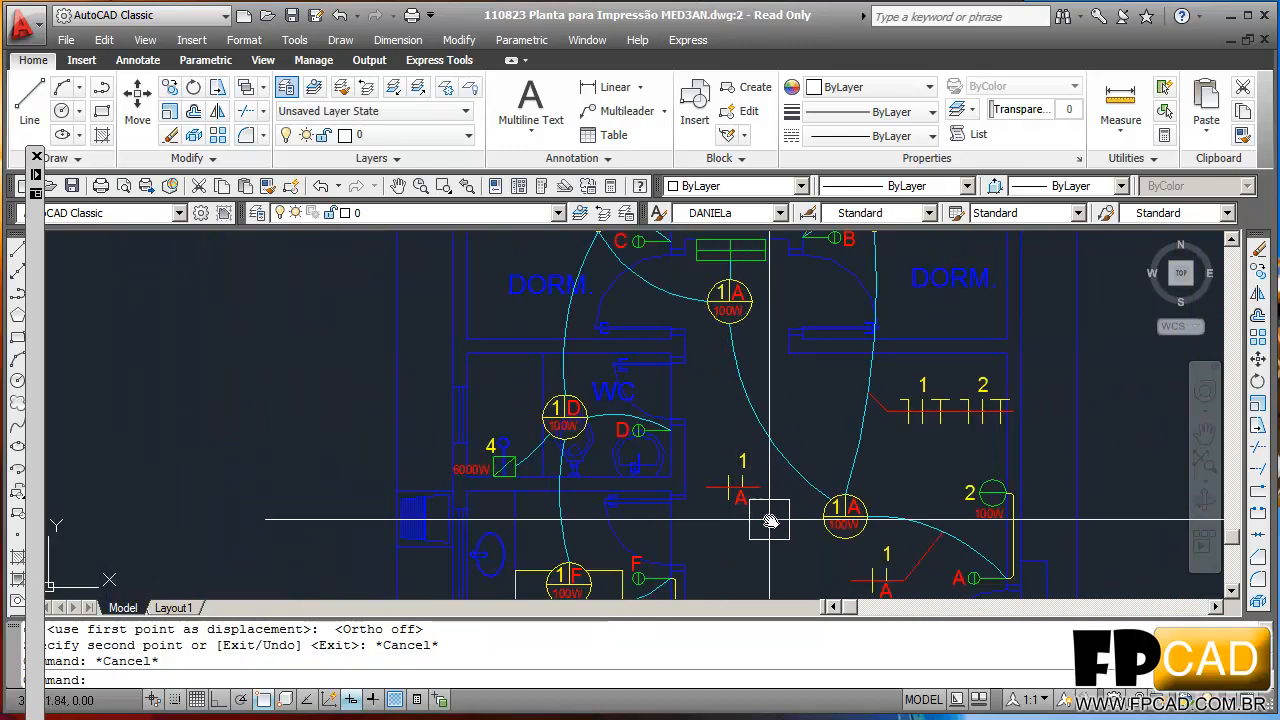
{"action": "type", "text": "e"}
{"action": "key", "text": "Return"}
{"action": "left_click", "coordinate": [775, 523]}
{"action": "mouse_move", "coordinate": [720, 460]}
{"action": "middle_mouse_down"}
{"action": "mouse_move", "coordinate": [714, 402]}
{"action": "mouse_move", "coordinate": [737, 400]}
{"action": "middle_mouse_up"}
{"action": "key", "text": "Escape"}
{"action": "key", "text": "Escape"}
{"action": "key", "text": "Escape"}
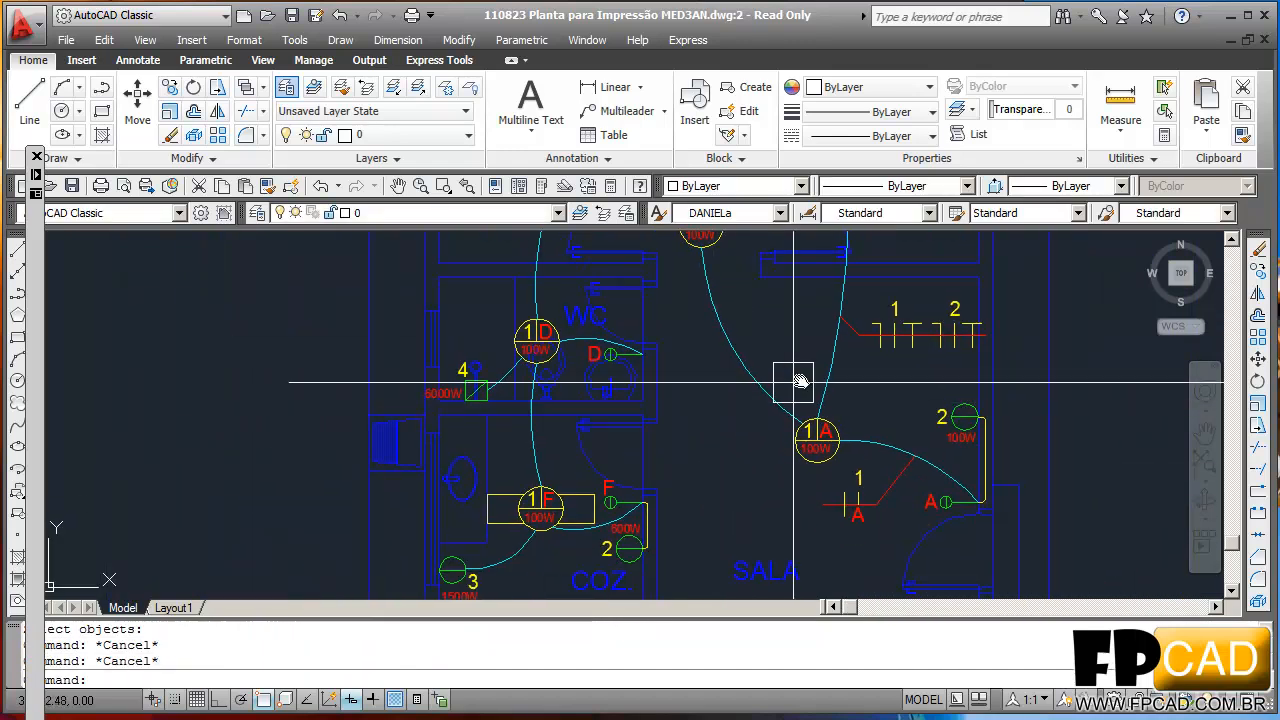
- Copy the circuit 1 and 2 wire symbols with their numbers and horizontal leader to the area beside the COZ. door, without the diagonal line
{"action": "type", "text": "co"}
{"action": "key", "text": "Return"}
{"action": "scroll", "coordinate": [900, 360], "scroll_direction": "up", "scroll_amount": 4}
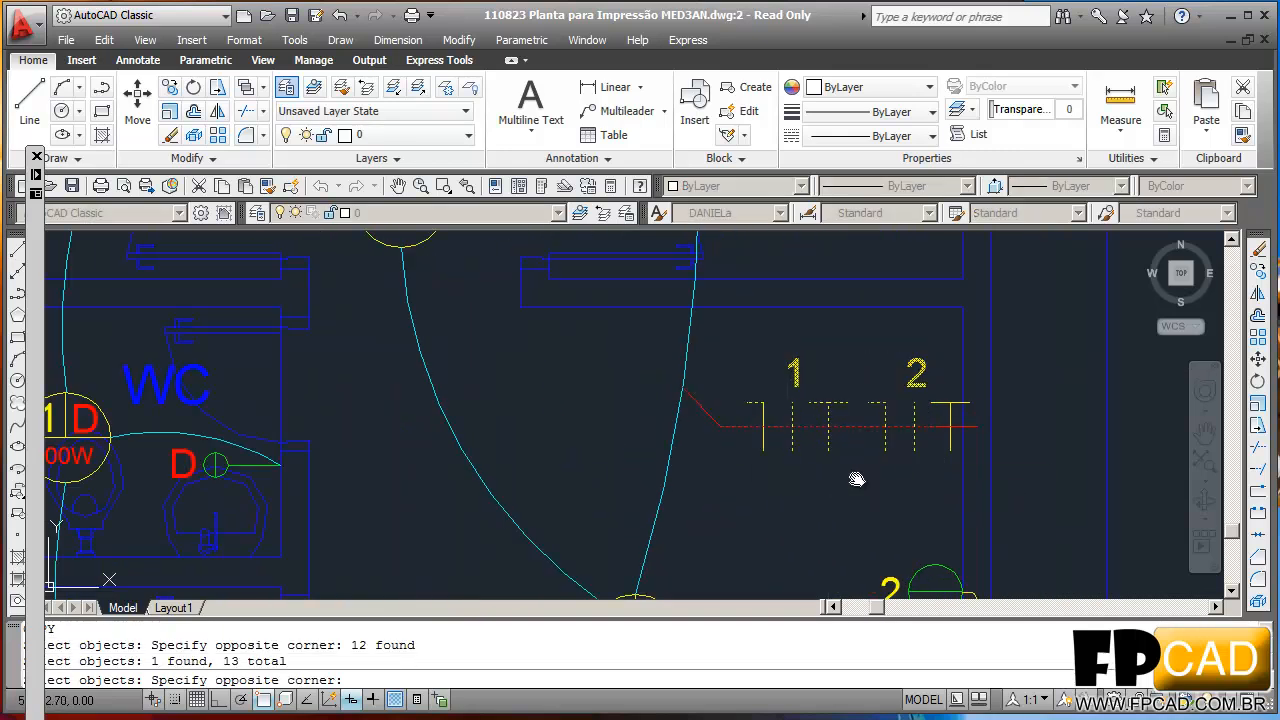
{"action": "left_click", "coordinate": [863, 482]}
{"action": "left_click", "coordinate": [757, 357]}
{"action": "scroll", "coordinate": [971, 463], "scroll_direction": "up", "scroll_amount": 5}
{"action": "left_click", "coordinate": [903, 380]}
{"action": "left_click", "coordinate": [865, 270]}
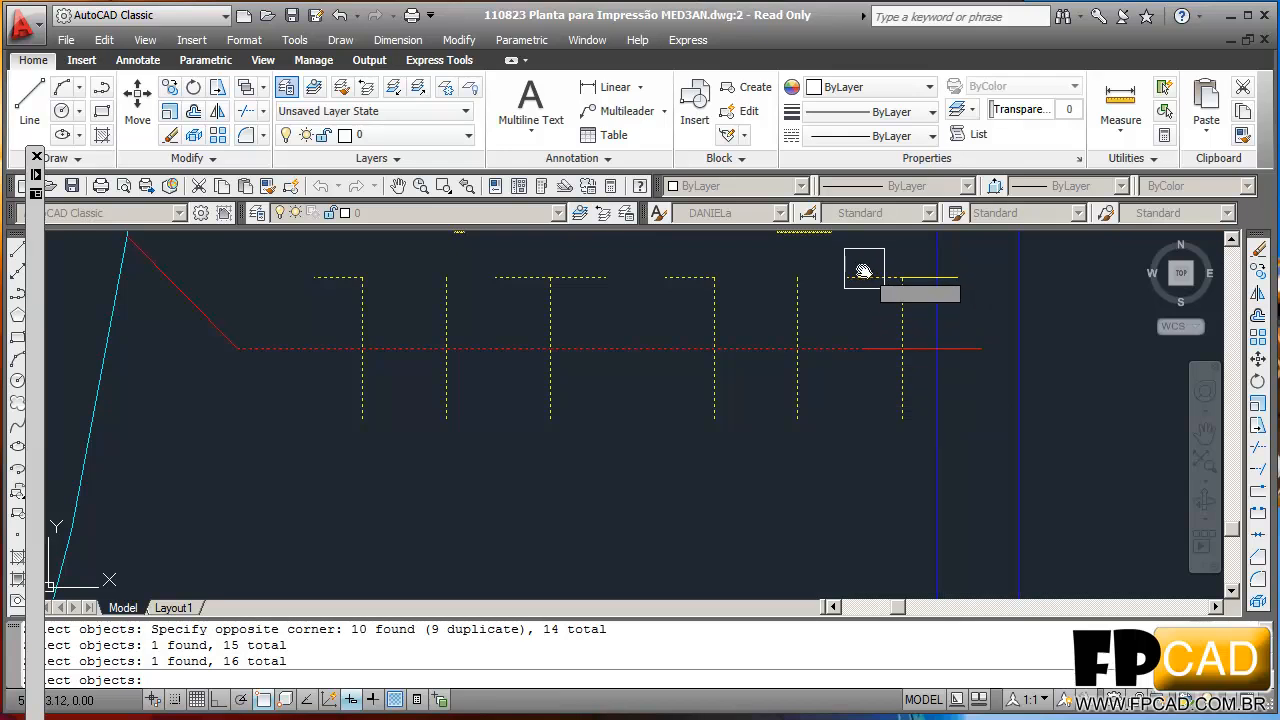
{"action": "scroll", "coordinate": [925, 269], "scroll_direction": "up", "scroll_amount": 3}
{"action": "left_click", "coordinate": [909, 288]}
{"action": "scroll", "coordinate": [905, 357], "scroll_direction": "down", "scroll_amount": 6}
{"action": "middle_click_drag", "start_coordinate": [886, 371], "coordinate": [907, 403]}
{"action": "key", "text": "Return"}
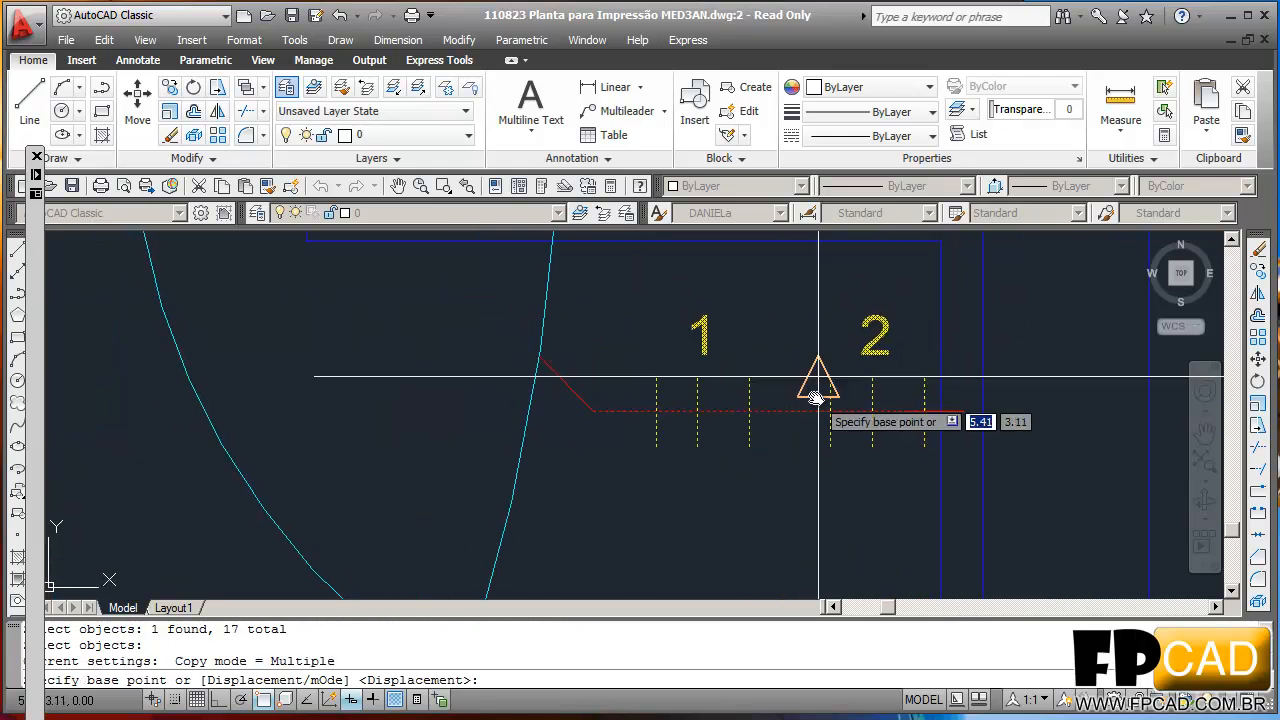
{"action": "left_click", "coordinate": [799, 412]}
{"action": "scroll", "coordinate": [690, 447], "scroll_direction": "down", "scroll_amount": 2}
{"action": "middle_click_drag", "start_coordinate": [684, 449], "coordinate": [1030, 330]}
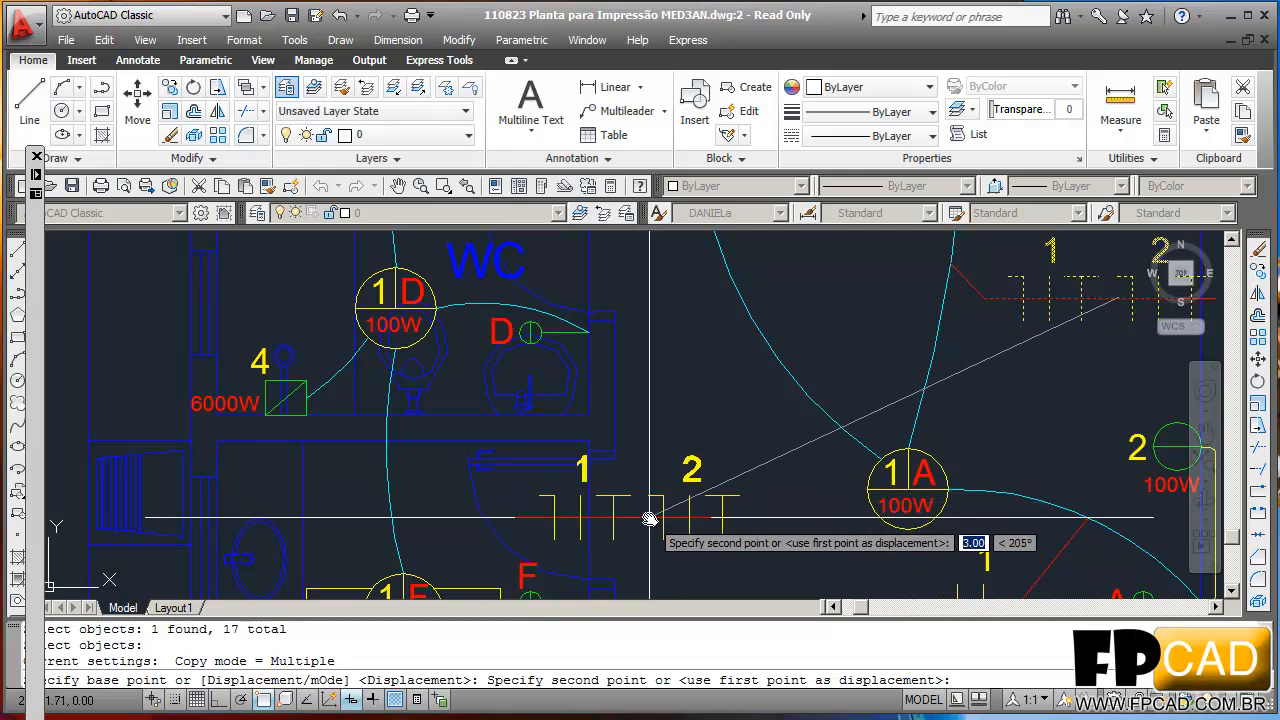
{"action": "left_click", "coordinate": [650, 519]}
{"action": "key", "text": "Escape"}
- Extend the copied leader horizontally to the right, past the last circuit 2 wire symbol, with Ortho on
{"action": "scroll", "coordinate": [790, 480], "scroll_direction": "down", "scroll_amount": 2}
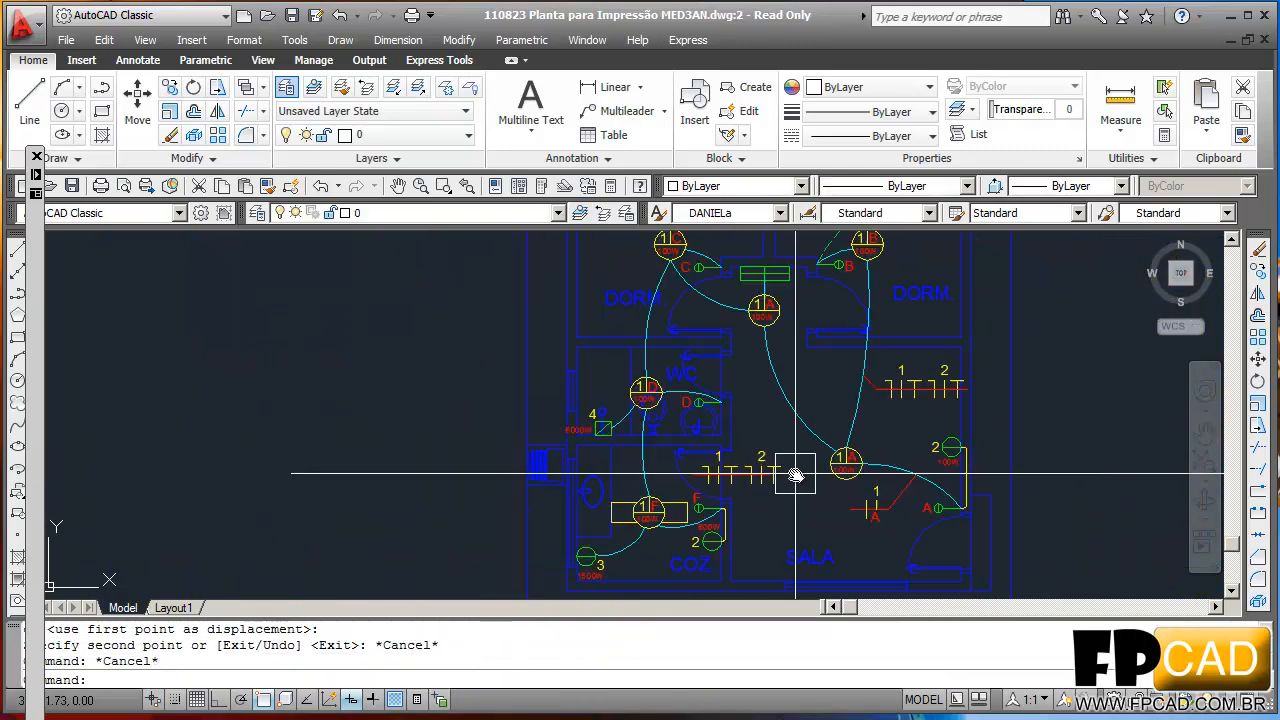
{"action": "scroll", "coordinate": [795, 474], "scroll_direction": "down", "scroll_amount": 2}
{"action": "scroll", "coordinate": [686, 428], "scroll_direction": "up", "scroll_amount": 4}
{"action": "key", "text": "Escape"}
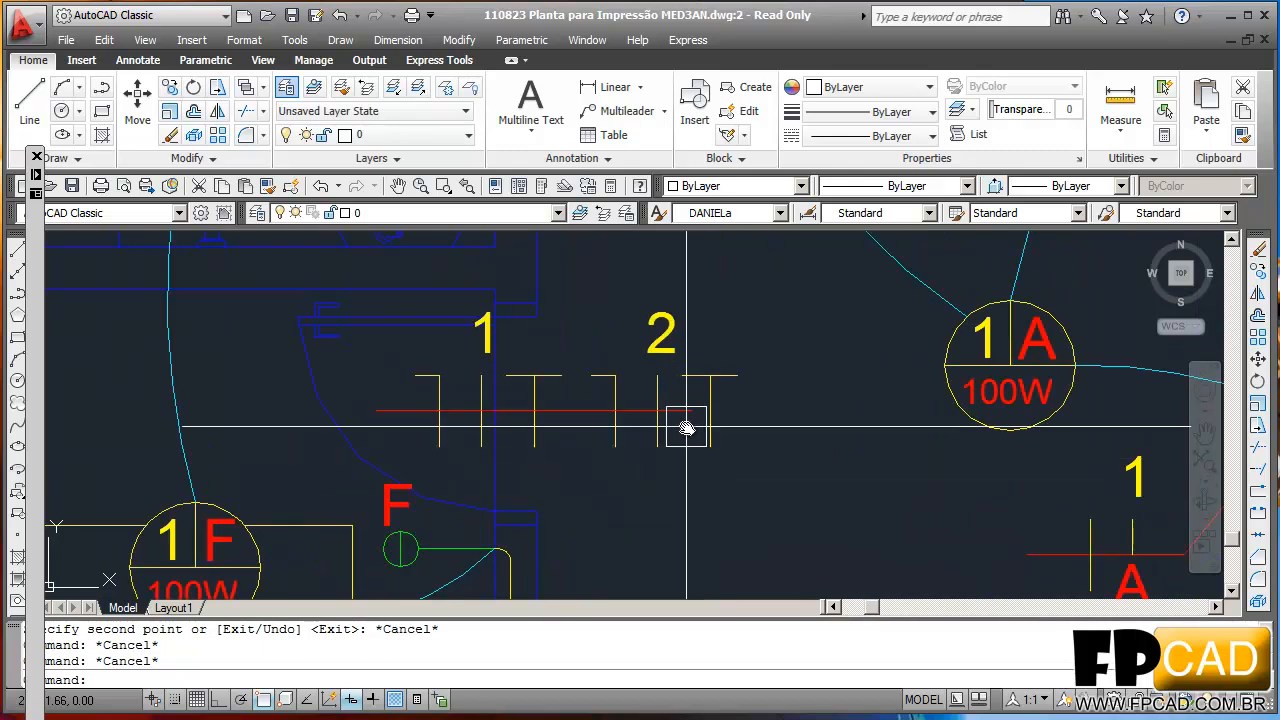
{"action": "scroll", "coordinate": [686, 428], "scroll_direction": "up", "scroll_amount": 3}
{"action": "left_click", "coordinate": [700, 404]}
{"action": "left_click", "coordinate": [697, 404]}
{"action": "key", "text": "F8"}
{"action": "left_click", "coordinate": [897, 401]}
{"action": "key", "text": "Escape"}
{"action": "scroll", "coordinate": [897, 401], "scroll_direction": "down", "scroll_amount": 5}
{"action": "middle_click_drag", "start_coordinate": [863, 469], "coordinate": [753, 657]}
{"action": "scroll", "coordinate": [751, 350], "scroll_direction": "down", "scroll_amount": 2}
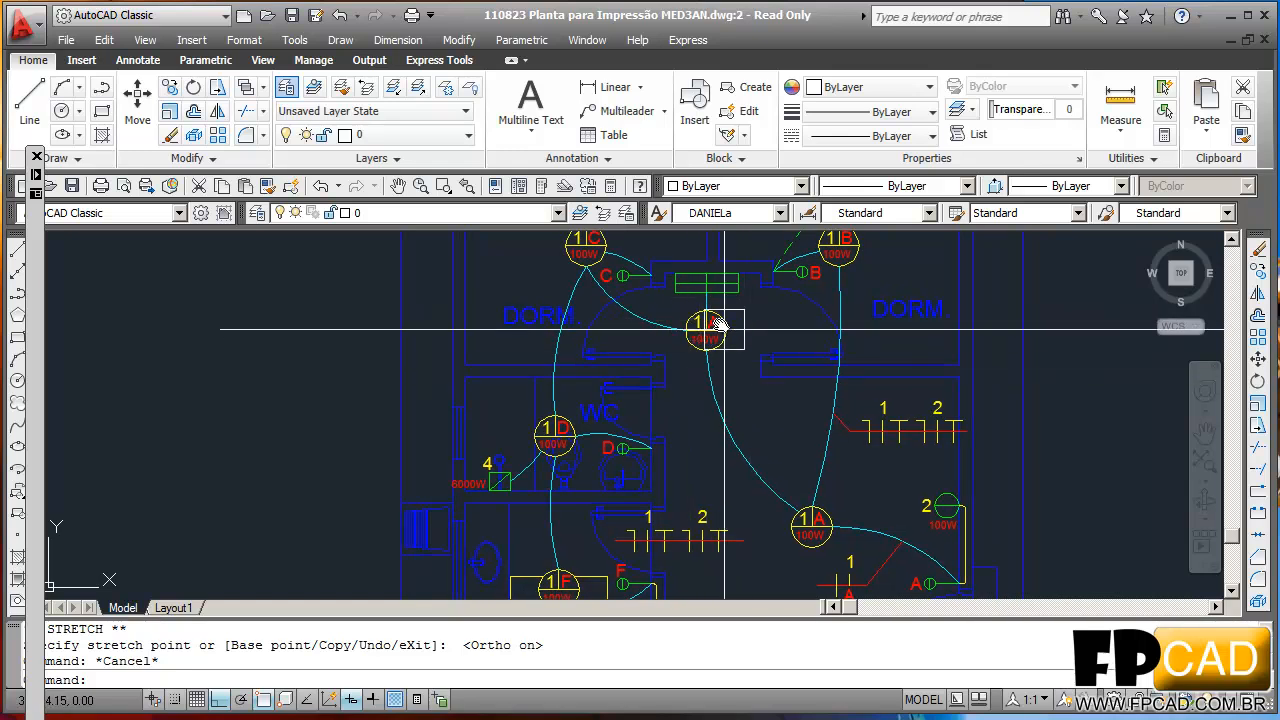
{"action": "middle_click_drag", "start_coordinate": [720, 441], "coordinate": [726, 410]}
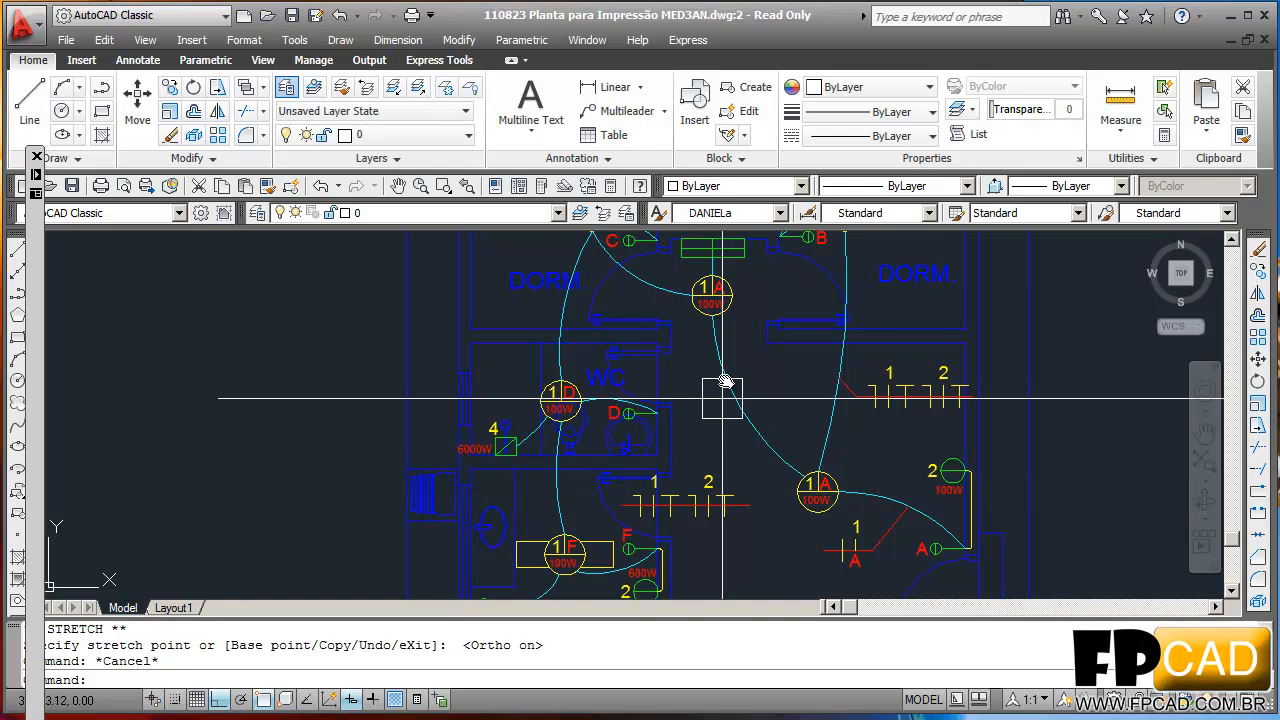
{"action": "scroll", "coordinate": [680, 470], "scroll_direction": "up", "scroll_amount": 2}
{"action": "mouse_move", "coordinate": [725, 480]}
{"action": "middle_mouse_down"}
{"action": "mouse_move", "coordinate": [731, 386]}
{"action": "mouse_move", "coordinate": [743, 385]}
{"action": "middle_mouse_up"}
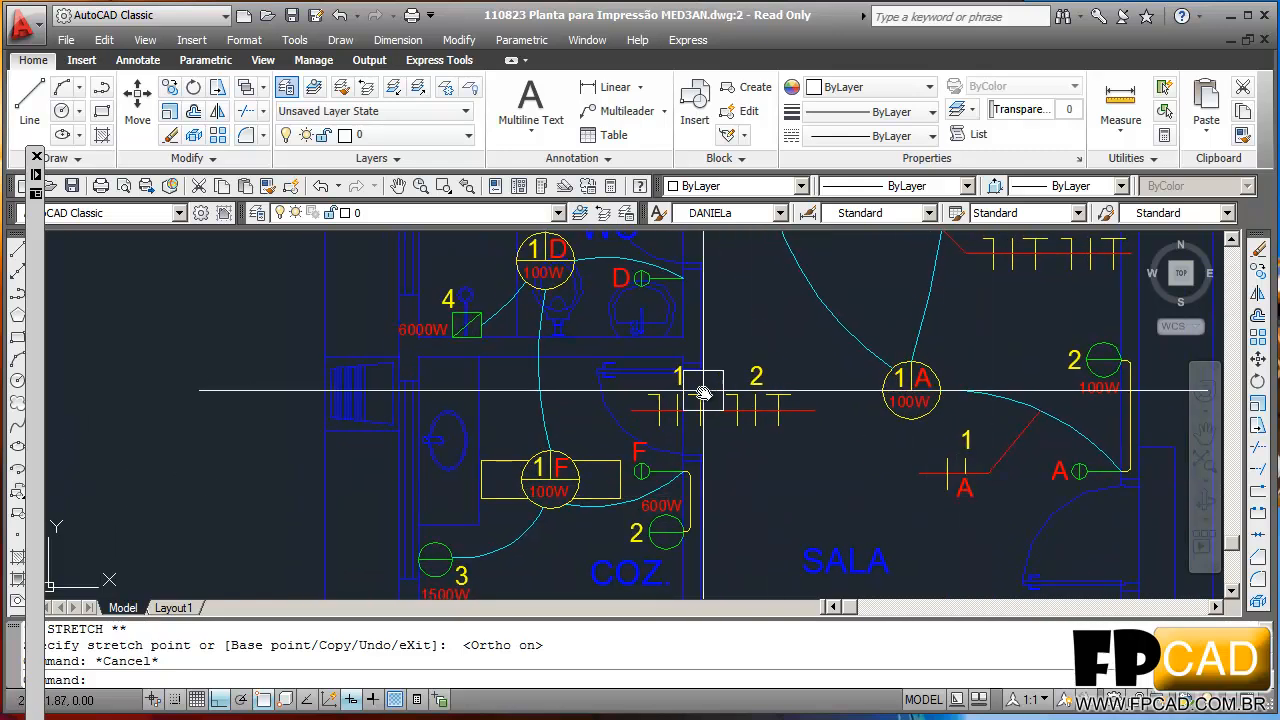
- Move the circuit 2 wire symbols with their number horizontally away from the circuit 1 symbols beside the COZ. door
{"action": "key", "text": "Escape"}
{"action": "type", "text": "M"}
{"action": "key", "text": "Return"}
{"action": "scroll", "coordinate": [788, 437], "scroll_direction": "up", "scroll_amount": 2}
{"action": "left_click", "coordinate": [780, 450]}
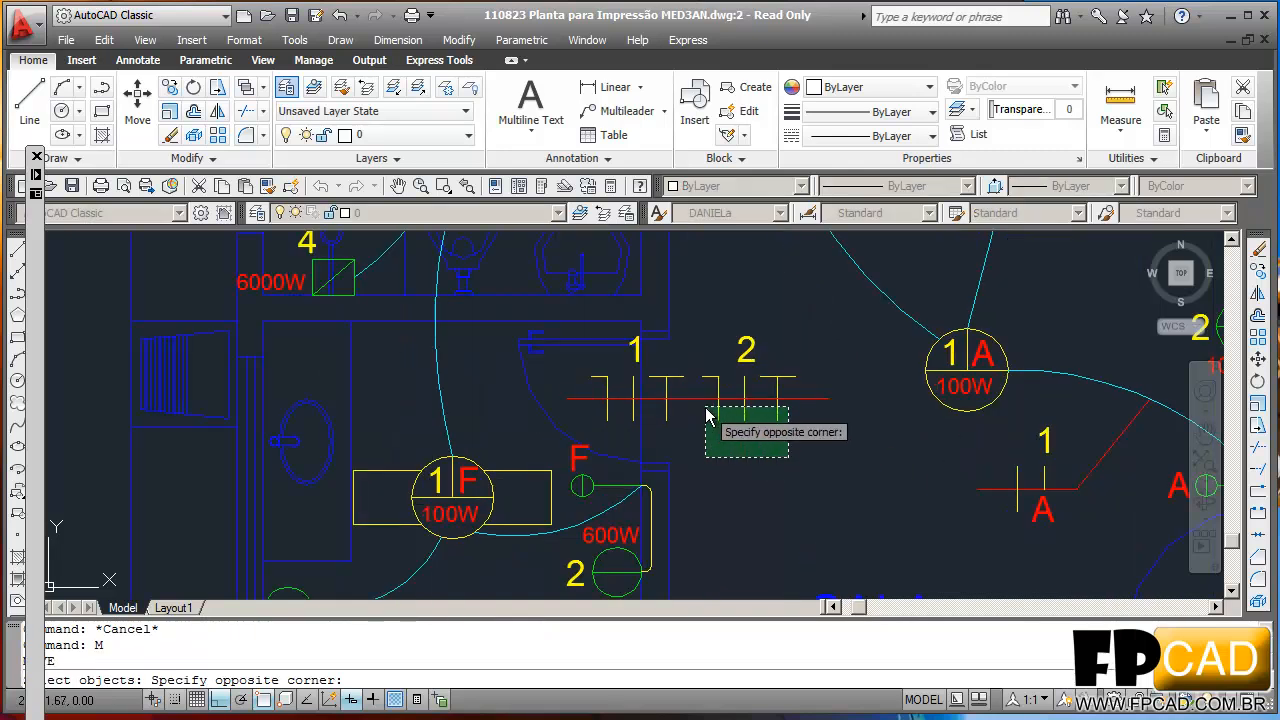
{"action": "left_click", "coordinate": [714, 414]}
{"action": "scroll", "coordinate": [760, 385], "scroll_direction": "up", "scroll_amount": 4}
{"action": "left_click", "coordinate": [873, 388]}
{"action": "left_click", "coordinate": [686, 346]}
{"action": "left_click", "coordinate": [674, 376]}
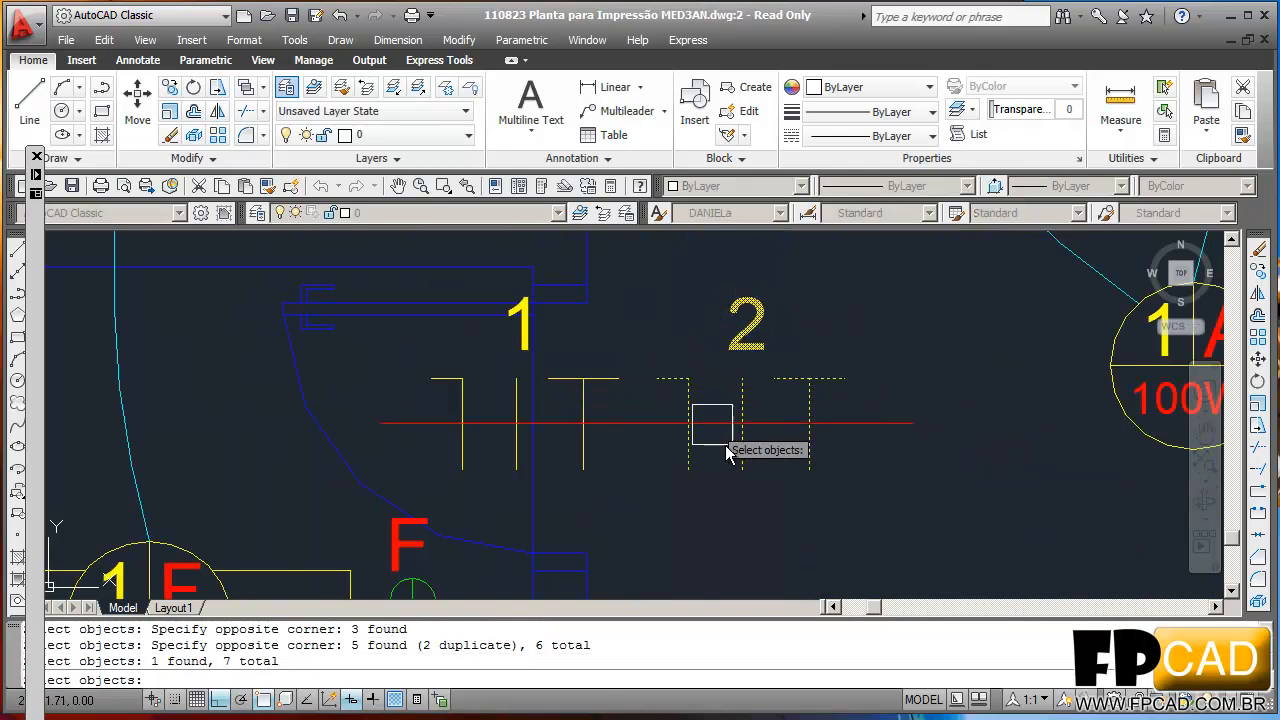
{"action": "key", "text": "Return"}
{"action": "left_click", "coordinate": [753, 533]}
{"action": "key", "text": "Escape"}
{"action": "key", "text": "Escape"}
{"action": "key", "text": "Escape"}
{"action": "scroll", "coordinate": [806, 534], "scroll_direction": "down", "scroll_amount": 4}
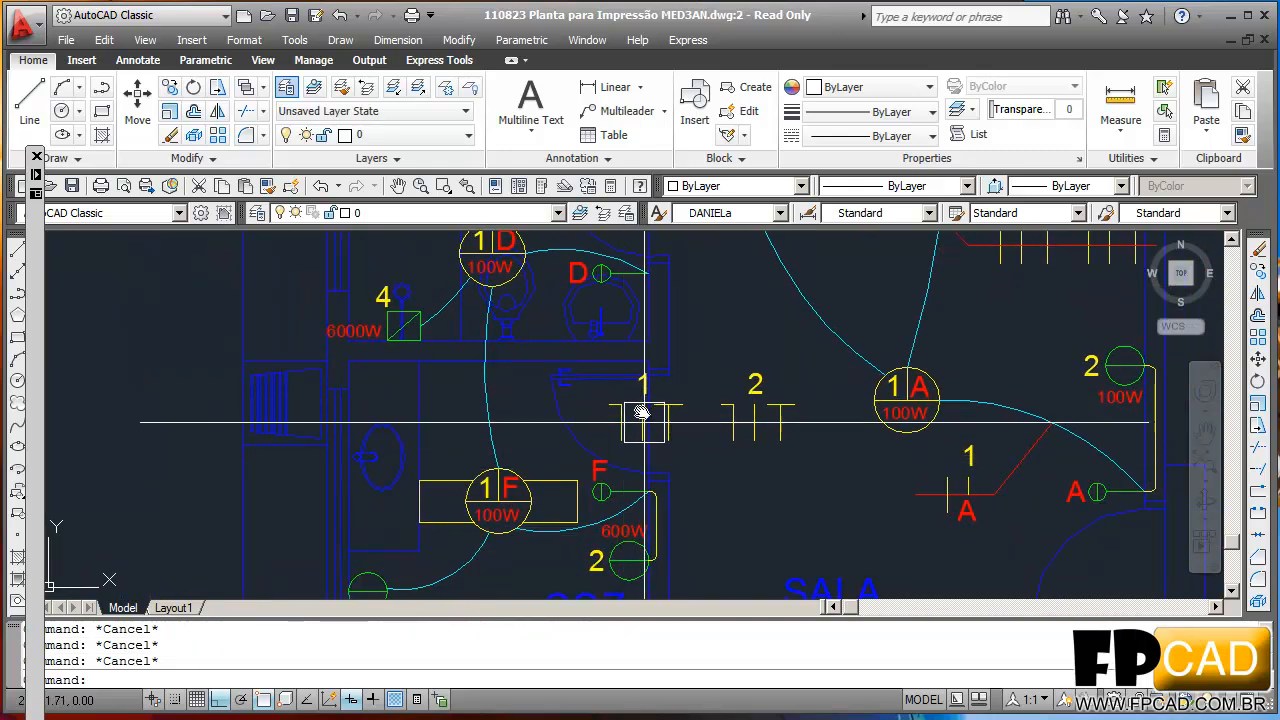
- Examine the conduits and switch circuits between the SALA, WC and COZ. for the wires each one carries
{"action": "scroll", "coordinate": [648, 424], "scroll_direction": "down", "scroll_amount": 4}
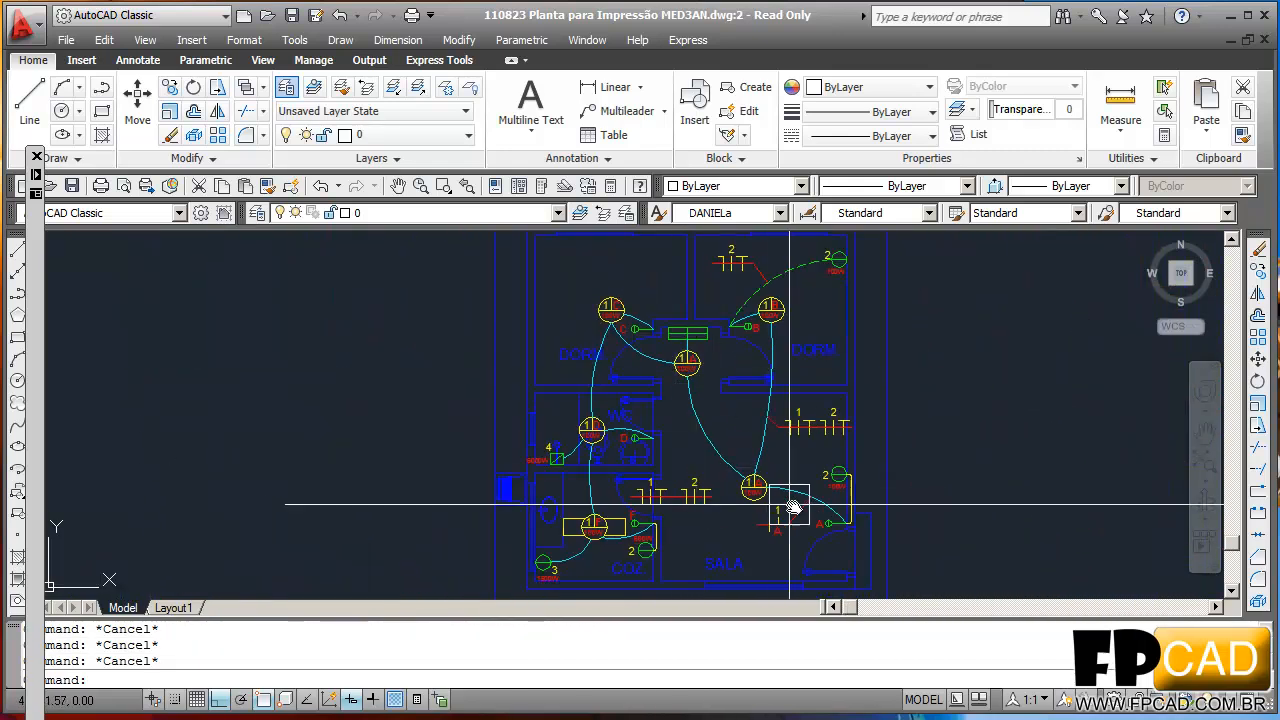
{"action": "scroll", "coordinate": [866, 517], "scroll_direction": "up", "scroll_amount": 5}
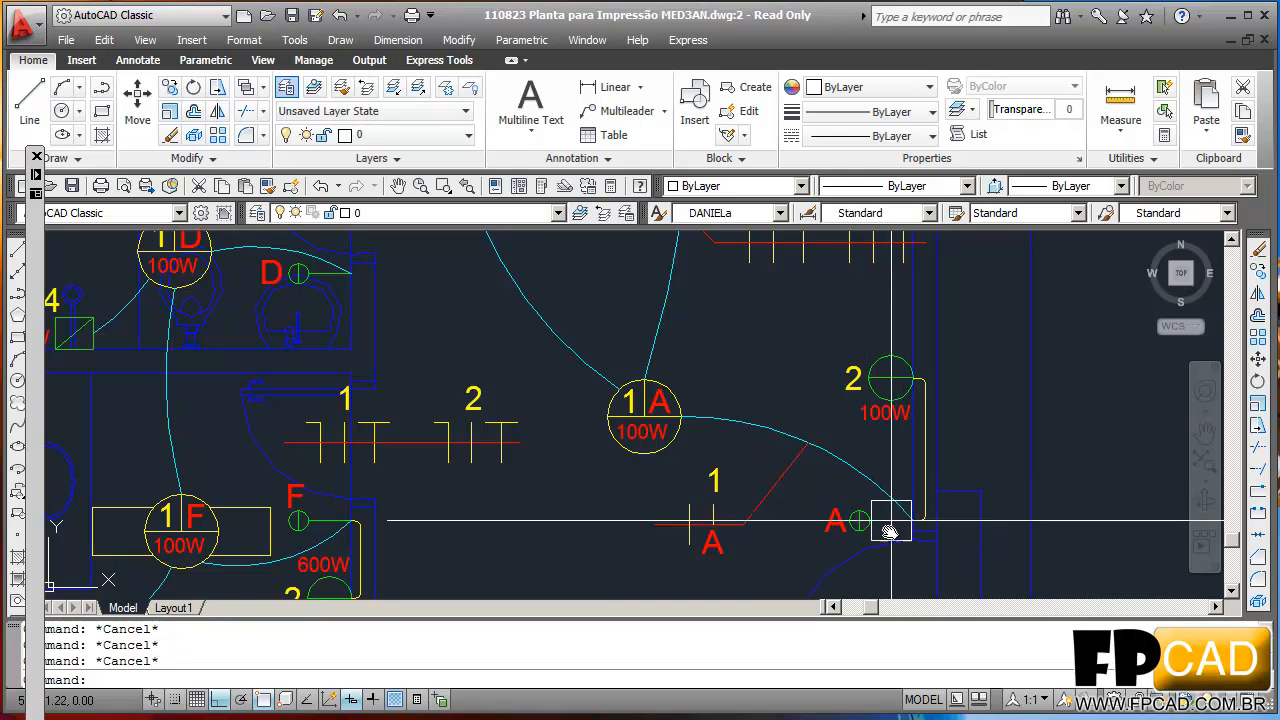
{"action": "scroll", "coordinate": [899, 512], "scroll_direction": "down", "scroll_amount": 5}
{"action": "middle_click_drag", "start_coordinate": [886, 368], "coordinate": [924, 335]}
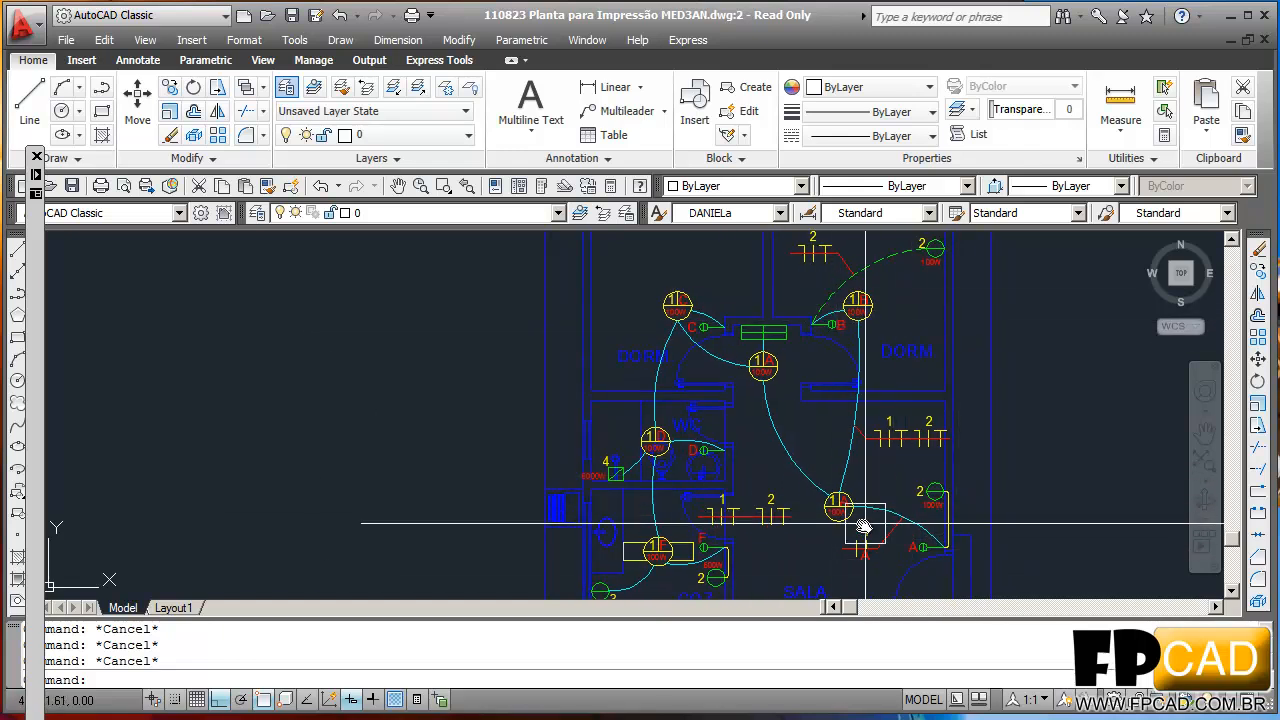
{"action": "scroll", "coordinate": [863, 530], "scroll_direction": "up", "scroll_amount": 9}
{"action": "scroll", "coordinate": [660, 440], "scroll_direction": "down", "scroll_amount": 8}
{"action": "middle_click_drag", "start_coordinate": [660, 440], "coordinate": [704, 525]}
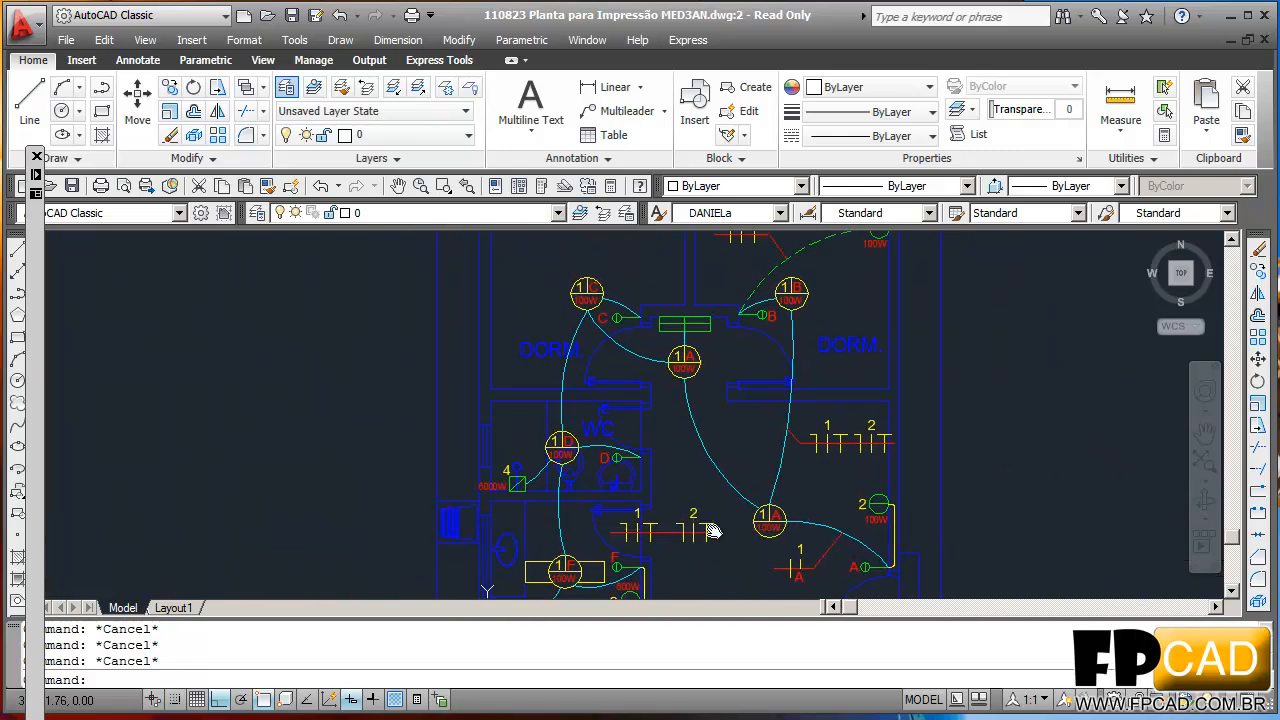
{"action": "scroll", "coordinate": [700, 520], "scroll_direction": "up", "scroll_amount": 3}
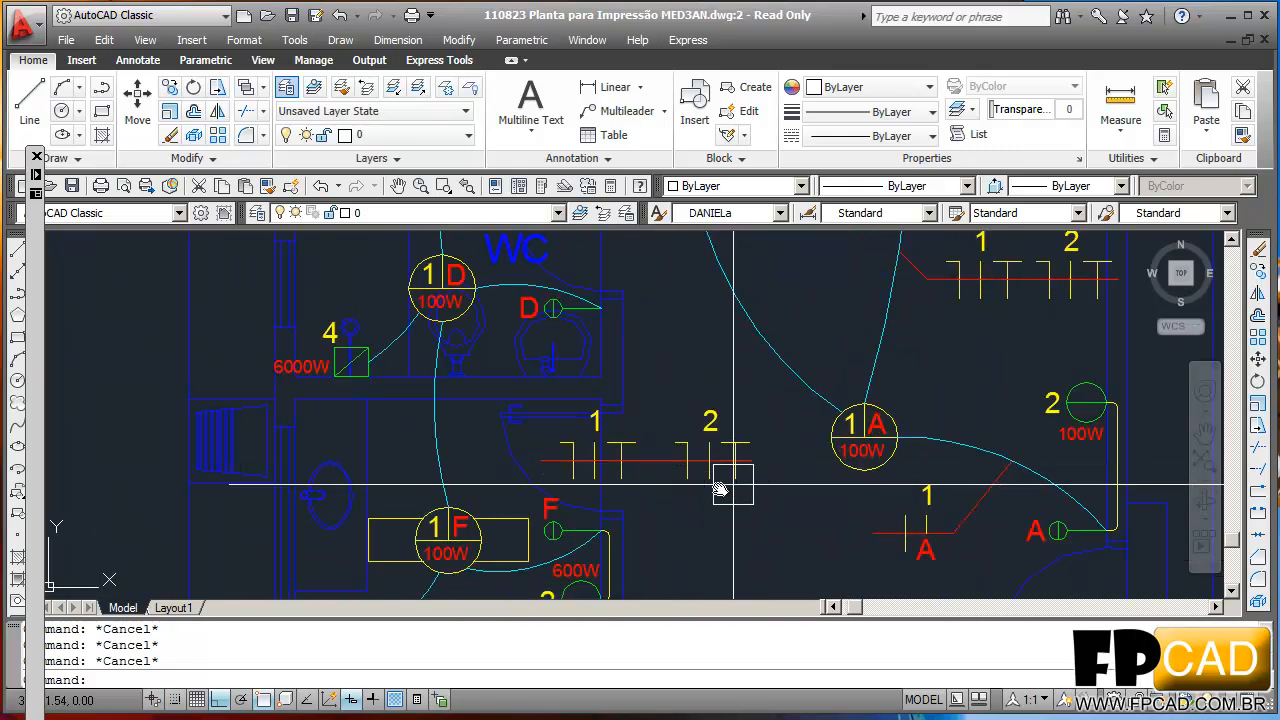
- Move the T-shaped circuit 1 wire symbol beside the COZ. door horizontally toward circuit 2, making room for another symbol
{"action": "scroll", "coordinate": [651, 463], "scroll_direction": "up", "scroll_amount": 1}
{"action": "type", "text": "M"}
{"action": "key", "text": "Return"}
{"action": "scroll", "coordinate": [631, 489], "scroll_direction": "up", "scroll_amount": 5}
{"action": "left_click", "coordinate": [631, 489]}
{"action": "left_click", "coordinate": [566, 452]}
{"action": "left_click", "coordinate": [690, 400]}
{"action": "left_click", "coordinate": [545, 322]}
{"action": "key", "text": "Return"}
{"action": "left_click", "coordinate": [458, 412]}
{"action": "left_click", "coordinate": [569, 412]}
{"action": "scroll", "coordinate": [575, 400], "scroll_direction": "down", "scroll_amount": 3}
{"action": "key", "text": "Escape"}
{"action": "scroll", "coordinate": [851, 506], "scroll_direction": "down", "scroll_amount": 2}
{"action": "key", "text": "Escape"}
{"action": "key", "text": "Escape"}
{"action": "scroll", "coordinate": [786, 451], "scroll_direction": "up", "scroll_amount": 3}
{"action": "type", "text": "M"}
{"action": "key", "text": "Return"}
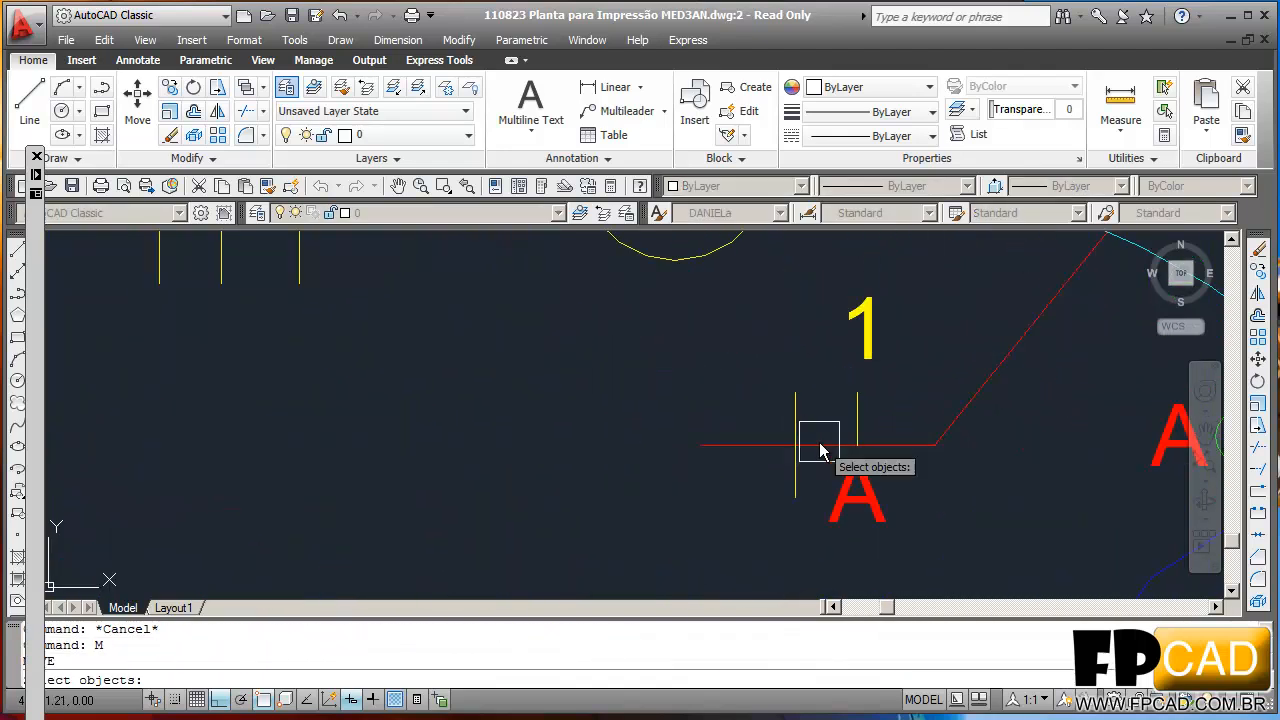
{"action": "scroll", "coordinate": [818, 452], "scroll_direction": "up", "scroll_amount": 4}
{"action": "key", "text": "Escape"}
{"action": "key", "text": "Escape"}
- Copy the short wire symbol with its letter A from the SALA annotation onto the leader beside the COZ. door, within circuit 1
{"action": "type", "text": "c"}
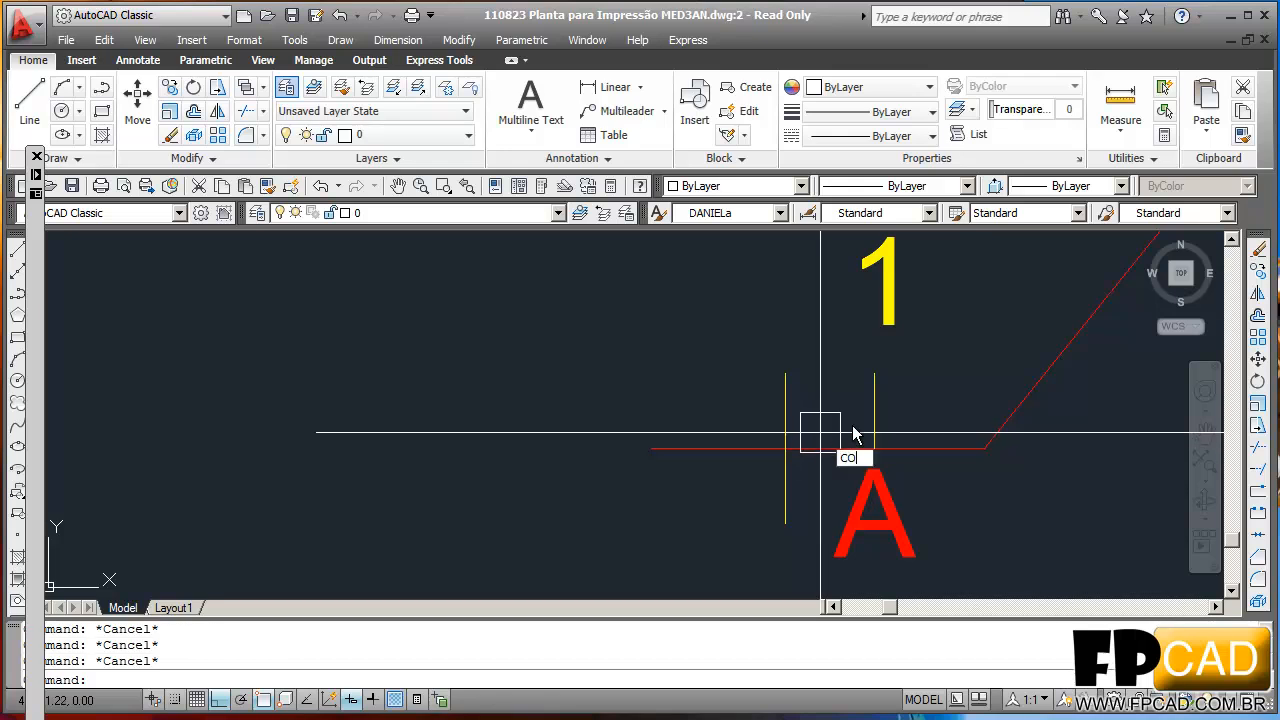
{"action": "type", "text": "o"}
{"action": "key", "text": "Return"}
{"action": "left_click", "coordinate": [870, 462]}
{"action": "key", "text": "Return"}
{"action": "left_click", "coordinate": [874, 449]}
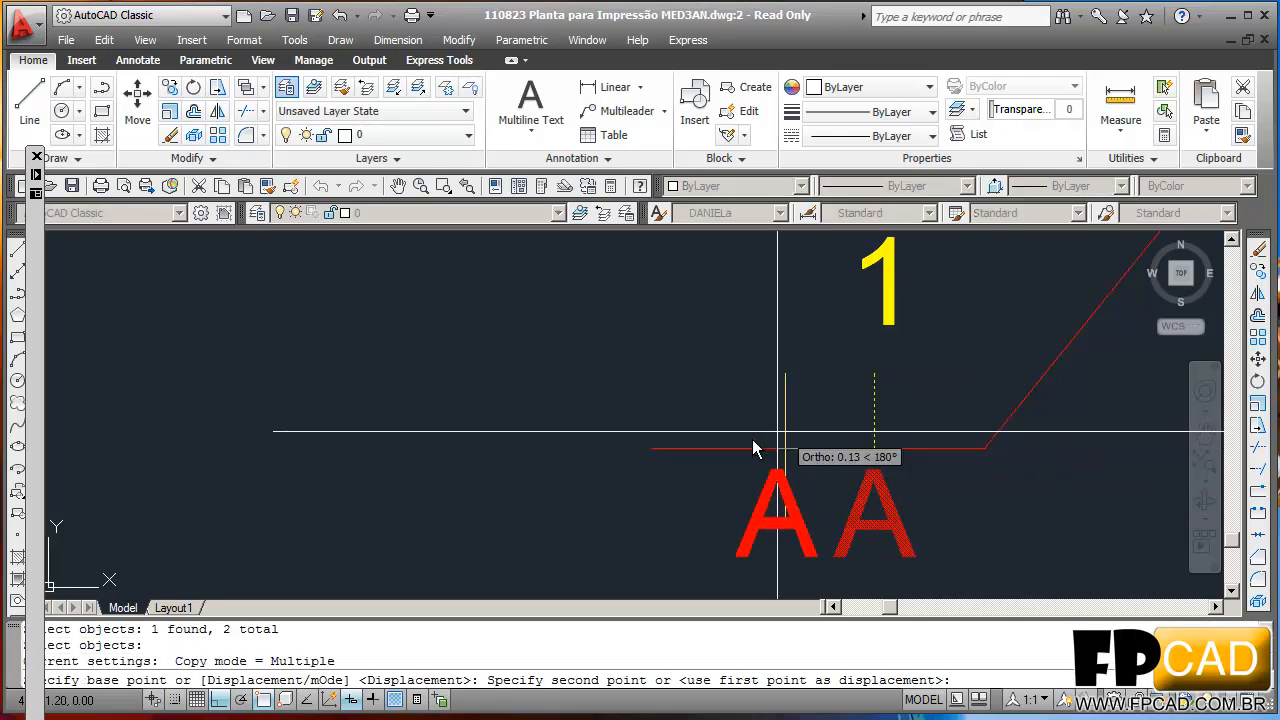
{"action": "scroll", "coordinate": [757, 471], "scroll_direction": "down", "scroll_amount": 3}
{"action": "scroll", "coordinate": [679, 428], "scroll_direction": "up", "scroll_amount": 3}
{"action": "scroll", "coordinate": [679, 428], "scroll_direction": "up", "scroll_amount": 2}
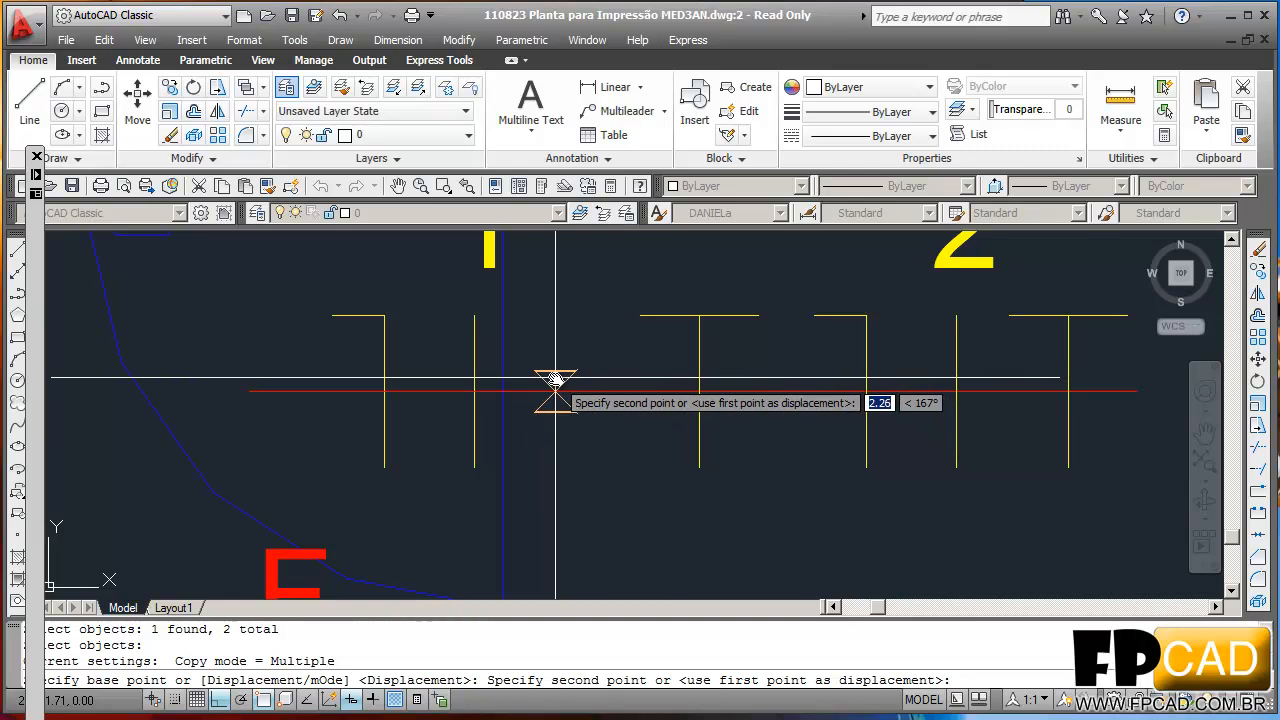
{"action": "left_click", "coordinate": [560, 388]}
{"action": "key", "text": "Escape"}
- Move the T-shaped circuit 1 wire symbol back horizontally, close to the copied symbol with the letter A
{"action": "scroll", "coordinate": [658, 455], "scroll_direction": "down", "scroll_amount": 4}
{"action": "middle_click_drag", "start_coordinate": [658, 455], "coordinate": [667, 463]}
{"action": "scroll", "coordinate": [675, 466], "scroll_direction": "up", "scroll_amount": 3}
{"action": "key", "text": "Escape"}
{"action": "key", "text": "Escape"}
{"action": "type", "text": "M"}
{"action": "key", "text": "Return"}
{"action": "left_click", "coordinate": [689, 454]}
{"action": "left_click", "coordinate": [729, 371]}
{"action": "left_click", "coordinate": [677, 331]}
{"action": "key", "text": "Return"}
{"action": "left_click", "coordinate": [651, 406]}
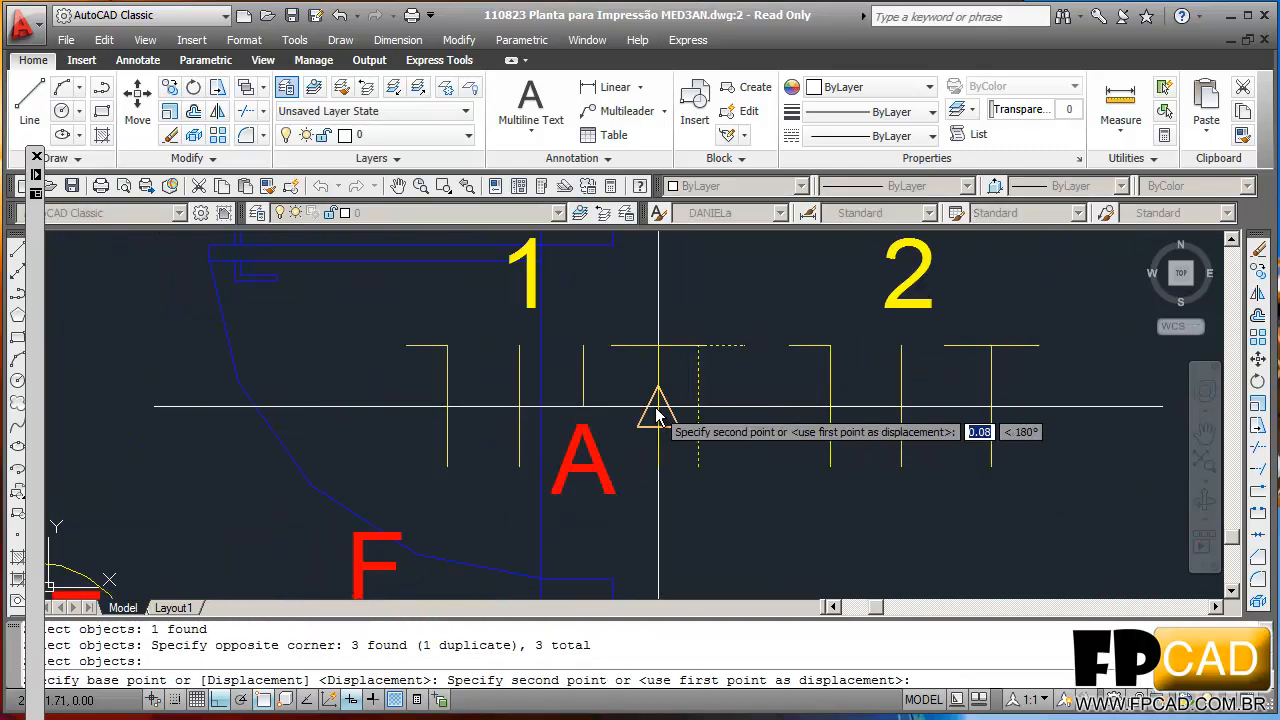
{"action": "scroll", "coordinate": [657, 429], "scroll_direction": "up", "scroll_amount": 3}
{"action": "key", "text": "Escape"}
{"action": "scroll", "coordinate": [729, 466], "scroll_direction": "down", "scroll_amount": 4}
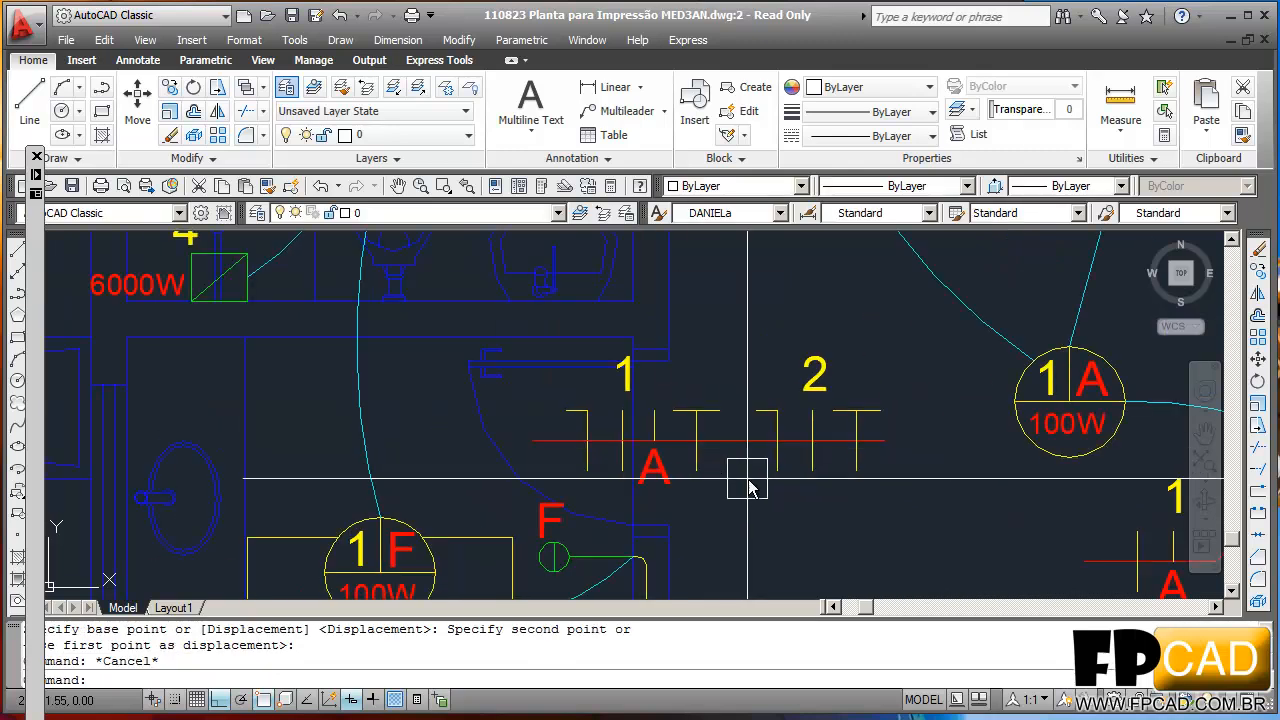
{"action": "key", "text": "Escape"}
- Draw a diagonal line from the end of the horizontal leader beside the COZ. door up to the curved SALA conduit
{"action": "scroll", "coordinate": [823, 445], "scroll_direction": "up", "scroll_amount": 3}
{"action": "type", "text": "L"}
{"action": "key", "text": "Return"}
{"action": "left_click", "coordinate": [816, 398]}
{"action": "left_click", "coordinate": [937, 265]}
{"action": "key", "text": "Escape"}
{"action": "key", "text": "Escape"}
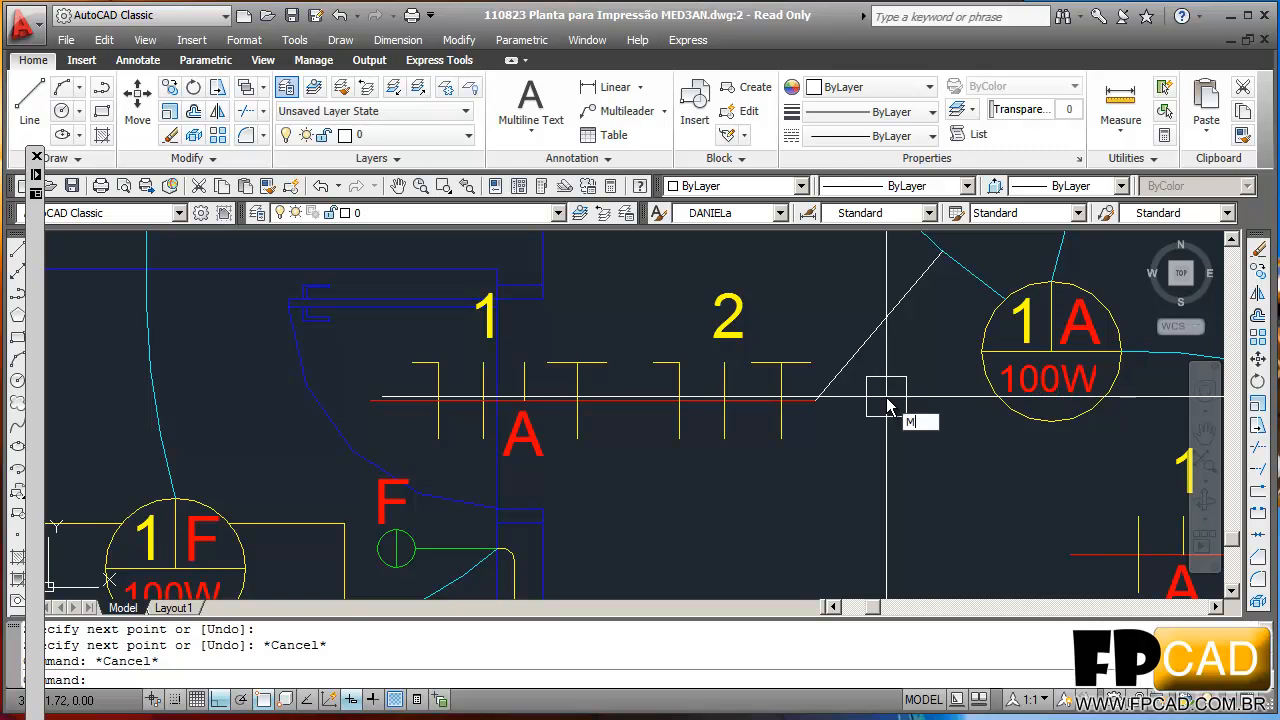
- Match the properties of the red horizontal leader onto the new diagonal line
{"action": "type", "text": "MA"}
{"action": "key", "text": "Return"}
{"action": "scroll", "coordinate": [800, 408], "scroll_direction": "up", "scroll_amount": 3}
{"action": "left_click", "coordinate": [758, 384]}
{"action": "key", "text": "Escape"}
- Review the whole electrical floor plan with its circuit, switch and wire annotations
{"action": "scroll", "coordinate": [822, 380], "scroll_direction": "down", "scroll_amount": 5}
{"action": "scroll", "coordinate": [849, 429], "scroll_direction": "up", "scroll_amount": 3}
{"action": "scroll", "coordinate": [758, 518], "scroll_direction": "down", "scroll_amount": 4}
{"action": "scroll", "coordinate": [966, 474], "scroll_direction": "up", "scroll_amount": 3}
{"action": "middle_click_drag", "start_coordinate": [896, 489], "coordinate": [869, 495]}
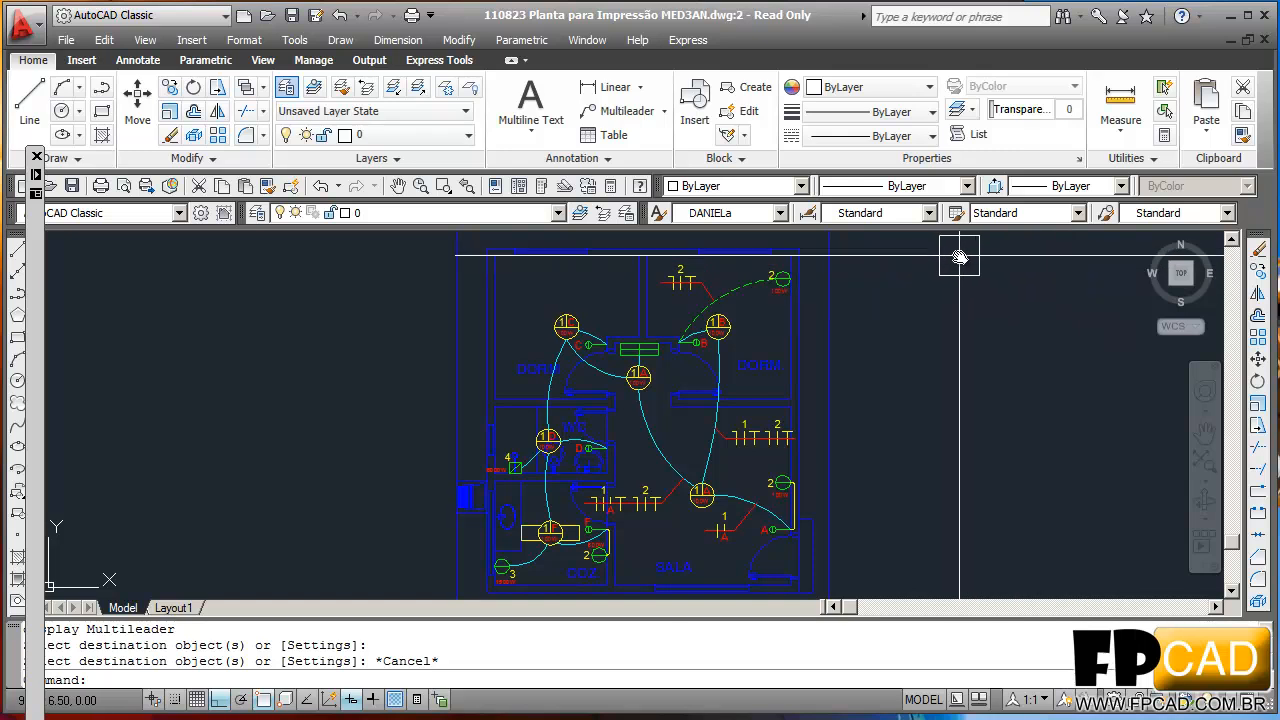
{"action": "mouse_move", "coordinate": [944, 474]}
{"action": "middle_mouse_down"}
{"action": "mouse_move", "coordinate": [914, 468]}
{"action": "mouse_move", "coordinate": [932, 472]}
{"action": "middle_mouse_up"}
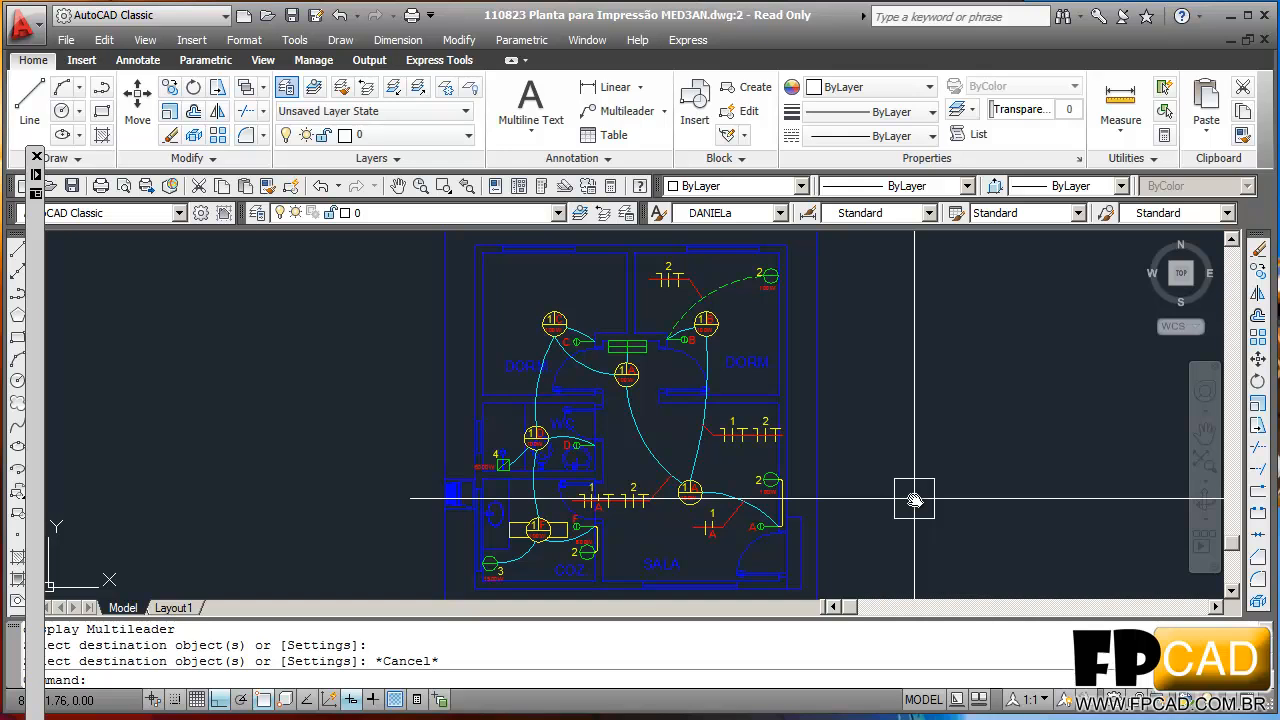
{"action": "scroll", "coordinate": [620, 506], "scroll_direction": "up", "scroll_amount": 2}
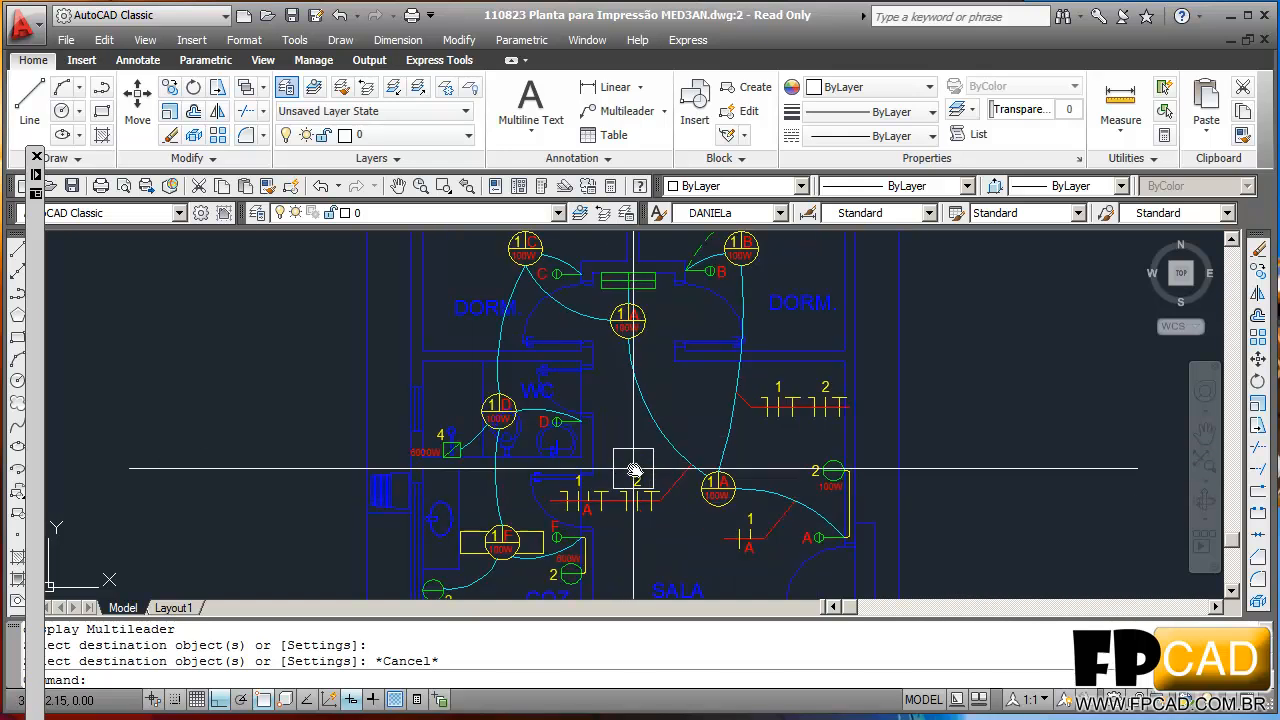
{"action": "middle_click_drag", "start_coordinate": [1027, 412], "coordinate": [912, 430]}
{"action": "scroll", "coordinate": [991, 427], "scroll_direction": "down", "scroll_amount": 2}
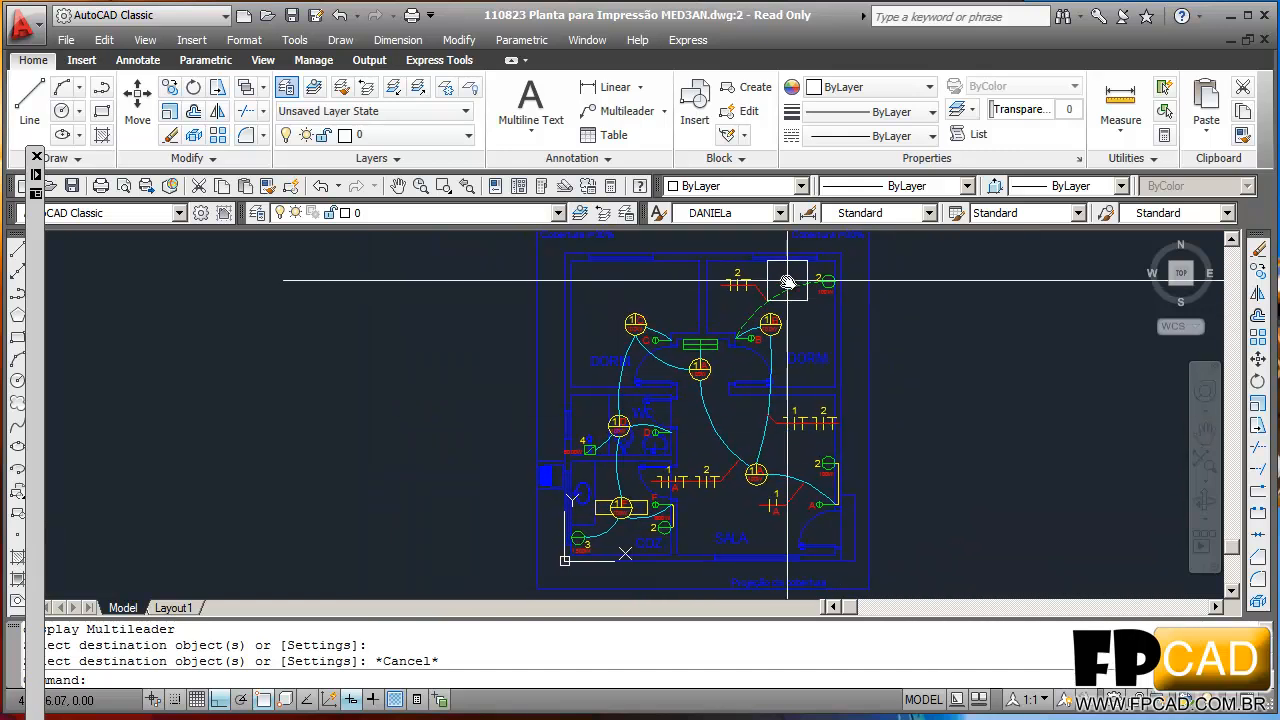
{"action": "middle_click_drag", "start_coordinate": [1017, 265], "coordinate": [1025, 262]}
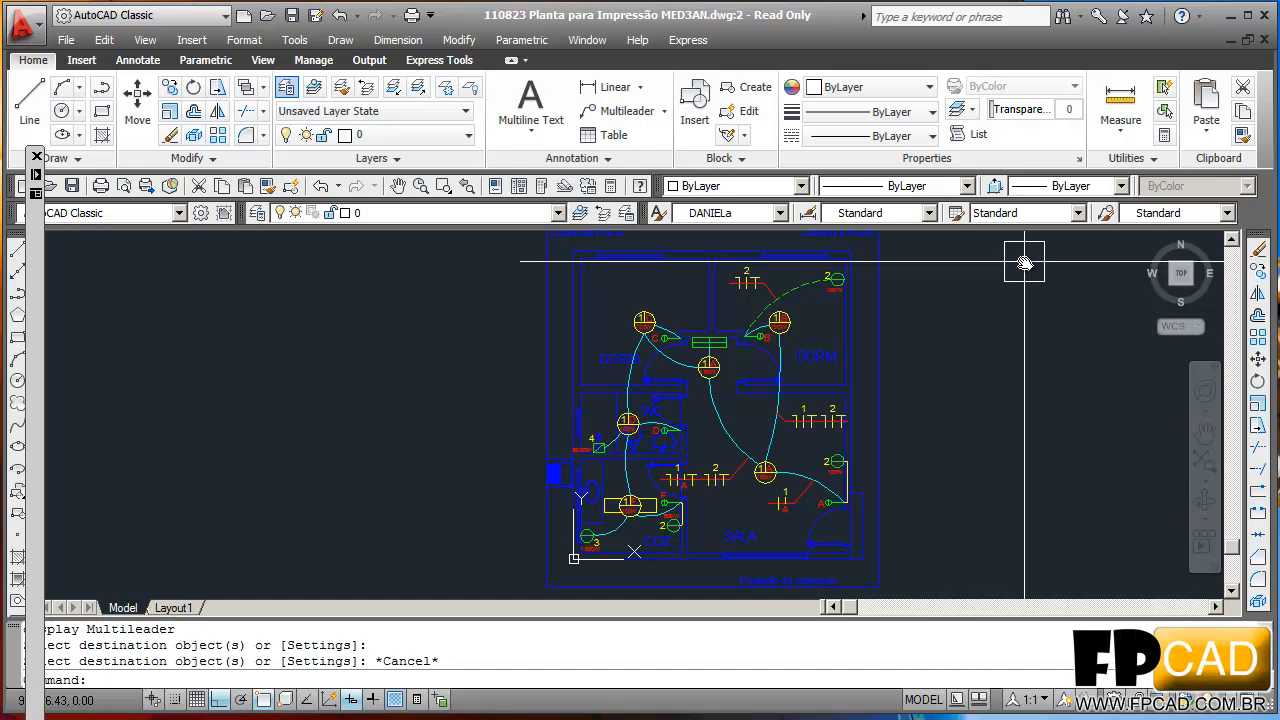
{"action": "mouse_move", "coordinate": [982, 378]}
{"action": "middle_mouse_down"}
{"action": "mouse_move", "coordinate": [829, 380]}
{"action": "mouse_move", "coordinate": [877, 395]}
{"action": "middle_mouse_up"}
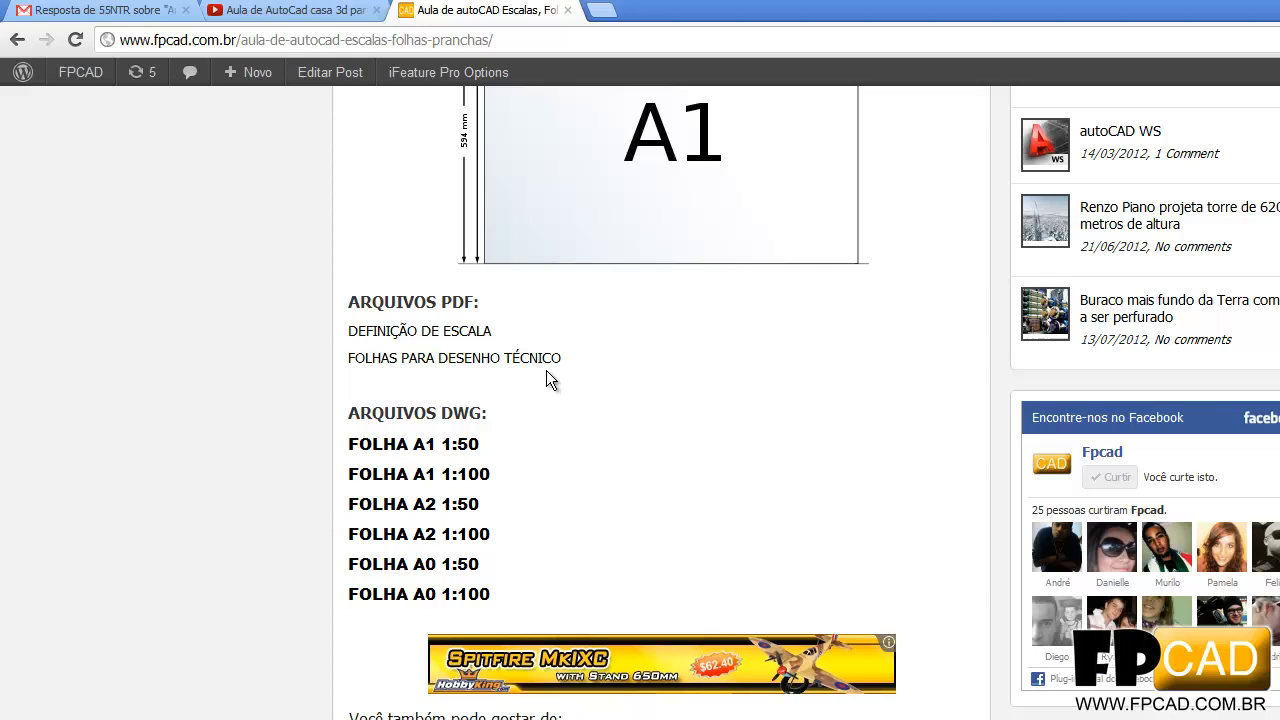
- Switch to the FPCAD site in the browser, review the scales and sheets lesson page, and open the blog
{"action": "scroll", "coordinate": [594, 440], "scroll_direction": "up", "scroll_amount": 8}
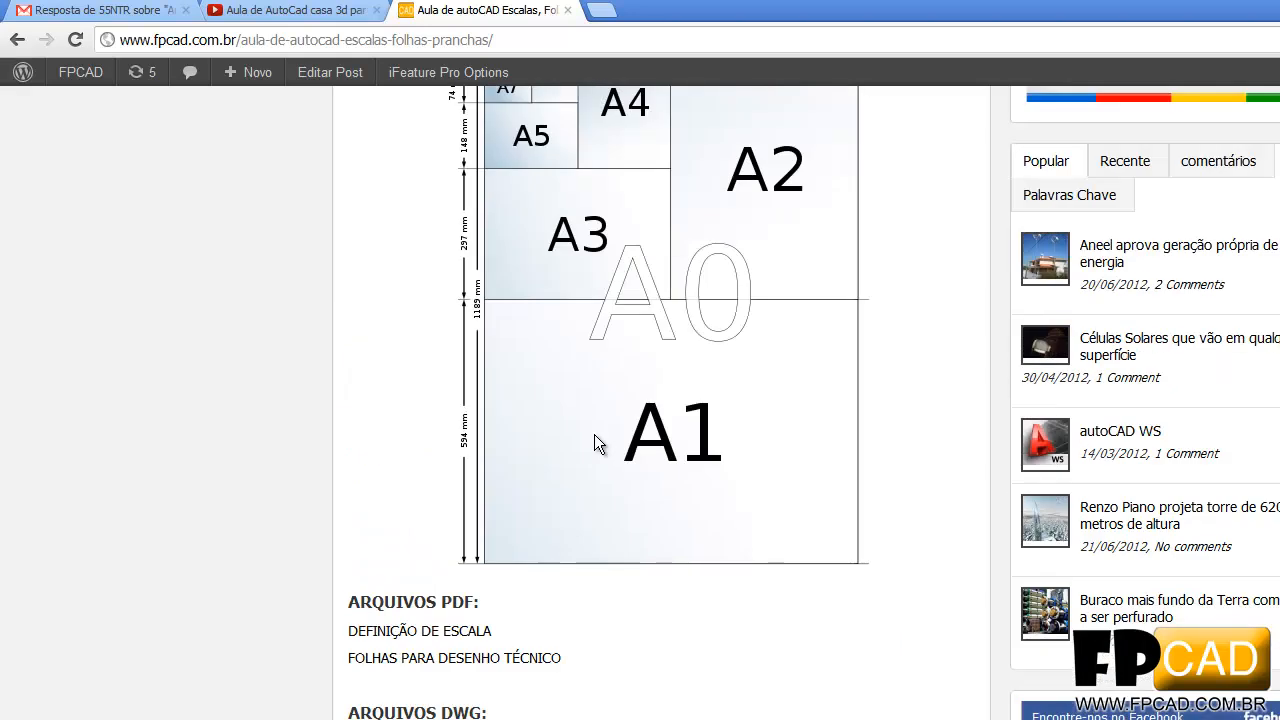
{"action": "scroll", "coordinate": [595, 441], "scroll_direction": "up", "scroll_amount": 3}
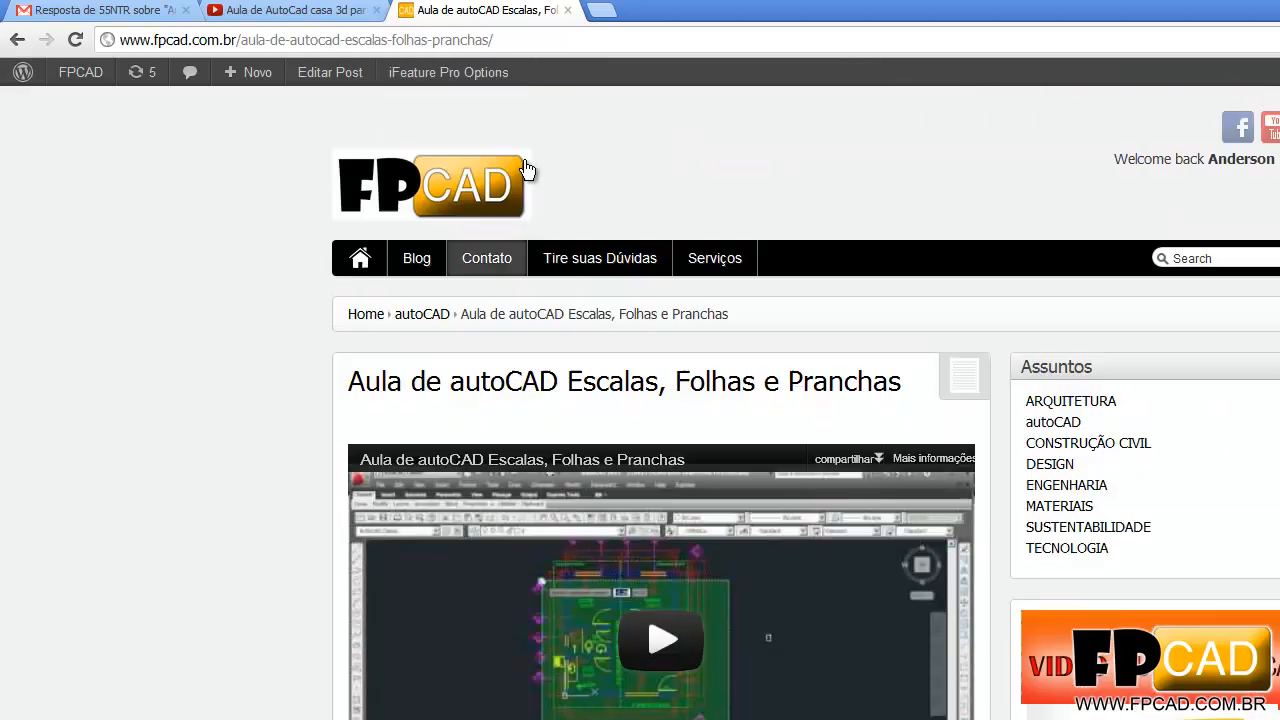
{"action": "left_click", "coordinate": [420, 243]}
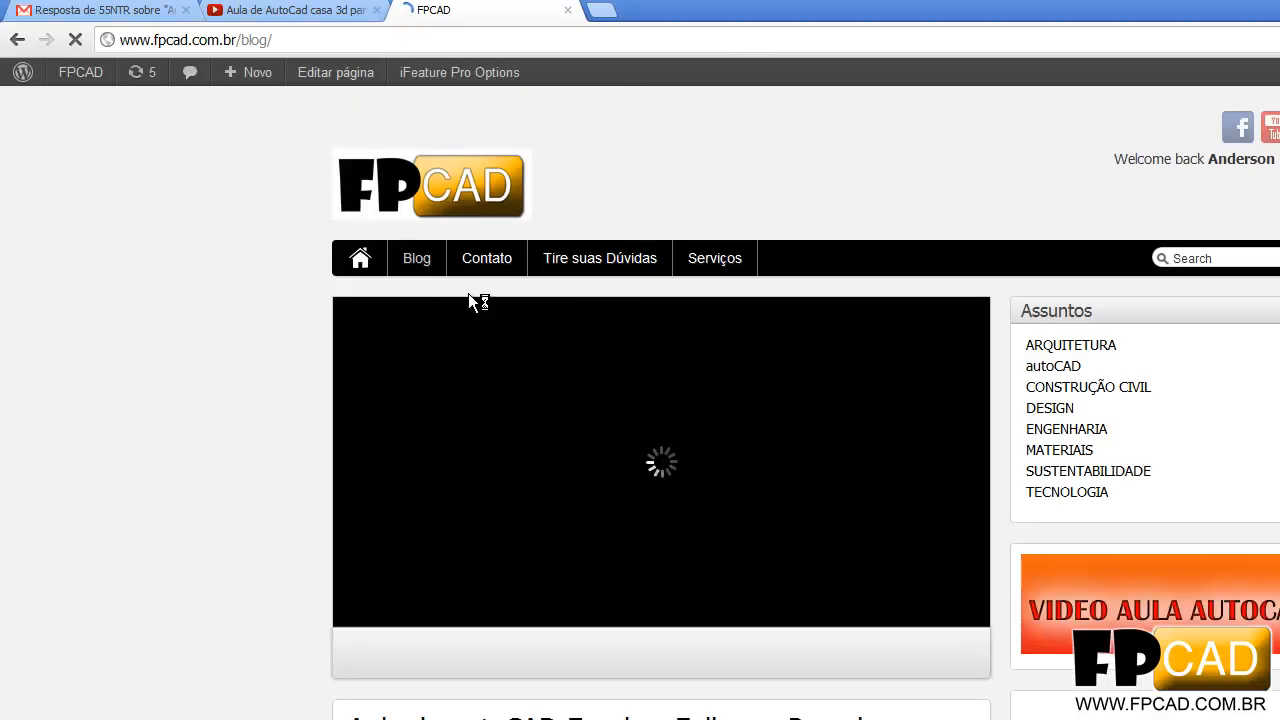
- Look through the posts on the FPCAD blog, from the AutoCAD scales lesson down to the older articles
{"action": "scroll", "coordinate": [345, 491], "scroll_direction": "down", "scroll_amount": 2}
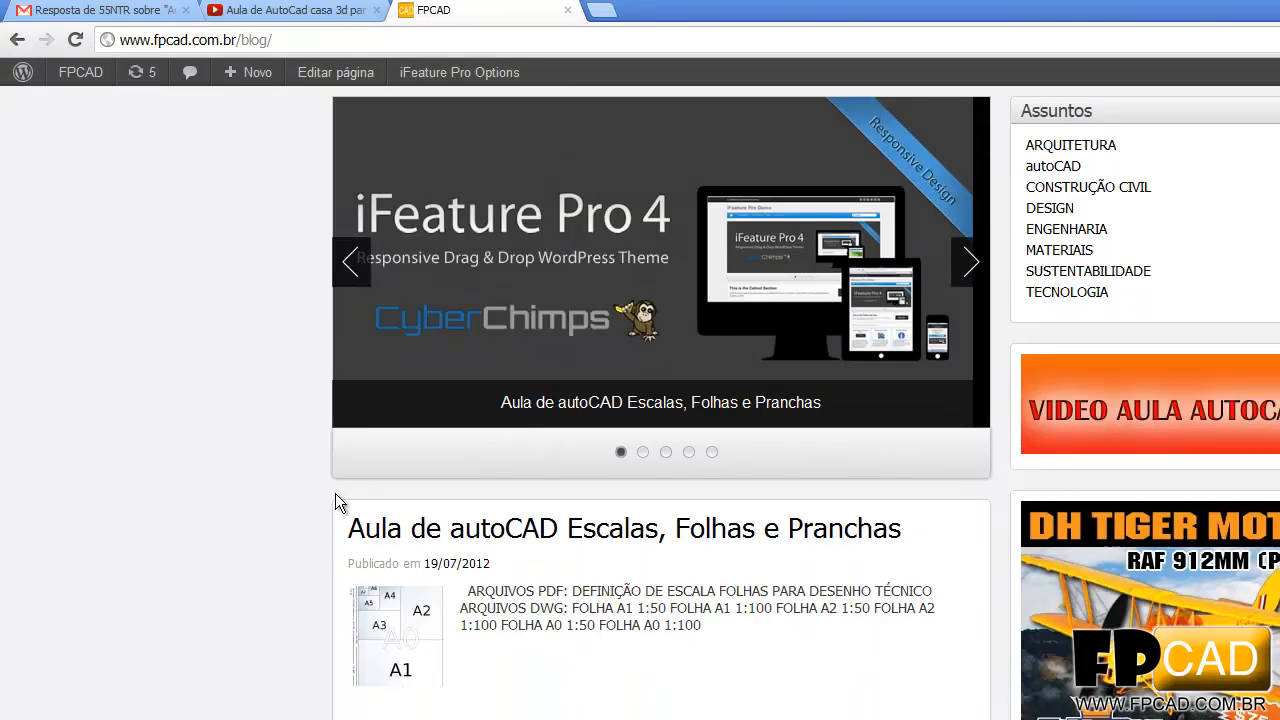
{"action": "scroll", "coordinate": [345, 490], "scroll_direction": "down", "scroll_amount": 3}
{"action": "scroll", "coordinate": [360, 530], "scroll_direction": "up", "scroll_amount": 5}
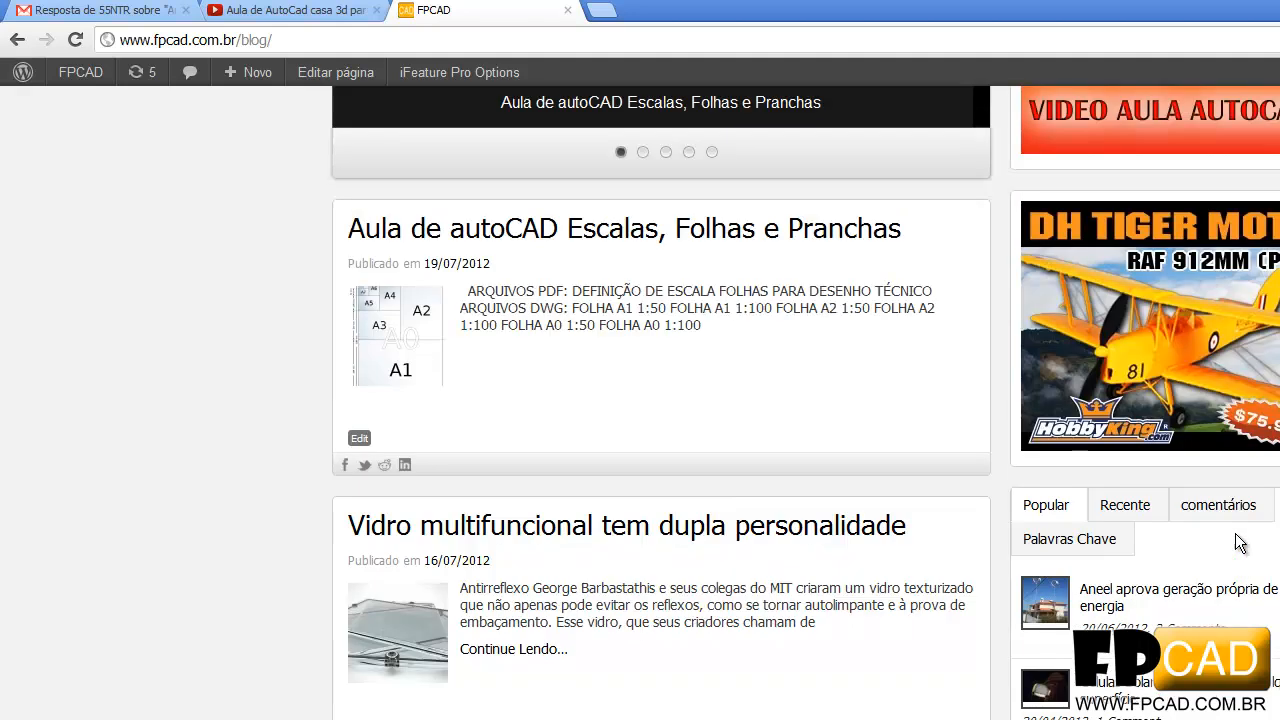
{"action": "scroll", "coordinate": [543, 537], "scroll_direction": "down", "scroll_amount": 9}
{"action": "scroll", "coordinate": [529, 541], "scroll_direction": "down", "scroll_amount": 2}
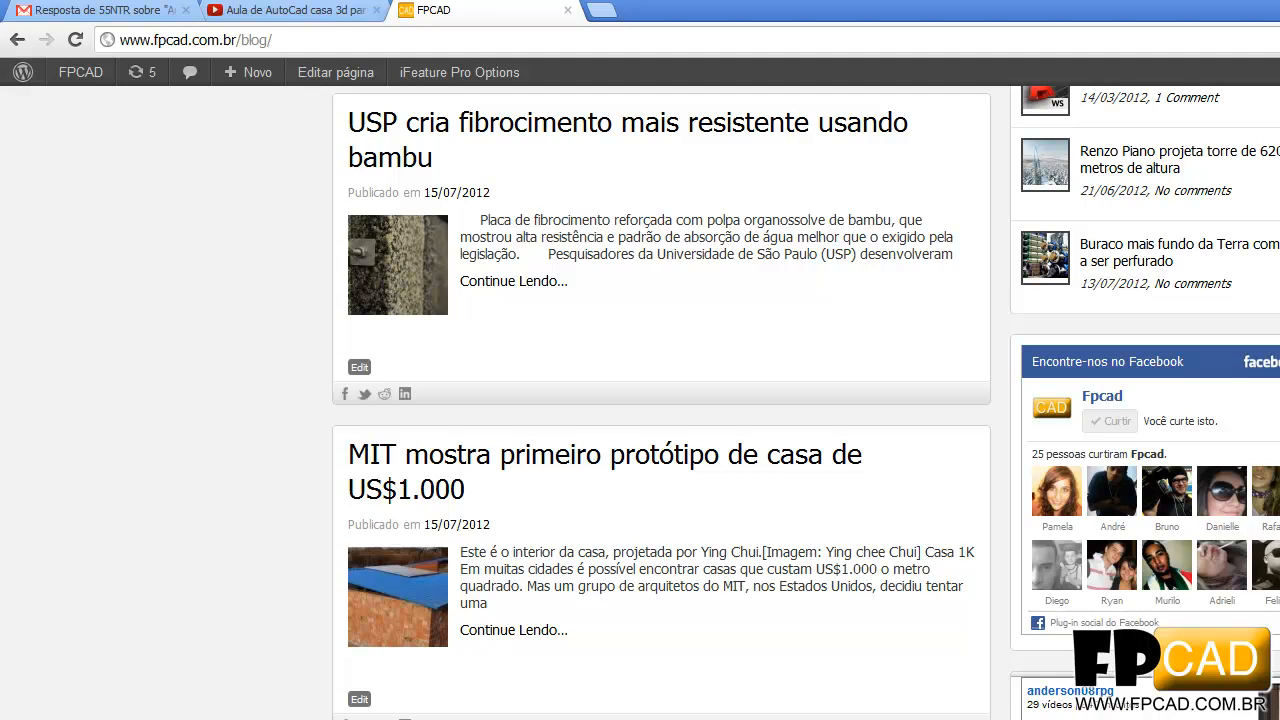
{"action": "scroll", "coordinate": [1259, 534], "scroll_direction": "down", "scroll_amount": 3}
{"action": "scroll", "coordinate": [462, 156], "scroll_direction": "down", "scroll_amount": 13}
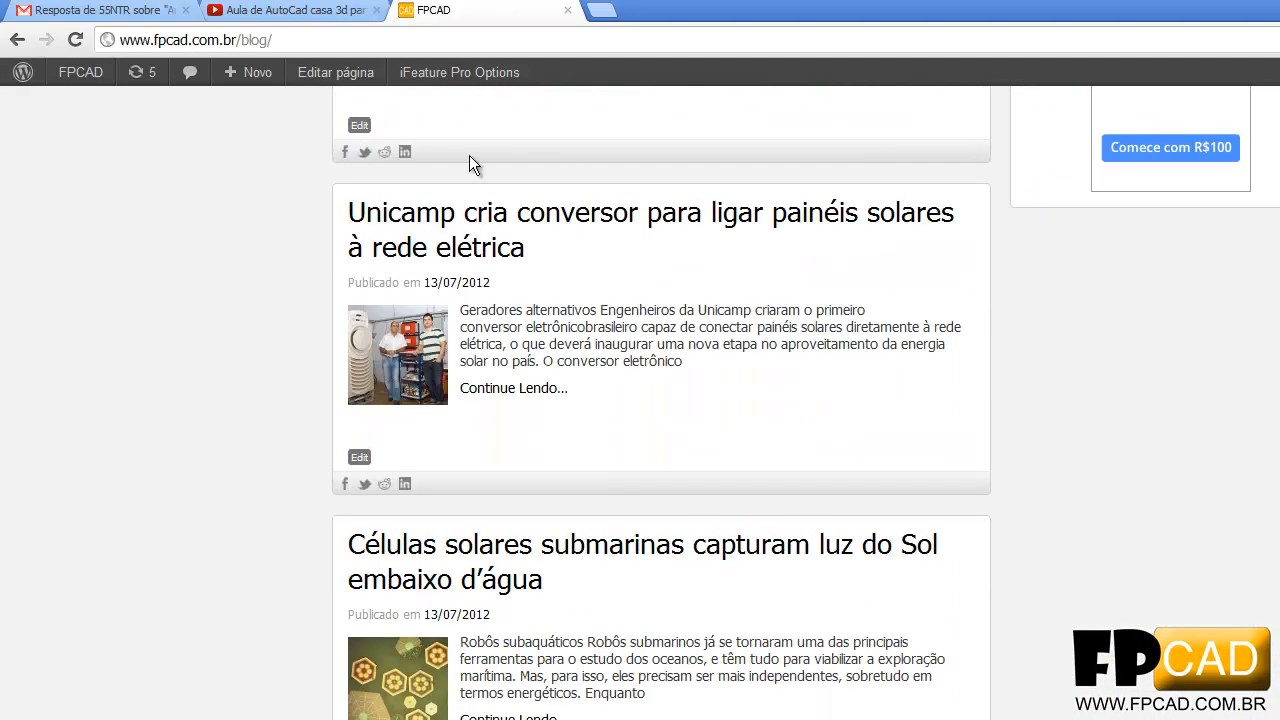